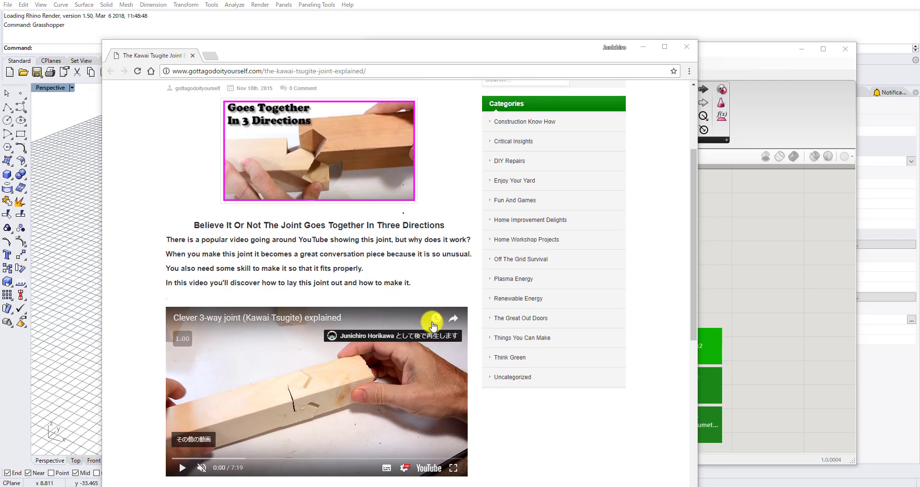
{"action": "scroll", "coordinate": [385, 280], "scroll_direction": "up", "scroll_amount": 1}
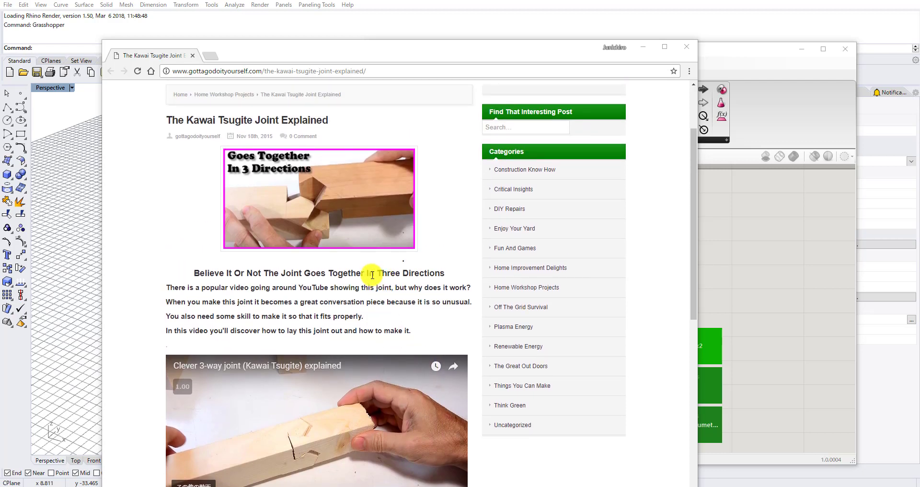
Watch the opening of the "Clever 3-way joint (Kawai Tsugite) explained" video on the article page, pausing at 0:16.
{"action": "scroll", "coordinate": [351, 236], "scroll_direction": "down", "scroll_amount": 1}
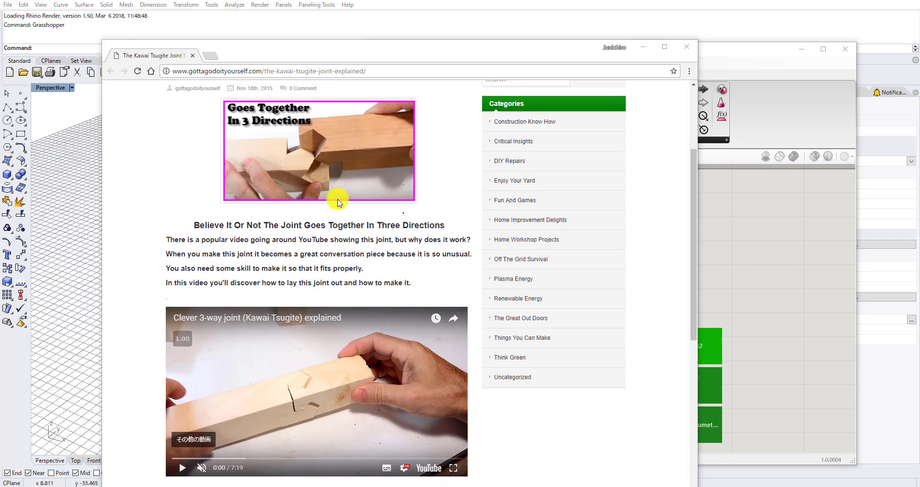
{"action": "scroll", "coordinate": [288, 240], "scroll_direction": "down", "scroll_amount": 1}
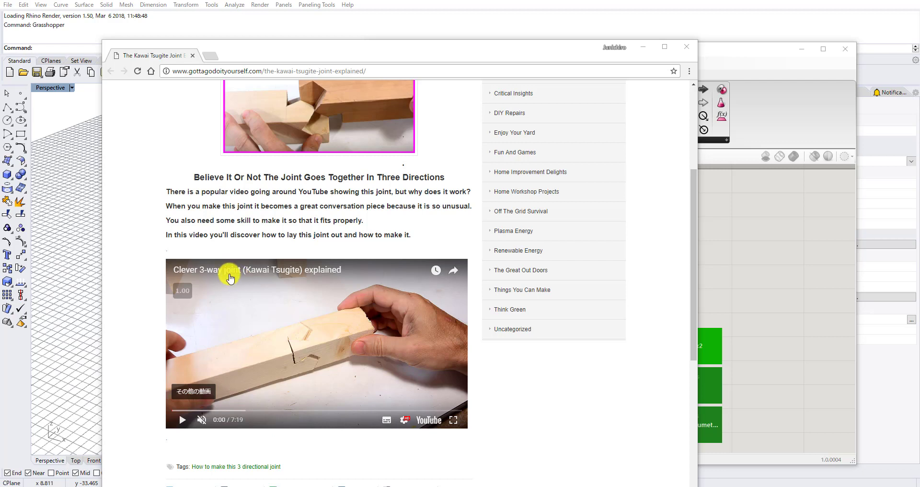
{"action": "left_click", "coordinate": [182, 419]}
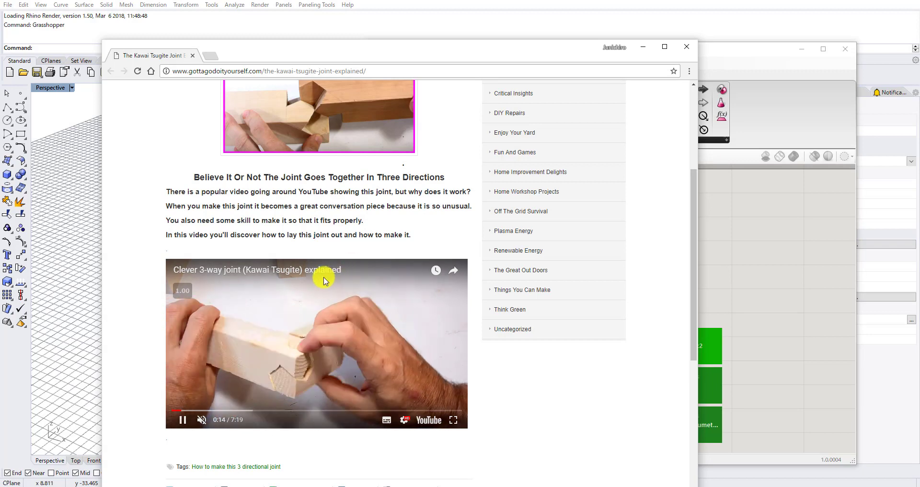
{"action": "left_click", "coordinate": [182, 419]}
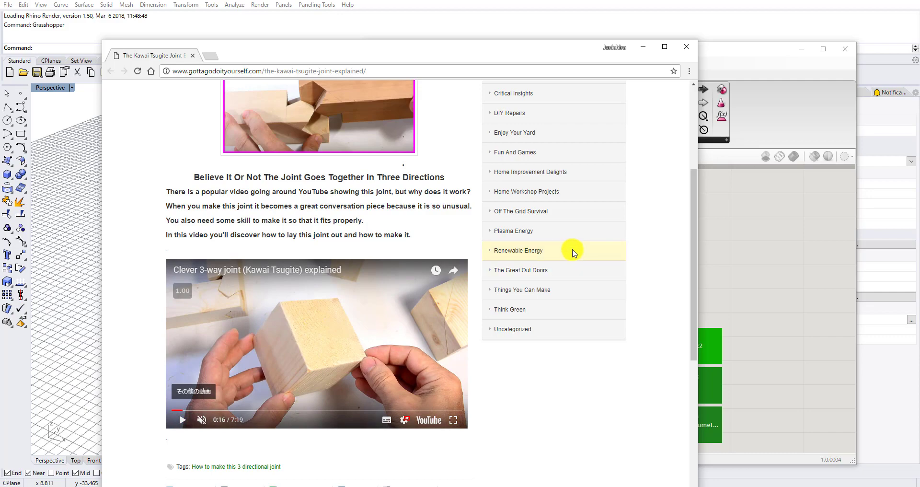
Switch to Grasshopper and add a Center Box component to the empty canvas.
{"action": "left_click", "coordinate": [739, 249]}
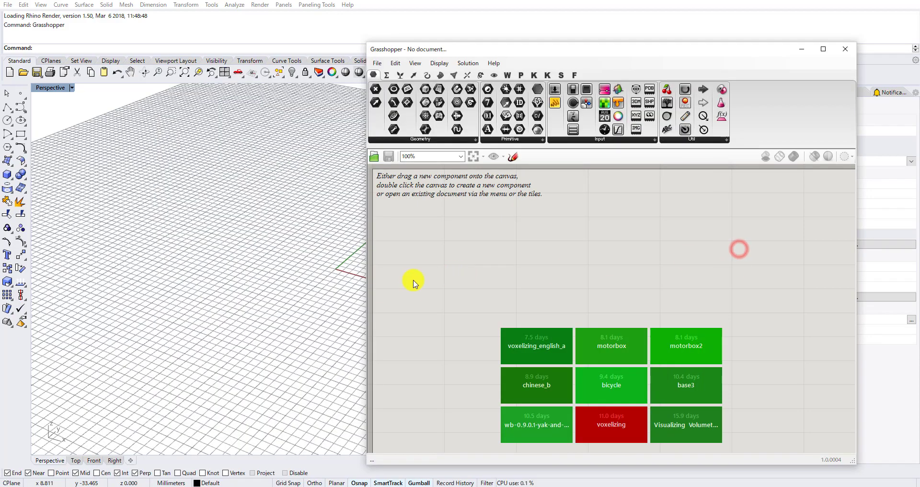
{"action": "scroll", "coordinate": [181, 259], "scroll_direction": "down", "scroll_amount": 5}
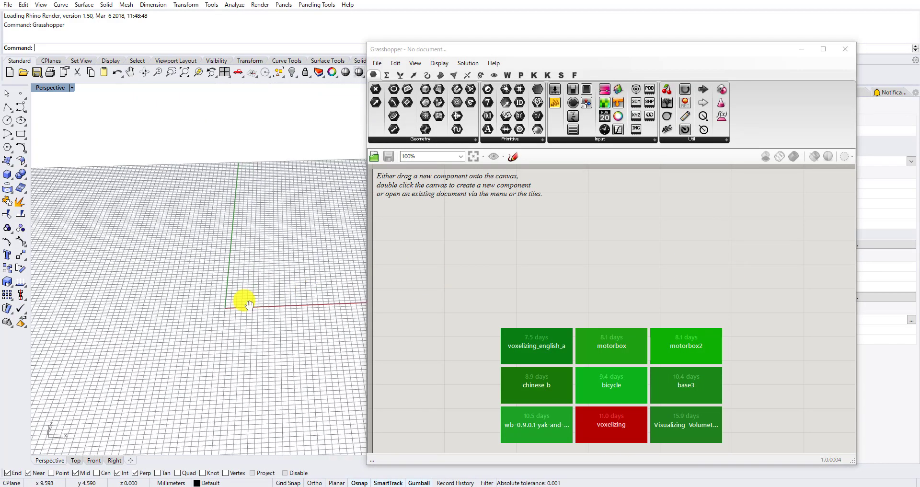
{"action": "left_click", "coordinate": [442, 271]}
{"action": "double_click", "coordinate": [443, 274]}
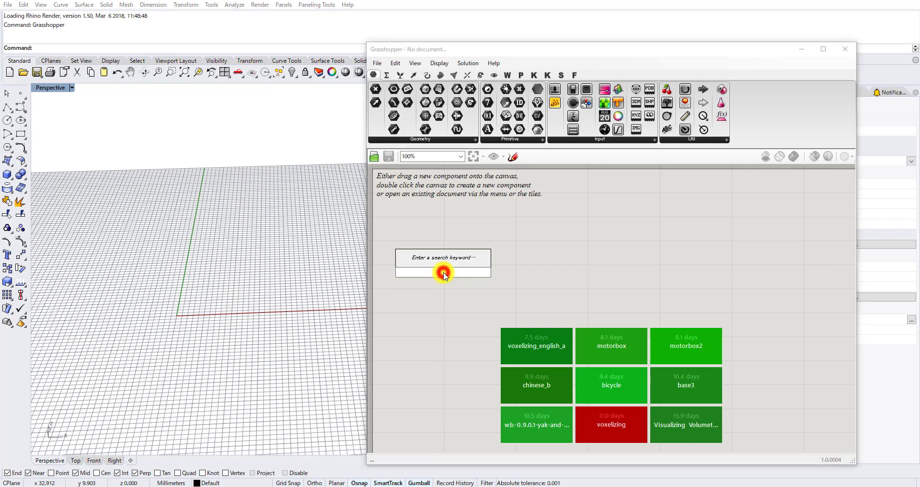
{"action": "type", "text": "ge"}
{"action": "key", "text": "BackSpace"}
{"action": "key", "text": "BackSpace"}
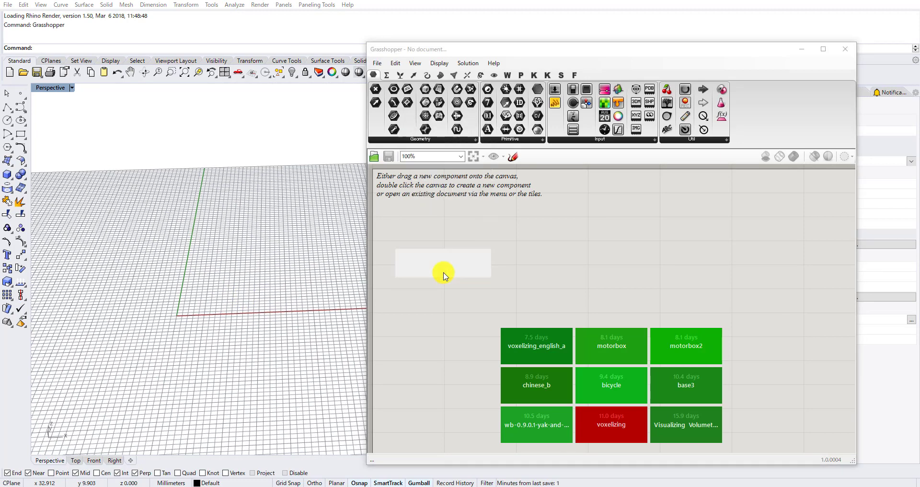
{"action": "type", "text": "box"}
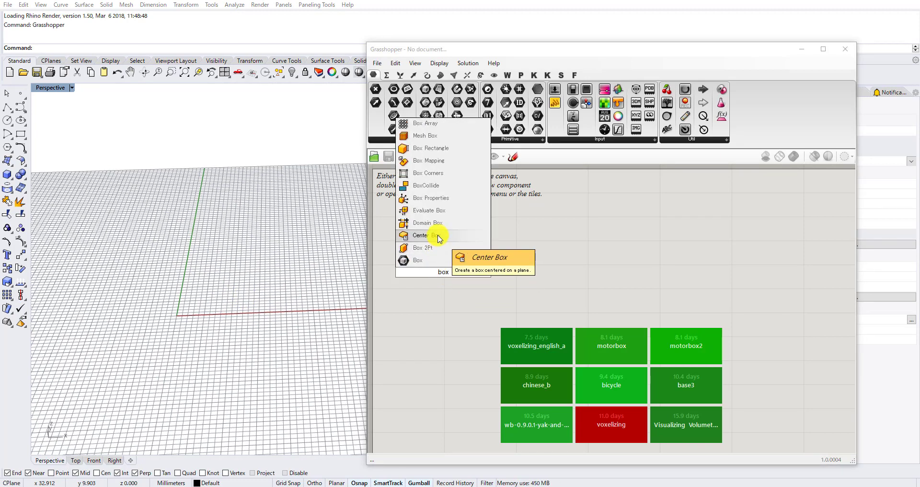
{"action": "left_click", "coordinate": [434, 235]}
Add a number slider set to 100 and connect it to the X, Y and Z inputs of the Center Box.
{"action": "double_click", "coordinate": [434, 264]}
{"action": "type", "text": "100"}
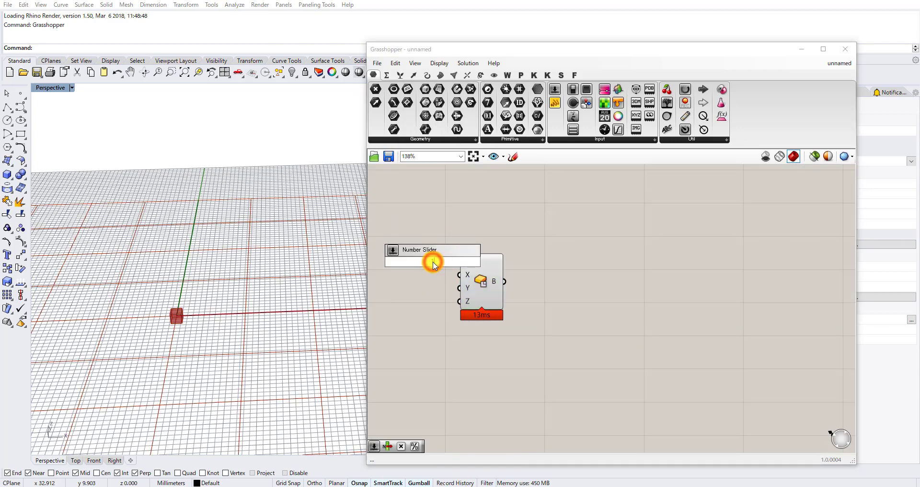
{"action": "key", "text": "Return"}
{"action": "left_click", "coordinate": [471, 283]}
{"action": "left_click_drag", "start_coordinate": [475, 282], "coordinate": [530, 266]}
{"action": "scroll", "coordinate": [507, 265], "scroll_direction": "up", "scroll_amount": 3}
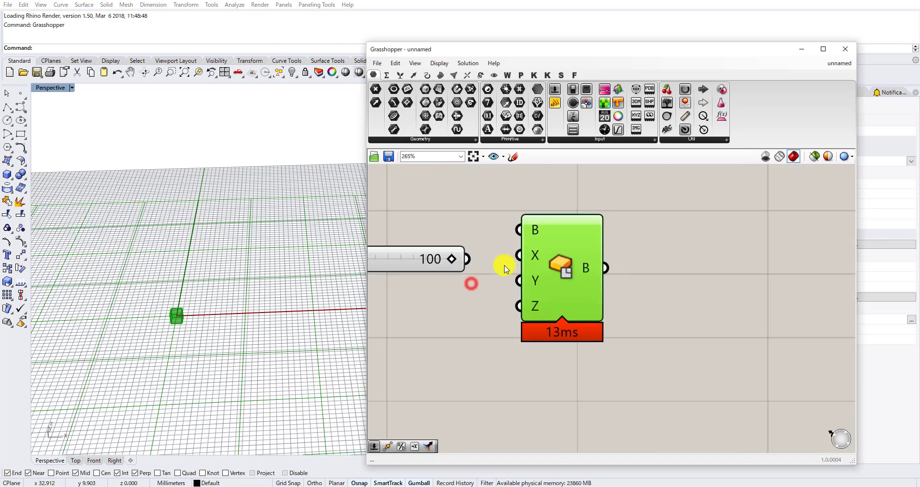
{"action": "left_click_drag", "start_coordinate": [469, 259], "coordinate": [515, 306]}
{"action": "scroll", "coordinate": [565, 279], "scroll_direction": "down", "scroll_amount": 3}
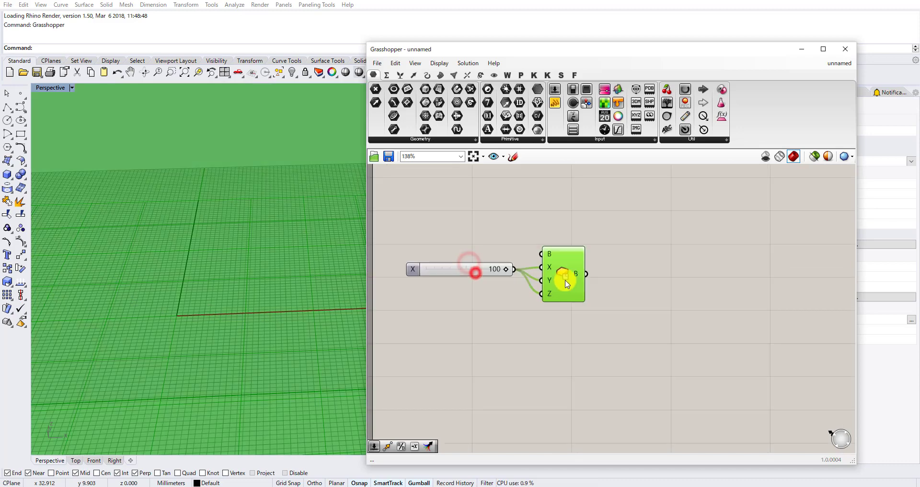
{"action": "scroll", "coordinate": [253, 245], "scroll_direction": "down", "scroll_amount": 10}
{"action": "right_click_drag", "start_coordinate": [258, 242], "coordinate": [240, 254], "text": "shift"}
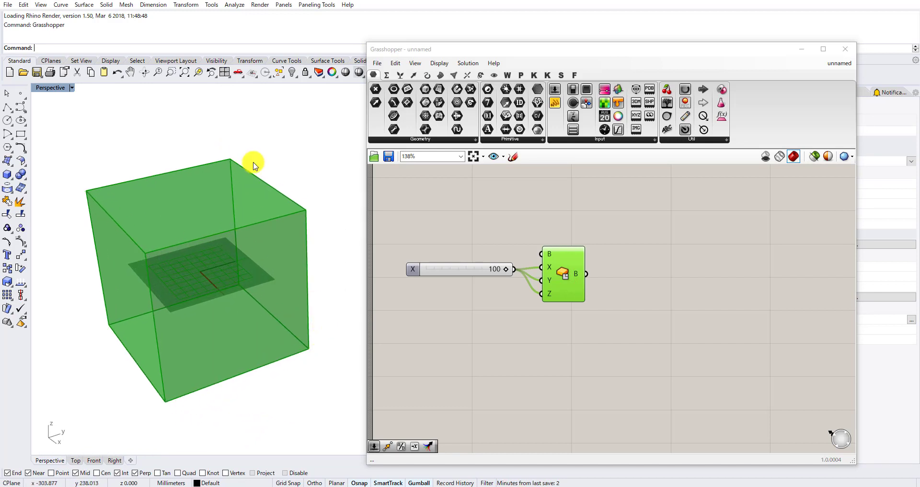
{"action": "right_click_drag", "start_coordinate": [211, 236], "coordinate": [151, 267]}
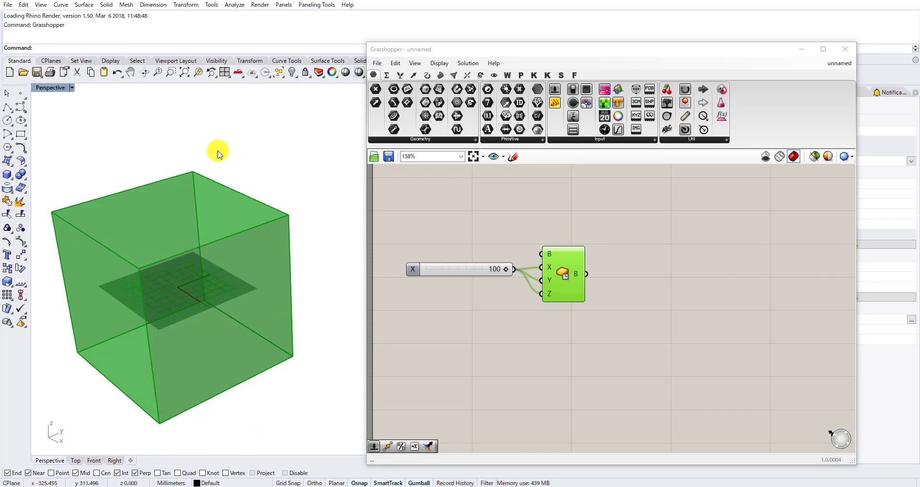
Switch to the browser and examine the separated joint pieces in the Kawai Tsugite video, pausing at 0:10.
{"action": "left_click", "coordinate": [176, 486]}
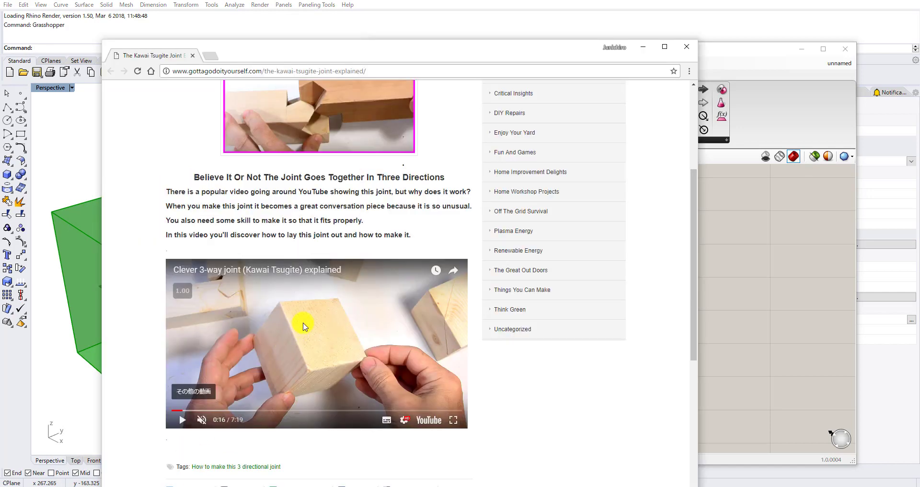
{"action": "scroll", "coordinate": [311, 239], "scroll_direction": "up", "scroll_amount": 2}
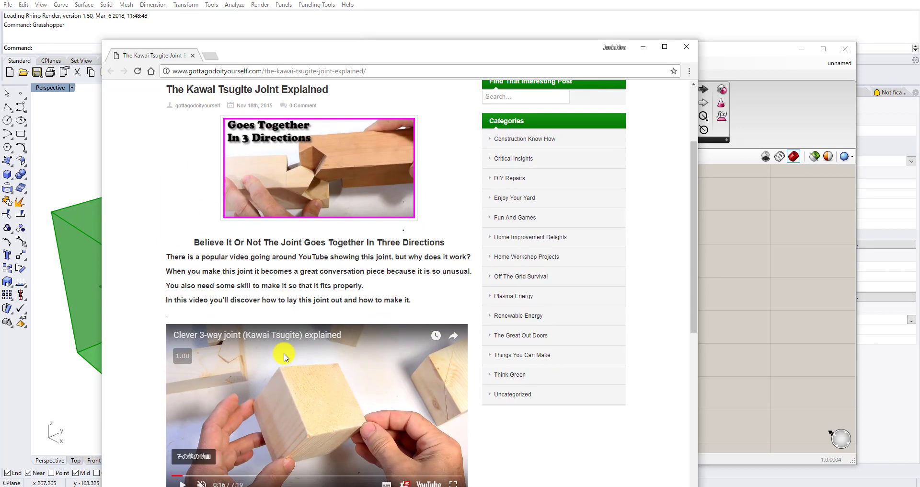
{"action": "scroll", "coordinate": [285, 357], "scroll_direction": "down", "scroll_amount": 1}
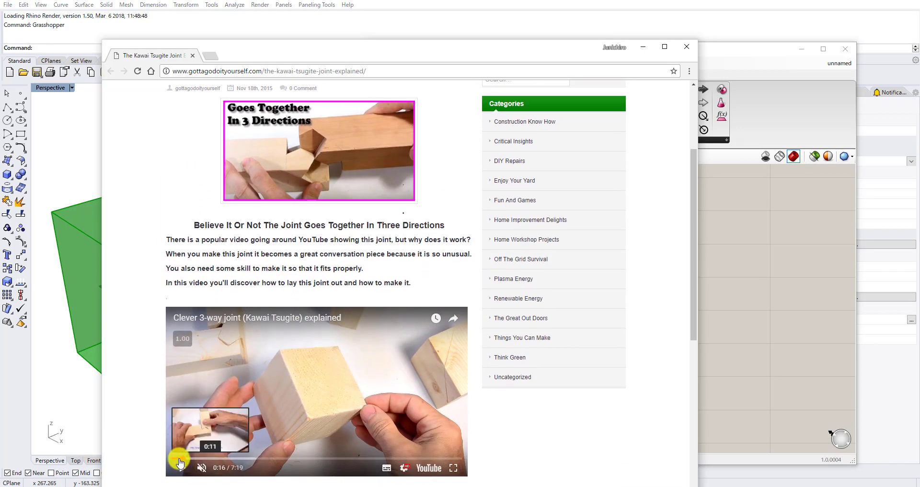
{"action": "left_click", "coordinate": [180, 462]}
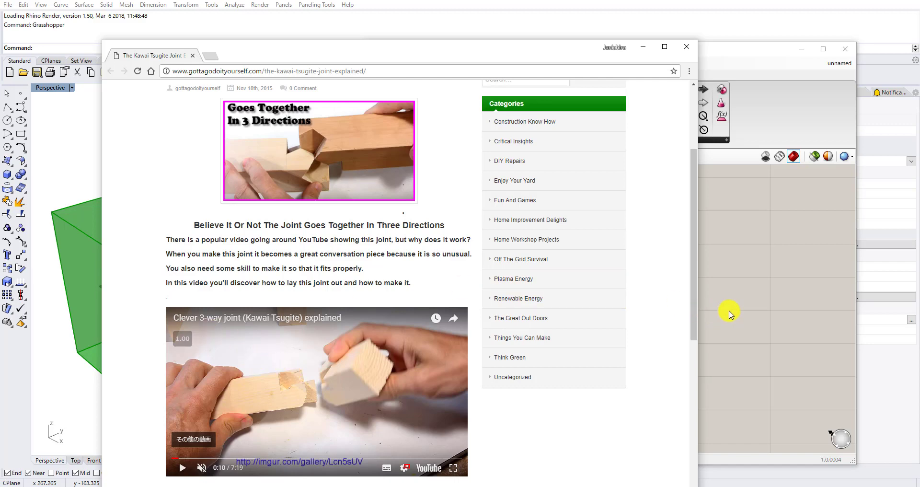
Switch back to Grasshopper, add a Box Corners component and connect the Center Box output to its input.
{"action": "left_click", "coordinate": [775, 312]}
{"action": "right_click_drag", "start_coordinate": [236, 302], "coordinate": [358, 294]}
{"action": "scroll", "coordinate": [503, 277], "scroll_direction": "down", "scroll_amount": 2}
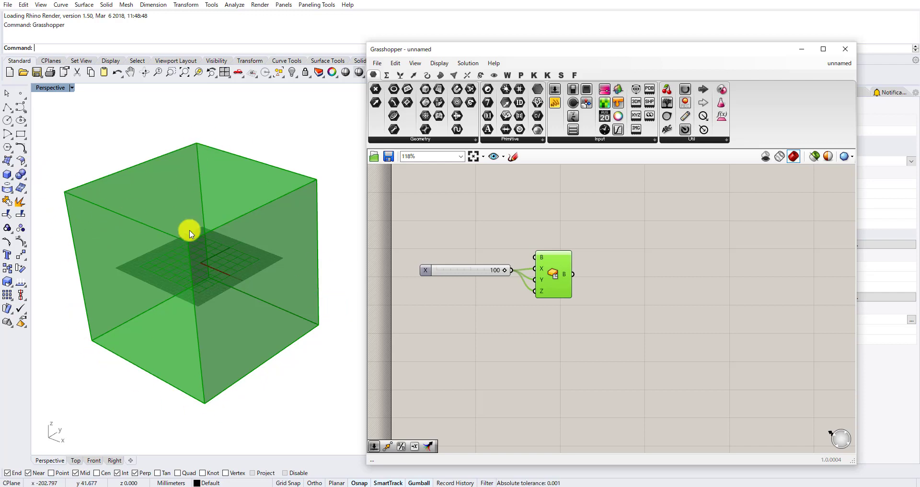
{"action": "scroll", "coordinate": [589, 263], "scroll_direction": "up", "scroll_amount": 2}
{"action": "left_click_drag", "start_coordinate": [534, 283], "coordinate": [545, 274]}
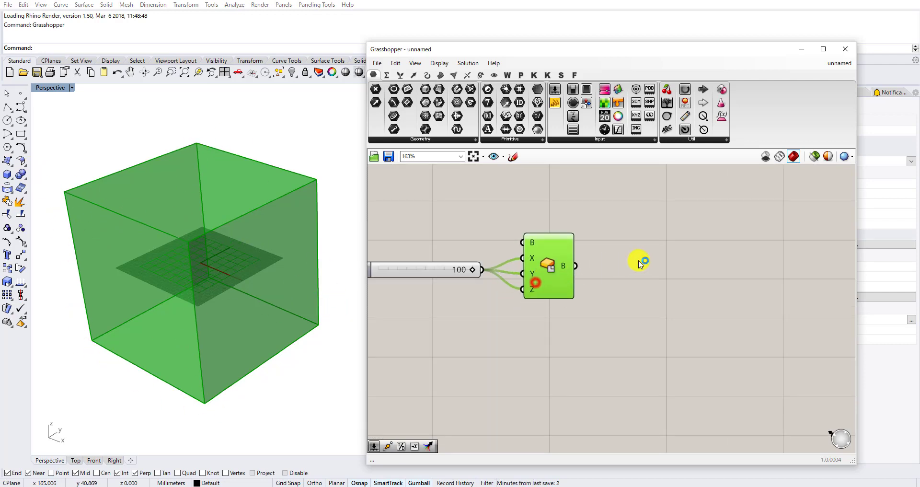
{"action": "right_click_drag", "start_coordinate": [634, 254], "coordinate": [572, 263]}
{"action": "double_click", "coordinate": [588, 276]}
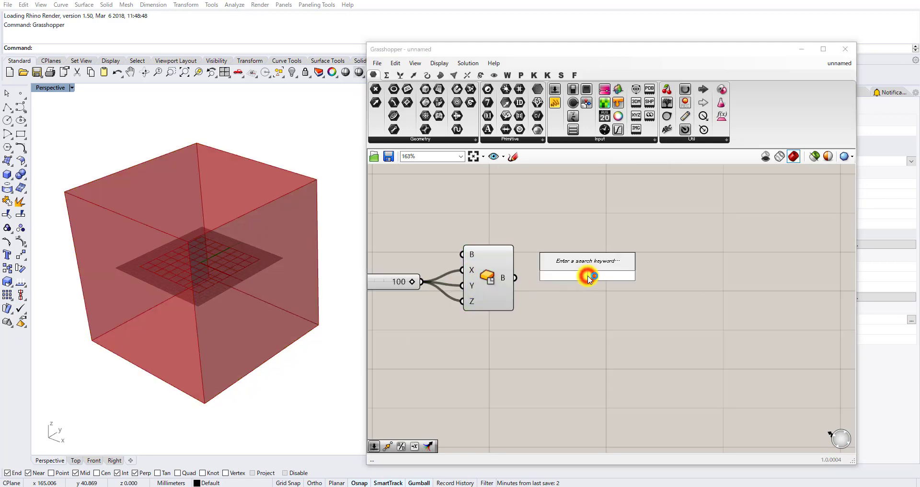
{"action": "type", "text": "box"}
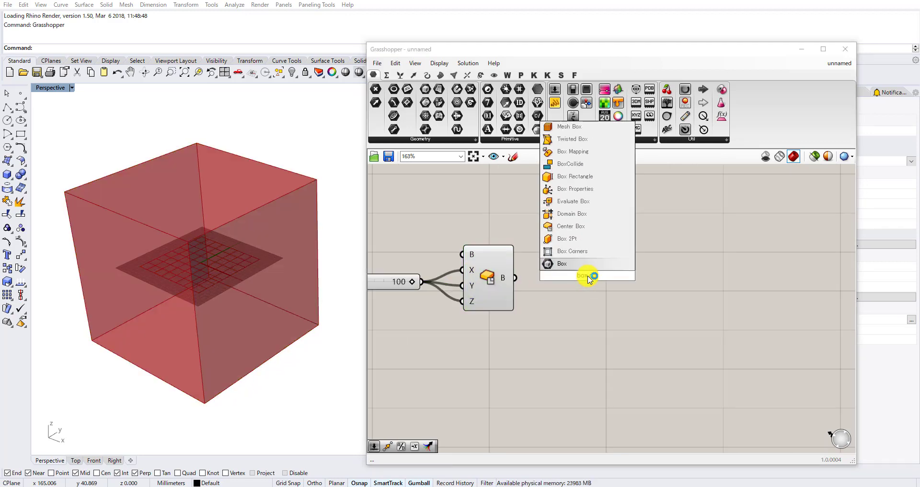
{"action": "left_click", "coordinate": [582, 252]}
{"action": "left_click_drag", "start_coordinate": [537, 284], "coordinate": [560, 276]}
{"action": "left_click_drag", "start_coordinate": [580, 276], "coordinate": [571, 321]}
{"action": "right_click_drag", "start_coordinate": [623, 288], "coordinate": [562, 321]}
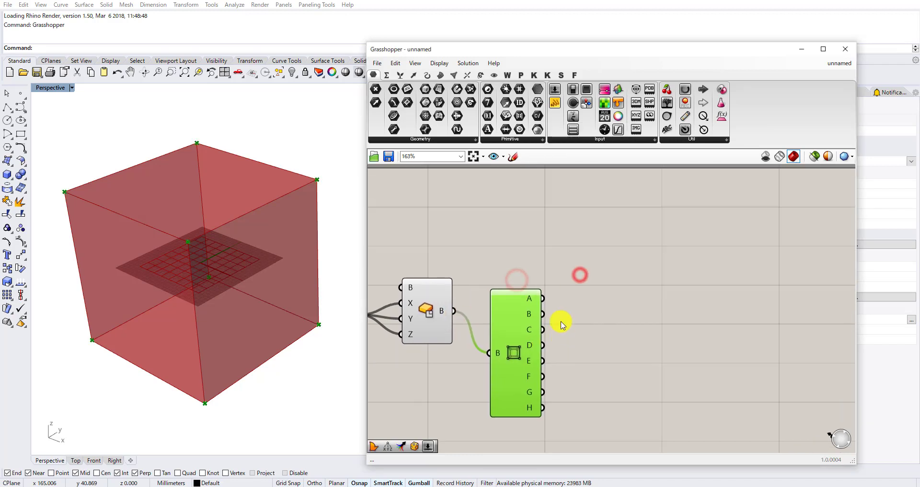
Add a Vector XYZ component above the Box Corners component.
{"action": "scroll", "coordinate": [551, 316], "scroll_direction": "down", "scroll_amount": 1}
{"action": "right_click_drag", "start_coordinate": [269, 285], "coordinate": [295, 240], "text": "shift"}
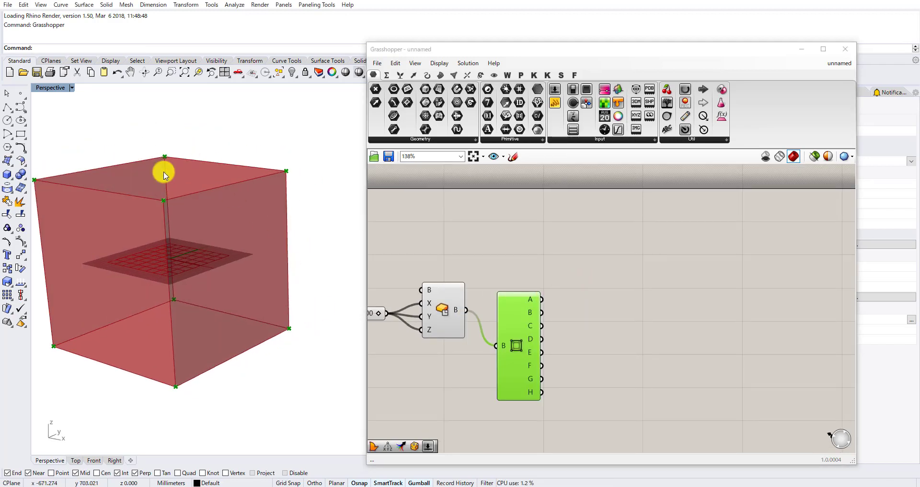
{"action": "right_click_drag", "start_coordinate": [215, 257], "coordinate": [191, 278], "text": "shift"}
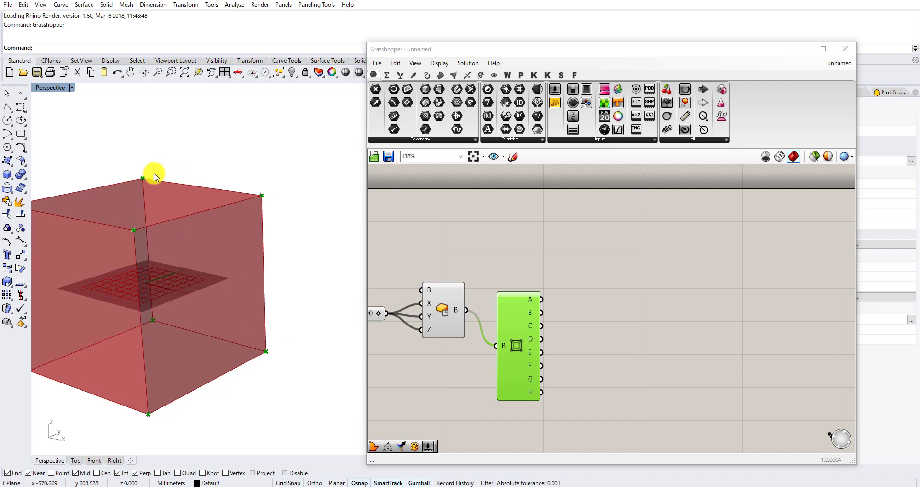
{"action": "right_click_drag", "start_coordinate": [249, 353], "coordinate": [184, 261]}
{"action": "double_click", "coordinate": [503, 233]}
{"action": "type", "text": "vector x"}
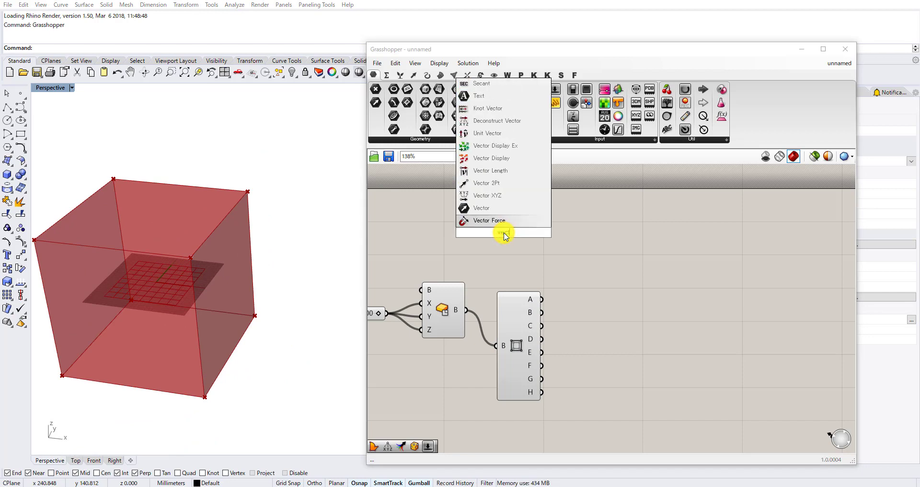
{"action": "type", "text": "yz"}
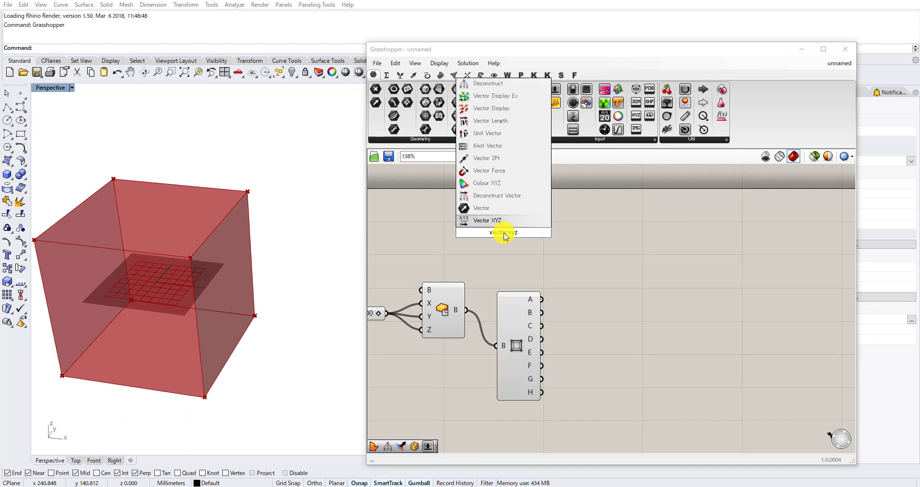
{"action": "left_click", "coordinate": [482, 220]}
Add a compact panel containing 1 and connect it to the X, Y and Z inputs of the Vector XYZ component.
{"action": "double_click", "coordinate": [444, 220]}
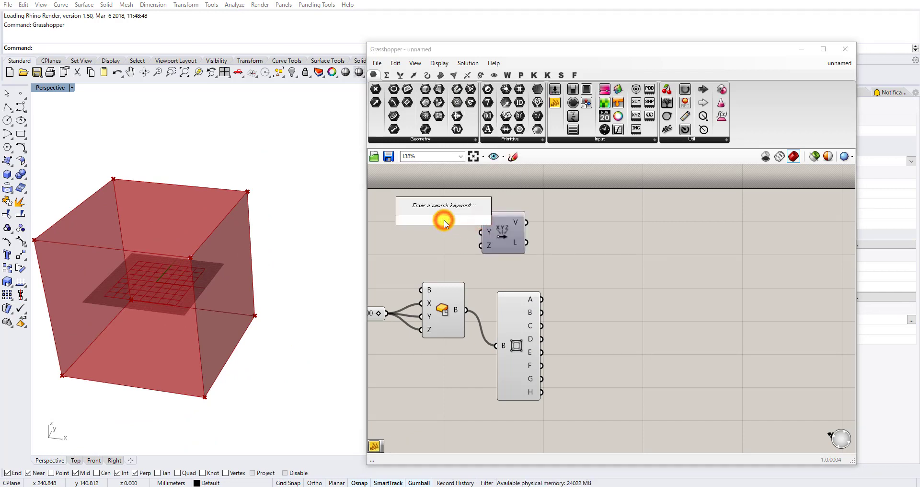
{"action": "type", "text": "panel"}
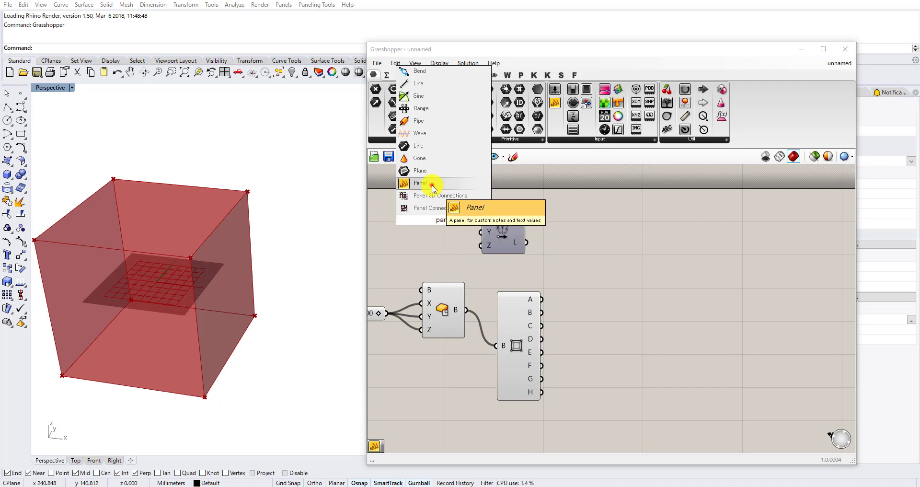
{"action": "left_click", "coordinate": [420, 183]}
{"action": "scroll", "coordinate": [443, 211], "scroll_direction": "up", "scroll_amount": 2}
{"action": "double_click", "coordinate": [444, 212]}
{"action": "type", "text": "1"}
{"action": "left_click", "coordinate": [543, 189]}
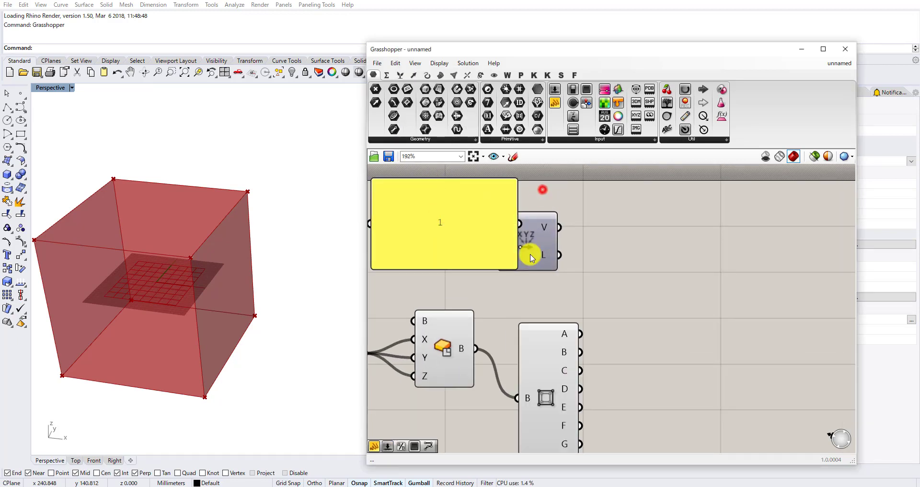
{"action": "left_click_drag", "start_coordinate": [512, 267], "coordinate": [438, 231]}
{"action": "left_click_drag", "start_coordinate": [412, 204], "coordinate": [496, 259]}
Add a Plane Normal component beside the output side of the Vector XYZ component.
{"action": "right_click_drag", "start_coordinate": [302, 263], "coordinate": [168, 294]}
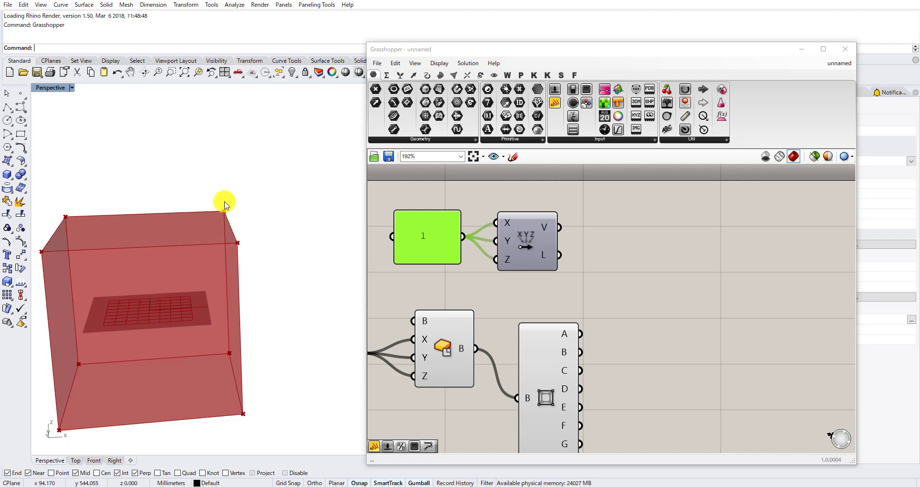
{"action": "right_click_drag", "start_coordinate": [488, 229], "coordinate": [458, 225]}
{"action": "scroll", "coordinate": [525, 250], "scroll_direction": "up", "scroll_amount": 1}
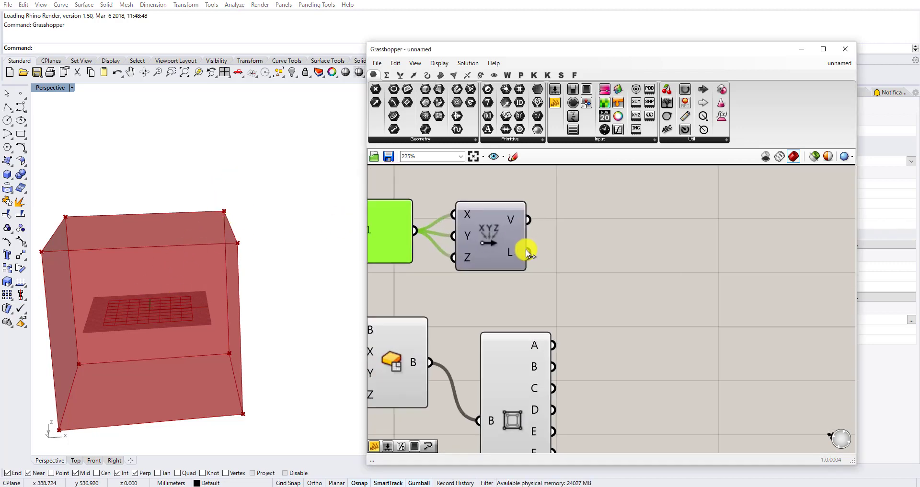
{"action": "scroll", "coordinate": [536, 248], "scroll_direction": "down", "scroll_amount": 2}
{"action": "scroll", "coordinate": [550, 254], "scroll_direction": "up", "scroll_amount": 1}
{"action": "left_click", "coordinate": [577, 249]}
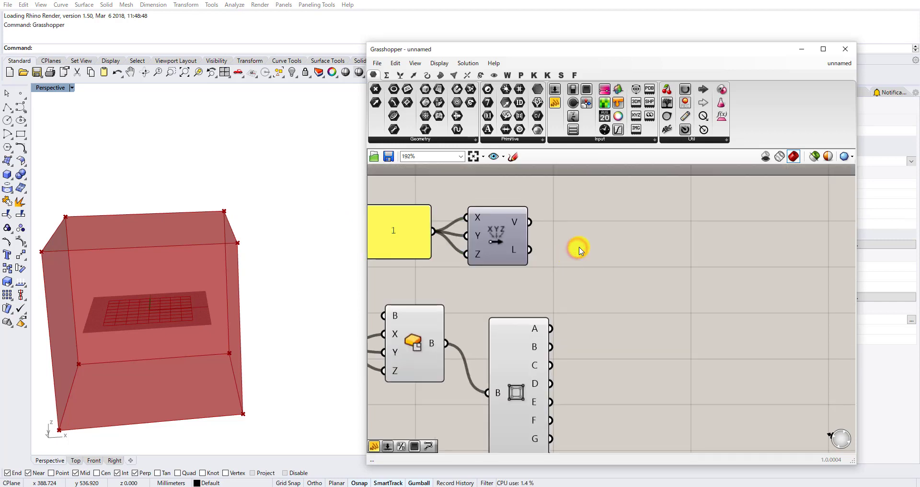
{"action": "double_click", "coordinate": [579, 249]}
{"action": "type", "text": "normal"}
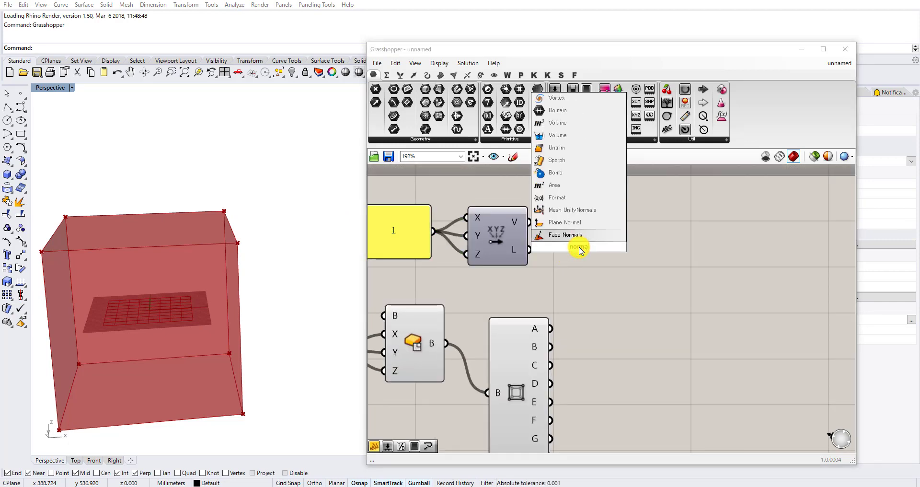
{"action": "left_click", "coordinate": [565, 222]}
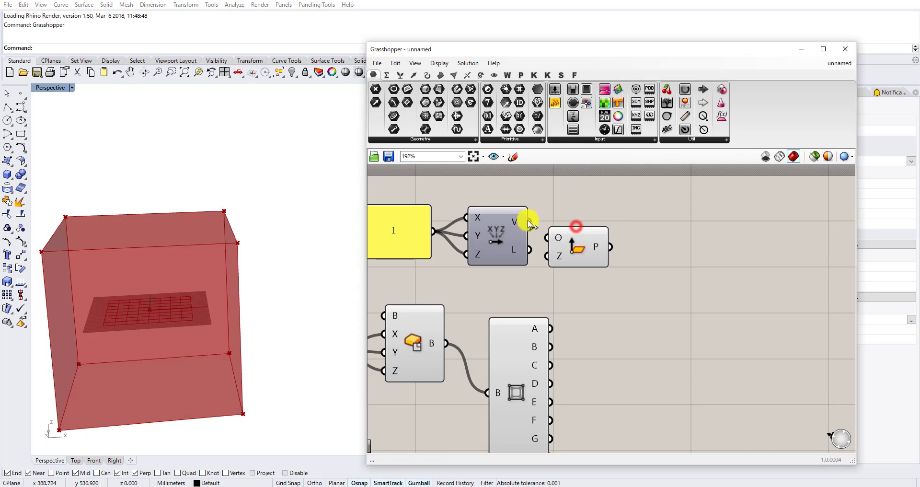
Connect the Vector XYZ output V to the Plane Normal's Z input and box corner B to its O input.
{"action": "left_click_drag", "start_coordinate": [524, 224], "coordinate": [595, 229]}
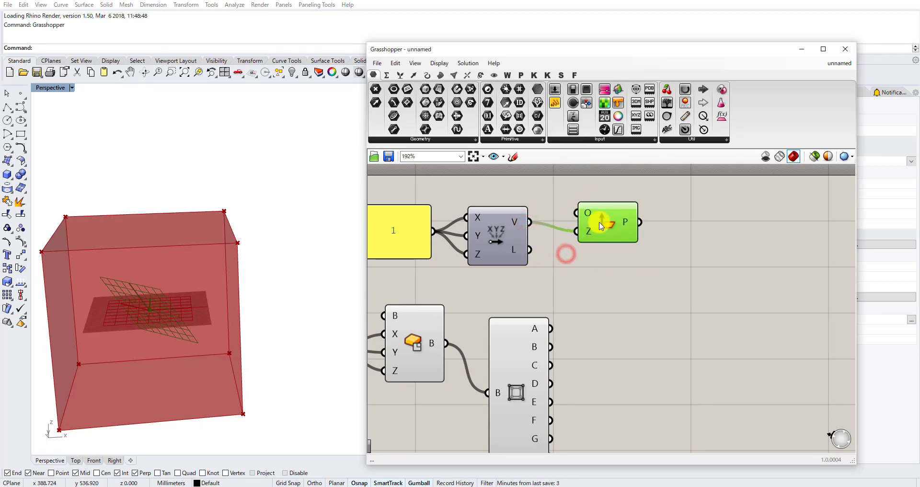
{"action": "scroll", "coordinate": [589, 202], "scroll_direction": "down", "scroll_amount": 4}
{"action": "scroll", "coordinate": [570, 249], "scroll_direction": "up", "scroll_amount": 3}
{"action": "right_click_drag", "start_coordinate": [259, 249], "coordinate": [208, 265]}
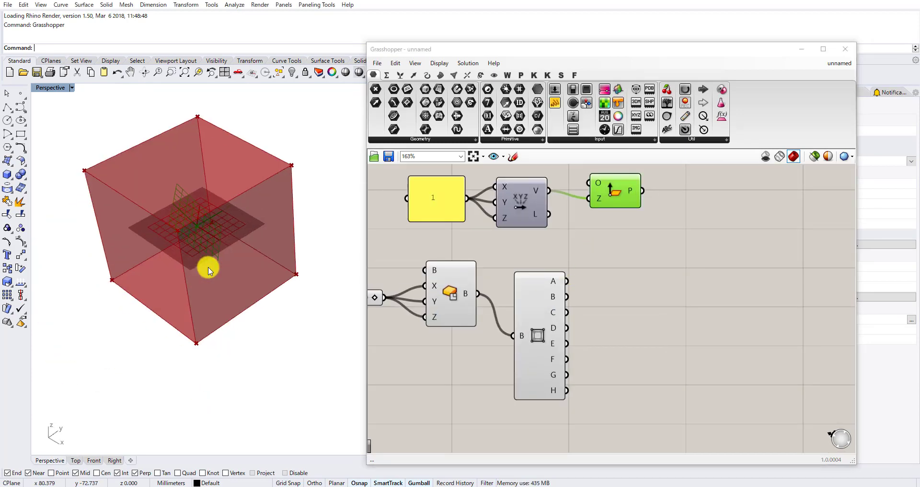
{"action": "left_click_drag", "start_coordinate": [567, 297], "coordinate": [590, 183]}
{"action": "right_click_drag", "start_coordinate": [202, 320], "coordinate": [215, 282]}
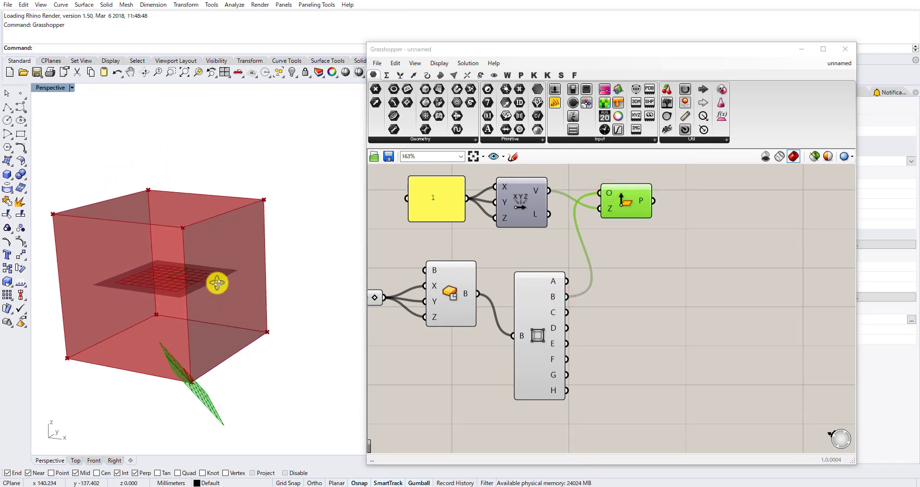
{"action": "mouse_move", "coordinate": [206, 366]}
{"action": "right_mouse_down"}
{"action": "mouse_move", "coordinate": [191, 324]}
{"action": "mouse_move", "coordinate": [189, 363]}
{"action": "right_mouse_up"}
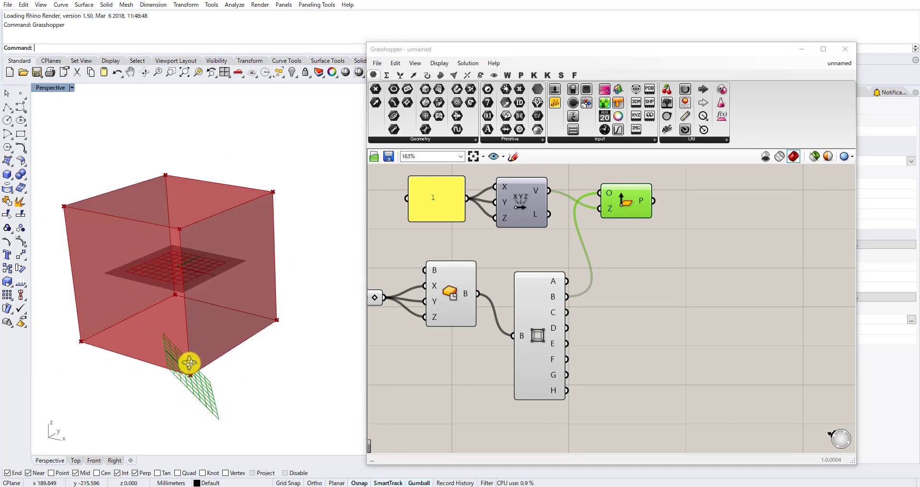
Duplicate the Plane Normal component below the original and connect box corner C to the copy's O input.
{"action": "left_click_drag", "start_coordinate": [624, 211], "coordinate": [662, 291]}
{"action": "left_click_drag", "start_coordinate": [568, 312], "coordinate": [622, 276]}
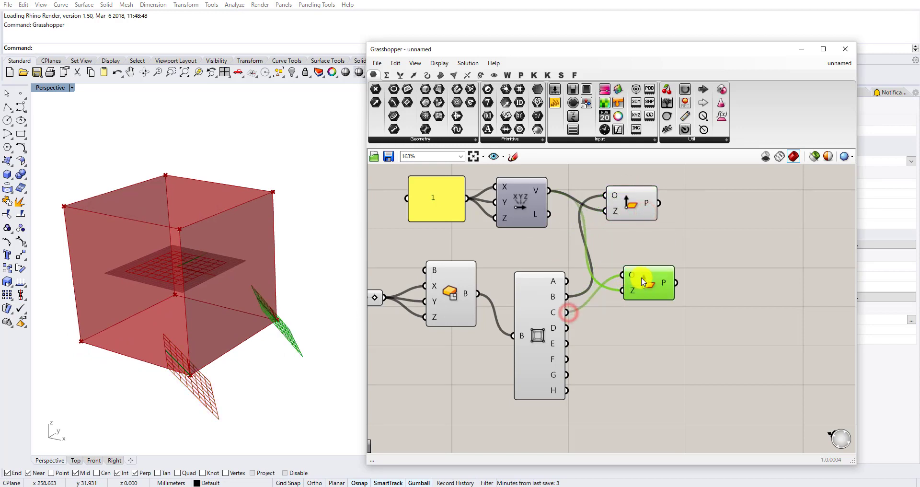
{"action": "right_click_drag", "start_coordinate": [636, 292], "coordinate": [591, 334]}
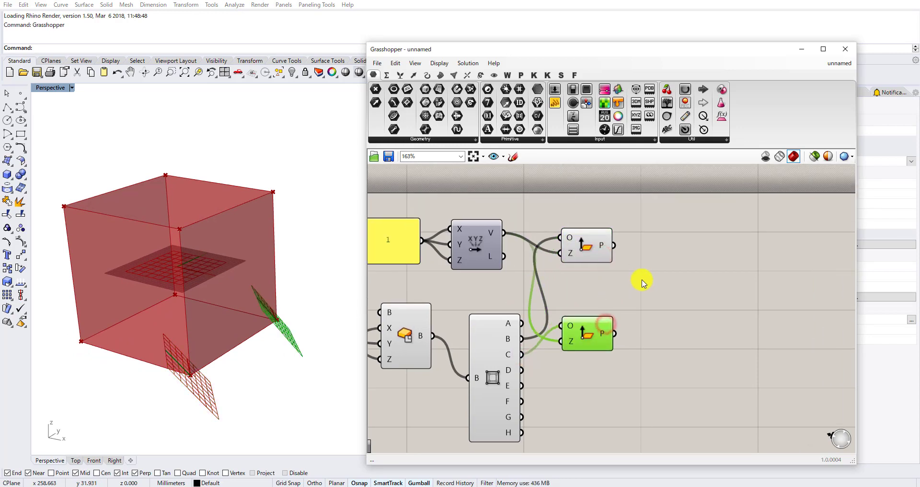
Add a Merge component, connect the two planes to D1 and D2, and arrange the three components beside Box Corners.
{"action": "double_click", "coordinate": [671, 292]}
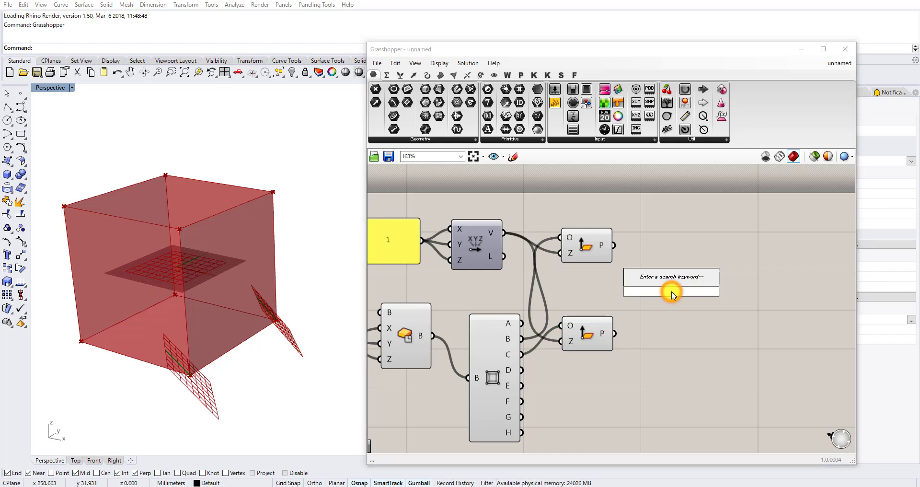
{"action": "type", "text": "mer"}
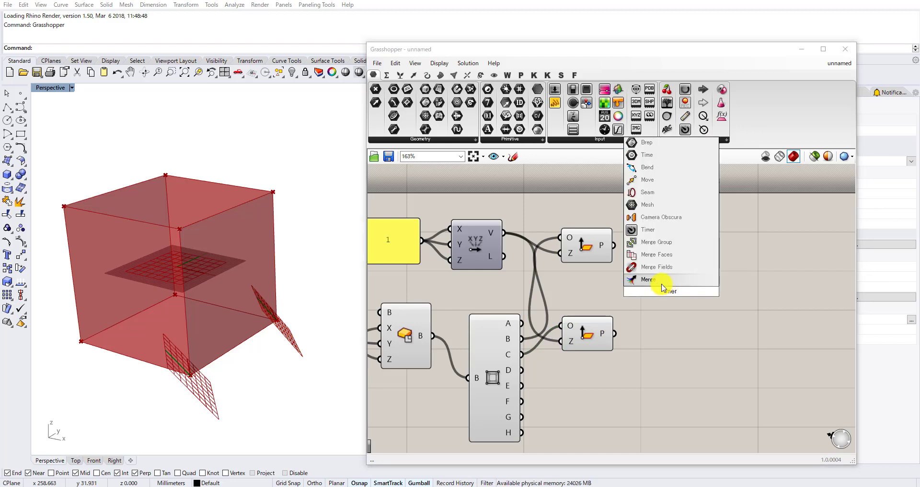
{"action": "left_click", "coordinate": [662, 283]}
{"action": "left_click_drag", "start_coordinate": [614, 245], "coordinate": [642, 275]}
{"action": "left_click_drag", "start_coordinate": [614, 333], "coordinate": [642, 290]}
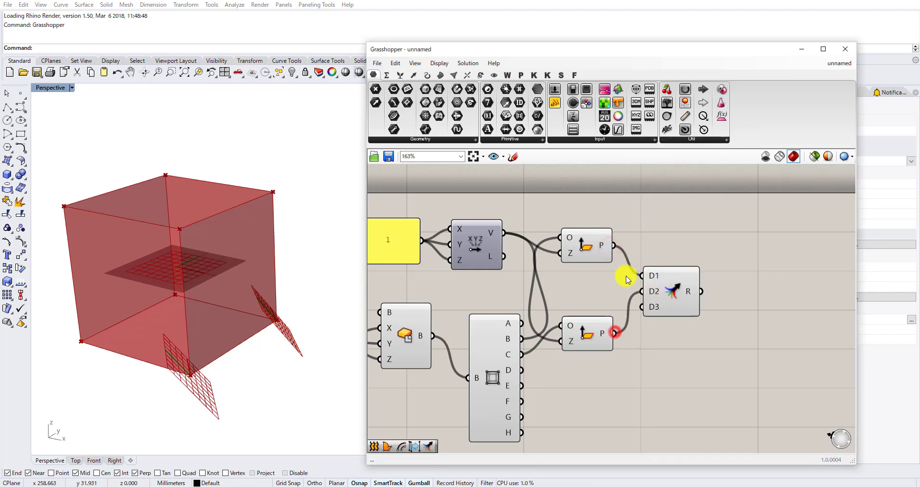
{"action": "left_click_drag", "start_coordinate": [606, 248], "coordinate": [585, 285]}
{"action": "left_click_drag", "start_coordinate": [684, 355], "coordinate": [588, 282]}
{"action": "left_click_drag", "start_coordinate": [575, 280], "coordinate": [596, 323]}
Add a Brep | Plane intersection component above the Merge component.
{"action": "double_click", "coordinate": [661, 226]}
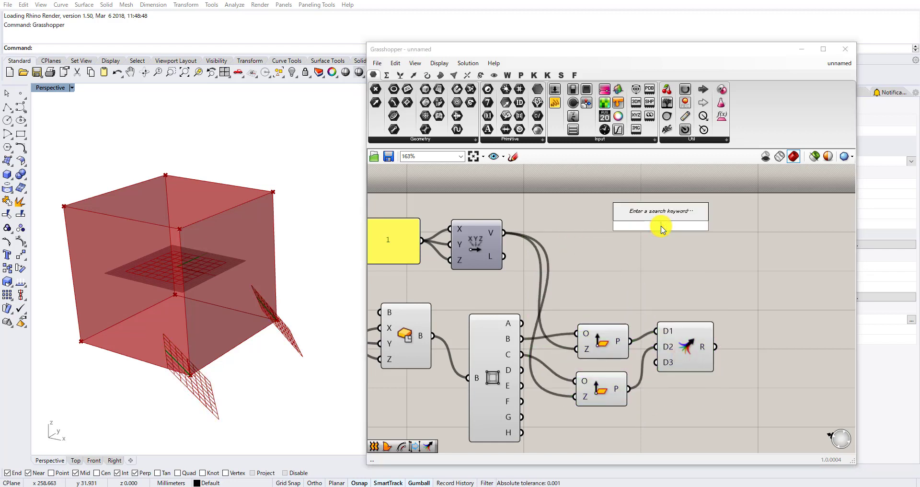
{"action": "type", "text": "brep |"}
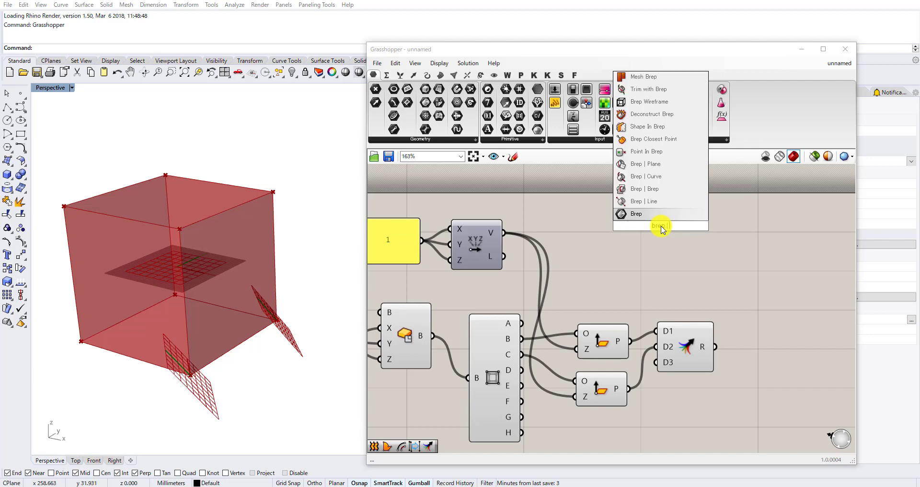
{"action": "type", "text": " plane"}
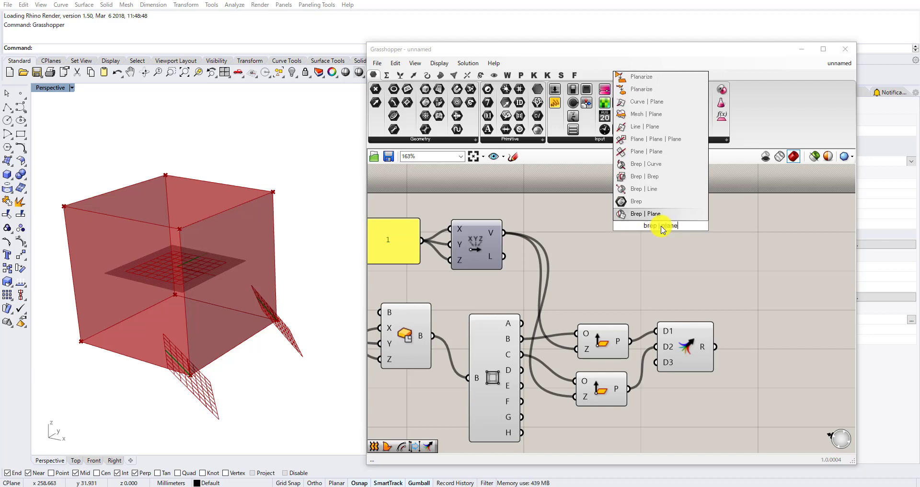
{"action": "key", "text": "Return"}
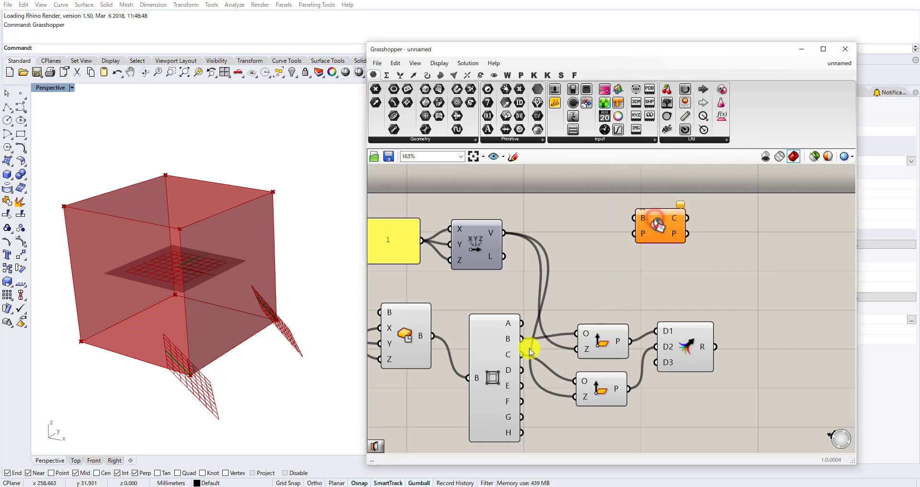
Connect the Center Box output to Brep | Plane's B input and the Merge result to its P input.
{"action": "left_click_drag", "start_coordinate": [490, 353], "coordinate": [484, 392]}
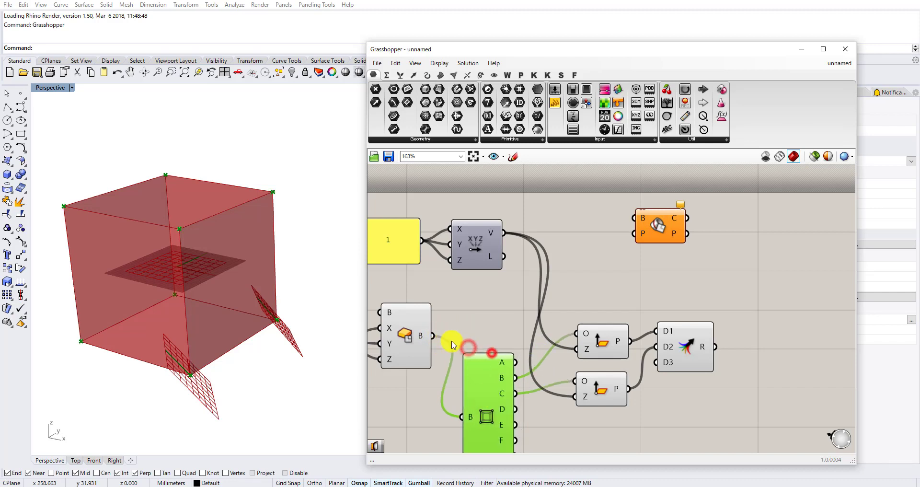
{"action": "left_click_drag", "start_coordinate": [441, 332], "coordinate": [617, 229]}
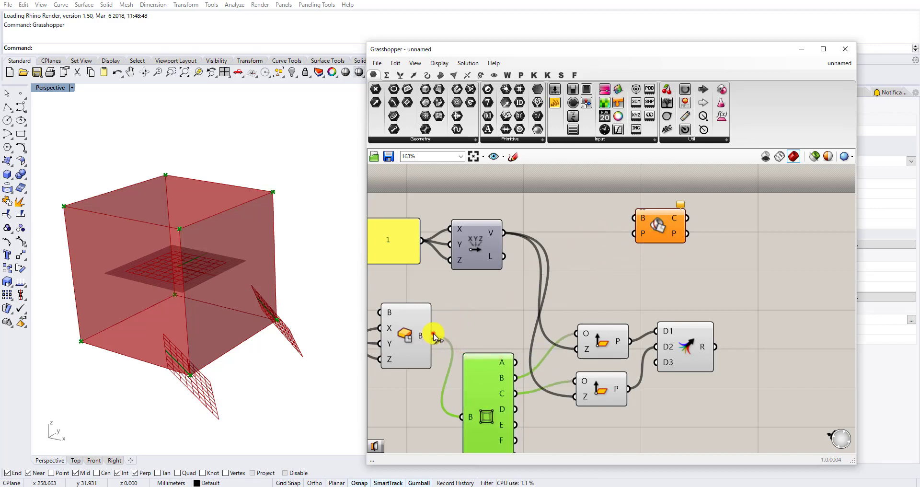
{"action": "left_click_drag", "start_coordinate": [433, 335], "coordinate": [634, 219]}
{"action": "left_click_drag", "start_coordinate": [655, 223], "coordinate": [743, 311]}
{"action": "left_click_drag", "start_coordinate": [714, 345], "coordinate": [723, 315]}
{"action": "scroll", "coordinate": [645, 270], "scroll_direction": "down", "scroll_amount": 2}
Turn off the preview of the Box Corners, both Plane Normal and the Merge components.
{"action": "left_click_drag", "start_coordinate": [688, 409], "coordinate": [512, 296]}
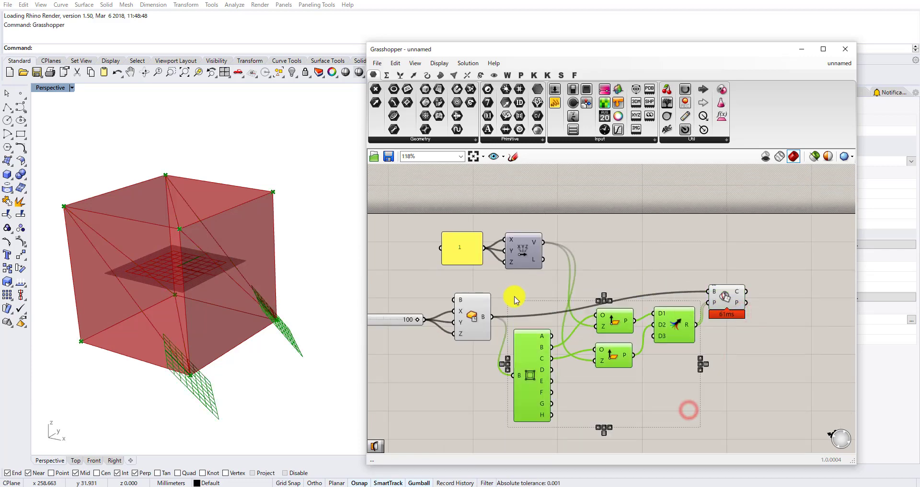
{"action": "middle_click", "coordinate": [512, 296]}
{"action": "left_click", "coordinate": [545, 264]}
{"action": "right_click_drag", "start_coordinate": [241, 308], "coordinate": [208, 349]}
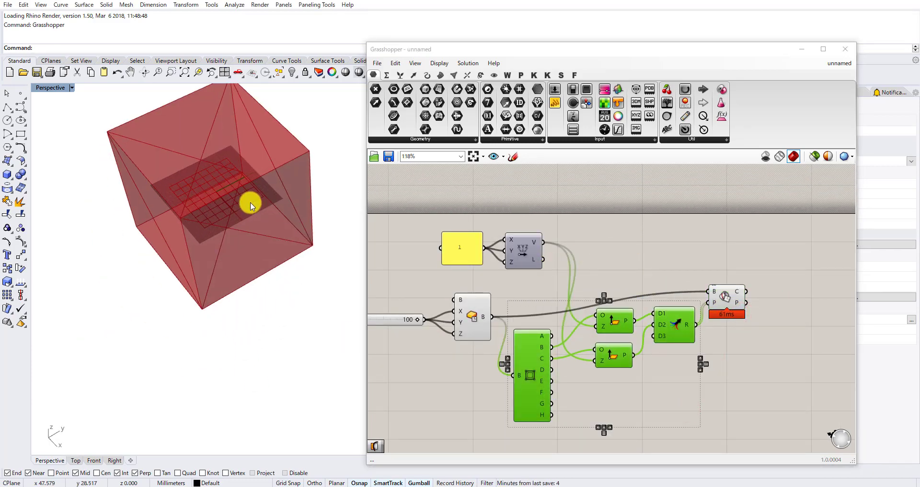
{"action": "right_click_drag", "start_coordinate": [251, 202], "coordinate": [138, 225]}
{"action": "right_click_drag", "start_coordinate": [246, 351], "coordinate": [144, 255]}
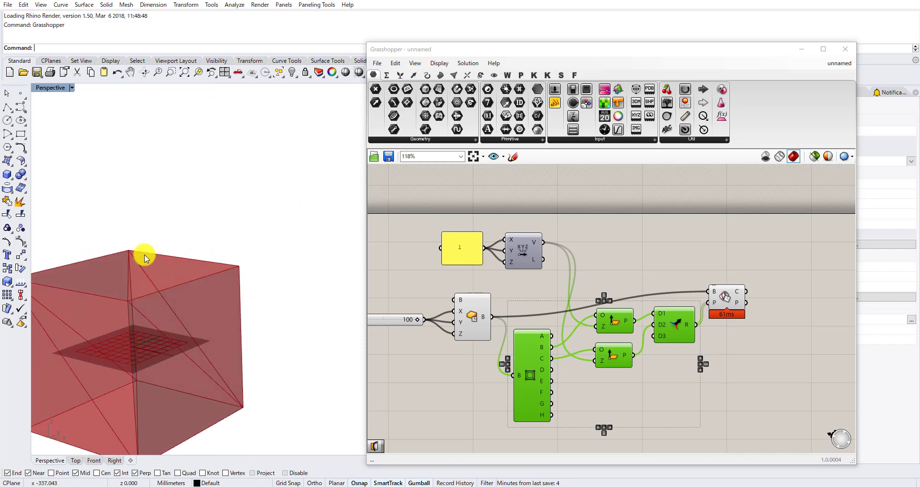
{"action": "right_click_drag", "start_coordinate": [712, 294], "coordinate": [642, 292]}
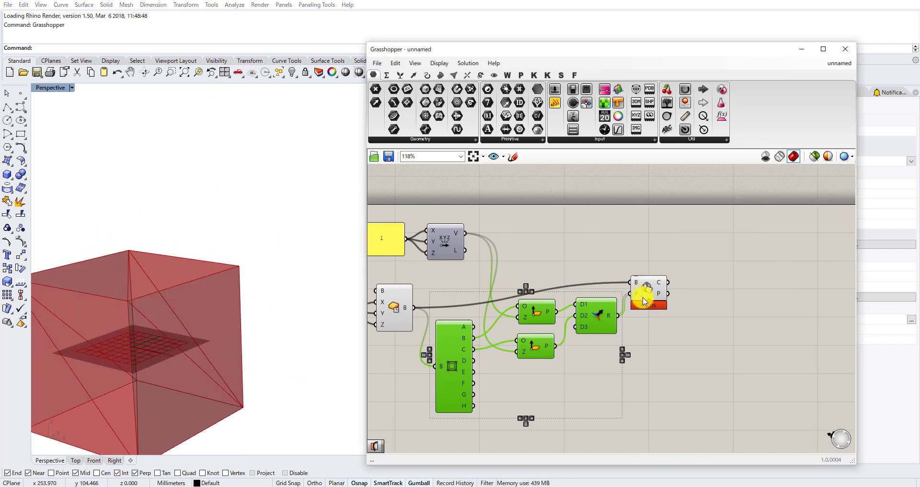
{"action": "scroll", "coordinate": [643, 288], "scroll_direction": "up", "scroll_amount": 3}
{"action": "double_click", "coordinate": [674, 258]}
{"action": "type", "text": "item"}
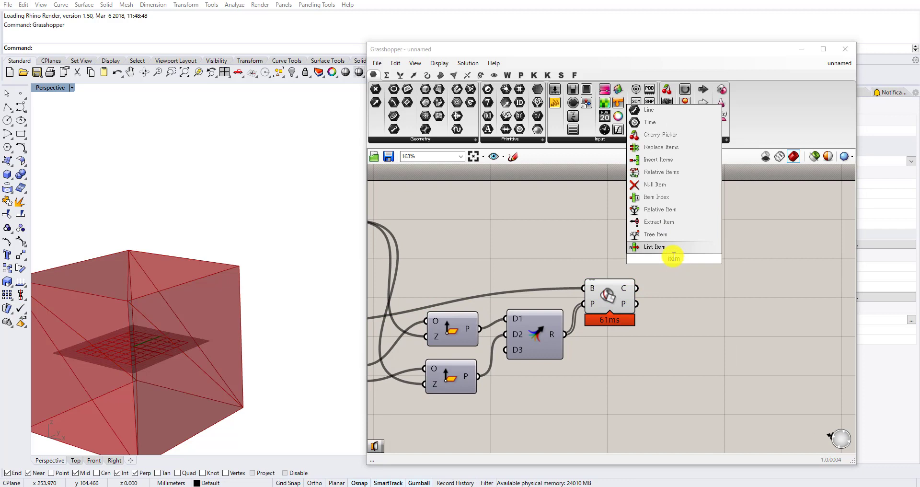
{"action": "key", "text": "Return"}
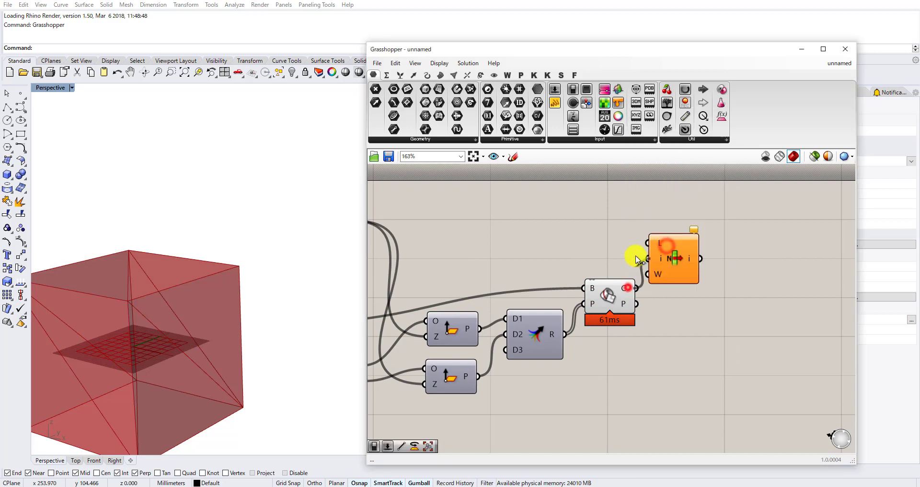
{"action": "left_click_drag", "start_coordinate": [637, 259], "coordinate": [682, 265]}
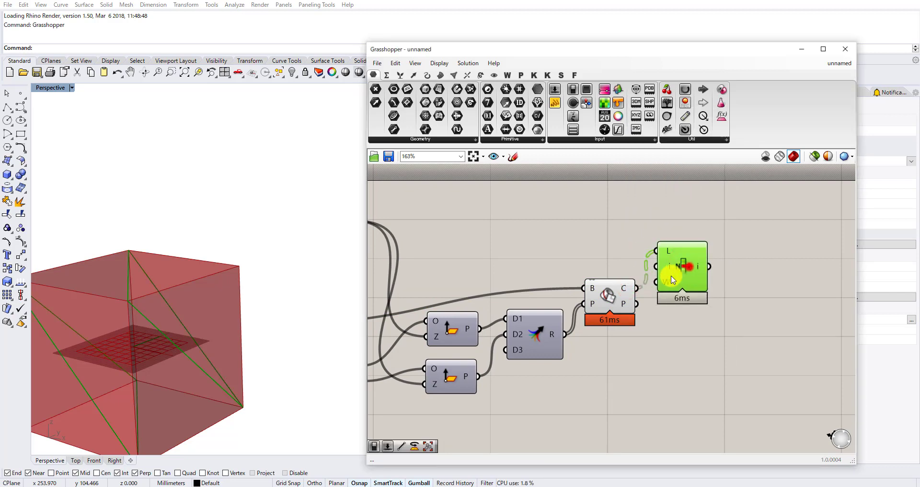
{"action": "key", "text": "Delete"}
Add an Explode Tree component fed by Brep | Plane's curve output C, match its outputs, and simplify output C.
{"action": "double_click", "coordinate": [685, 272]}
{"action": "type", "text": "explode"}
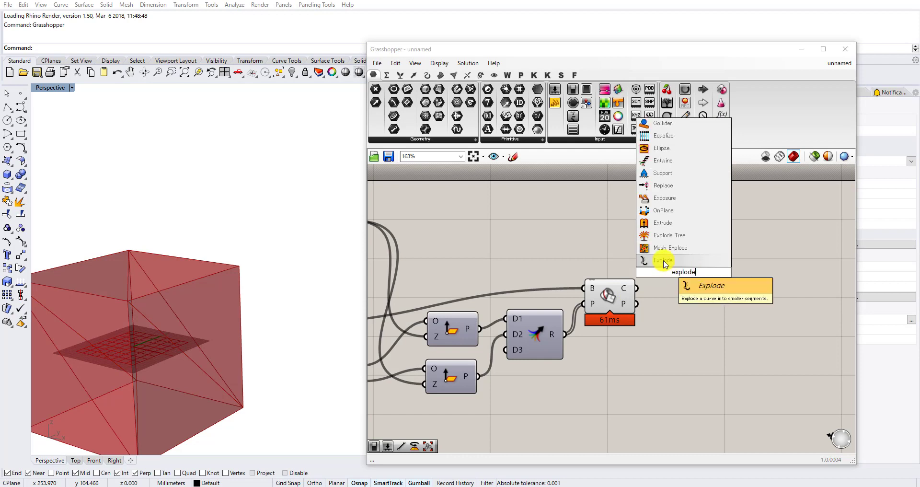
{"action": "left_click", "coordinate": [667, 235]}
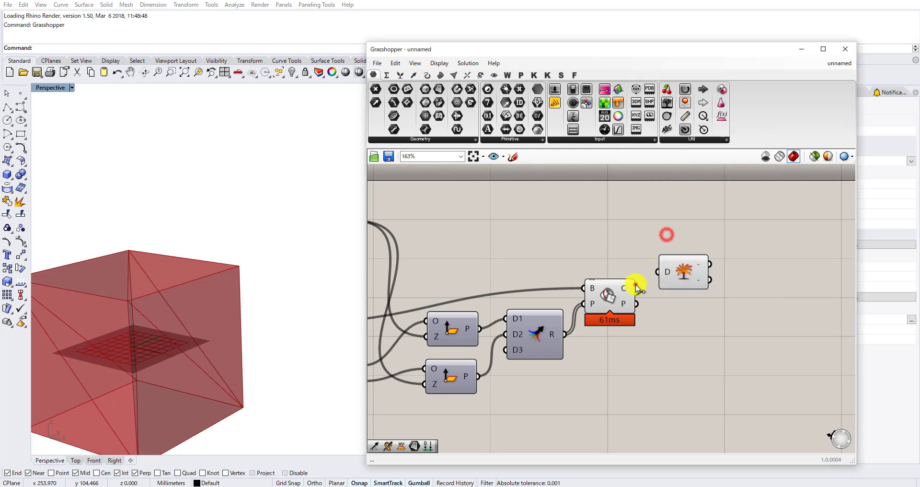
{"action": "left_click_drag", "start_coordinate": [637, 286], "coordinate": [657, 272]}
{"action": "right_click", "coordinate": [687, 270]}
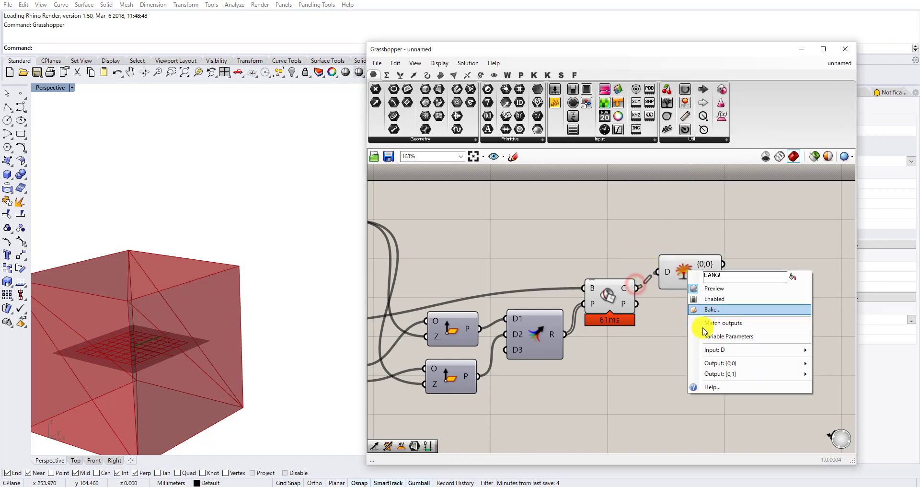
{"action": "right_click", "coordinate": [631, 296]}
{"action": "left_click", "coordinate": [637, 366]}
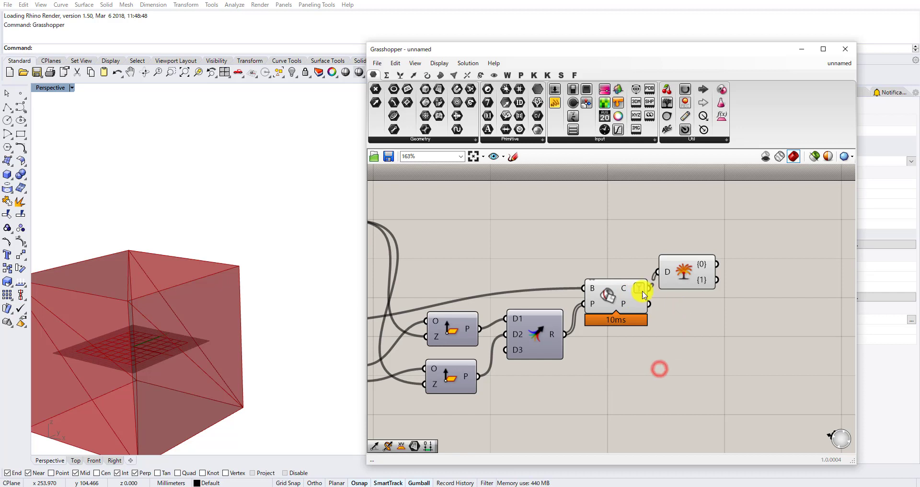
Add two Curve parameters and connect one to each Explode Tree output, {0} and {1}.
{"action": "left_click_drag", "start_coordinate": [690, 271], "coordinate": [693, 281]}
{"action": "right_click_drag", "start_coordinate": [775, 254], "coordinate": [653, 290]}
{"action": "left_click", "coordinate": [675, 282]}
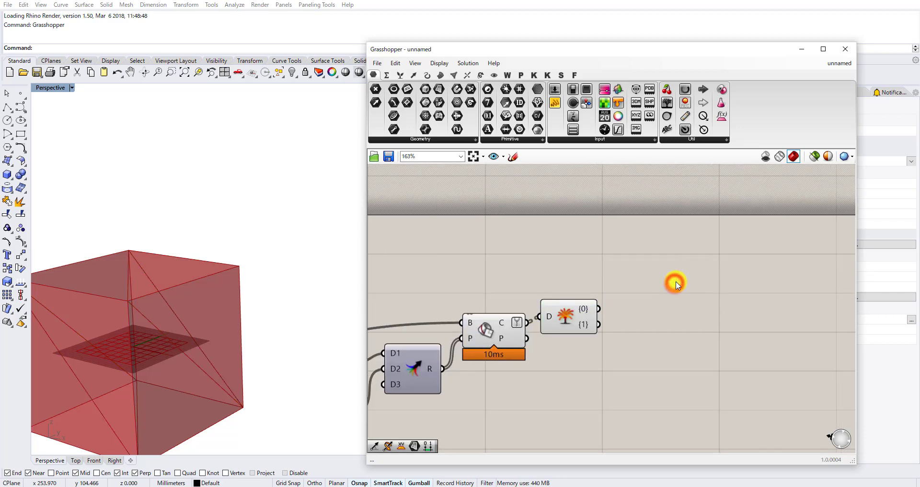
{"action": "double_click", "coordinate": [665, 290]}
{"action": "type", "text": "clean"}
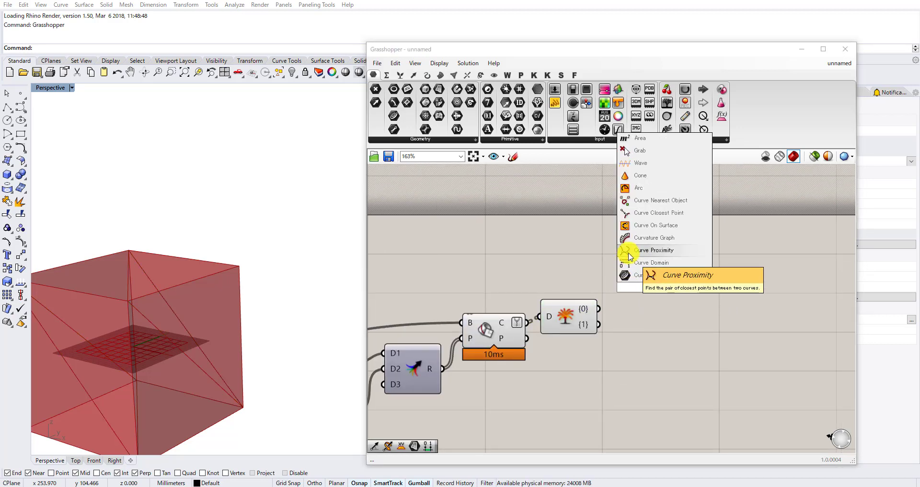
{"action": "left_click", "coordinate": [632, 271]}
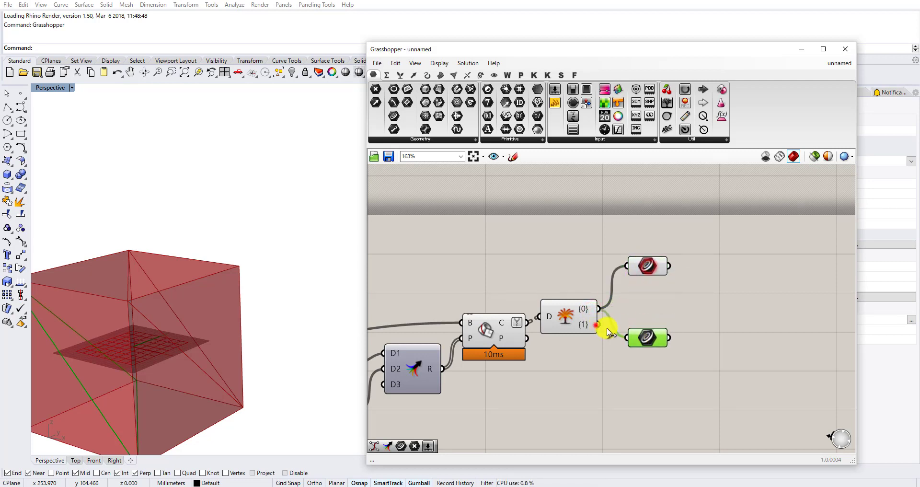
{"action": "left_click_drag", "start_coordinate": [640, 337], "coordinate": [639, 355]}
Add a Scale component and connect the lower Curve parameter to its G input.
{"action": "right_click_drag", "start_coordinate": [710, 342], "coordinate": [636, 319]}
{"action": "double_click", "coordinate": [641, 318]}
{"action": "type", "text": "scale"}
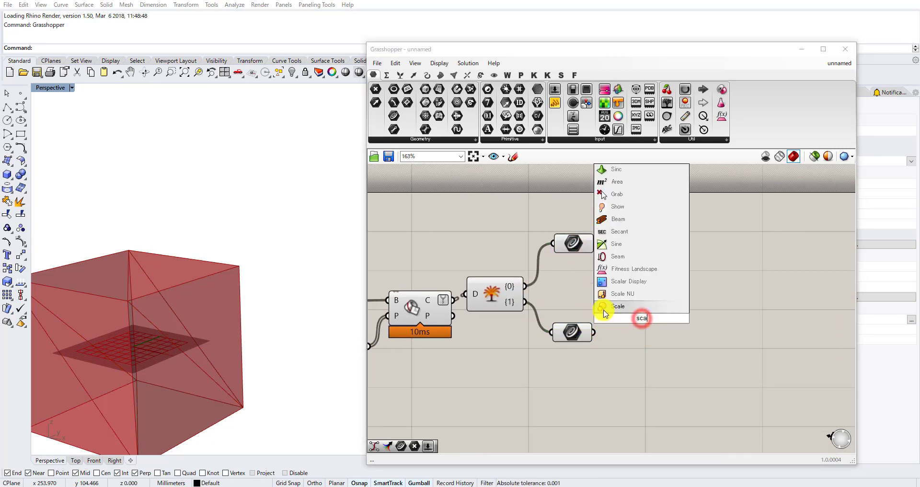
{"action": "left_click", "coordinate": [602, 309]}
{"action": "left_click_drag", "start_coordinate": [645, 332], "coordinate": [655, 348]}
Add an Area component for the lower curve and connect its centroid output C to Scale's C input.
{"action": "double_click", "coordinate": [654, 314]}
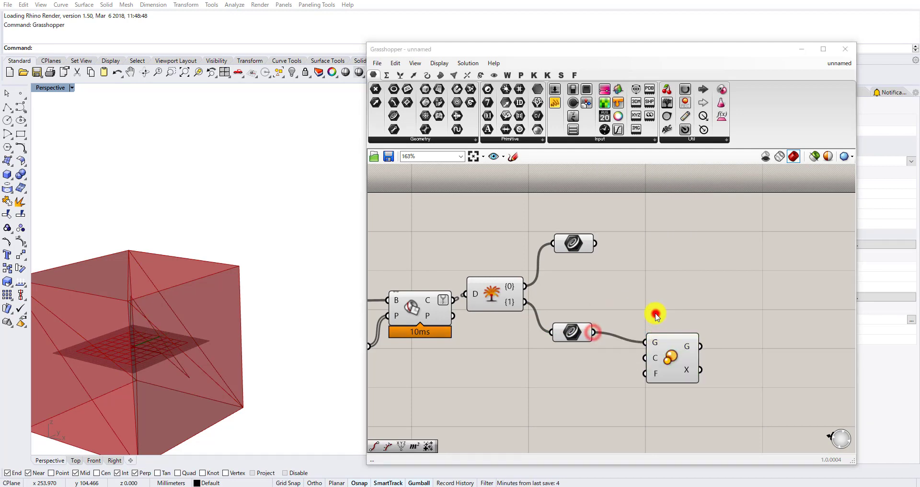
{"action": "type", "text": "area"}
{"action": "left_click", "coordinate": [641, 305]}
{"action": "left_click_drag", "start_coordinate": [649, 315], "coordinate": [576, 365]}
{"action": "left_click_drag", "start_coordinate": [626, 382], "coordinate": [646, 357]}
{"action": "left_click", "coordinate": [676, 375]}
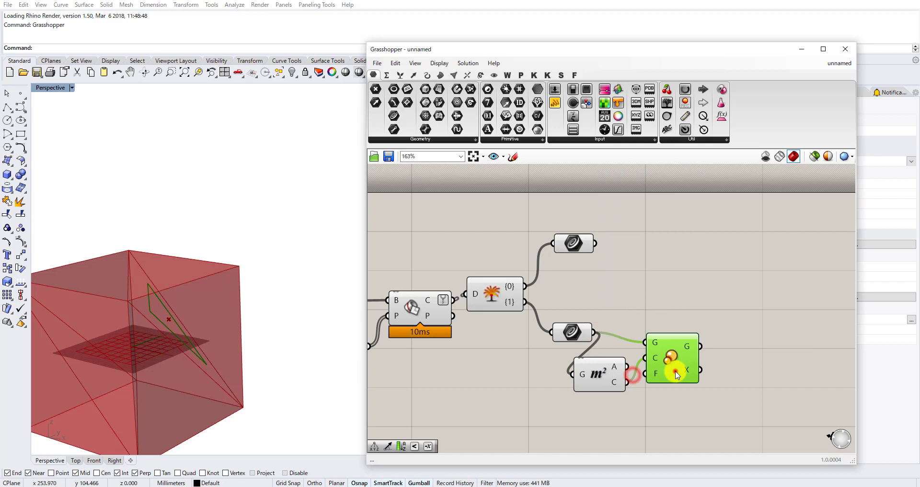
Add a compact panel containing 2 below the Area component and connect it to Scale's F input.
{"action": "double_click", "coordinate": [628, 413]}
{"action": "type", "text": "panel"}
{"action": "left_click", "coordinate": [624, 411]}
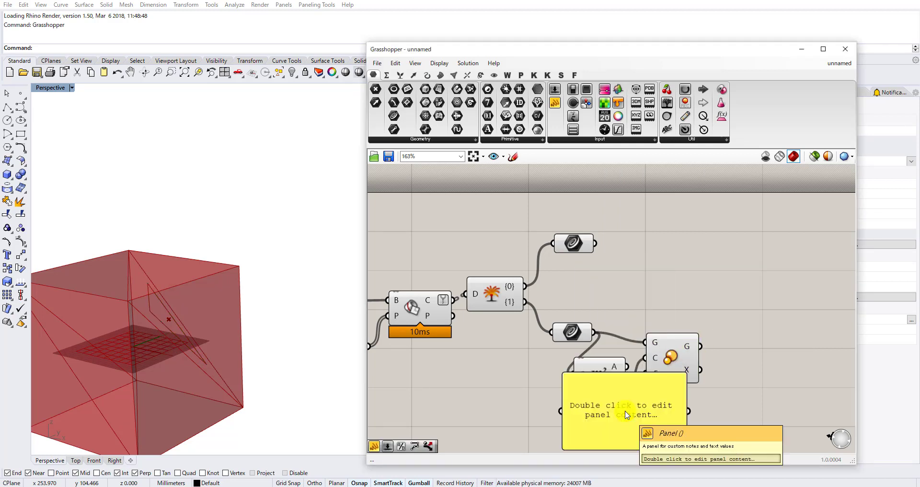
{"action": "double_click", "coordinate": [627, 415]}
{"action": "type", "text": "2"}
{"action": "left_click", "coordinate": [616, 297]}
{"action": "scroll", "coordinate": [677, 431], "scroll_direction": "up", "scroll_amount": 3}
{"action": "right_click_drag", "start_coordinate": [677, 431], "coordinate": [685, 372]}
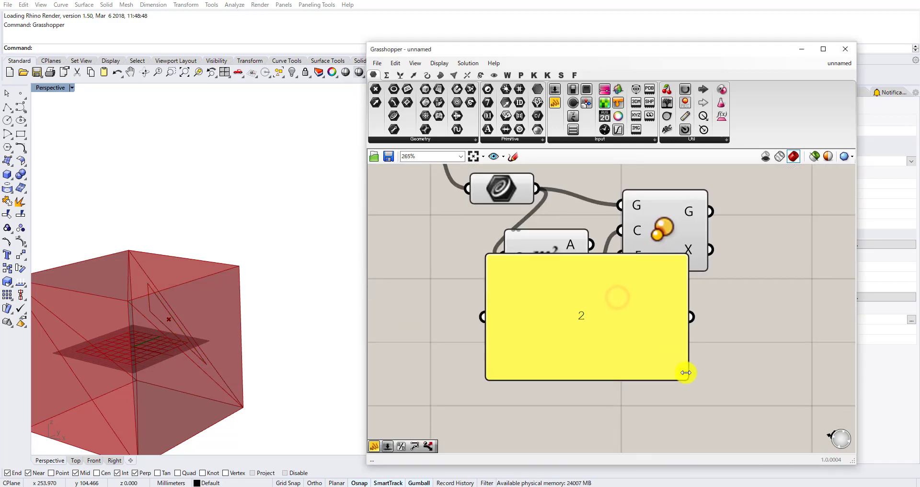
{"action": "left_click_drag", "start_coordinate": [686, 372], "coordinate": [592, 299]}
{"action": "left_click_drag", "start_coordinate": [538, 281], "coordinate": [680, 247]}
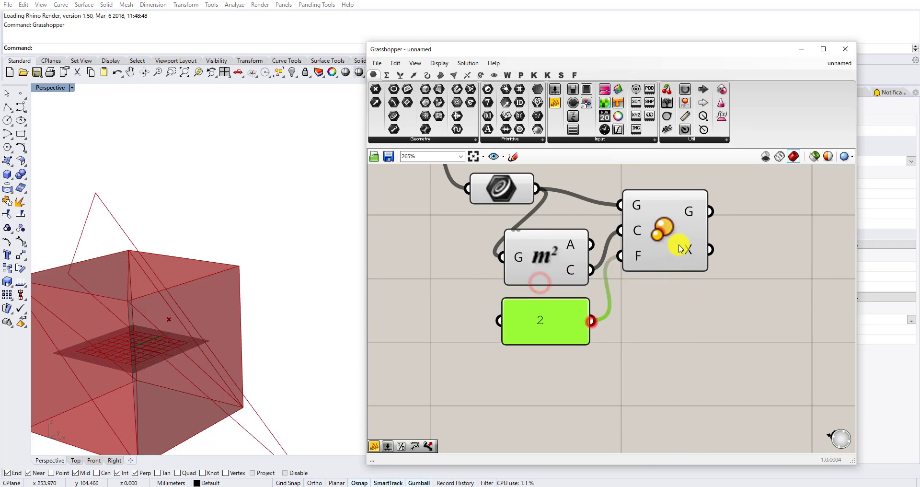
Add a Boundary Surfaces component and connect Scale's G output to its E input.
{"action": "right_click_drag", "start_coordinate": [758, 204], "coordinate": [676, 325]}
{"action": "double_click", "coordinate": [676, 323]}
{"action": "type", "text": "bo"}
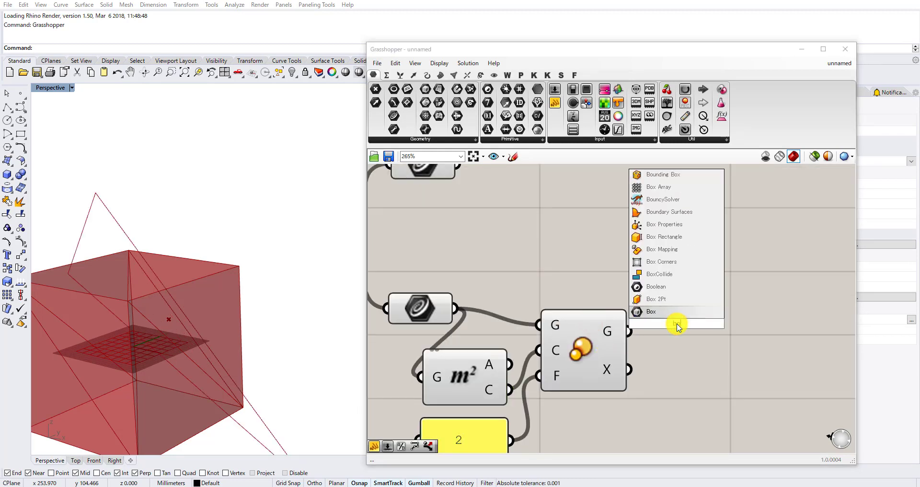
{"action": "type", "text": "undary"}
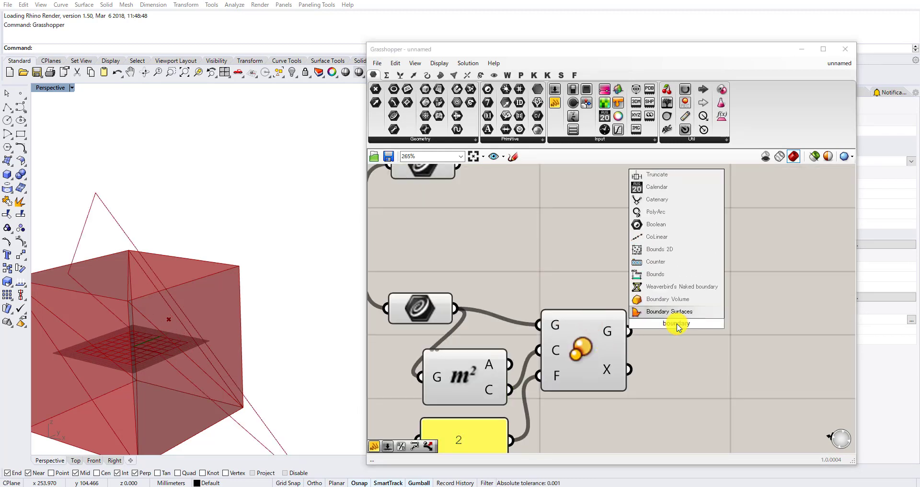
{"action": "key", "text": "Return"}
{"action": "left_click_drag", "start_coordinate": [624, 333], "coordinate": [652, 325]}
{"action": "right_click_drag", "start_coordinate": [670, 322], "coordinate": [469, 302]}
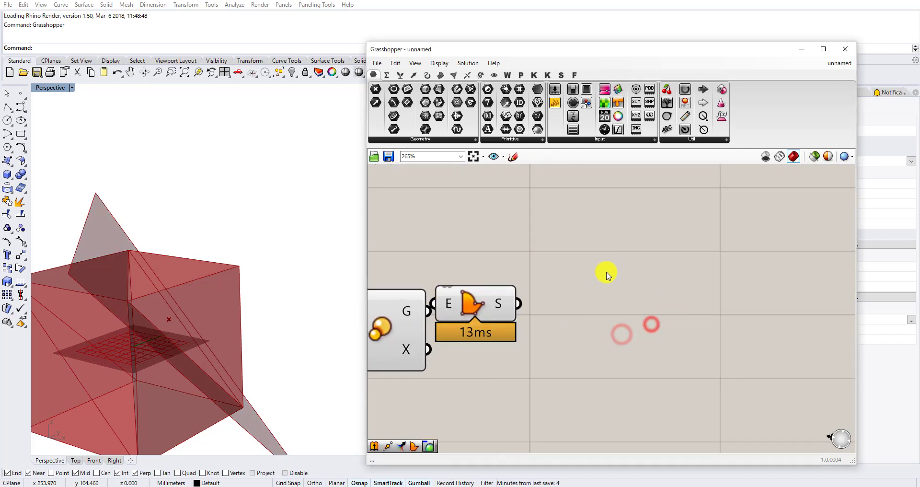
Add an Extrude component and connect the Boundary Surfaces output S to its B input.
{"action": "double_click", "coordinate": [605, 277]}
{"action": "type", "text": "extrude"}
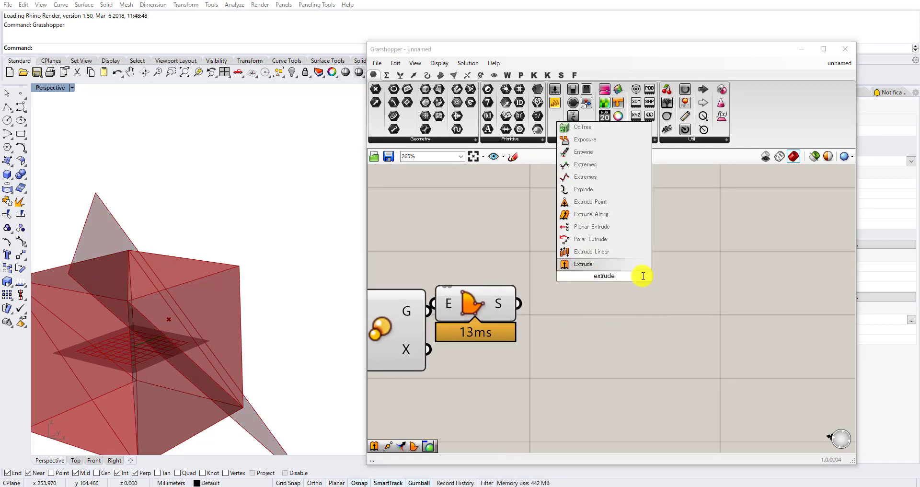
{"action": "key", "text": "Return"}
{"action": "scroll", "coordinate": [532, 312], "scroll_direction": "up", "scroll_amount": 1}
{"action": "left_click_drag", "start_coordinate": [489, 304], "coordinate": [512, 336]}
{"action": "left_click_drag", "start_coordinate": [532, 333], "coordinate": [643, 247]}
{"action": "scroll", "coordinate": [637, 257], "scroll_direction": "down", "scroll_amount": 3}
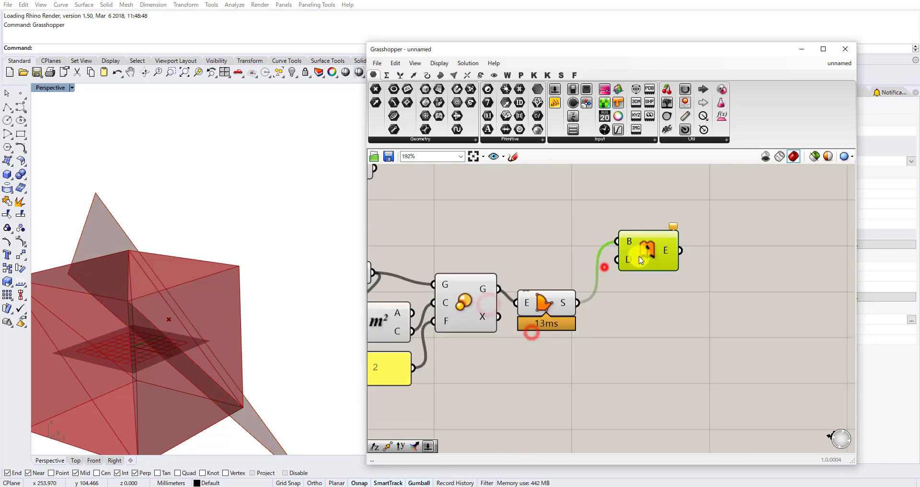
Add a Vector parameter next to the Vector XYZ component.
{"action": "right_click_drag", "start_coordinate": [166, 287], "coordinate": [191, 324]}
{"action": "scroll", "coordinate": [468, 262], "scroll_direction": "down", "scroll_amount": 2}
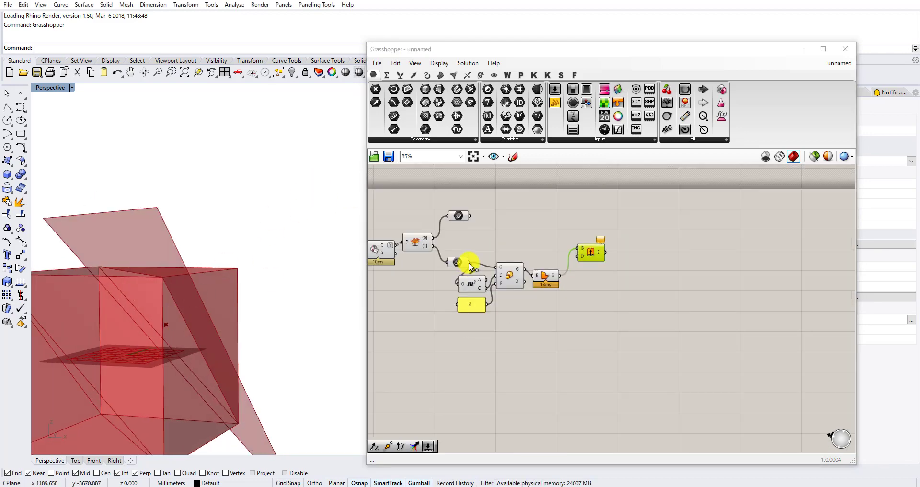
{"action": "right_click_drag", "start_coordinate": [468, 262], "coordinate": [616, 273]}
{"action": "right_click_drag", "start_coordinate": [495, 257], "coordinate": [562, 260]}
{"action": "scroll", "coordinate": [384, 293], "scroll_direction": "up", "scroll_amount": 2}
{"action": "right_click_drag", "start_coordinate": [390, 289], "coordinate": [433, 305]}
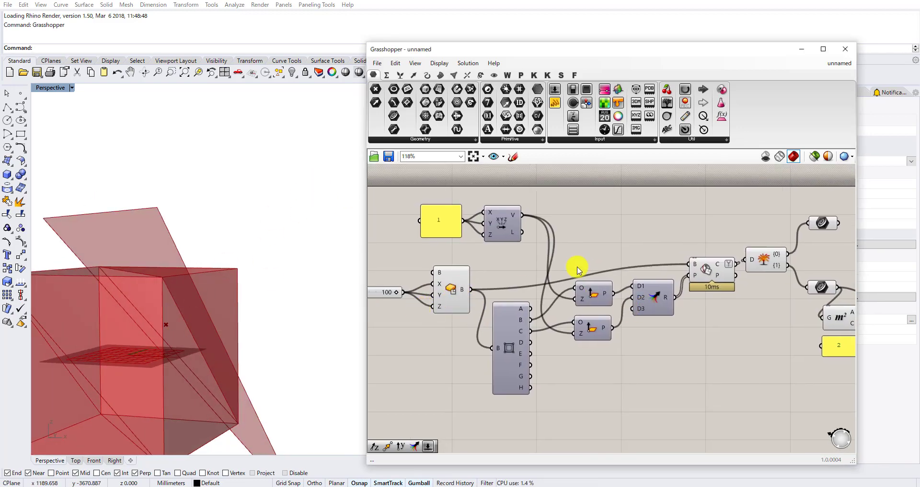
{"action": "double_click", "coordinate": [588, 211]}
{"action": "type", "text": "vec"}
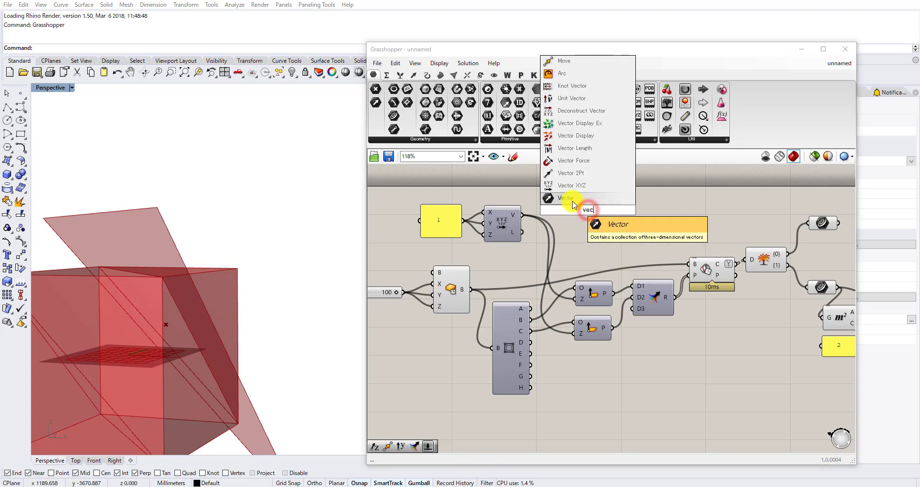
{"action": "left_click", "coordinate": [569, 198]}
Feed the Vector parameter from Vector XYZ's V output and move it beside the curve-scaling components, ahead of Extrude.
{"action": "left_click_drag", "start_coordinate": [514, 215], "coordinate": [733, 209]}
{"action": "scroll", "coordinate": [590, 212], "scroll_direction": "down", "scroll_amount": 5}
{"action": "scroll", "coordinate": [721, 212], "scroll_direction": "up", "scroll_amount": 5}
{"action": "right_click_drag", "start_coordinate": [733, 209], "coordinate": [643, 252]}
{"action": "scroll", "coordinate": [642, 252], "scroll_direction": "up", "scroll_amount": 3}
{"action": "left_click_drag", "start_coordinate": [643, 253], "coordinate": [608, 251]}
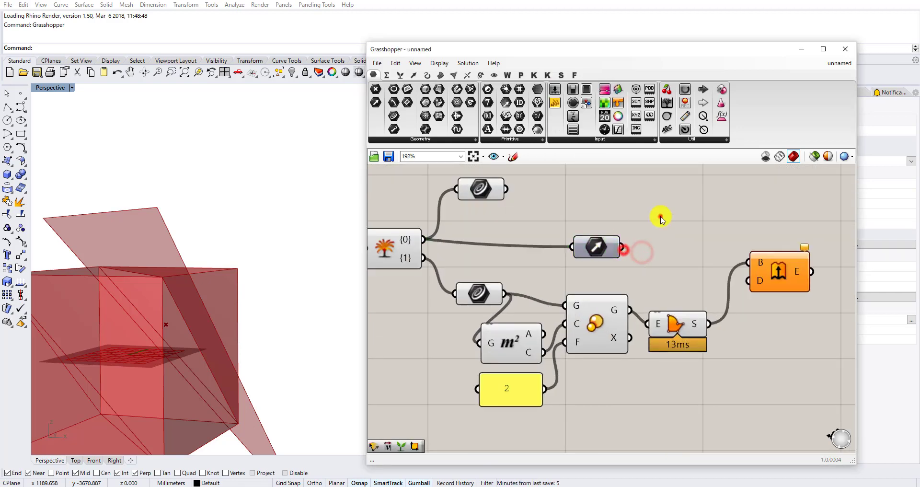
Add an Amplitude component and connect the Vector parameter to its V input.
{"action": "double_click", "coordinate": [658, 213]}
{"action": "type", "text": "ampli"}
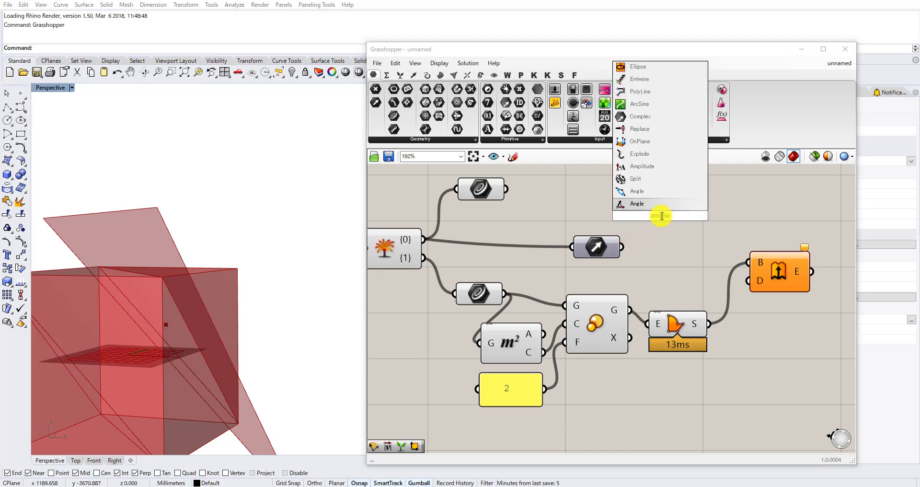
{"action": "type", "text": "e"}
{"action": "key", "text": "BackSpace"}
{"action": "left_click", "coordinate": [665, 207]}
{"action": "scroll", "coordinate": [624, 246], "scroll_direction": "up", "scroll_amount": 1}
{"action": "left_click_drag", "start_coordinate": [620, 248], "coordinate": [629, 200]}
{"action": "left_click_drag", "start_coordinate": [657, 206], "coordinate": [664, 252]}
{"action": "left_click_drag", "start_coordinate": [591, 242], "coordinate": [585, 201]}
{"action": "left_click_drag", "start_coordinate": [679, 245], "coordinate": [690, 215]}
{"action": "scroll", "coordinate": [690, 214], "scroll_direction": "down", "scroll_amount": 5}
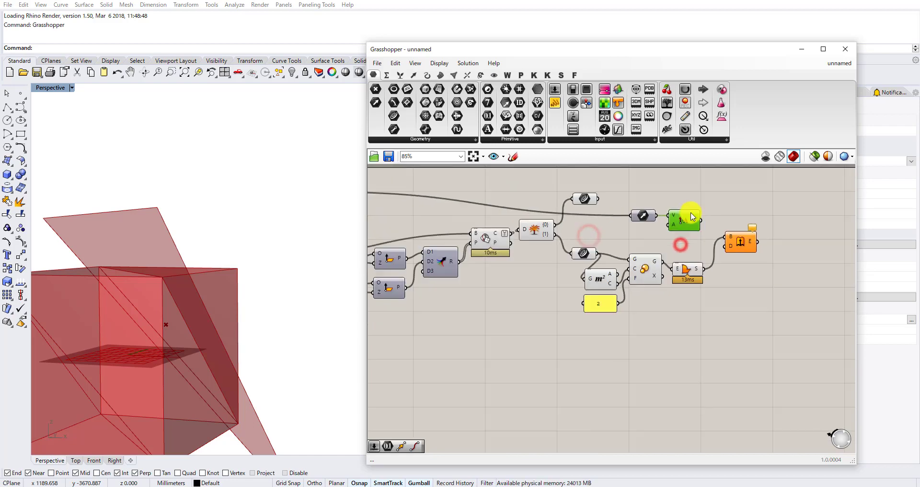
Add a Number parameter beside the 100 slider that drives the box dimensions.
{"action": "right_click_drag", "start_coordinate": [517, 245], "coordinate": [625, 267]}
{"action": "right_click_drag", "start_coordinate": [445, 274], "coordinate": [509, 273]}
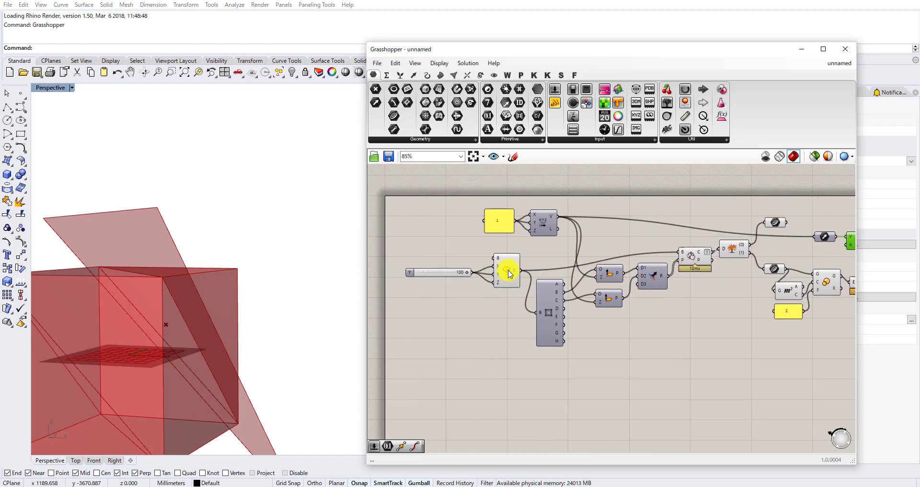
{"action": "scroll", "coordinate": [486, 270], "scroll_direction": "up", "scroll_amount": 4}
{"action": "left_click_drag", "start_coordinate": [449, 279], "coordinate": [415, 277]}
{"action": "left_click", "coordinate": [439, 310]}
{"action": "double_click", "coordinate": [440, 310]}
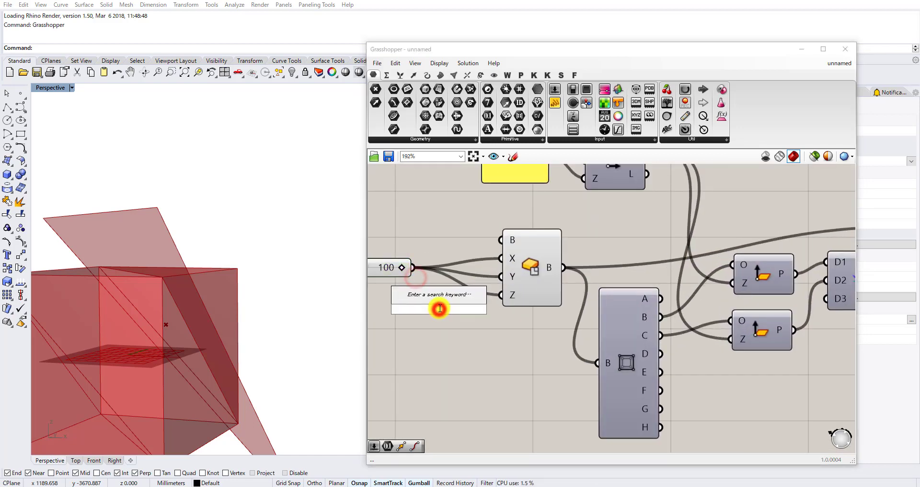
{"action": "type", "text": "numm"}
{"action": "left_click", "coordinate": [421, 286]}
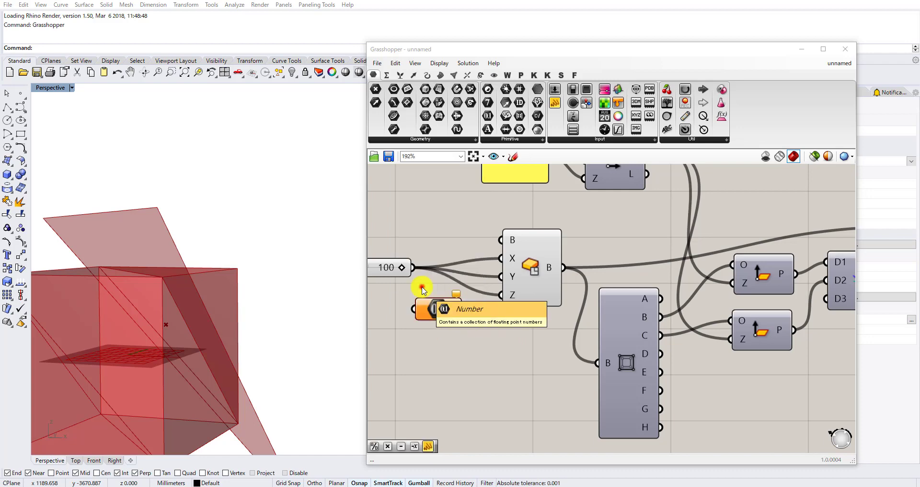
Connect the 100 slider to the Number parameter, place it below the Vector parameter and connect it to Amplitude's A input.
{"action": "scroll", "coordinate": [412, 281], "scroll_direction": "up", "scroll_amount": 2}
{"action": "left_click_drag", "start_coordinate": [406, 268], "coordinate": [665, 274]}
{"action": "scroll", "coordinate": [442, 277], "scroll_direction": "down", "scroll_amount": 4}
{"action": "scroll", "coordinate": [443, 277], "scroll_direction": "down", "scroll_amount": 4}
{"action": "scroll", "coordinate": [716, 265], "scroll_direction": "up", "scroll_amount": 8}
{"action": "right_click_drag", "start_coordinate": [751, 249], "coordinate": [643, 260]}
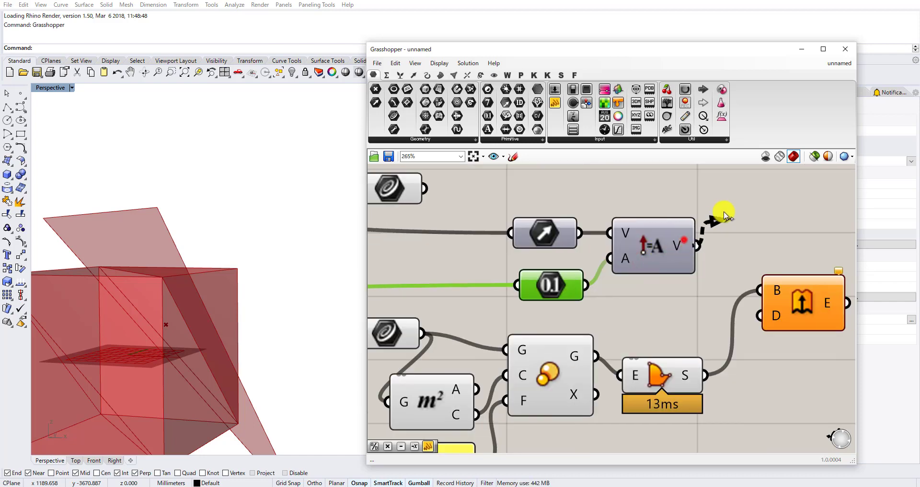
Connect Amplitude's V output to Extrude's D input.
{"action": "left_click_drag", "start_coordinate": [724, 214], "coordinate": [792, 309]}
{"action": "right_click_drag", "start_coordinate": [267, 213], "coordinate": [235, 256]}
{"action": "scroll", "coordinate": [590, 215], "scroll_direction": "down", "scroll_amount": 2}
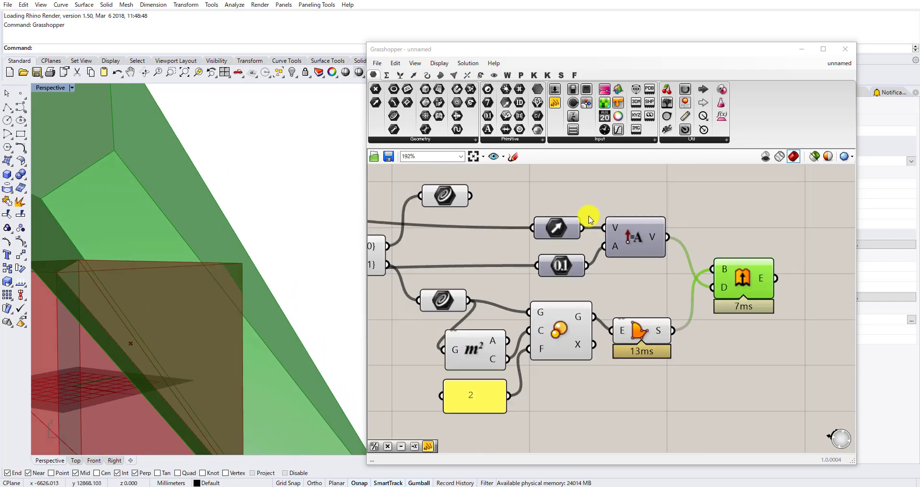
Add a Multiplication component after the Number parameter and connect the parameter to its A input.
{"action": "right_click_drag", "start_coordinate": [555, 250], "coordinate": [633, 251]}
{"action": "scroll", "coordinate": [633, 251], "scroll_direction": "up", "scroll_amount": 2}
{"action": "left_click_drag", "start_coordinate": [639, 268], "coordinate": [507, 267]}
{"action": "left_click", "coordinate": [593, 283]}
{"action": "double_click", "coordinate": [593, 284]}
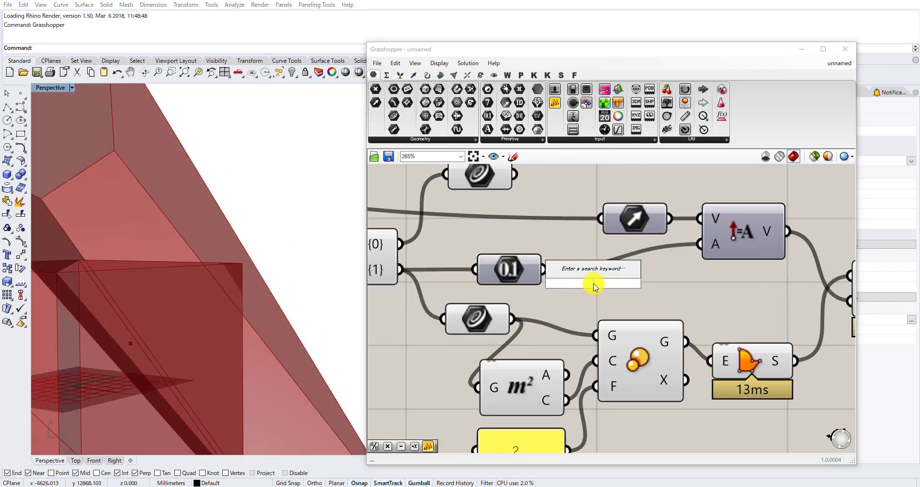
{"action": "type", "text": "mu"}
{"action": "left_click", "coordinate": [612, 262]}
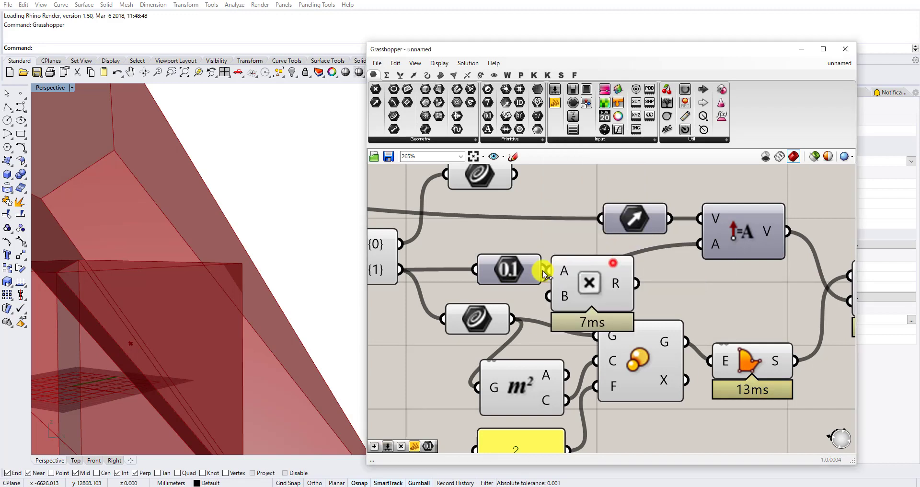
{"action": "left_click_drag", "start_coordinate": [542, 270], "coordinate": [553, 271]}
{"action": "left_click_drag", "start_coordinate": [574, 274], "coordinate": [631, 271]}
Connect the panel containing 2 to Multiplication's B input and the R output to Amplitude's A input.
{"action": "scroll", "coordinate": [606, 314], "scroll_direction": "down", "scroll_amount": 2}
{"action": "left_click_drag", "start_coordinate": [573, 416], "coordinate": [559, 394]}
{"action": "left_click_drag", "start_coordinate": [588, 364], "coordinate": [649, 282]}
{"action": "left_click_drag", "start_coordinate": [663, 281], "coordinate": [675, 266]}
{"action": "scroll", "coordinate": [100, 193], "scroll_direction": "down", "scroll_amount": 5}
{"action": "right_click_drag", "start_coordinate": [99, 193], "coordinate": [239, 198]}
{"action": "scroll", "coordinate": [564, 262], "scroll_direction": "down", "scroll_amount": 3}
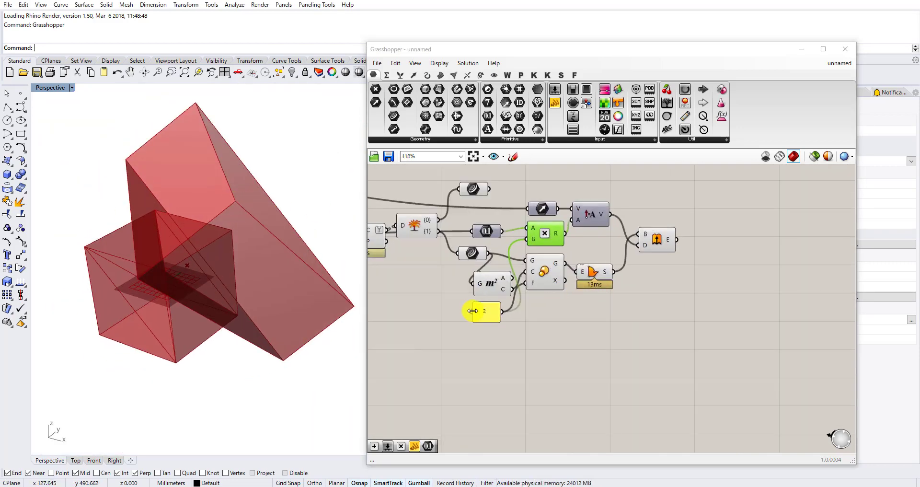
{"action": "right_click_drag", "start_coordinate": [420, 353], "coordinate": [523, 366]}
{"action": "double_click", "coordinate": [522, 364]}
{"action": "type", "text": "solidboo"}
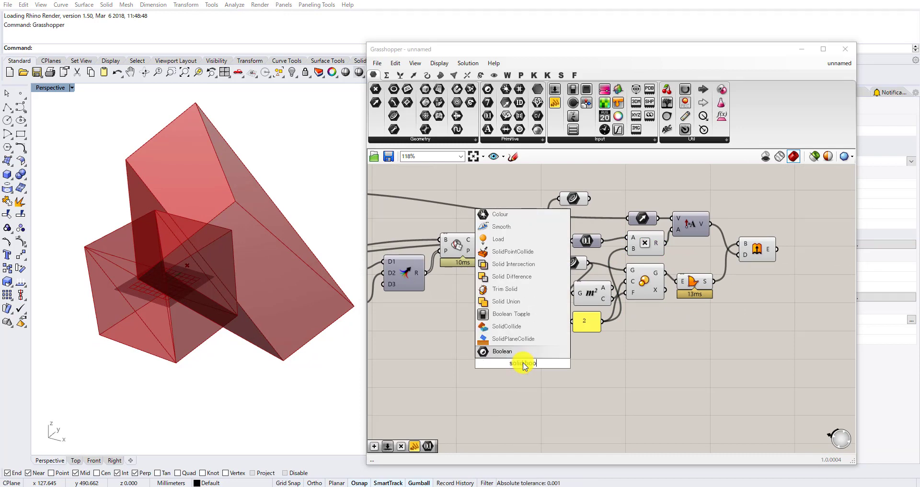
{"action": "left_click", "coordinate": [551, 326]}
{"action": "right_click_drag", "start_coordinate": [563, 288], "coordinate": [723, 268]}
{"action": "right_click_drag", "start_coordinate": [607, 287], "coordinate": [451, 356]}
{"action": "scroll", "coordinate": [523, 312], "scroll_direction": "up", "scroll_amount": 1}
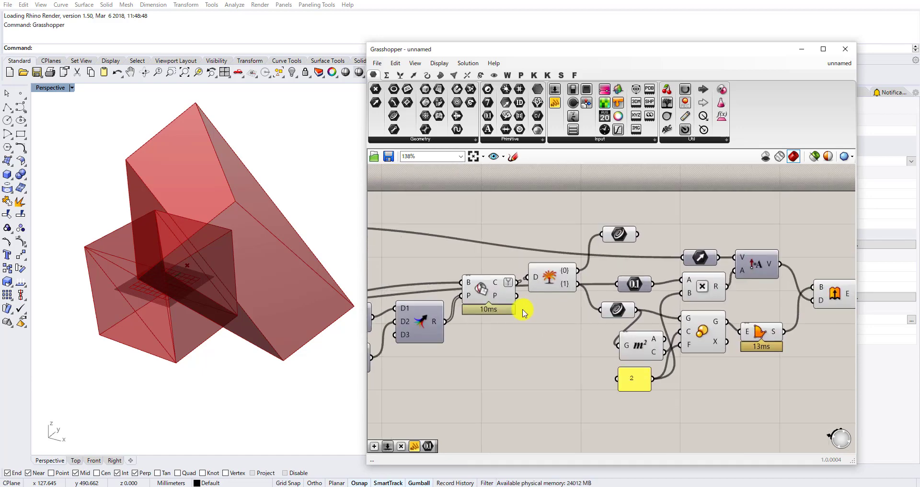
Connect the upper Curve parameter to the G inputs of Area and Scale in place of the lower one.
{"action": "right_click_drag", "start_coordinate": [200, 259], "coordinate": [88, 261]}
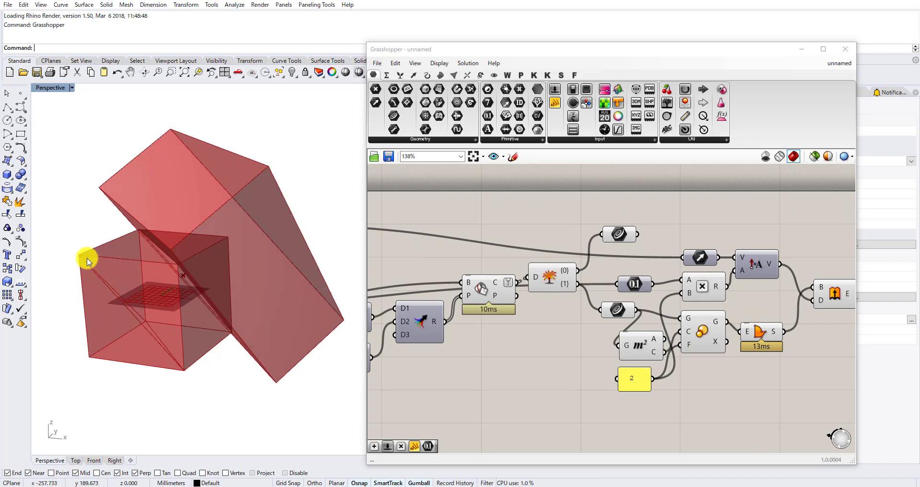
{"action": "right_click_drag", "start_coordinate": [222, 360], "coordinate": [178, 271]}
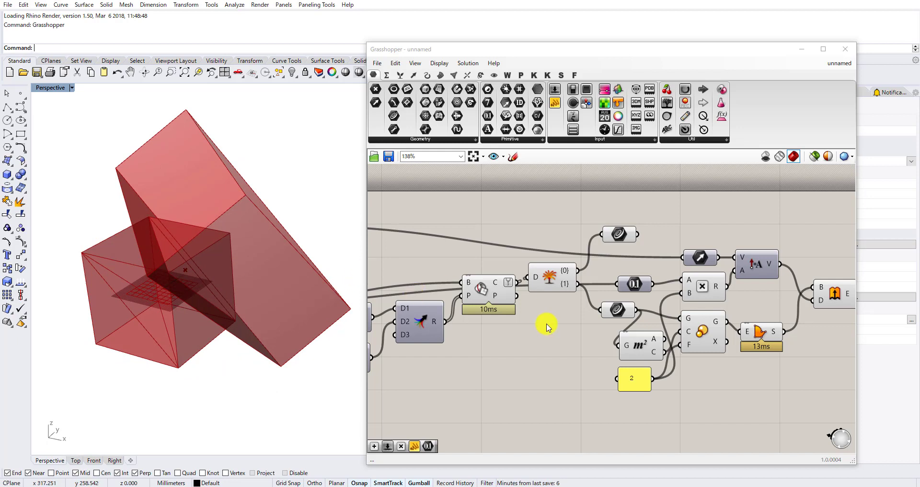
{"action": "right_click_drag", "start_coordinate": [547, 324], "coordinate": [611, 277]}
{"action": "right_click_drag", "start_coordinate": [551, 289], "coordinate": [618, 302]}
{"action": "right_click_drag", "start_coordinate": [677, 286], "coordinate": [536, 331]}
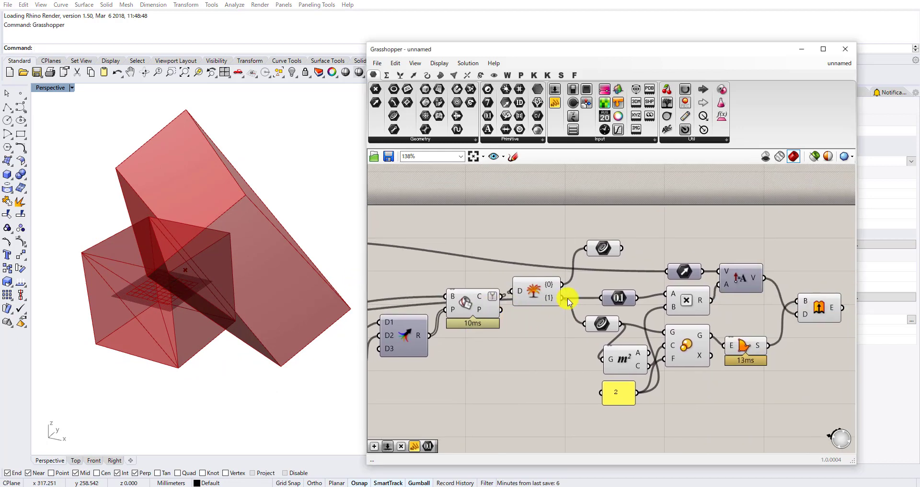
{"action": "left_click_drag", "start_coordinate": [604, 247], "coordinate": [600, 393]}
{"action": "scroll", "coordinate": [607, 267], "scroll_direction": "up", "scroll_amount": 1}
{"action": "scroll", "coordinate": [615, 268], "scroll_direction": "up", "scroll_amount": 1}
{"action": "key", "text": "ctrl+z"}
{"action": "left_click_drag", "start_coordinate": [612, 249], "coordinate": [599, 394]}
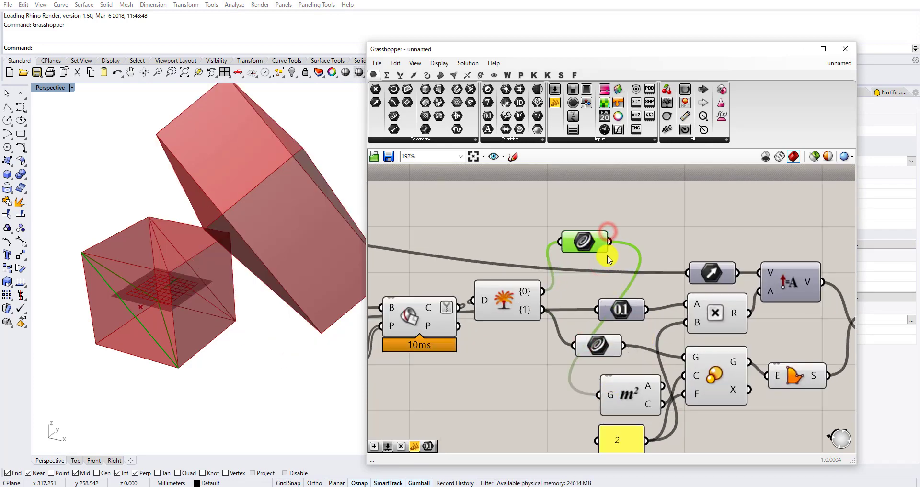
{"action": "left_click_drag", "start_coordinate": [609, 243], "coordinate": [684, 357]}
{"action": "right_click_drag", "start_coordinate": [630, 314], "coordinate": [580, 271]}
Set the panel that drives the scale factor and the multiplication to 5.
{"action": "double_click", "coordinate": [579, 407]}
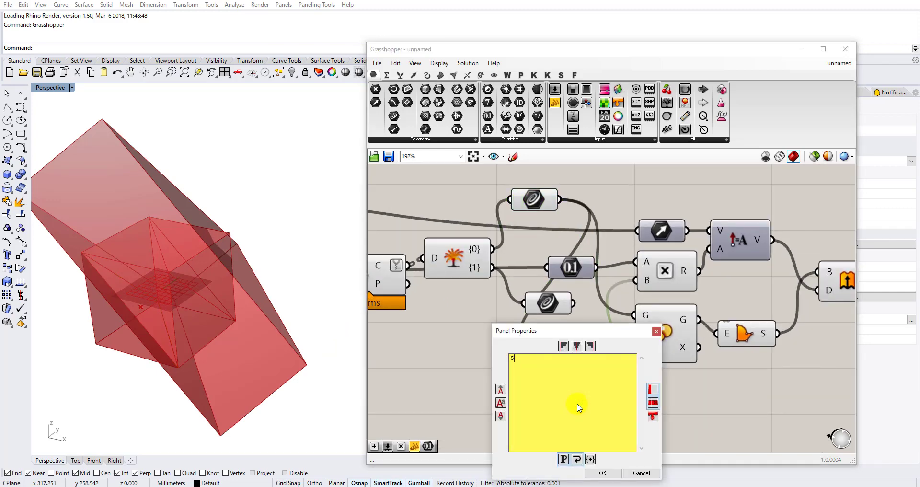
{"action": "left_click", "coordinate": [605, 470]}
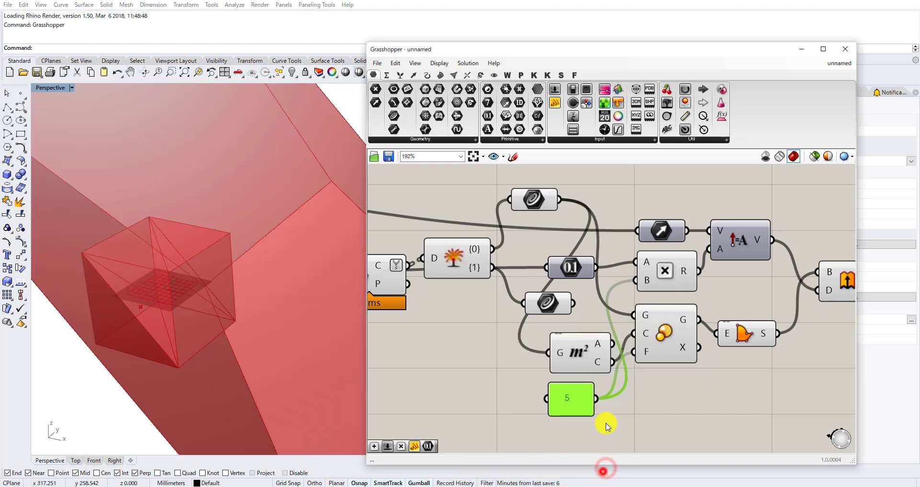
{"action": "right_click_drag", "start_coordinate": [99, 313], "coordinate": [291, 280]}
{"action": "scroll", "coordinate": [474, 332], "scroll_direction": "down", "scroll_amount": 3}
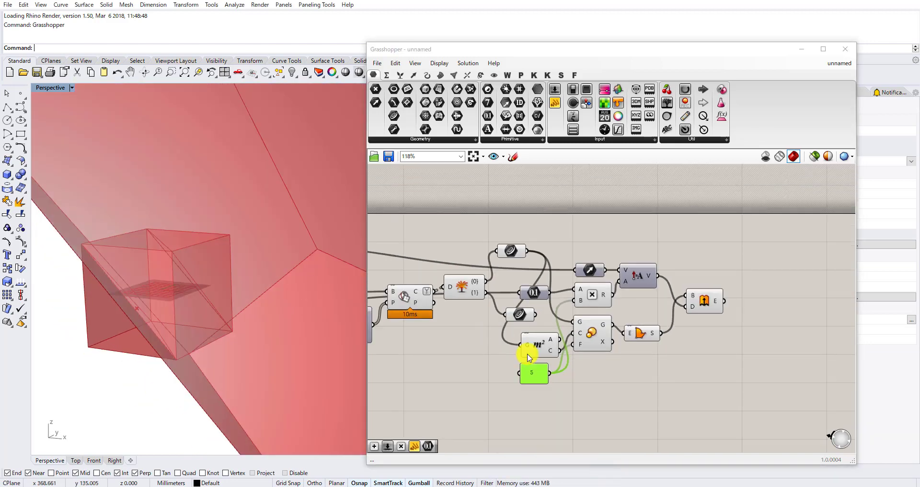
Hide the previews of the Area, Scale and neighbouring components ahead of Extrude.
{"action": "left_click_drag", "start_coordinate": [626, 397], "coordinate": [545, 321]}
{"action": "middle_click", "coordinate": [545, 320]}
{"action": "left_click", "coordinate": [579, 290]}
{"action": "right_click_drag", "start_coordinate": [616, 304], "coordinate": [550, 321]}
{"action": "left_click", "coordinate": [585, 391]}
Add a Solid Difference component in the free canvas area below the curve-scaling components.
{"action": "right_click_drag", "start_coordinate": [511, 380], "coordinate": [692, 280]}
{"action": "scroll", "coordinate": [692, 280], "scroll_direction": "down", "scroll_amount": 2}
{"action": "double_click", "coordinate": [641, 335]}
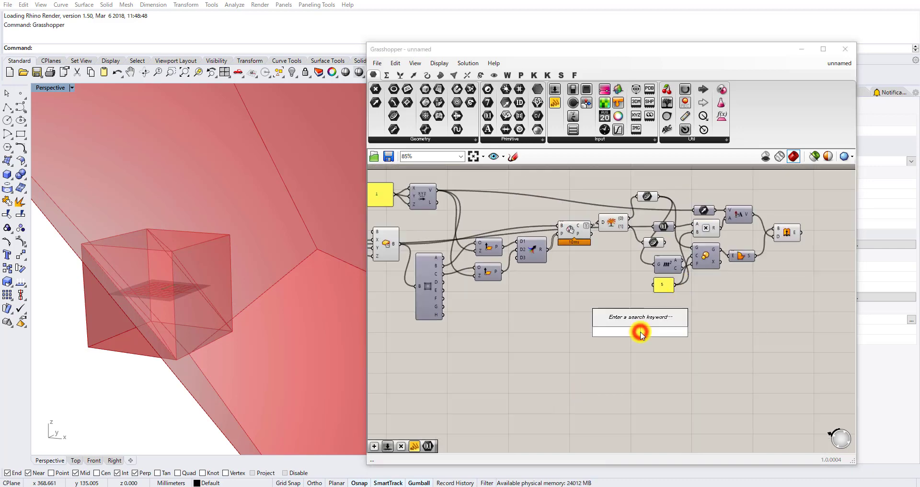
{"action": "type", "text": "solid boolean"}
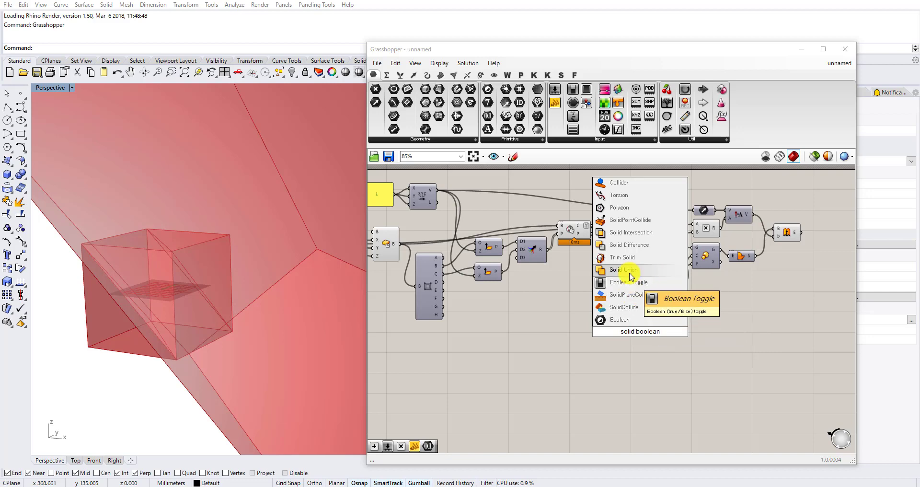
{"action": "left_click", "coordinate": [632, 245]}
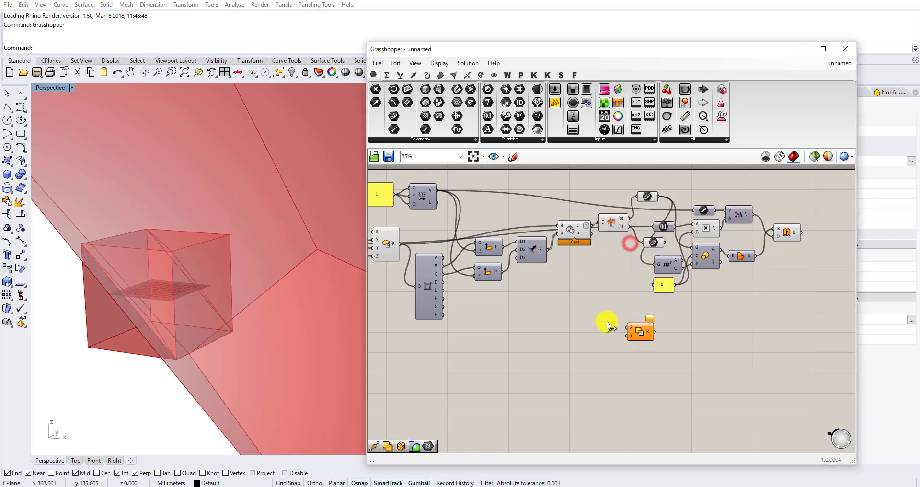
Connect the box component's B output to Solid Difference's A input and Extrude's E output to its B input.
{"action": "right_click_drag", "start_coordinate": [472, 262], "coordinate": [596, 269]}
{"action": "scroll", "coordinate": [495, 261], "scroll_direction": "up", "scroll_amount": 2}
{"action": "left_click_drag", "start_coordinate": [515, 254], "coordinate": [723, 356]}
{"action": "scroll", "coordinate": [562, 376], "scroll_direction": "down", "scroll_amount": 4}
{"action": "scroll", "coordinate": [708, 383], "scroll_direction": "up", "scroll_amount": 4}
{"action": "right_click_drag", "start_coordinate": [628, 339], "coordinate": [367, 316]}
{"action": "left_click_drag", "start_coordinate": [449, 338], "coordinate": [732, 337]}
{"action": "scroll", "coordinate": [694, 253], "scroll_direction": "up", "scroll_amount": 4}
{"action": "left_click", "coordinate": [629, 262]}
{"action": "scroll", "coordinate": [733, 336], "scroll_direction": "down", "scroll_amount": 2}
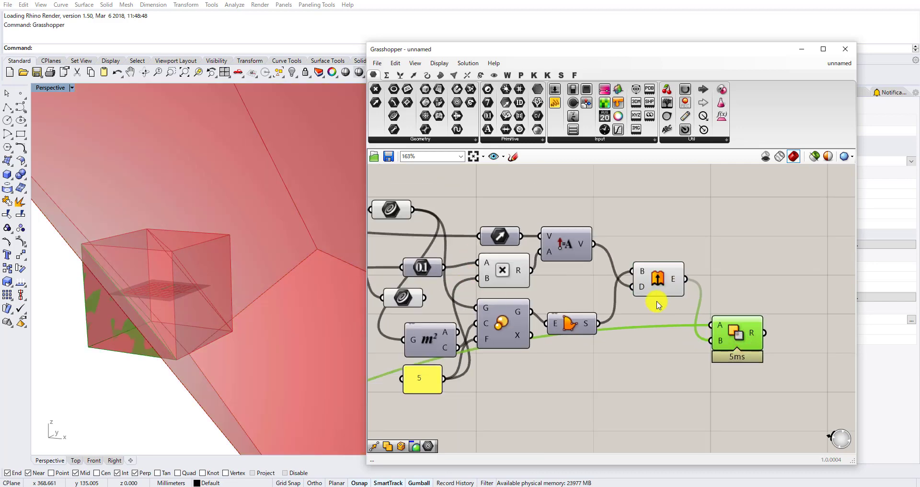
Hide the previews of Extrude and the scaling and amplitude components that feed it.
{"action": "scroll", "coordinate": [657, 303], "scroll_direction": "down", "scroll_amount": 4}
{"action": "left_click_drag", "start_coordinate": [670, 353], "coordinate": [532, 240]}
{"action": "middle_click", "coordinate": [532, 240]}
{"action": "left_click", "coordinate": [568, 218]}
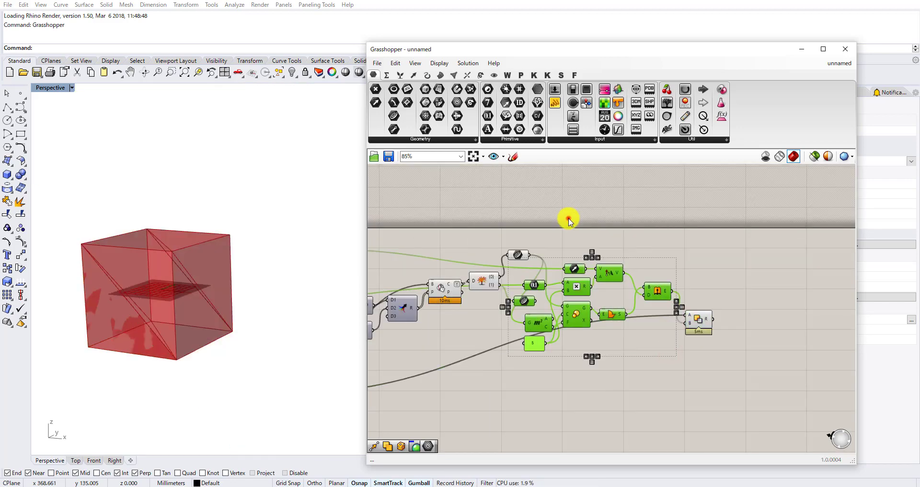
Hide the previews of the box-plane intersection, the Explode Tree component and the upper Curve parameter.
{"action": "left_click_drag", "start_coordinate": [472, 261], "coordinate": [419, 299]}
{"action": "middle_click", "coordinate": [464, 263]}
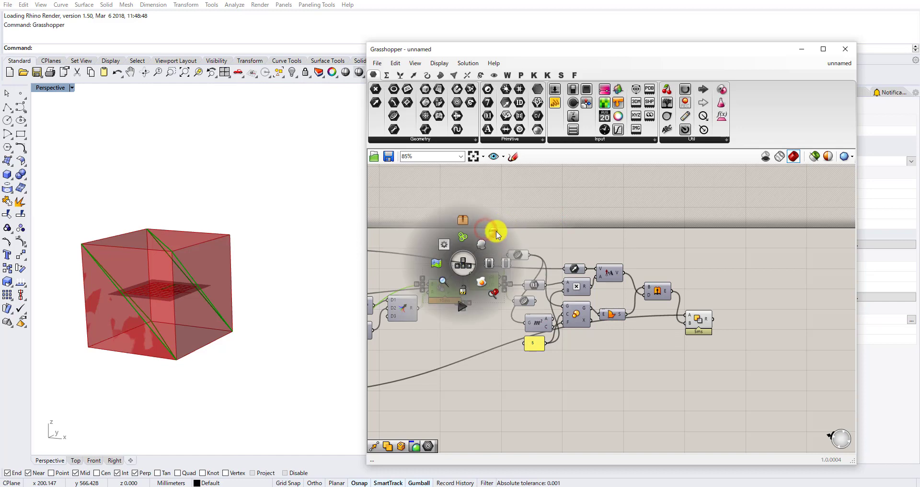
{"action": "left_click", "coordinate": [495, 231]}
{"action": "left_click_drag", "start_coordinate": [553, 226], "coordinate": [498, 279]}
{"action": "scroll", "coordinate": [497, 279], "scroll_direction": "down", "scroll_amount": 1}
{"action": "middle_click", "coordinate": [500, 279]}
{"action": "left_click", "coordinate": [532, 248]}
Hide the previews of the box component and the Deconstruct Box component connected to it.
{"action": "right_click_drag", "start_coordinate": [393, 376], "coordinate": [563, 351]}
{"action": "left_click_drag", "start_coordinate": [519, 391], "coordinate": [458, 277]}
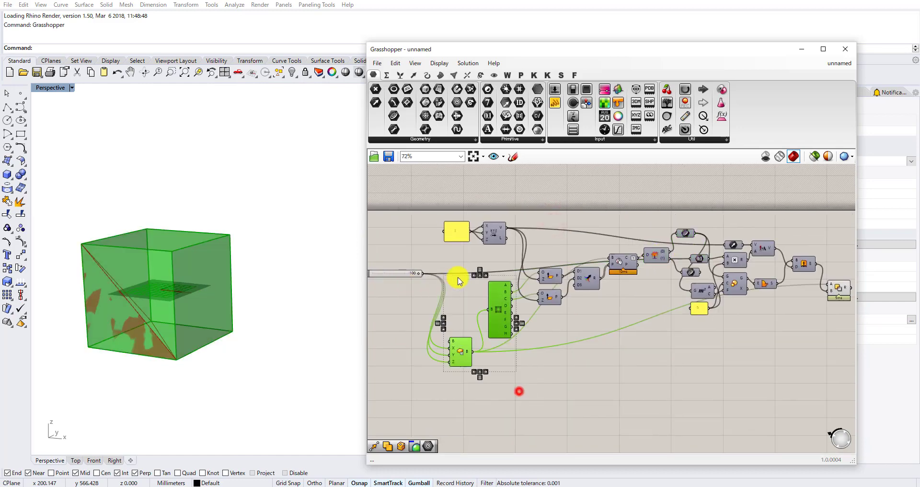
{"action": "middle_click", "coordinate": [470, 267]}
{"action": "left_click", "coordinate": [500, 238]}
{"action": "right_click_drag", "start_coordinate": [165, 289], "coordinate": [148, 318]}
{"action": "scroll", "coordinate": [148, 300], "scroll_direction": "up", "scroll_amount": 4}
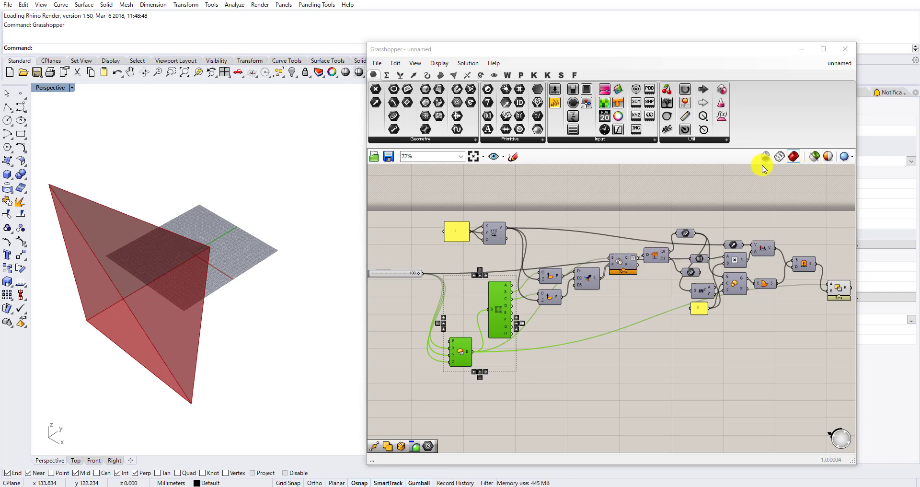
{"action": "left_click", "coordinate": [853, 158]}
{"action": "left_click", "coordinate": [853, 197]}
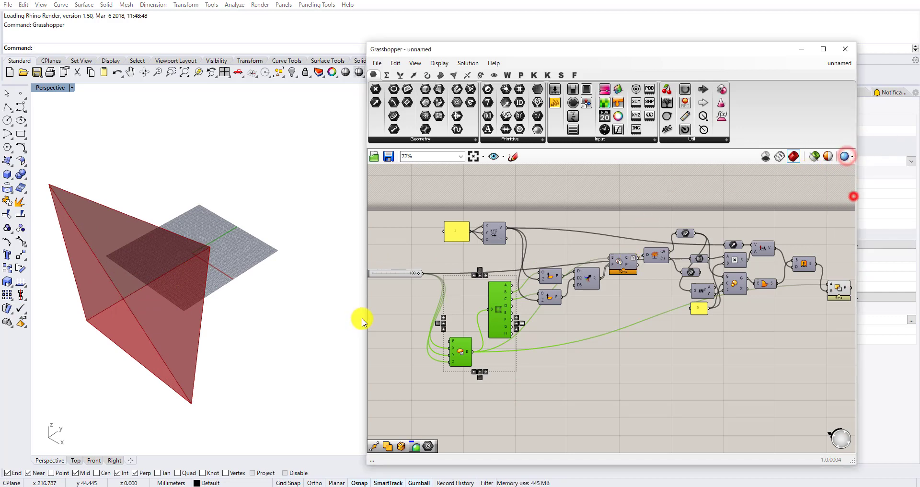
Compare the remaining cut solid with the Kawai Tsugite joint photos on the gottagodoityourself.com page in the web browser.
{"action": "right_click_drag", "start_coordinate": [175, 301], "coordinate": [194, 316]}
{"action": "scroll", "coordinate": [182, 309], "scroll_direction": "down", "scroll_amount": 4}
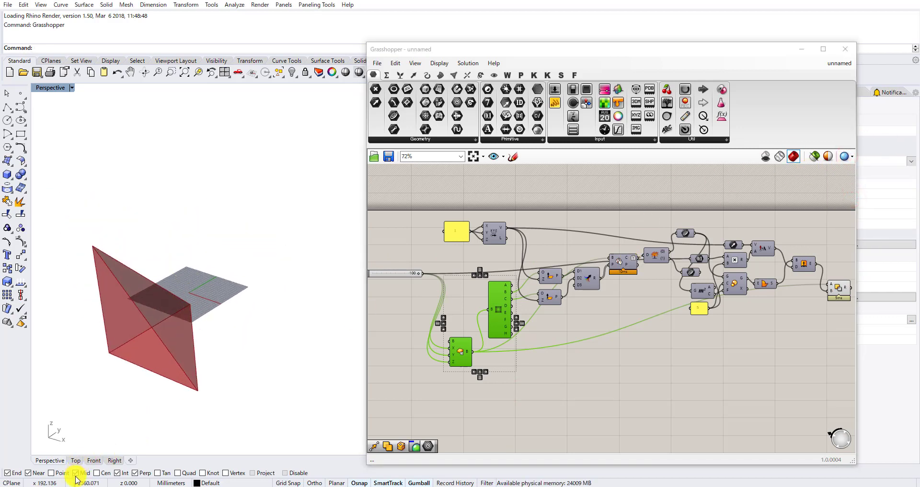
{"action": "left_click", "coordinate": [180, 486]}
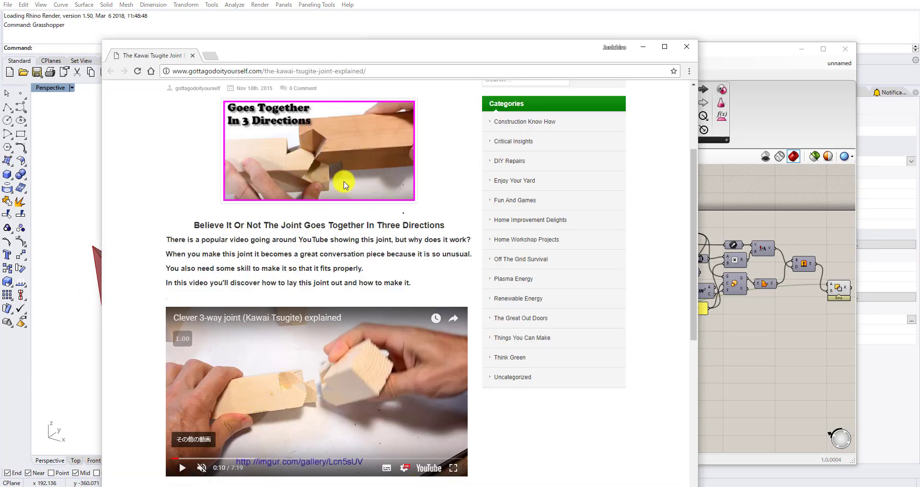
{"action": "left_click", "coordinate": [743, 349]}
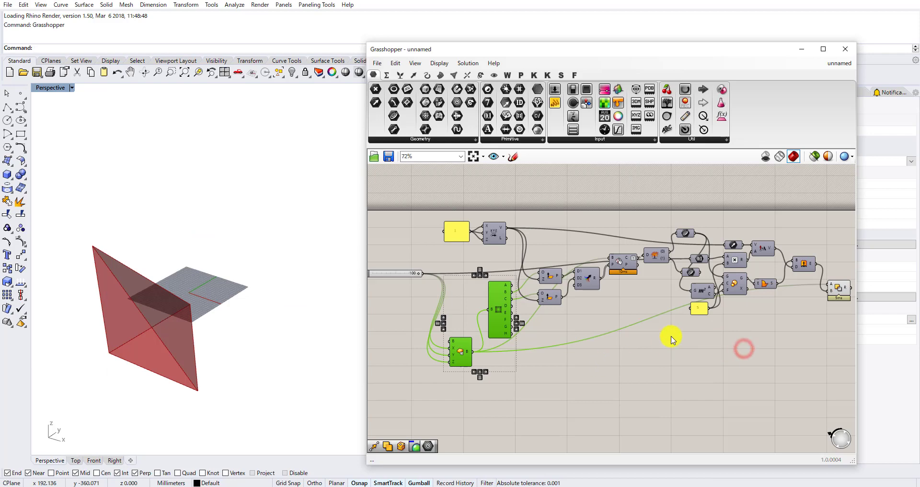
Show the previews of the lower and upper Curve parameters connected to the Explode Tree outputs.
{"action": "scroll", "coordinate": [672, 340], "scroll_direction": "up", "scroll_amount": 4}
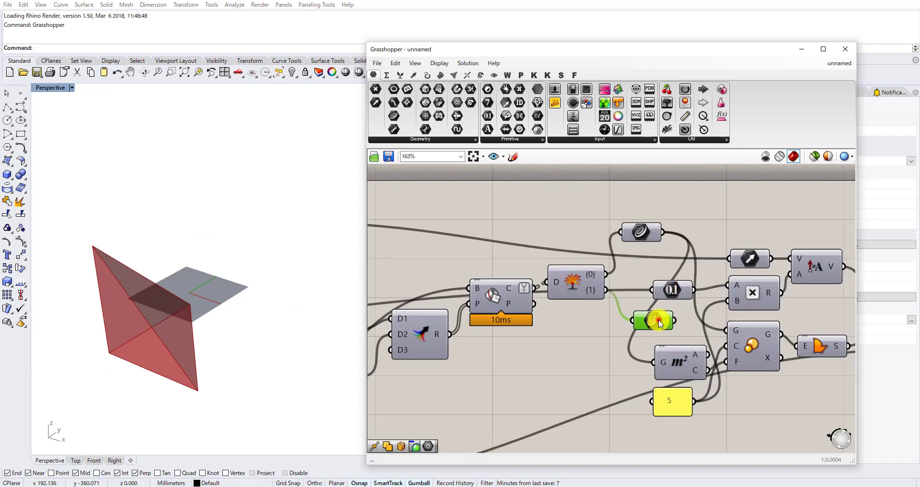
{"action": "middle_click", "coordinate": [659, 322]}
{"action": "left_click", "coordinate": [675, 311]}
{"action": "right_click_drag", "start_coordinate": [202, 276], "coordinate": [190, 263]}
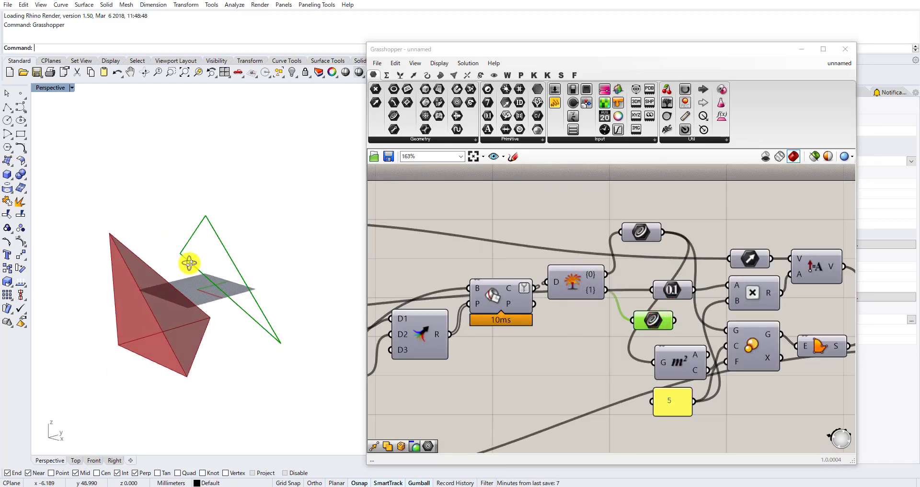
{"action": "scroll", "coordinate": [522, 247], "scroll_direction": "down", "scroll_amount": 2}
{"action": "scroll", "coordinate": [628, 283], "scroll_direction": "up", "scroll_amount": 1}
{"action": "left_click", "coordinate": [604, 227]}
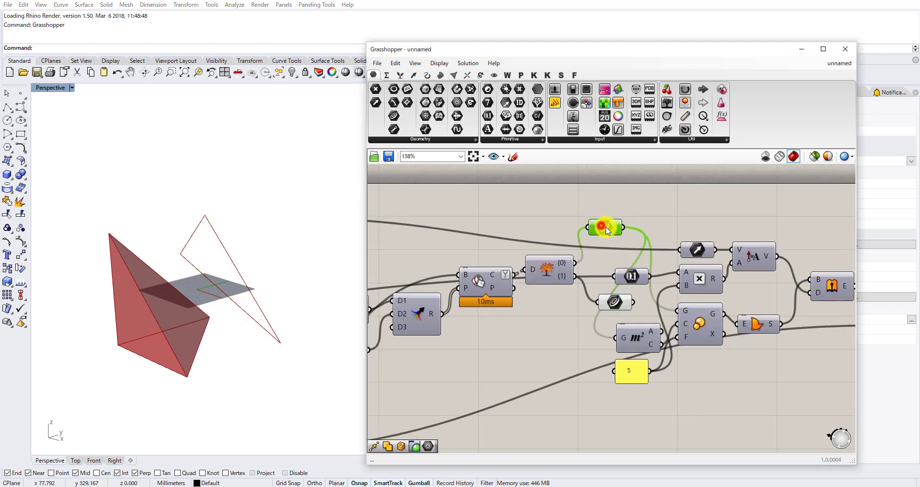
{"action": "middle_click", "coordinate": [605, 227]}
{"action": "left_click", "coordinate": [626, 218]}
{"action": "right_click_drag", "start_coordinate": [334, 297], "coordinate": [324, 315]}
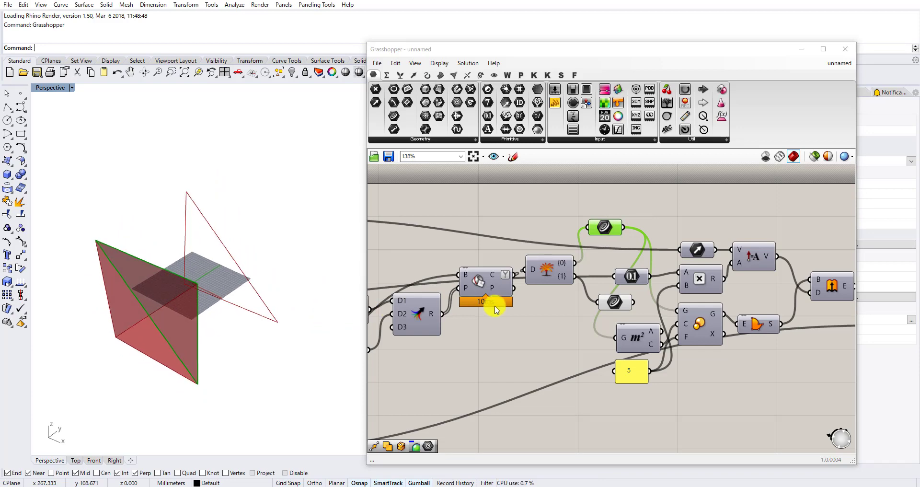
Examine the cut solid and section curves from several angles alongside the Extrude and Boundary Surfaces components.
{"action": "scroll", "coordinate": [491, 311], "scroll_direction": "down", "scroll_amount": 3}
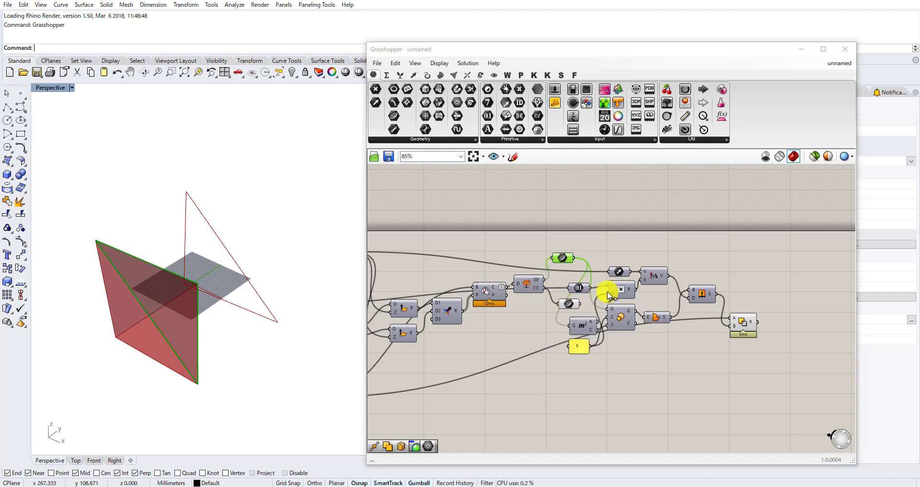
{"action": "scroll", "coordinate": [684, 301], "scroll_direction": "up", "scroll_amount": 2}
{"action": "left_click", "coordinate": [711, 297]}
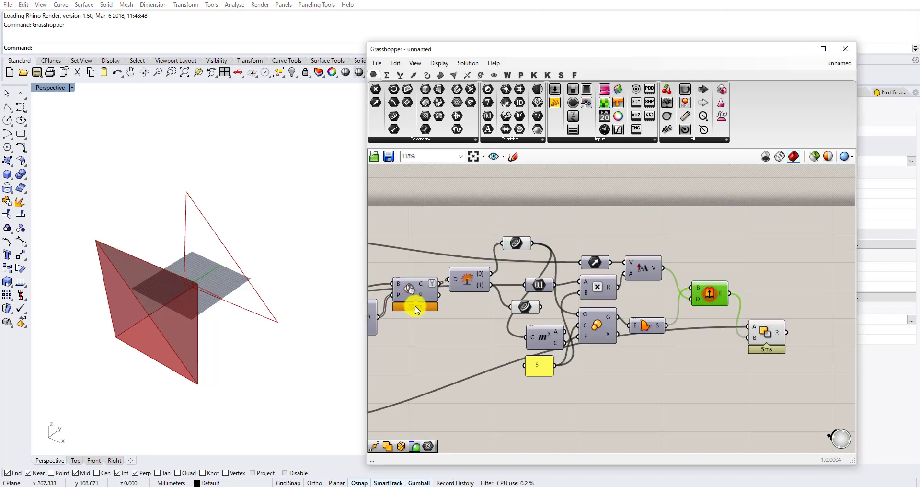
{"action": "right_click_drag", "start_coordinate": [151, 245], "coordinate": [163, 196]}
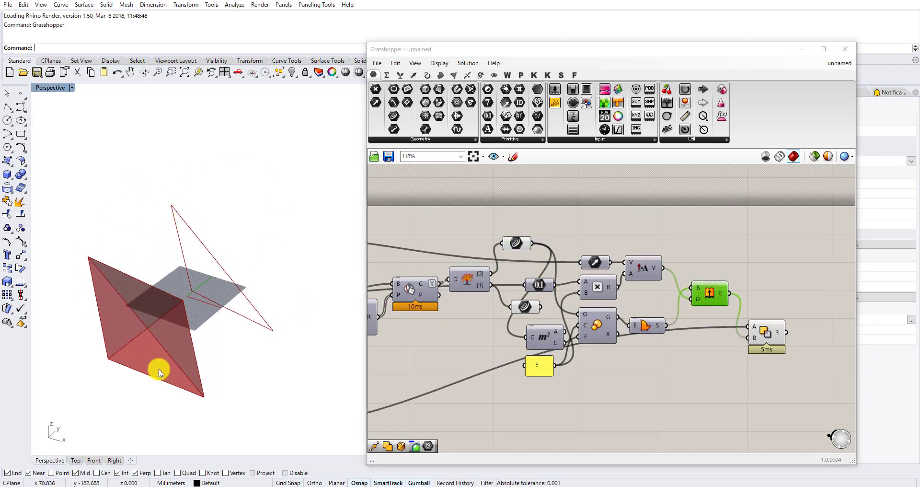
{"action": "right_click_drag", "start_coordinate": [150, 303], "coordinate": [176, 276]}
{"action": "left_click", "coordinate": [590, 256]}
{"action": "right_click_drag", "start_coordinate": [263, 203], "coordinate": [200, 262]}
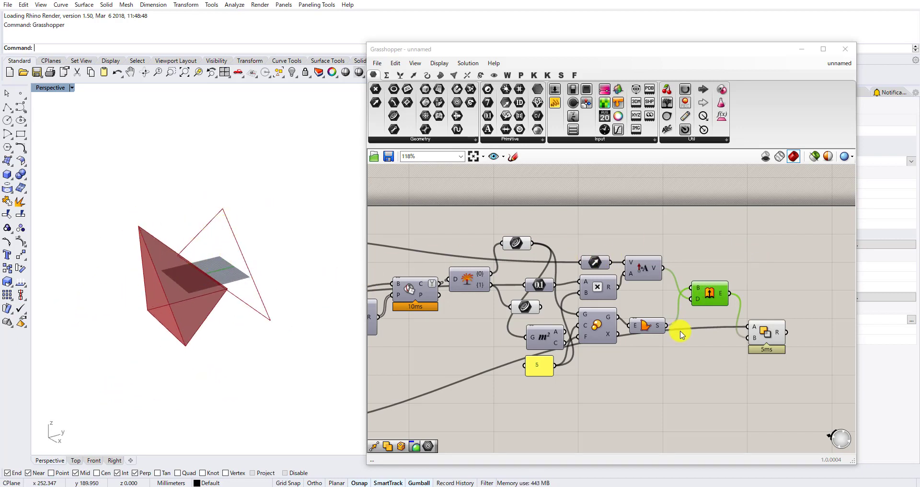
{"action": "left_click_drag", "start_coordinate": [653, 331], "coordinate": [654, 325]}
{"action": "right_click_drag", "start_coordinate": [657, 322], "coordinate": [716, 277]}
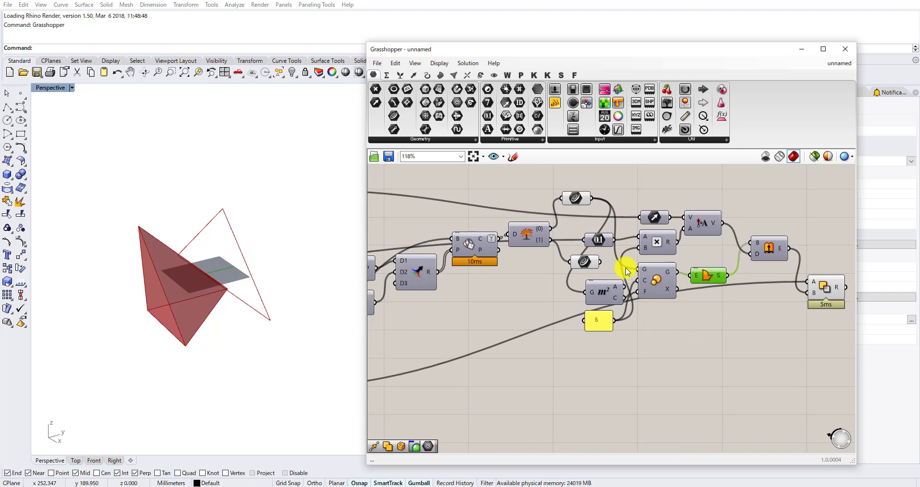
{"action": "scroll", "coordinate": [576, 266], "scroll_direction": "up", "scroll_amount": 1}
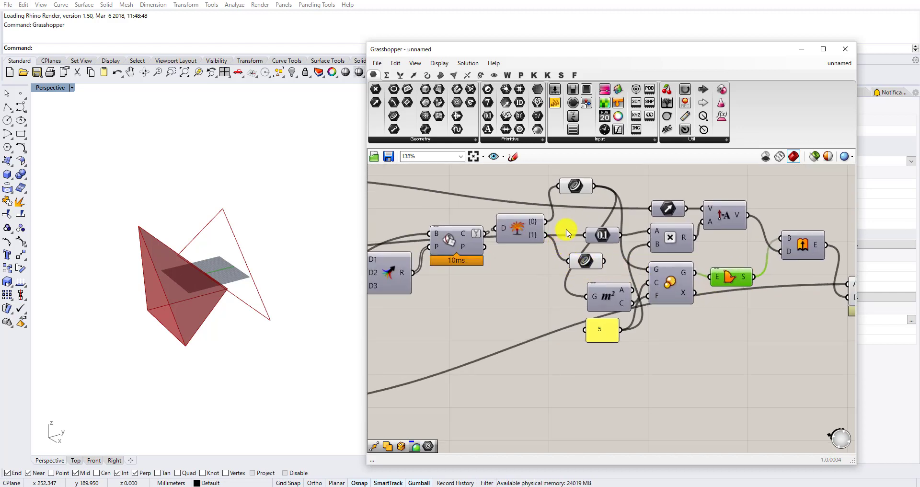
{"action": "scroll", "coordinate": [628, 276], "scroll_direction": "down", "scroll_amount": 4}
Move the components from scaling through Solid Difference farther along the canvas, and shift Explode Tree with its two Curve parameters upward.
{"action": "left_click_drag", "start_coordinate": [781, 330], "coordinate": [563, 227]}
{"action": "left_click_drag", "start_coordinate": [558, 259], "coordinate": [594, 259]}
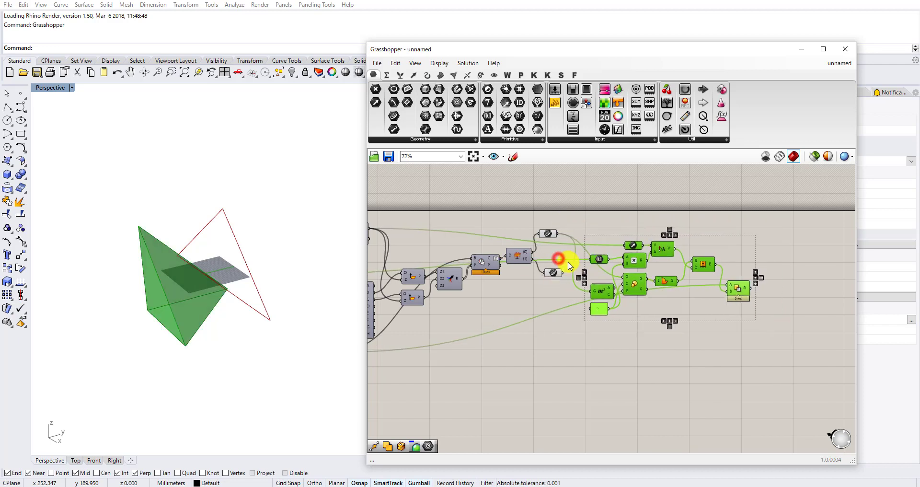
{"action": "scroll", "coordinate": [564, 262], "scroll_direction": "up", "scroll_amount": 3}
{"action": "left_click", "coordinate": [509, 286]}
{"action": "left_click_drag", "start_coordinate": [564, 318], "coordinate": [499, 189]}
{"action": "left_click_drag", "start_coordinate": [489, 253], "coordinate": [500, 215]}
Connect the box-plane intersection's C output directly to the G inputs of Area and Scale, bypassing Explode Tree.
{"action": "scroll", "coordinate": [436, 267], "scroll_direction": "up", "scroll_amount": 3}
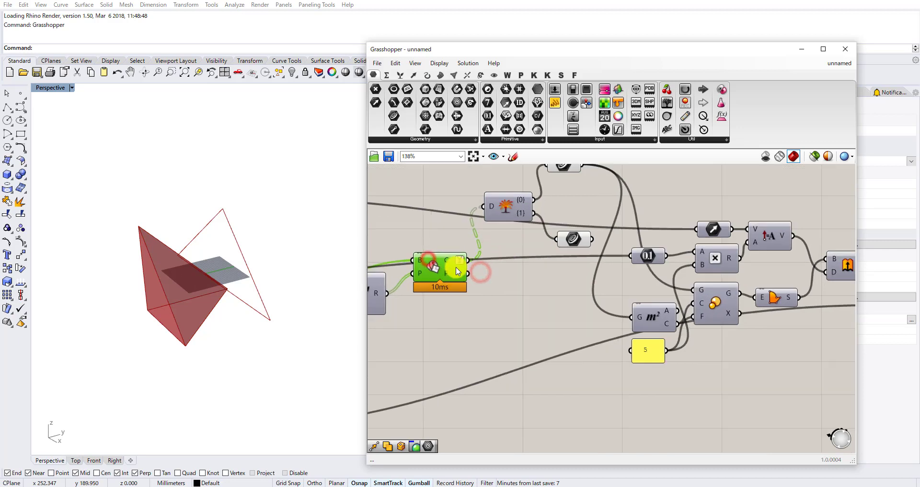
{"action": "left_click_drag", "start_coordinate": [656, 325], "coordinate": [469, 283]}
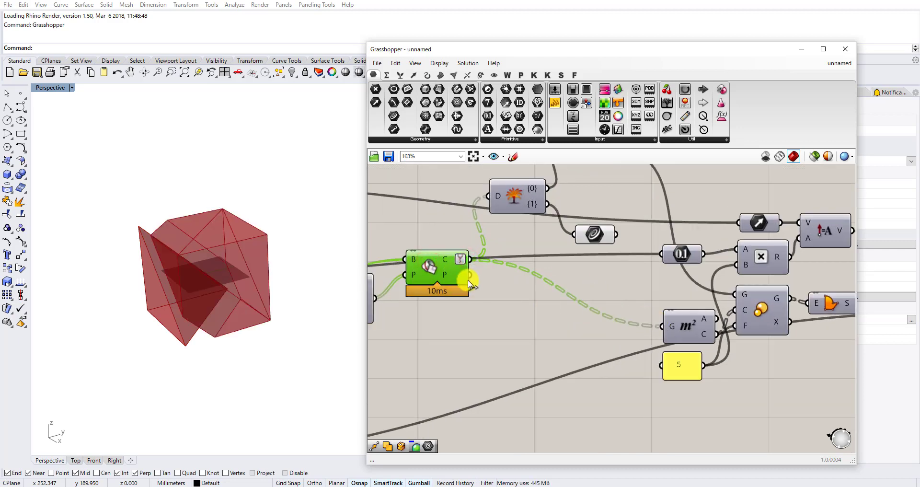
{"action": "left_click_drag", "start_coordinate": [567, 258], "coordinate": [740, 287]}
{"action": "right_click_drag", "start_coordinate": [590, 280], "coordinate": [542, 301]}
{"action": "right_click_drag", "start_coordinate": [236, 340], "coordinate": [161, 308]}
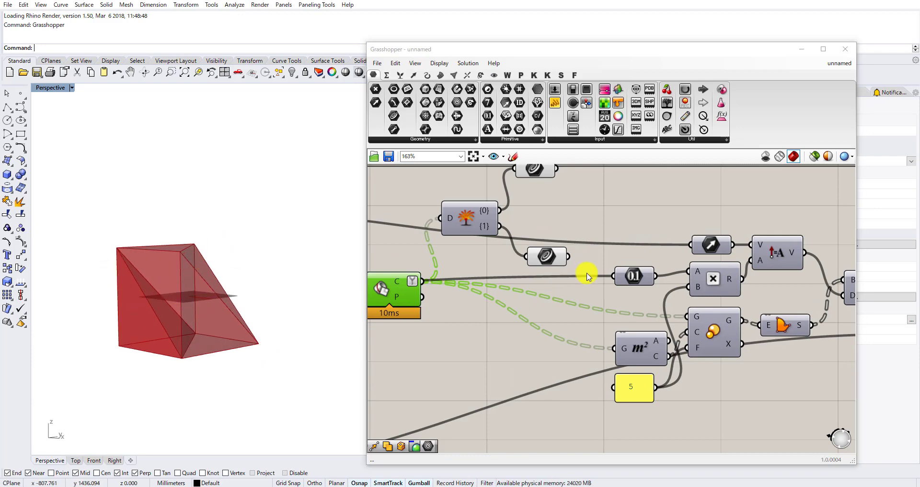
{"action": "scroll", "coordinate": [601, 262], "scroll_direction": "down", "scroll_amount": 4}
{"action": "right_click_drag", "start_coordinate": [669, 283], "coordinate": [641, 301]}
{"action": "scroll", "coordinate": [698, 317], "scroll_direction": "up", "scroll_amount": 3}
{"action": "right_click_drag", "start_coordinate": [778, 307], "coordinate": [698, 306]}
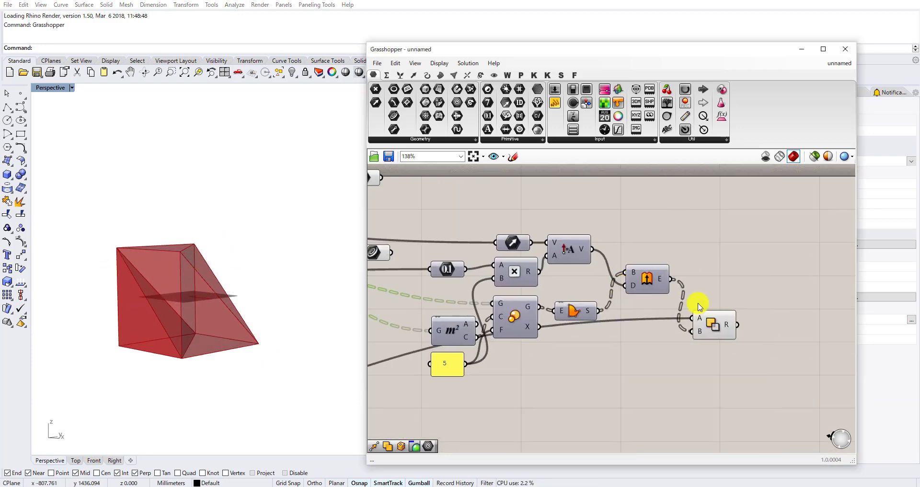
Duplicate the Explode Tree component, place the copy beside Solid Difference and feed its D input from Solid Difference's R output.
{"action": "scroll", "coordinate": [735, 328], "scroll_direction": "down", "scroll_amount": 3}
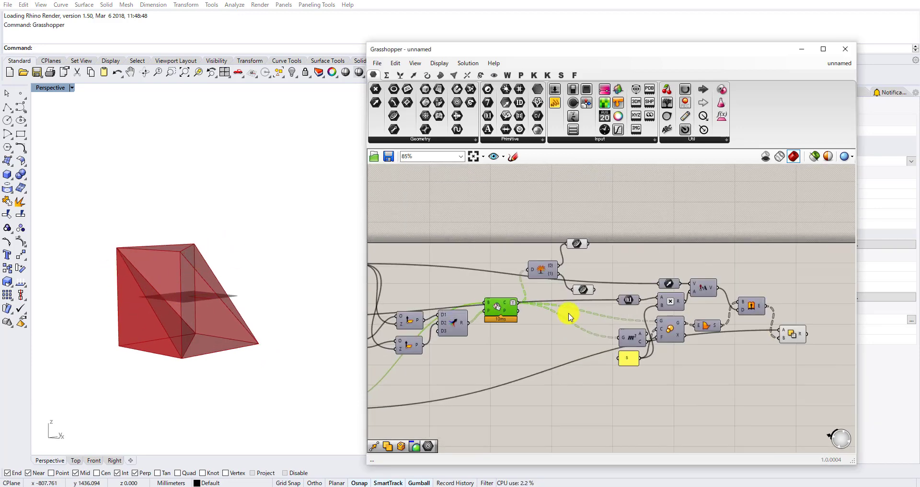
{"action": "scroll", "coordinate": [568, 317], "scroll_direction": "up", "scroll_amount": 1}
{"action": "left_click", "coordinate": [608, 223]}
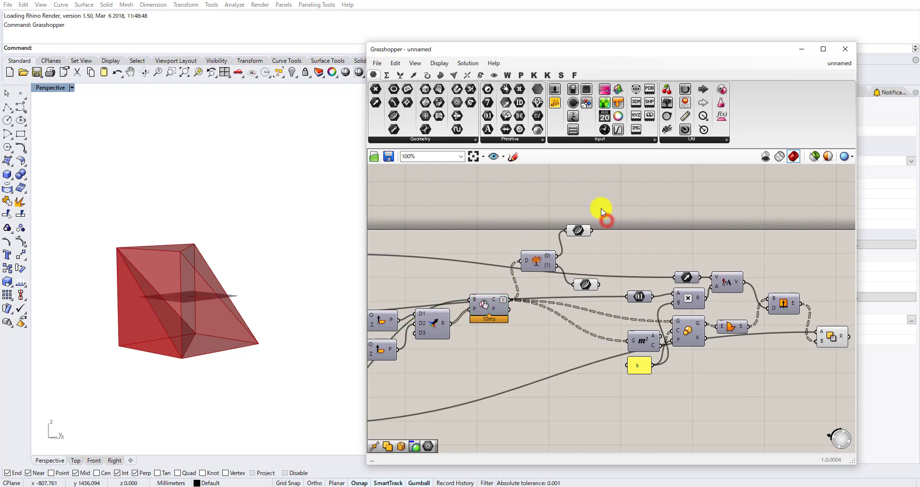
{"action": "key", "text": "ctrl+c"}
{"action": "key", "text": "ctrl+v"}
{"action": "scroll", "coordinate": [541, 236], "scroll_direction": "down", "scroll_amount": 4}
{"action": "left_click_drag", "start_coordinate": [539, 261], "coordinate": [733, 300]}
{"action": "scroll", "coordinate": [709, 271], "scroll_direction": "up", "scroll_amount": 5}
{"action": "scroll", "coordinate": [709, 311], "scroll_direction": "up", "scroll_amount": 2}
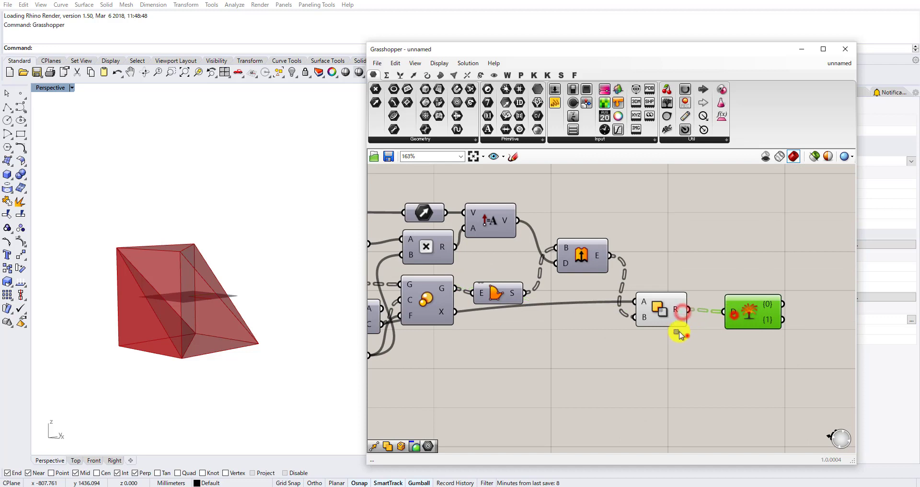
Hide the Solid Difference preview and adjust the spacing of the Explode Tree copy beside it.
{"action": "left_click_drag", "start_coordinate": [679, 331], "coordinate": [661, 303]}
{"action": "middle_click", "coordinate": [661, 302]}
{"action": "left_click", "coordinate": [699, 271]}
{"action": "left_click_drag", "start_coordinate": [741, 313], "coordinate": [733, 306]}
{"action": "right_click_drag", "start_coordinate": [754, 262], "coordinate": [682, 269]}
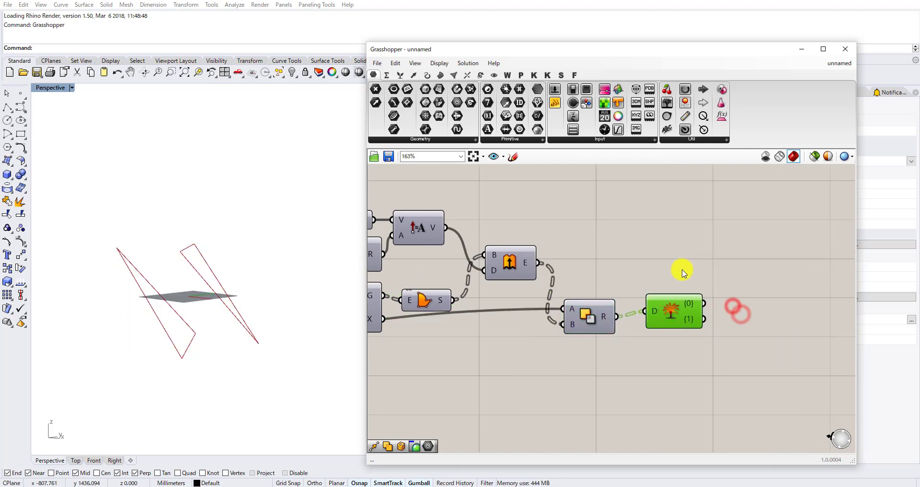
Add a Geometry parameter and connect the {0} output of the Explode Tree after Solid Difference to it.
{"action": "double_click", "coordinate": [682, 270]}
{"action": "type", "text": "geo"}
{"action": "left_click", "coordinate": [661, 237]}
{"action": "left_click_drag", "start_coordinate": [689, 302], "coordinate": [724, 257]}
{"action": "left_click_drag", "start_coordinate": [647, 334], "coordinate": [653, 334]}
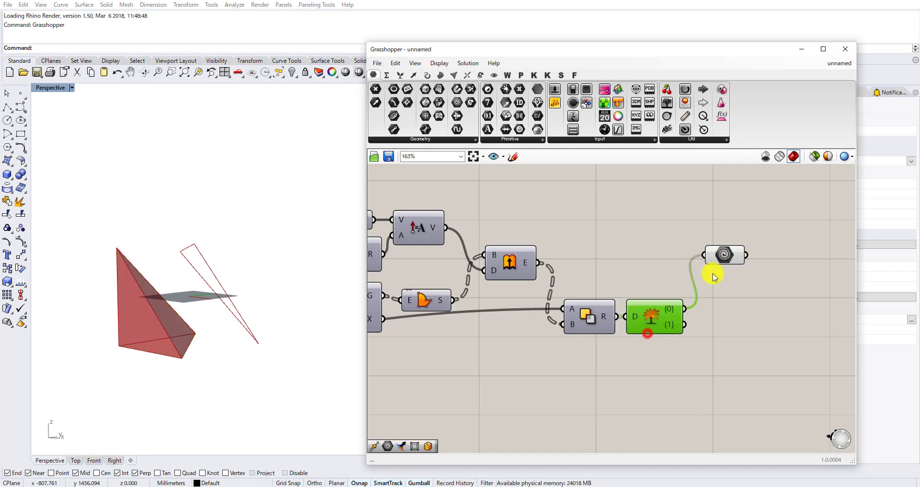
Duplicate the Geometry parameter below the original and connect the same Explode Tree's {1} output to the copy.
{"action": "left_click", "coordinate": [722, 254]}
{"action": "key", "text": "ctrl+c"}
{"action": "key", "text": "ctrl+v"}
{"action": "left_click_drag", "start_coordinate": [728, 262], "coordinate": [728, 342]}
{"action": "scroll", "coordinate": [686, 324], "scroll_direction": "up", "scroll_amount": 1}
{"action": "left_click_drag", "start_coordinate": [683, 323], "coordinate": [728, 362]}
{"action": "scroll", "coordinate": [733, 323], "scroll_direction": "down", "scroll_amount": 2}
{"action": "left_click", "coordinate": [737, 303]}
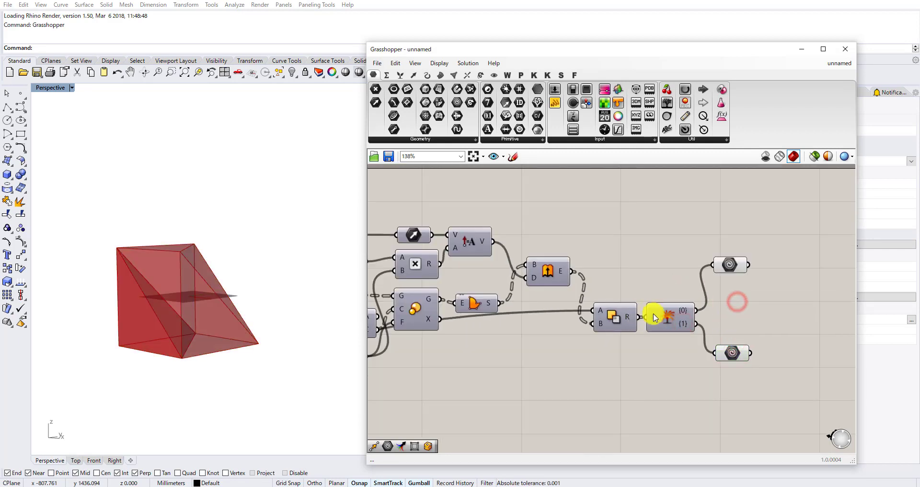
Examine the two resulting solids from several angles and highlight the lower section curve to compare it with them.
{"action": "right_click_drag", "start_coordinate": [201, 293], "coordinate": [186, 293]}
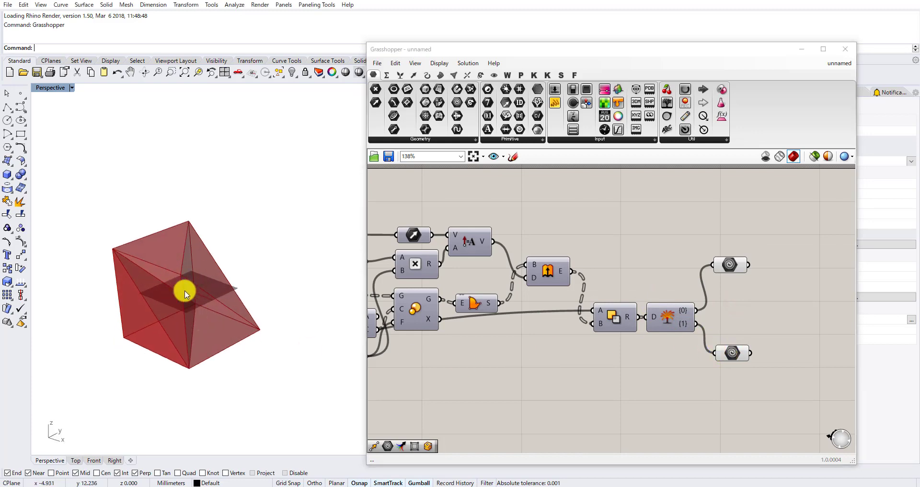
{"action": "scroll", "coordinate": [672, 328], "scroll_direction": "up", "scroll_amount": 3}
{"action": "mouse_move", "coordinate": [734, 360]}
{"action": "left_mouse_down"}
{"action": "mouse_move", "coordinate": [720, 360]}
{"action": "mouse_move", "coordinate": [729, 358]}
{"action": "left_mouse_up"}
{"action": "scroll", "coordinate": [694, 319], "scroll_direction": "down", "scroll_amount": 4}
{"action": "scroll", "coordinate": [691, 304], "scroll_direction": "up", "scroll_amount": 1}
{"action": "left_click", "coordinate": [644, 321]}
{"action": "scroll", "coordinate": [685, 303], "scroll_direction": "down", "scroll_amount": 3}
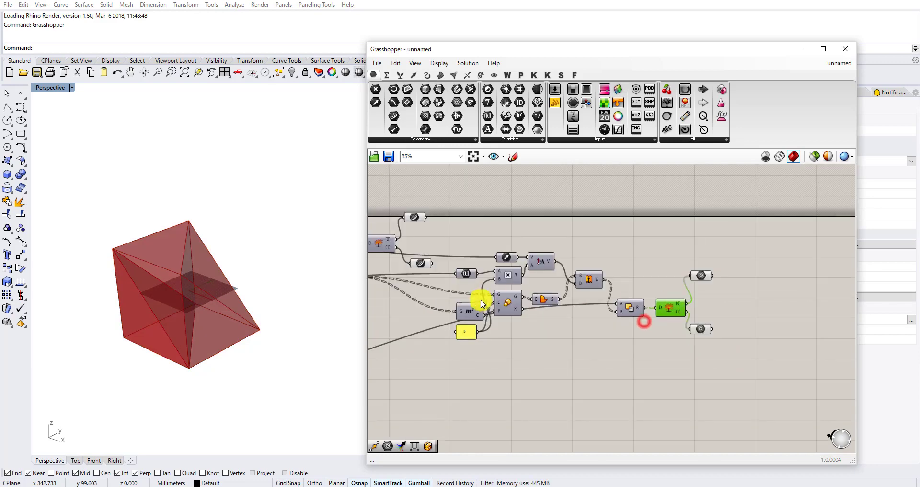
{"action": "right_click_drag", "start_coordinate": [485, 290], "coordinate": [576, 286]}
{"action": "right_click_drag", "start_coordinate": [303, 324], "coordinate": [271, 290]}
{"action": "scroll", "coordinate": [544, 272], "scroll_direction": "up", "scroll_amount": 3}
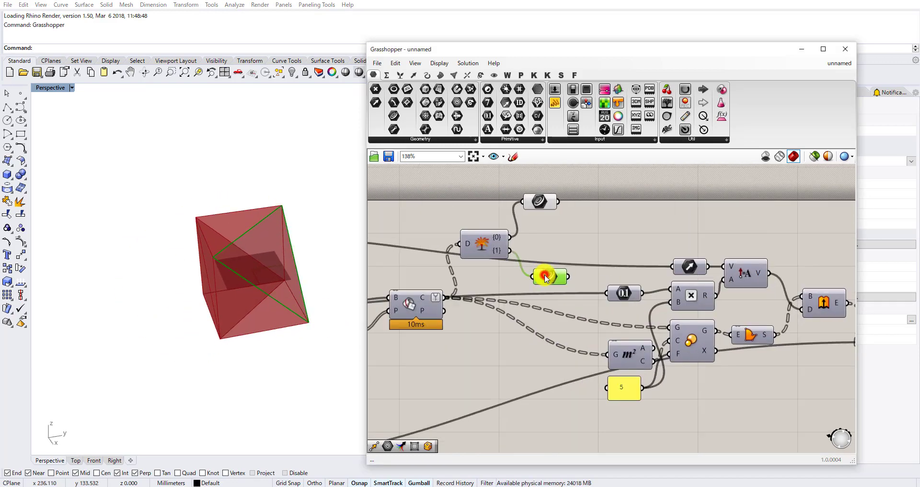
Move the section-curve Explode Tree and its two Curve parameters to the free canvas area below the value panel.
{"action": "scroll", "coordinate": [539, 206], "scroll_direction": "down", "scroll_amount": 2}
{"action": "left_click_drag", "start_coordinate": [554, 176], "coordinate": [507, 270]}
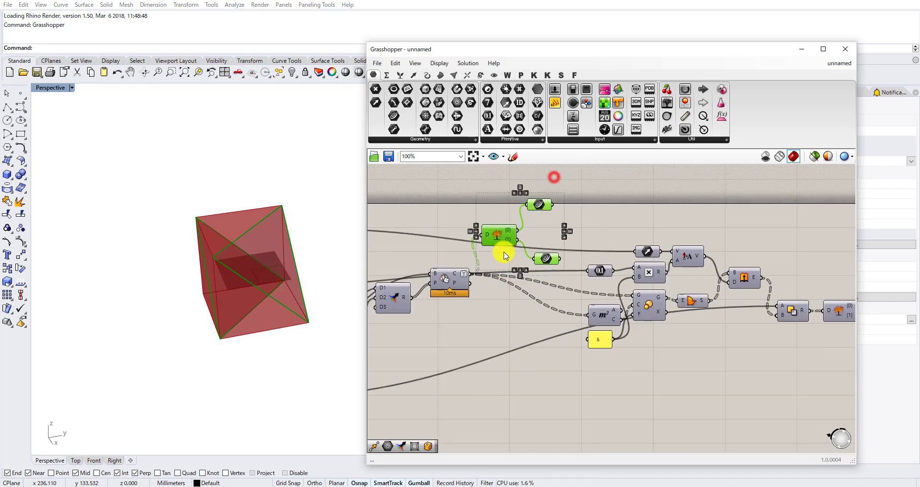
{"action": "scroll", "coordinate": [501, 237], "scroll_direction": "down", "scroll_amount": 3}
{"action": "left_click_drag", "start_coordinate": [500, 236], "coordinate": [500, 335]}
{"action": "scroll", "coordinate": [500, 336], "scroll_direction": "up", "scroll_amount": 2}
{"action": "scroll", "coordinate": [500, 336], "scroll_direction": "up", "scroll_amount": 2}
{"action": "left_click", "coordinate": [592, 400]}
{"action": "left_click", "coordinate": [577, 371]}
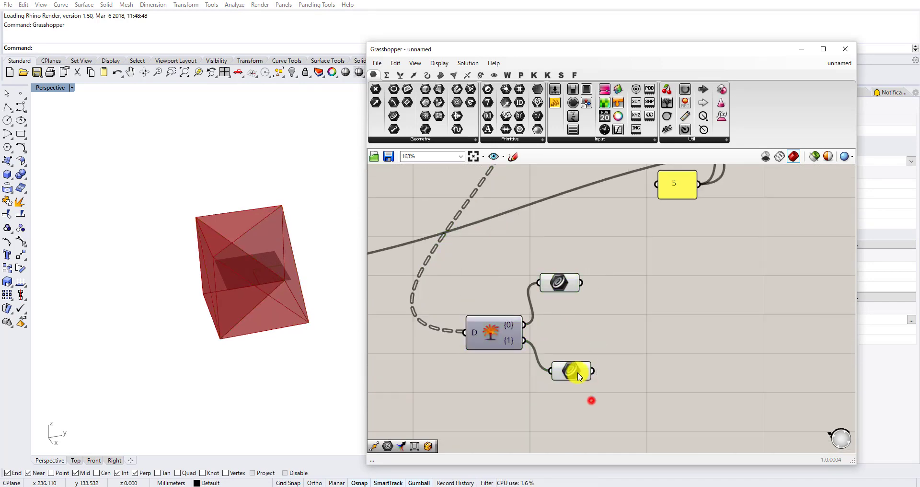
Add an Explode component beside the upper Curve parameter of the moved Explode Tree and feed that curve into its C input.
{"action": "scroll", "coordinate": [564, 340], "scroll_direction": "down", "scroll_amount": 2}
{"action": "right_click_drag", "start_coordinate": [309, 310], "coordinate": [330, 281]}
{"action": "scroll", "coordinate": [585, 312], "scroll_direction": "up", "scroll_amount": 2}
{"action": "left_click", "coordinate": [551, 300]}
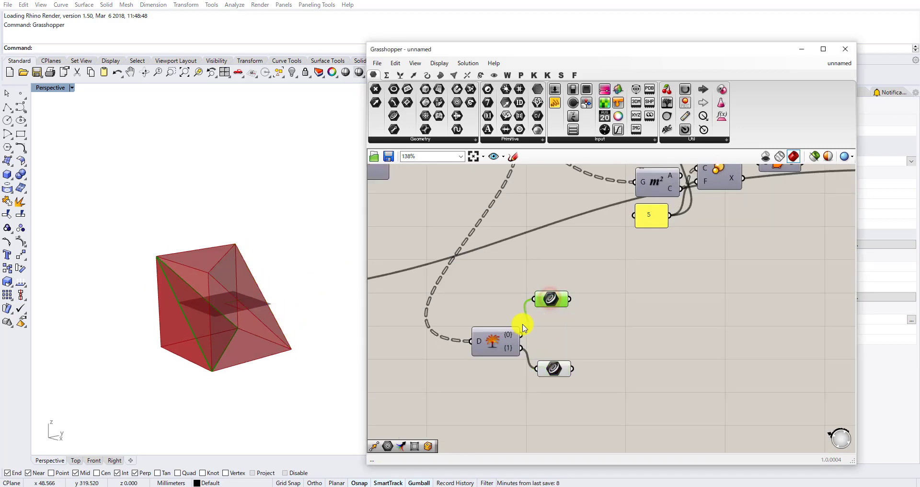
{"action": "scroll", "coordinate": [556, 309], "scroll_direction": "up", "scroll_amount": 1}
{"action": "double_click", "coordinate": [635, 293]}
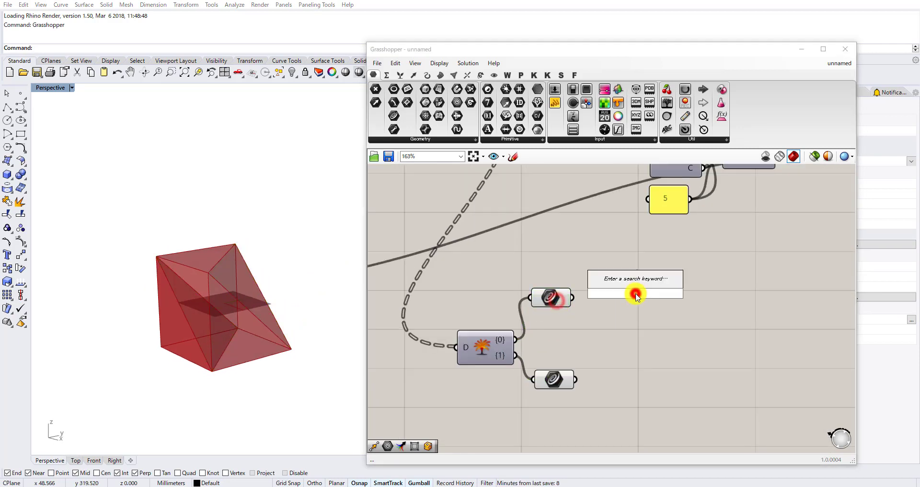
{"action": "type", "text": "explo"}
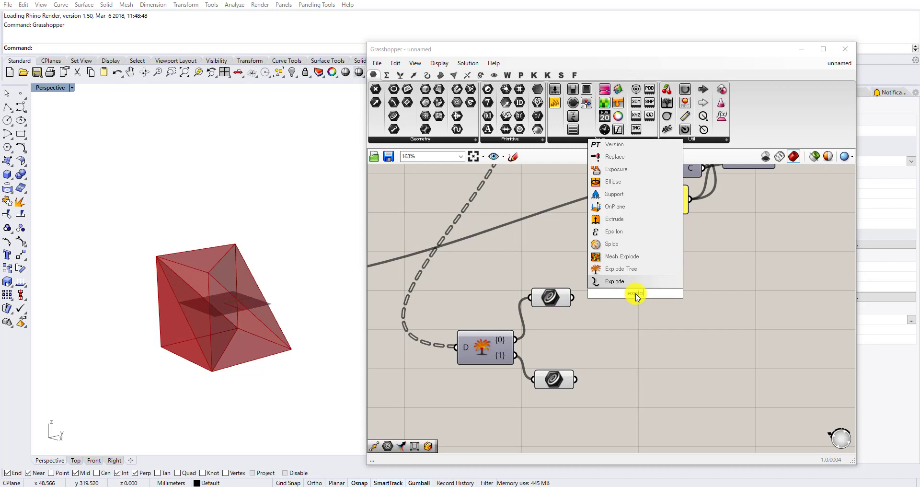
{"action": "left_click", "coordinate": [630, 283]}
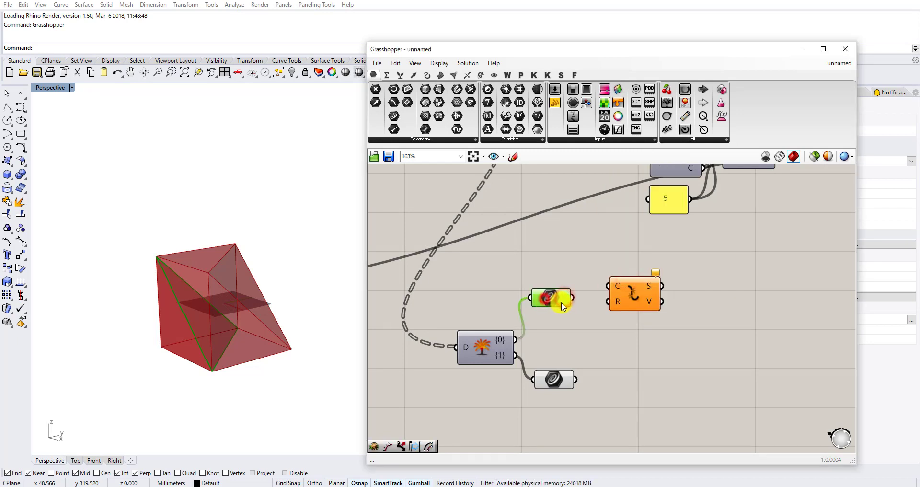
{"action": "left_click_drag", "start_coordinate": [572, 297], "coordinate": [608, 286]}
{"action": "left_click", "coordinate": [649, 302]}
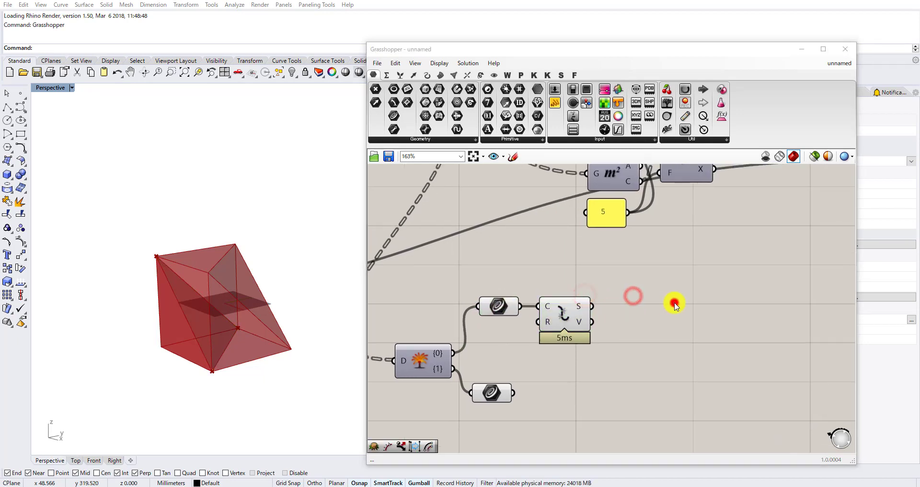
Add a Divide Curve component and connect Explode's segments output to its C input.
{"action": "double_click", "coordinate": [674, 305]}
{"action": "type", "text": "divi"}
{"action": "key", "text": "Return"}
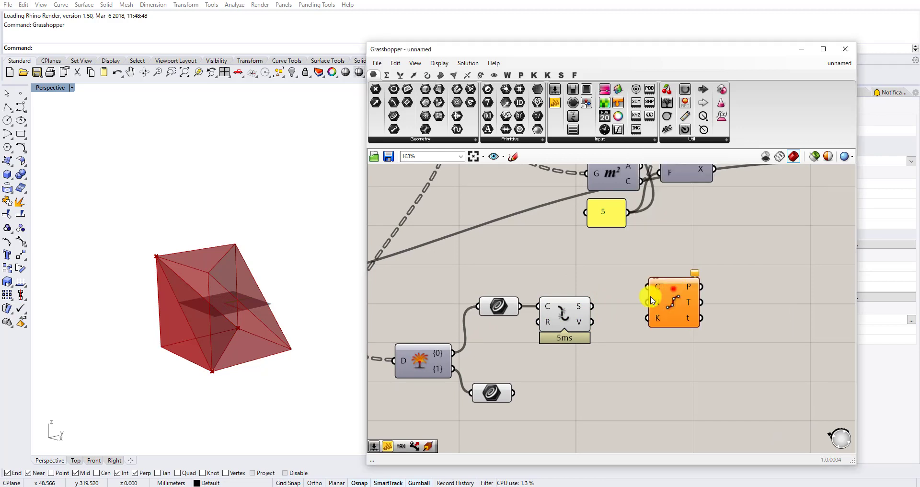
{"action": "left_click_drag", "start_coordinate": [615, 304], "coordinate": [648, 288]}
{"action": "left_click_drag", "start_coordinate": [664, 297], "coordinate": [659, 339]}
{"action": "double_click", "coordinate": [597, 364]}
{"action": "type", "text": "3"}
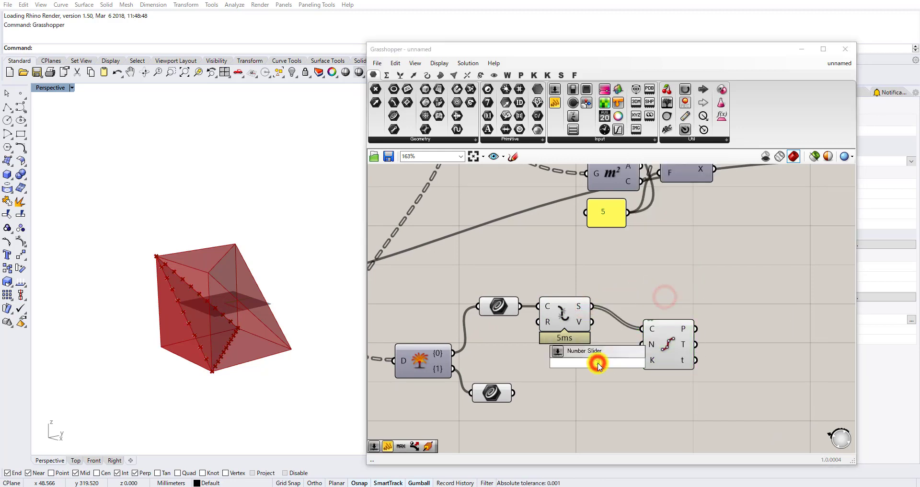
{"action": "key", "text": "Return"}
{"action": "left_click_drag", "start_coordinate": [604, 366], "coordinate": [560, 361]}
{"action": "key", "text": "Delete"}
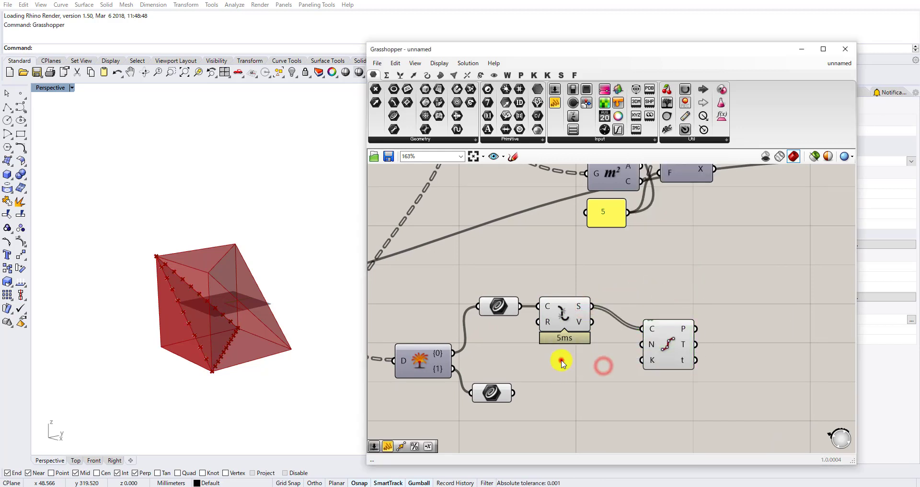
Add a small panel containing 3 below Explode and connect it to Divide Curve's N input.
{"action": "double_click", "coordinate": [562, 361]}
{"action": "type", "text": "panel"}
{"action": "key", "text": "Return"}
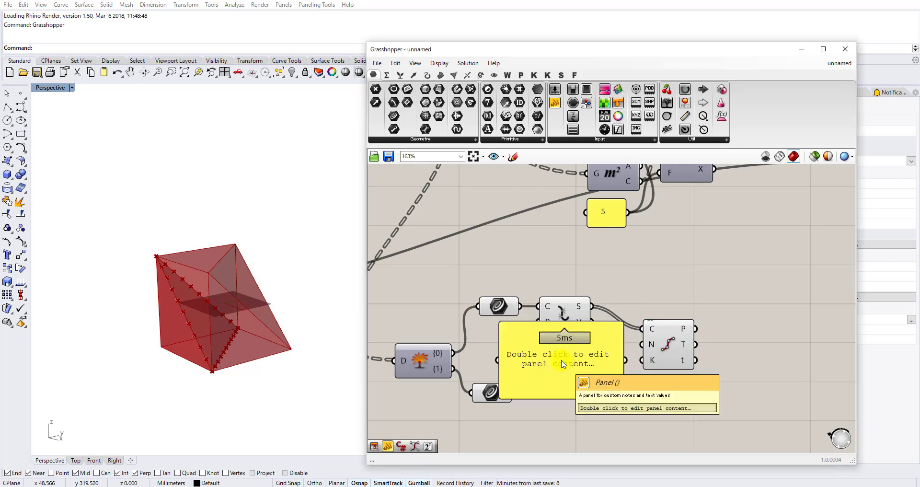
{"action": "scroll", "coordinate": [558, 364], "scroll_direction": "up", "scroll_amount": 1}
{"action": "double_click", "coordinate": [552, 370]}
{"action": "type", "text": "3"}
{"action": "left_click", "coordinate": [626, 435]}
{"action": "left_click_drag", "start_coordinate": [631, 404], "coordinate": [554, 360]}
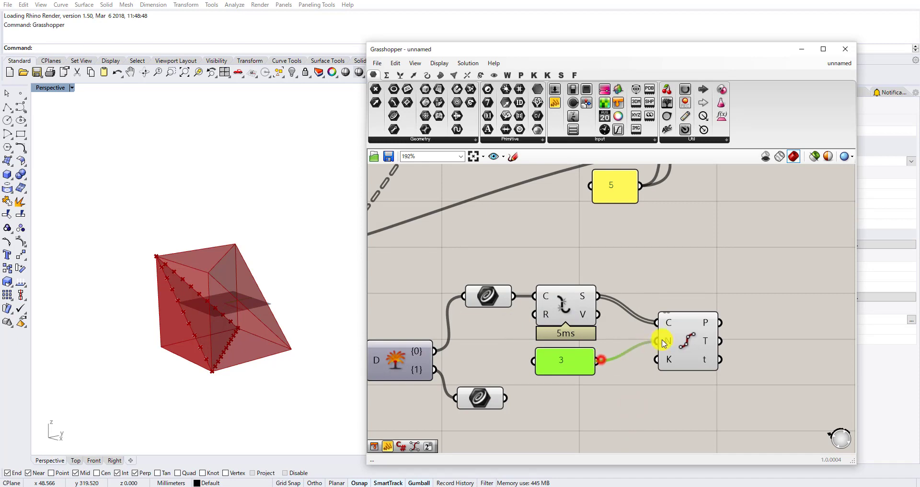
{"action": "left_click_drag", "start_coordinate": [687, 341], "coordinate": [651, 335]}
{"action": "right_click_drag", "start_coordinate": [623, 322], "coordinate": [548, 322]}
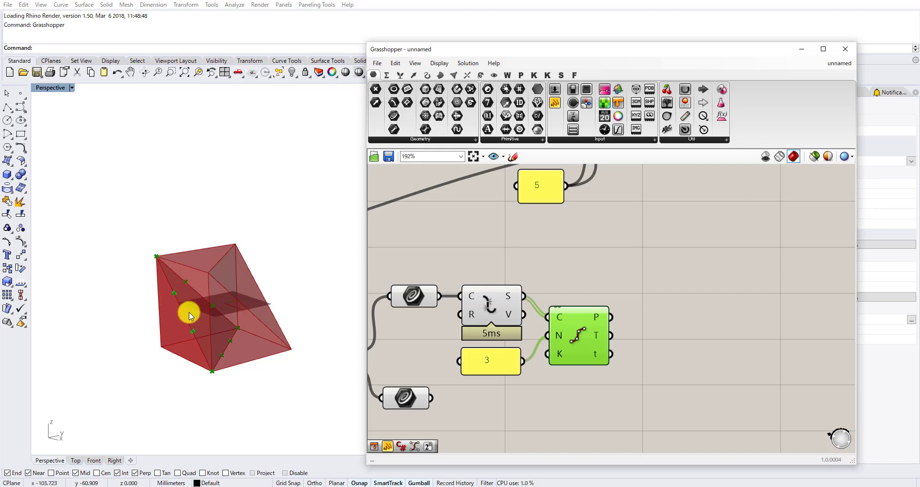
Add a Sub List component and connect Divide Curve's points output to its L input.
{"action": "right_click_drag", "start_coordinate": [670, 320], "coordinate": [621, 319]}
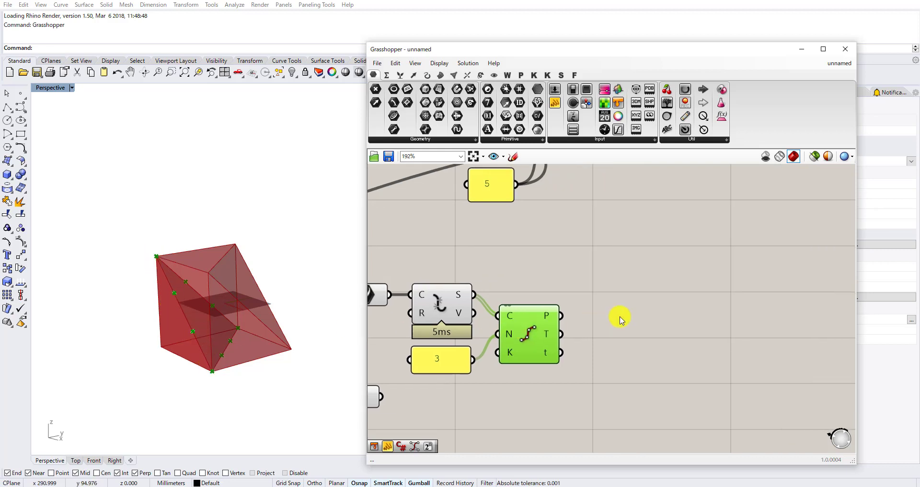
{"action": "left_click", "coordinate": [621, 314]}
{"action": "double_click", "coordinate": [621, 315]}
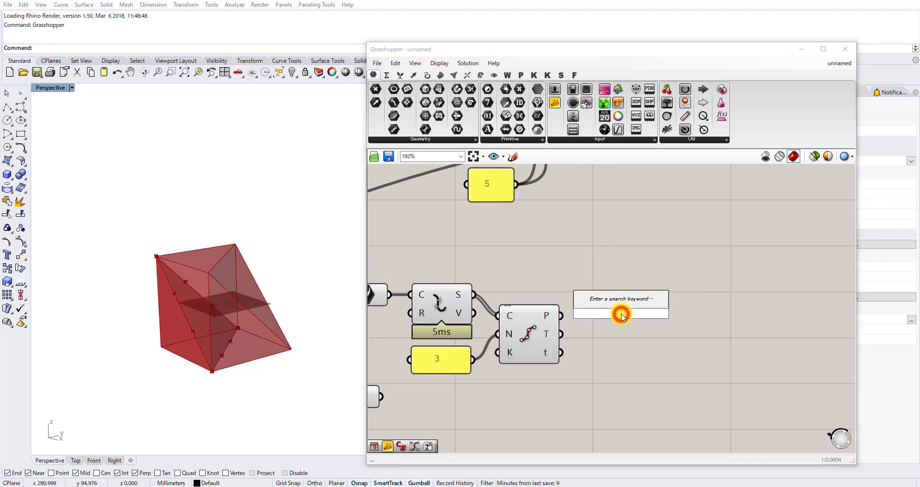
{"action": "type", "text": "sub"}
{"action": "left_click", "coordinate": [608, 292]}
{"action": "scroll", "coordinate": [577, 322], "scroll_direction": "up", "scroll_amount": 3}
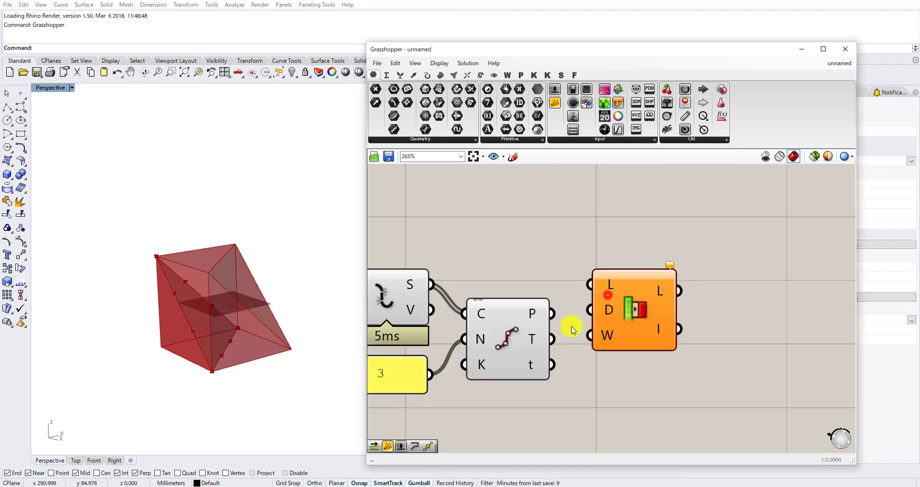
{"action": "left_click_drag", "start_coordinate": [551, 311], "coordinate": [733, 325]}
Add a Construct Domain component and connect its output to the Sub List's D input.
{"action": "scroll", "coordinate": [619, 303], "scroll_direction": "down", "scroll_amount": 4}
{"action": "scroll", "coordinate": [691, 296], "scroll_direction": "up", "scroll_amount": 2}
{"action": "double_click", "coordinate": [593, 405]}
{"action": "type", "text": "construc"}
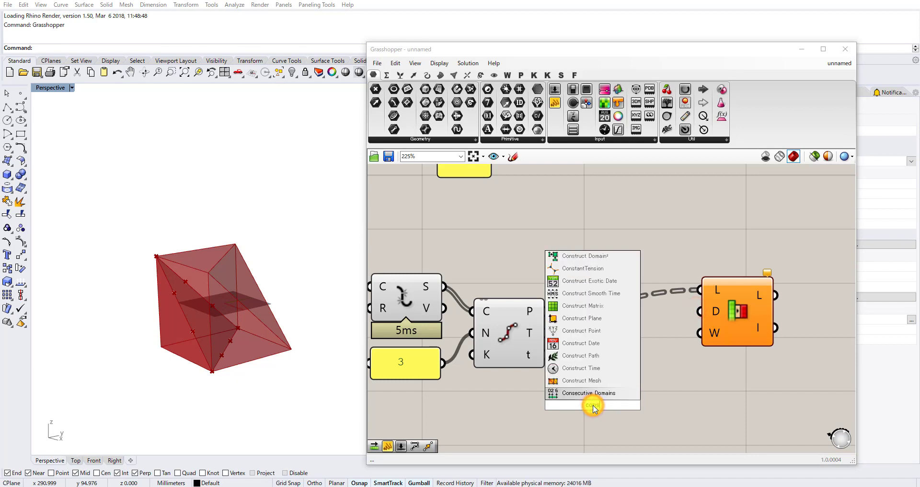
{"action": "type", "text": "t domain"}
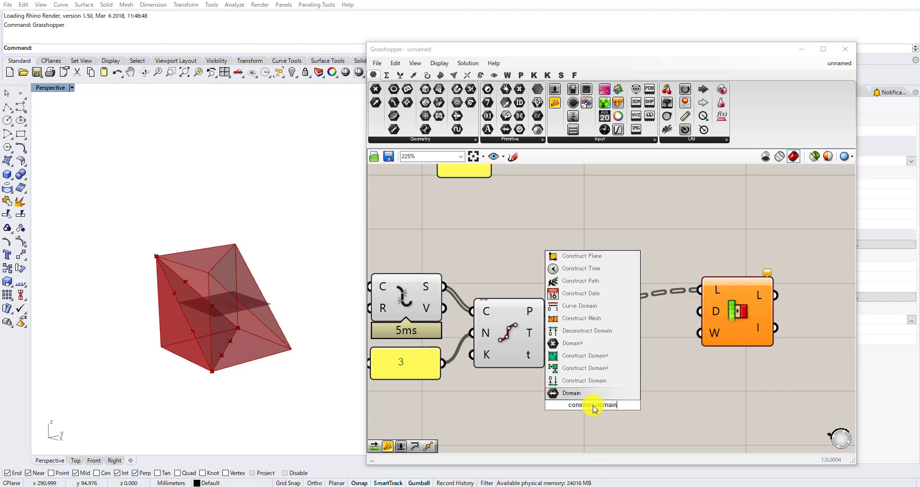
{"action": "left_click", "coordinate": [591, 380]}
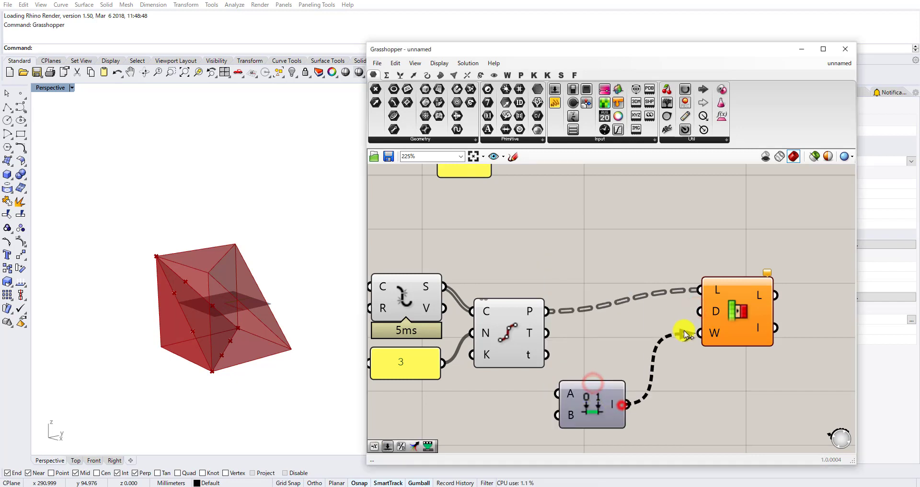
{"action": "left_click_drag", "start_coordinate": [685, 334], "coordinate": [699, 311]}
Check the A and B numbers of Construct Domain and the division points picked by the Sub List.
{"action": "scroll", "coordinate": [607, 362], "scroll_direction": "up", "scroll_amount": 2}
{"action": "right_click", "coordinate": [603, 367]}
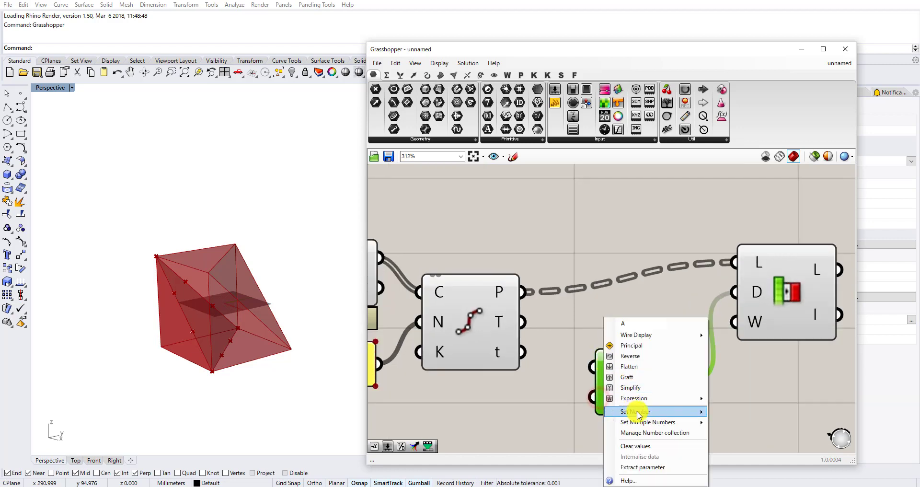
{"action": "left_click", "coordinate": [638, 411]}
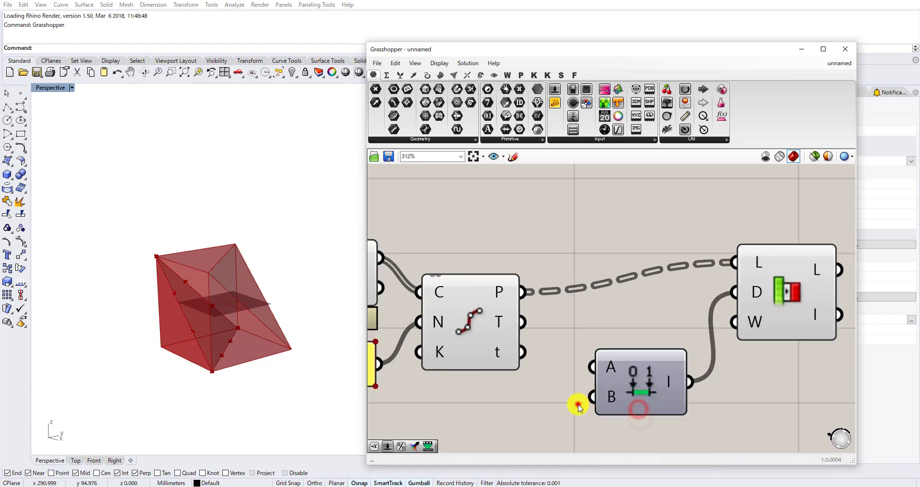
{"action": "right_click", "coordinate": [611, 404]}
{"action": "left_click", "coordinate": [642, 410]}
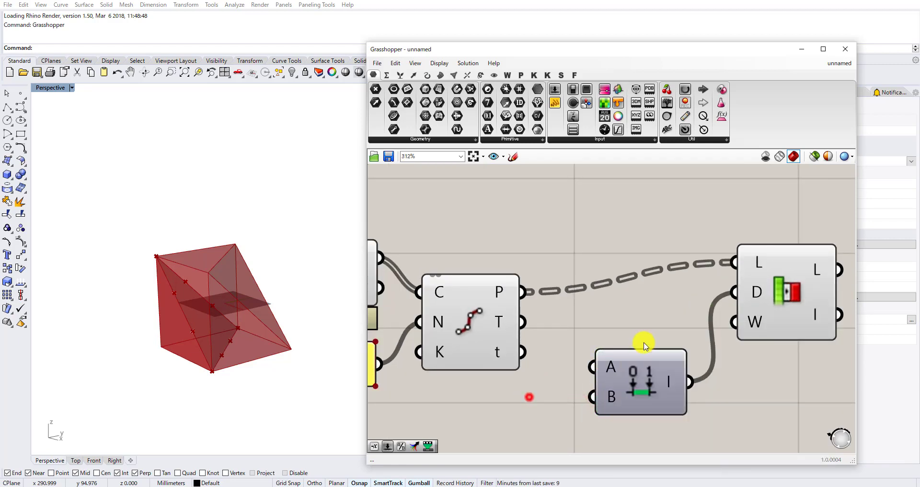
{"action": "scroll", "coordinate": [645, 346], "scroll_direction": "down", "scroll_amount": 3}
{"action": "left_click", "coordinate": [740, 316]}
{"action": "scroll", "coordinate": [699, 335], "scroll_direction": "down", "scroll_amount": 2}
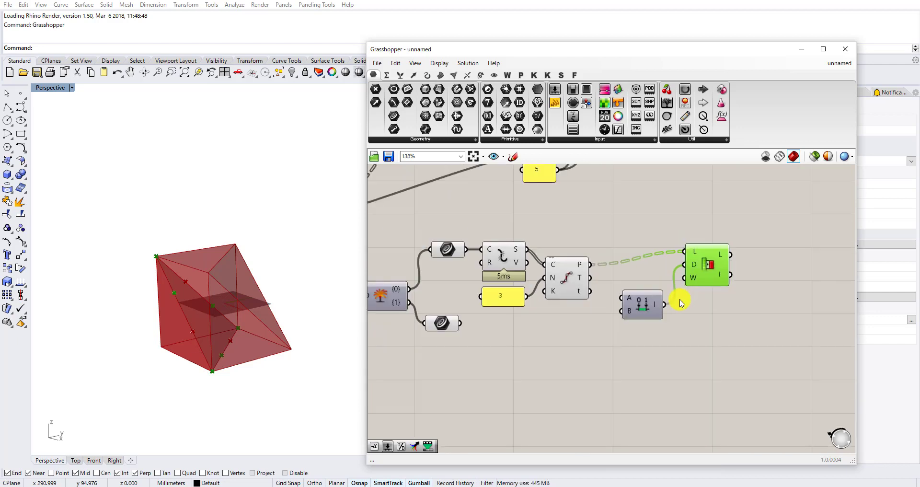
Duplicate the Sub List and Construct Domain below the originals and wire the copied domain into the copied list's D input.
{"action": "left_click", "coordinate": [642, 302]}
{"action": "left_click", "coordinate": [708, 267]}
{"action": "left_click_drag", "start_coordinate": [703, 269], "coordinate": [703, 333], "text": "alt"}
{"action": "scroll", "coordinate": [668, 312], "scroll_direction": "up", "scroll_amount": 3}
{"action": "left_click", "coordinate": [624, 295]}
{"action": "left_click_drag", "start_coordinate": [635, 305], "coordinate": [697, 338], "text": "alt"}
Set new A and B numbers for the copied Construct Domain.
{"action": "scroll", "coordinate": [661, 346], "scroll_direction": "up", "scroll_amount": 1}
{"action": "right_click", "coordinate": [602, 335]}
{"action": "mouse_move", "coordinate": [661, 411]}
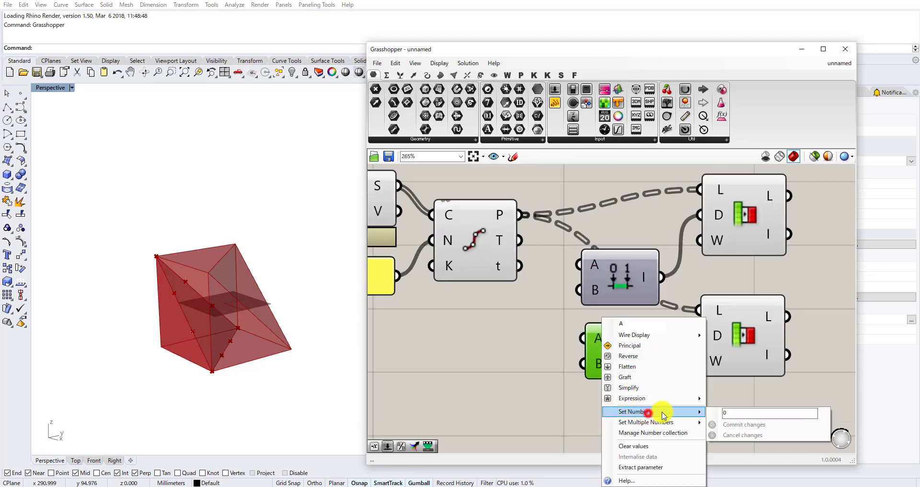
{"action": "left_click", "coordinate": [731, 416]}
{"action": "right_click", "coordinate": [597, 371]}
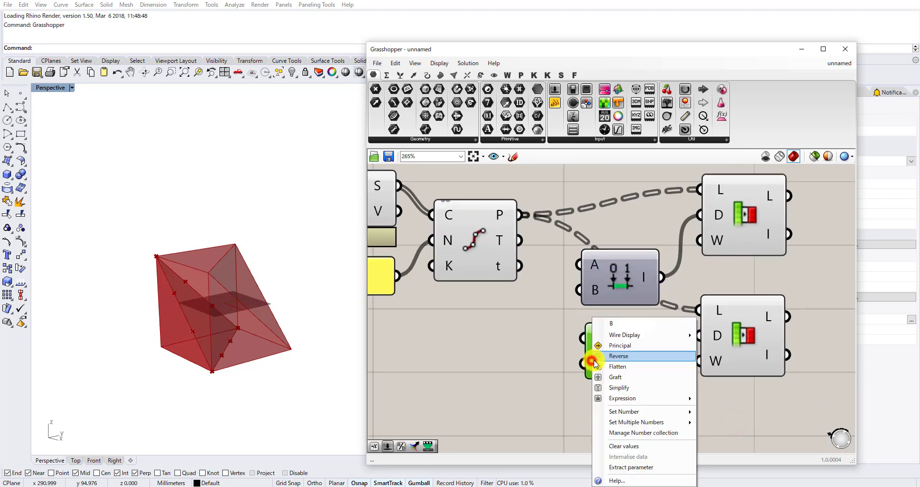
{"action": "left_click", "coordinate": [649, 411]}
{"action": "left_click", "coordinate": [727, 412]}
{"action": "left_click", "coordinate": [720, 424]}
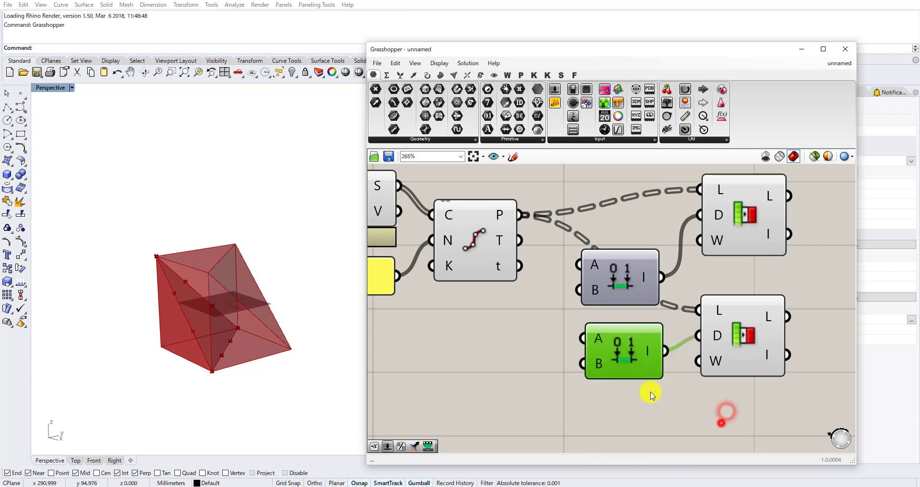
Check the A number of the lower Construct Domain and the points picked by the lower Sub List.
{"action": "right_click", "coordinate": [601, 342]}
{"action": "left_click", "coordinate": [665, 411]}
{"action": "left_click", "coordinate": [544, 381]}
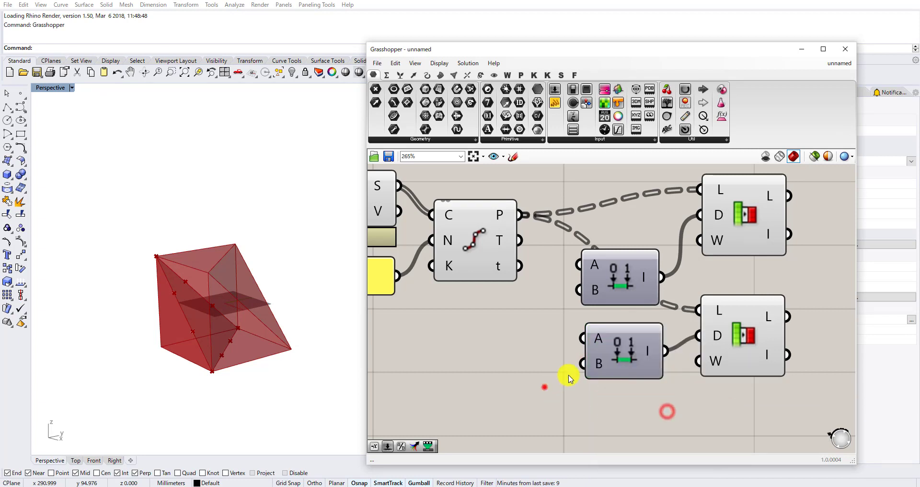
{"action": "scroll", "coordinate": [750, 330], "scroll_direction": "down", "scroll_amount": 2}
{"action": "left_click", "coordinate": [750, 331]}
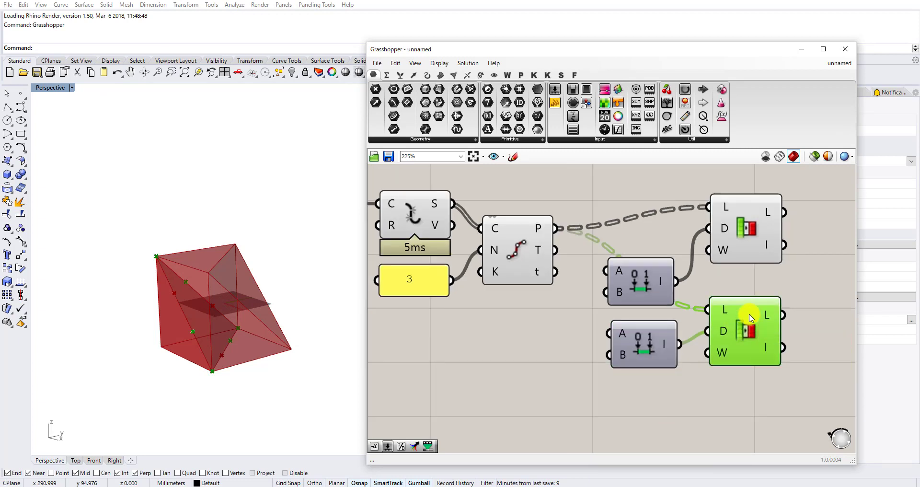
Add a PolyLine through the upper Sub List's points, and duplicate it below with the lower Sub List's L output as its vertices.
{"action": "scroll", "coordinate": [719, 301], "scroll_direction": "up", "scroll_amount": 2}
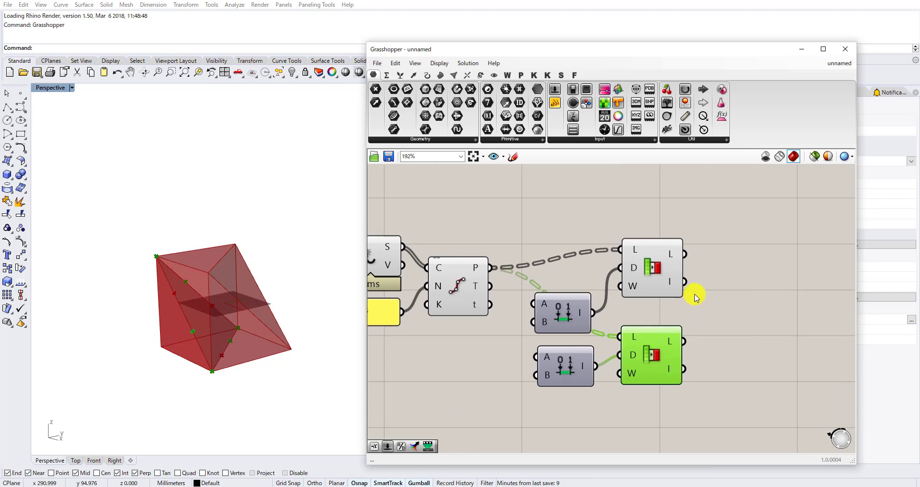
{"action": "double_click", "coordinate": [728, 290]}
{"action": "type", "text": "polyline"}
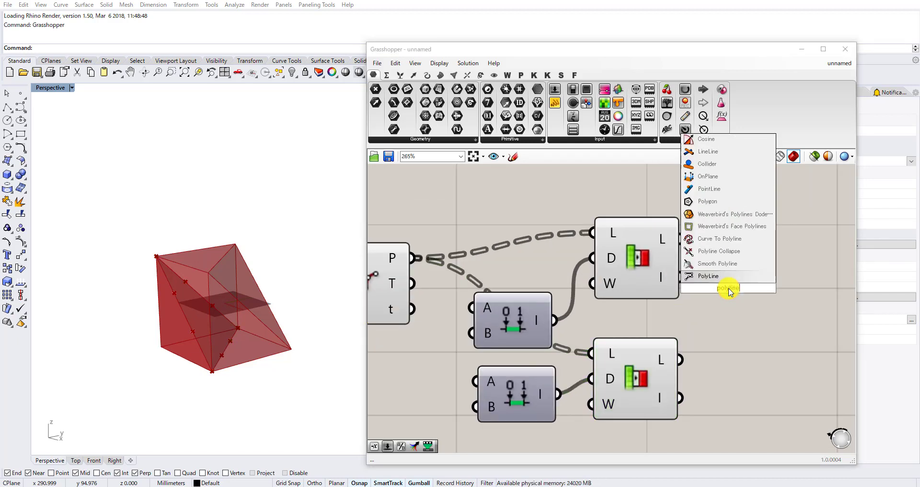
{"action": "left_click", "coordinate": [711, 275]}
{"action": "left_click_drag", "start_coordinate": [695, 269], "coordinate": [699, 338]}
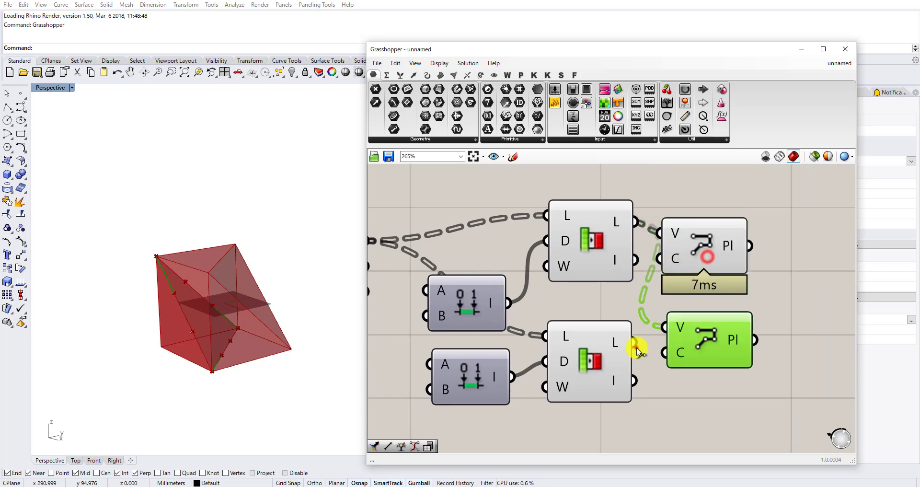
{"action": "left_click_drag", "start_coordinate": [636, 345], "coordinate": [664, 328]}
{"action": "left_click_drag", "start_coordinate": [703, 331], "coordinate": [705, 337]}
Turn off the preview of the two Sub Lists, their domains and both PolyLine components.
{"action": "scroll", "coordinate": [701, 352], "scroll_direction": "down", "scroll_amount": 3}
{"action": "left_click_drag", "start_coordinate": [718, 411], "coordinate": [526, 254]}
{"action": "middle_click", "coordinate": [523, 256]}
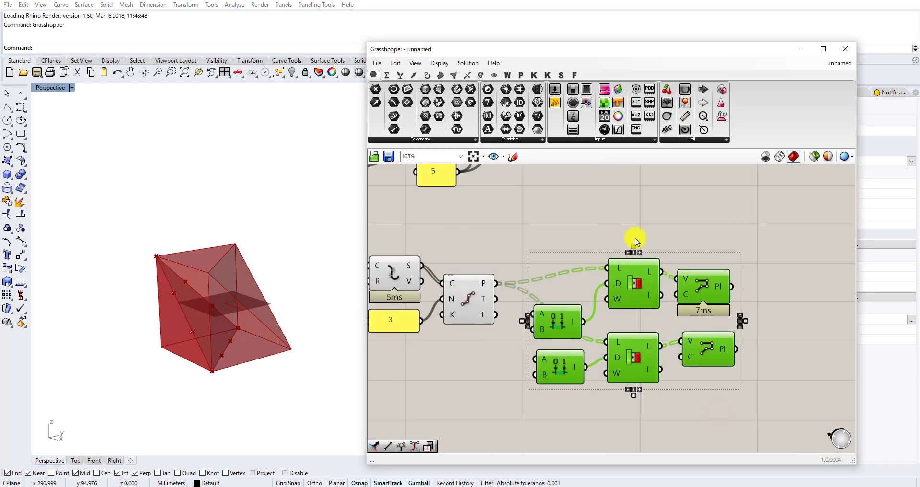
Add a Merge component, connect the two PolyLine outputs to D1 and D2, and flatten its R output.
{"action": "scroll", "coordinate": [668, 313], "scroll_direction": "up", "scroll_amount": 3}
{"action": "double_click", "coordinate": [677, 314]}
{"action": "type", "text": "mer"}
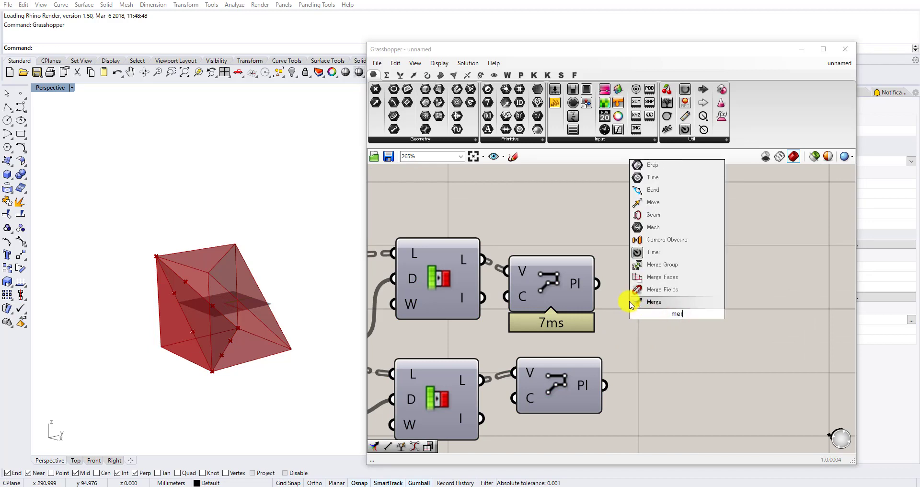
{"action": "left_click", "coordinate": [646, 301]}
{"action": "scroll", "coordinate": [602, 285], "scroll_direction": "up", "scroll_amount": 2}
{"action": "scroll", "coordinate": [644, 360], "scroll_direction": "down", "scroll_amount": 1}
{"action": "left_click_drag", "start_coordinate": [638, 345], "coordinate": [611, 409]}
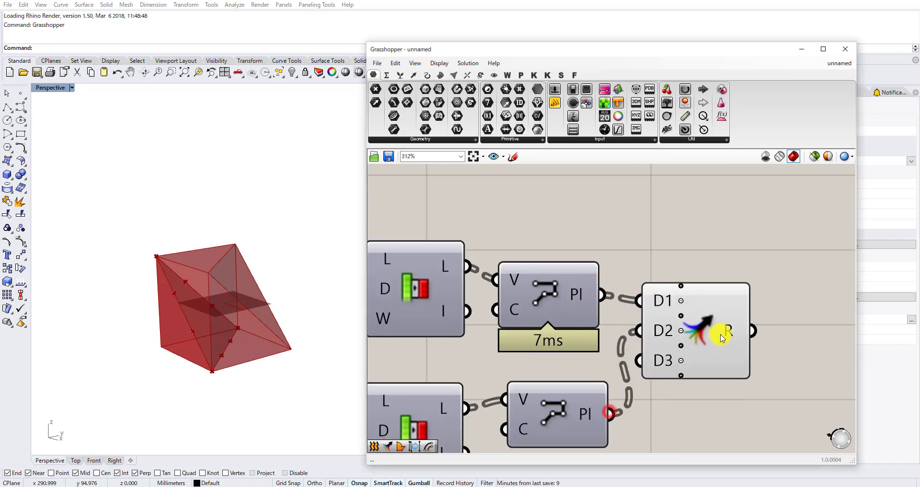
{"action": "right_click", "coordinate": [722, 331]}
{"action": "left_click", "coordinate": [757, 370]}
Add a Join Curves component, connect the flattened Merge output to its C input, and inspect the curves in the viewport.
{"action": "right_click_drag", "start_coordinate": [820, 332], "coordinate": [699, 323]}
{"action": "double_click", "coordinate": [700, 322]}
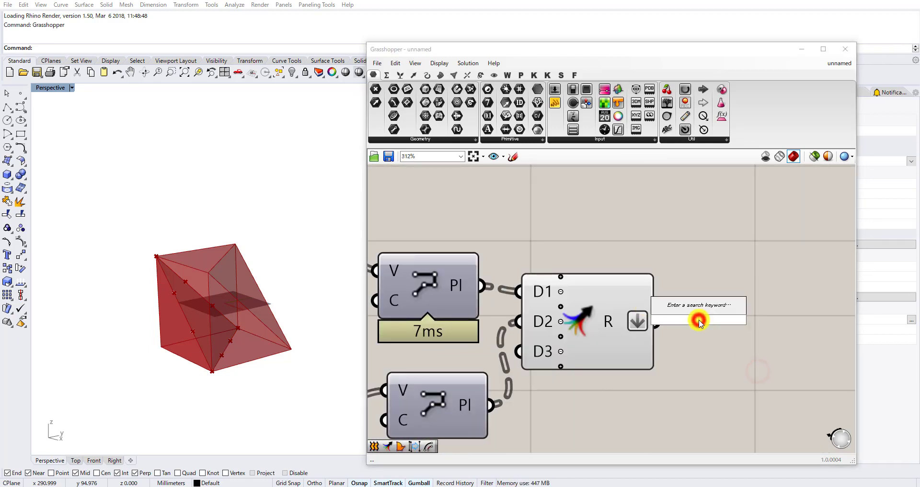
{"action": "type", "text": "join"}
{"action": "left_click", "coordinate": [694, 283]}
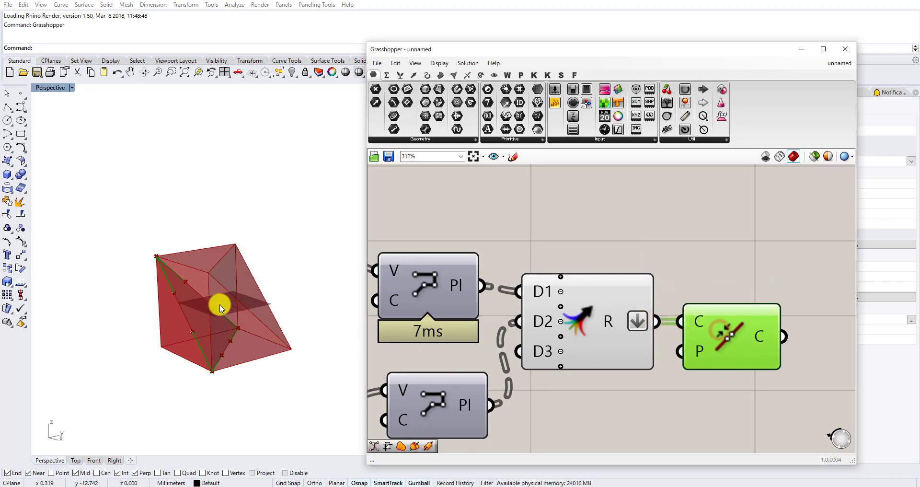
{"action": "right_click_drag", "start_coordinate": [221, 309], "coordinate": [200, 323], "text": "shift"}
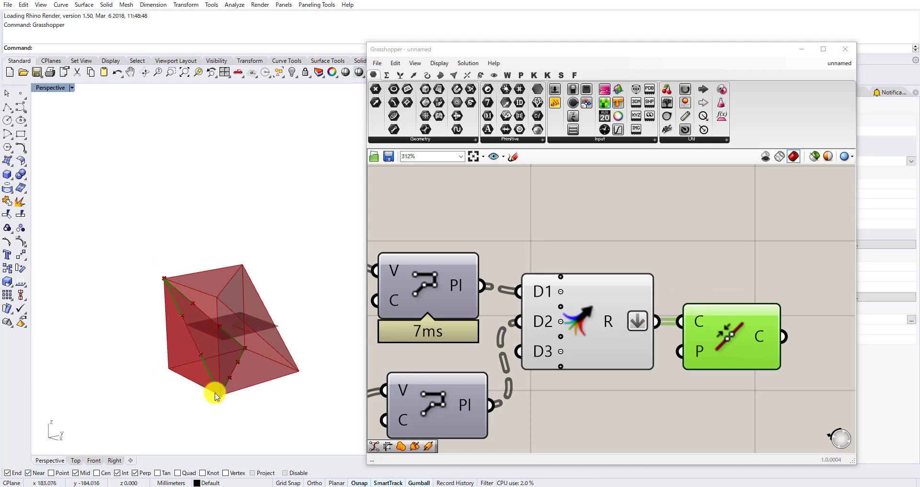
Add an Area component and connect the upper Curve parameter's output to its G input.
{"action": "right_click_drag", "start_coordinate": [219, 400], "coordinate": [193, 359]}
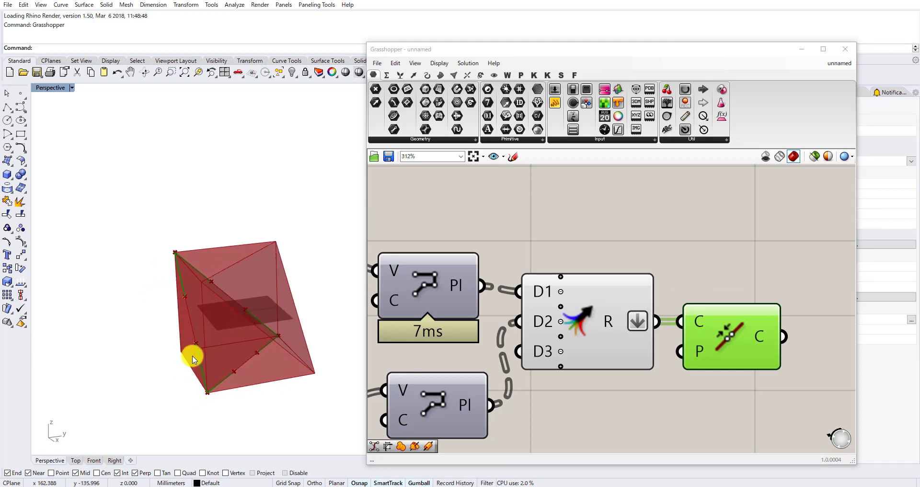
{"action": "scroll", "coordinate": [568, 306], "scroll_direction": "down", "scroll_amount": 8}
{"action": "left_click_drag", "start_coordinate": [740, 325], "coordinate": [501, 263]}
{"action": "left_click_drag", "start_coordinate": [511, 271], "coordinate": [515, 306]}
{"action": "left_click", "coordinate": [519, 268]}
{"action": "scroll", "coordinate": [507, 295], "scroll_direction": "up", "scroll_amount": 3}
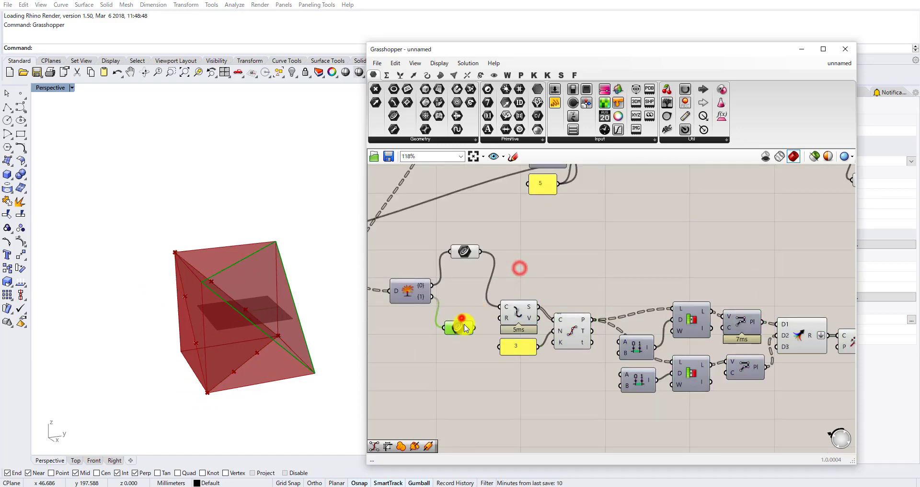
{"action": "double_click", "coordinate": [527, 255]}
{"action": "type", "text": "area"}
{"action": "left_click", "coordinate": [517, 245]}
{"action": "scroll", "coordinate": [476, 252], "scroll_direction": "up", "scroll_amount": 2}
{"action": "left_click_drag", "start_coordinate": [481, 251], "coordinate": [531, 254]}
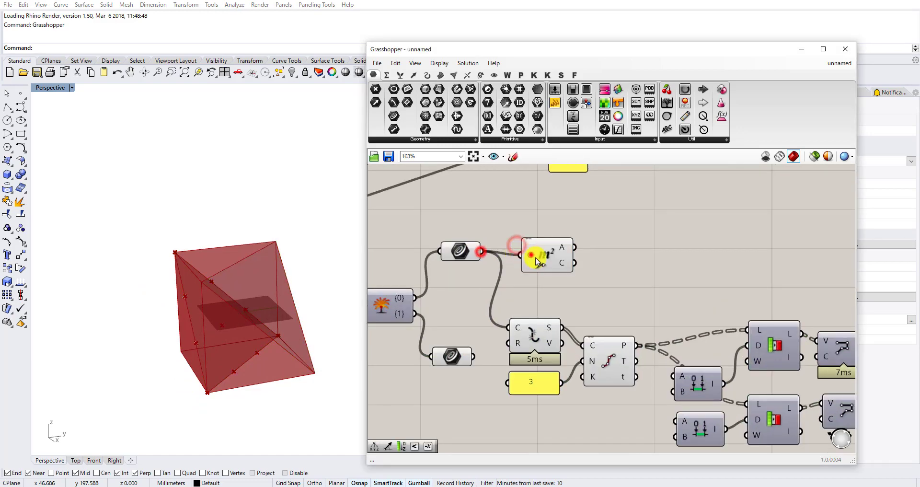
{"action": "scroll", "coordinate": [537, 261], "scroll_direction": "down", "scroll_amount": 2}
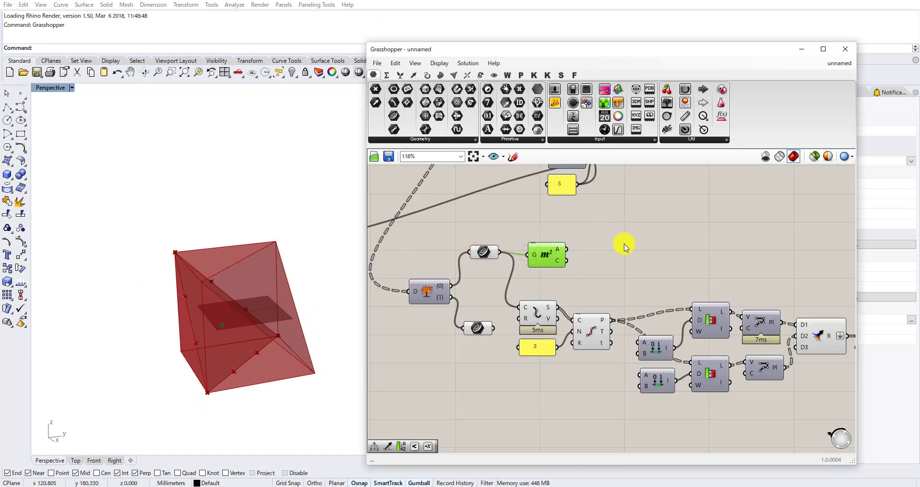
Add an Extrude Point component with the Join Curves output as its base B and the Area centroid C as its point P.
{"action": "scroll", "coordinate": [625, 247], "scroll_direction": "up", "scroll_amount": 1}
{"action": "double_click", "coordinate": [631, 258]}
{"action": "type", "text": "extru"}
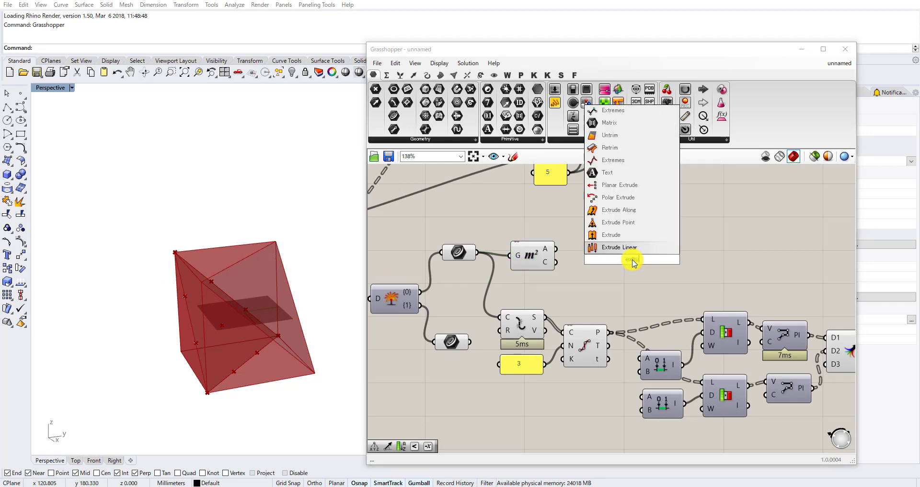
{"action": "type", "text": "c"}
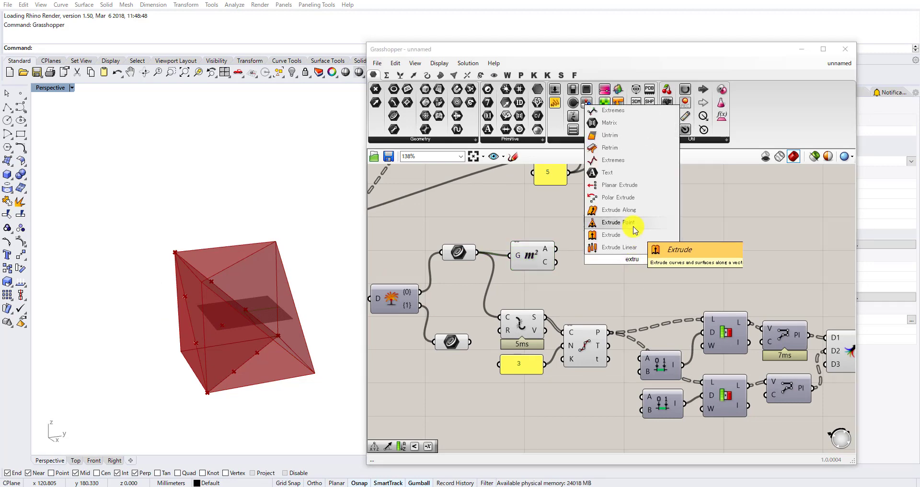
{"action": "left_click", "coordinate": [631, 225]}
{"action": "scroll", "coordinate": [517, 274], "scroll_direction": "up", "scroll_amount": 2}
{"action": "scroll", "coordinate": [602, 247], "scroll_direction": "down", "scroll_amount": 6}
{"action": "left_click_drag", "start_coordinate": [649, 262], "coordinate": [779, 290]}
{"action": "scroll", "coordinate": [752, 280], "scroll_direction": "up", "scroll_amount": 6}
{"action": "left_click_drag", "start_coordinate": [751, 343], "coordinate": [758, 288]}
{"action": "left_click", "coordinate": [788, 288]}
{"action": "scroll", "coordinate": [733, 292], "scroll_direction": "down", "scroll_amount": 4}
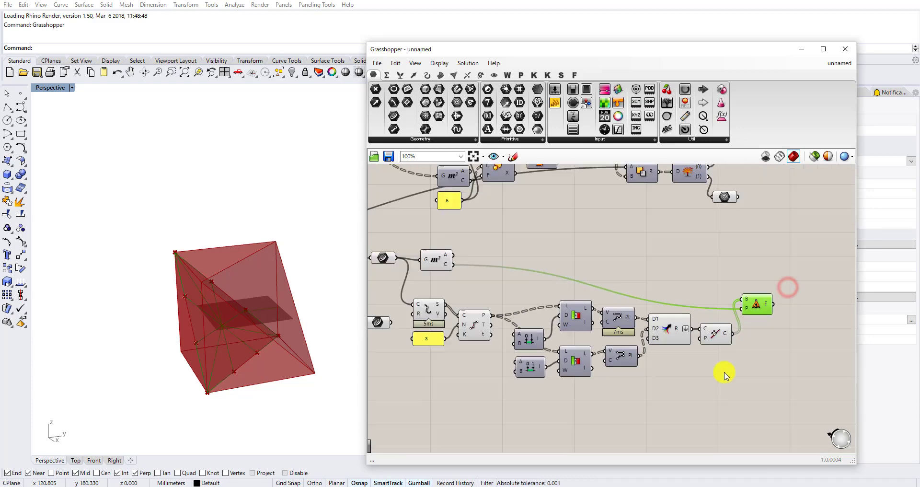
Turn off the preview of the components from Area through Join Curves and of the lower parameter fed by the exploded tree's {1} output.
{"action": "left_click_drag", "start_coordinate": [723, 372], "coordinate": [433, 261]}
{"action": "middle_click", "coordinate": [437, 261]}
{"action": "left_click", "coordinate": [461, 243]}
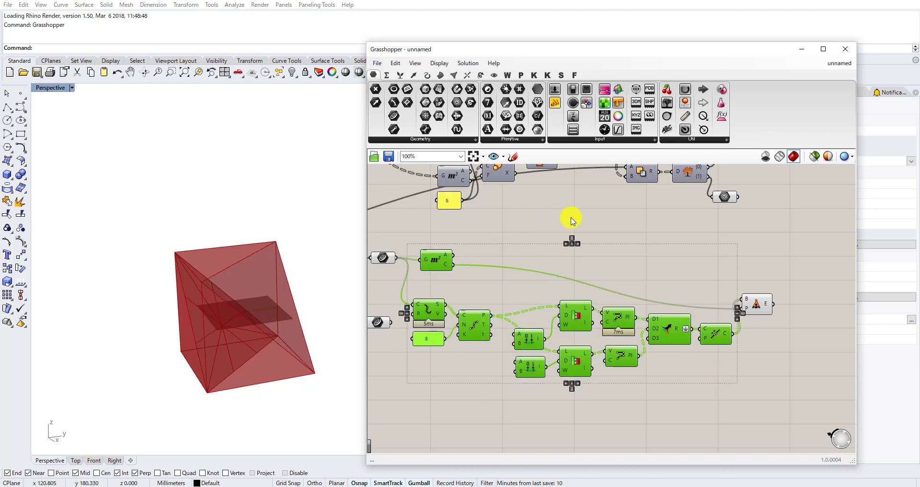
{"action": "right_click_drag", "start_coordinate": [571, 217], "coordinate": [542, 329]}
{"action": "left_click", "coordinate": [697, 249]}
{"action": "left_click", "coordinate": [696, 309]}
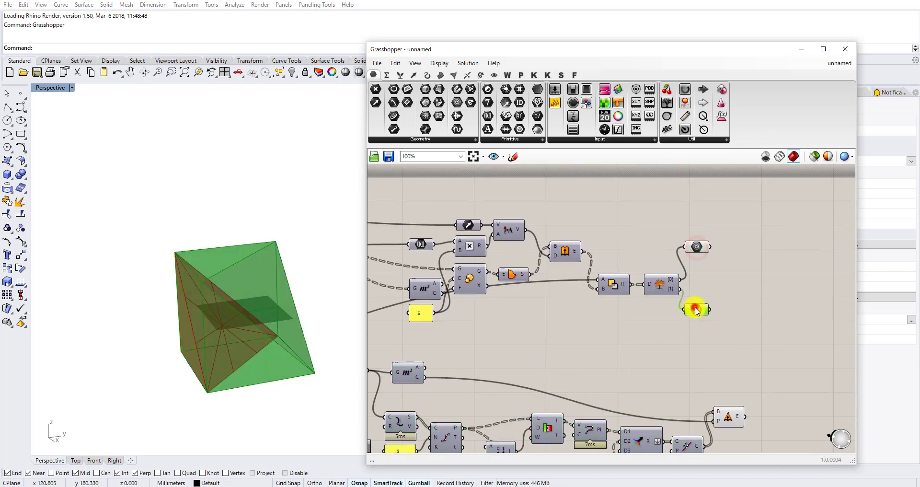
{"action": "middle_click", "coordinate": [698, 306]}
{"action": "left_click", "coordinate": [727, 281]}
{"action": "right_click_drag", "start_coordinate": [233, 293], "coordinate": [183, 334]}
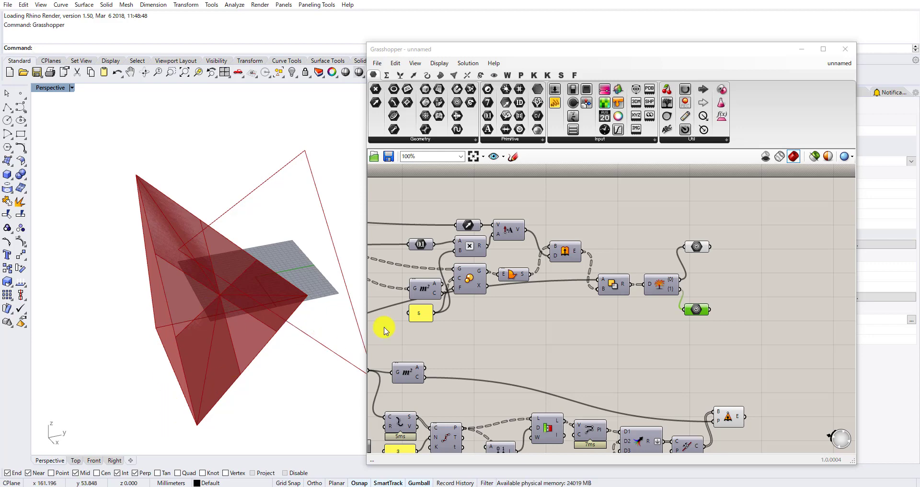
{"action": "scroll", "coordinate": [506, 291], "scroll_direction": "down", "scroll_amount": 3}
{"action": "scroll", "coordinate": [599, 370], "scroll_direction": "up", "scroll_amount": 4}
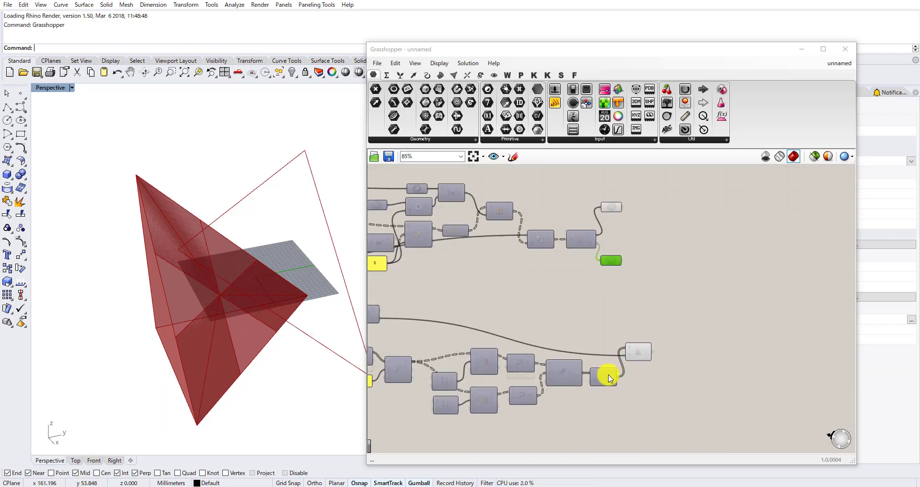
Add a Scale component beside Extrude Point and connect the E output to its G input.
{"action": "left_click", "coordinate": [650, 346]}
{"action": "right_click_drag", "start_coordinate": [675, 353], "coordinate": [629, 338]}
{"action": "scroll", "coordinate": [630, 338], "scroll_direction": "up", "scroll_amount": 1}
{"action": "left_click", "coordinate": [681, 314]}
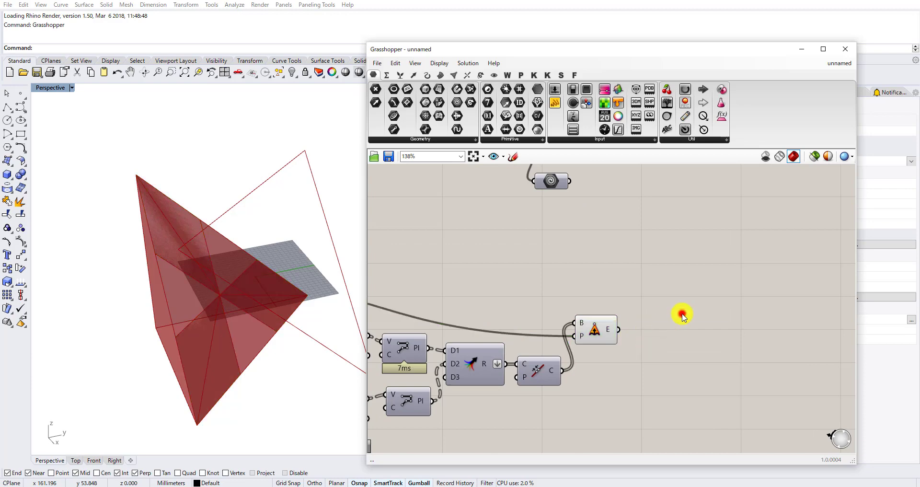
{"action": "right_click", "coordinate": [682, 314]}
{"action": "left_click", "coordinate": [666, 303]}
{"action": "scroll", "coordinate": [622, 323], "scroll_direction": "up", "scroll_amount": 2}
{"action": "left_click_drag", "start_coordinate": [617, 329], "coordinate": [670, 292]}
{"action": "scroll", "coordinate": [694, 310], "scroll_direction": "down", "scroll_amount": 2}
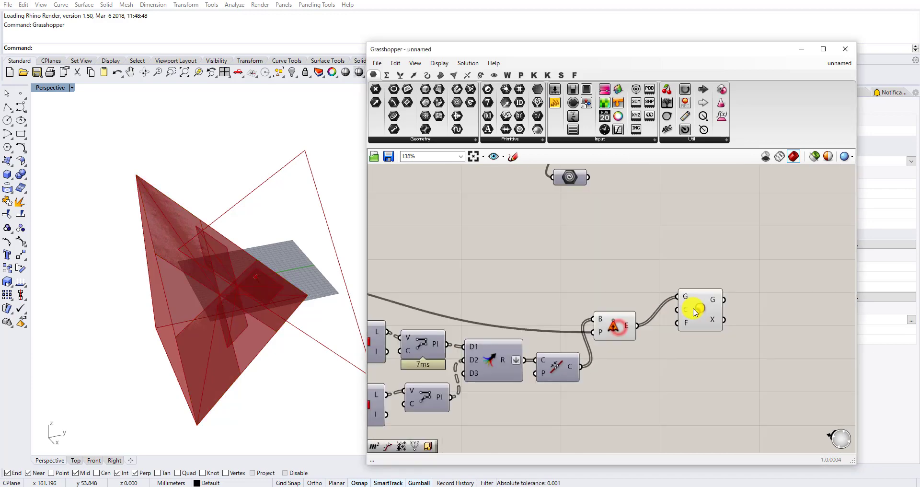
Connect the Area component's C output to the Scale component's C input as the scaling centre.
{"action": "left_click", "coordinate": [694, 310]}
{"action": "scroll", "coordinate": [694, 310], "scroll_direction": "down", "scroll_amount": 3}
{"action": "right_click_drag", "start_coordinate": [473, 290], "coordinate": [579, 288]}
{"action": "scroll", "coordinate": [544, 292], "scroll_direction": "up", "scroll_amount": 3}
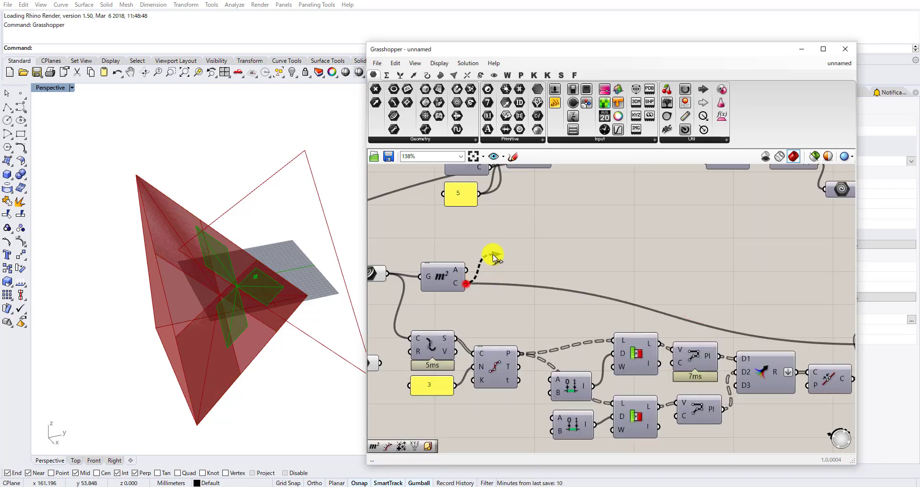
{"action": "scroll", "coordinate": [495, 255], "scroll_direction": "down", "scroll_amount": 6}
{"action": "left_click_drag", "start_coordinate": [492, 254], "coordinate": [660, 247]}
{"action": "scroll", "coordinate": [628, 285], "scroll_direction": "up", "scroll_amount": 6}
{"action": "scroll", "coordinate": [650, 280], "scroll_direction": "up", "scroll_amount": 2}
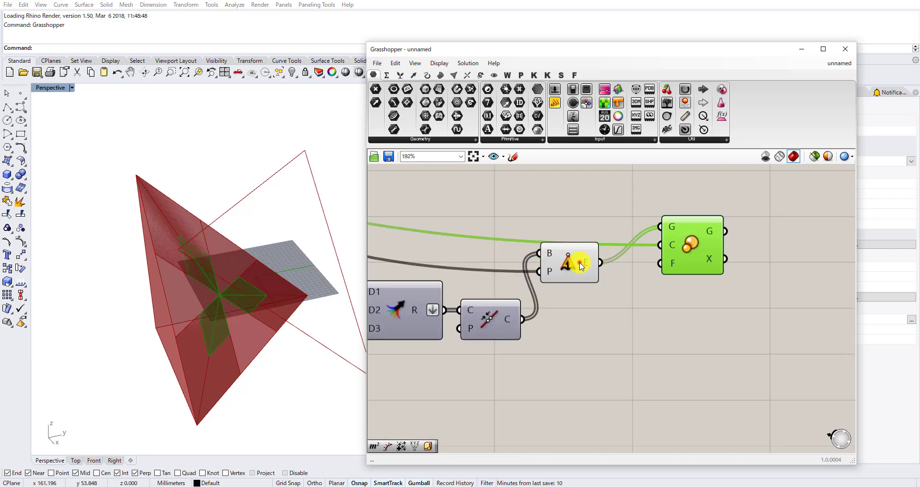
Reposition Extrude Point and connect the existing panel of 5 to the Scale component's F input.
{"action": "left_click_drag", "start_coordinate": [579, 263], "coordinate": [594, 229]}
{"action": "scroll", "coordinate": [609, 244], "scroll_direction": "down", "scroll_amount": 5}
{"action": "right_click_drag", "start_coordinate": [564, 260], "coordinate": [635, 321]}
{"action": "scroll", "coordinate": [416, 220], "scroll_direction": "up", "scroll_amount": 3}
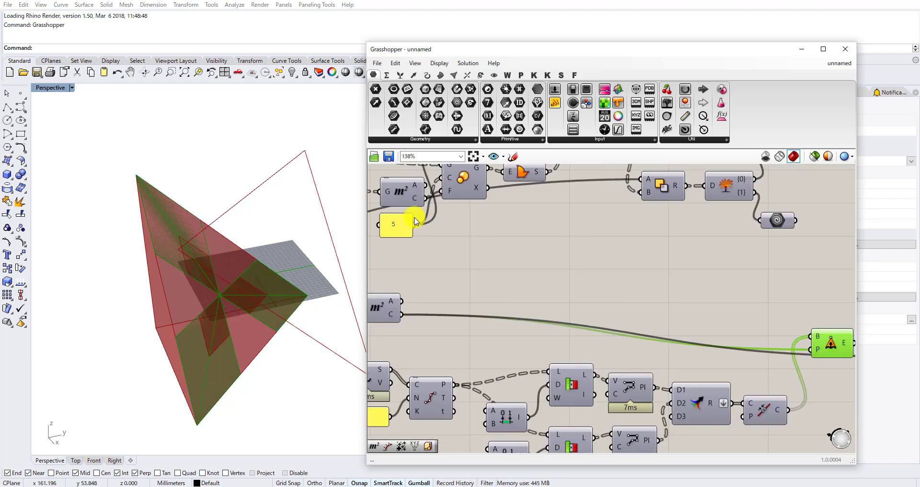
{"action": "left_click_drag", "start_coordinate": [409, 218], "coordinate": [421, 230]}
{"action": "scroll", "coordinate": [474, 215], "scroll_direction": "down", "scroll_amount": 4}
{"action": "scroll", "coordinate": [648, 309], "scroll_direction": "up", "scroll_amount": 4}
{"action": "left_click_drag", "start_coordinate": [472, 213], "coordinate": [741, 313]}
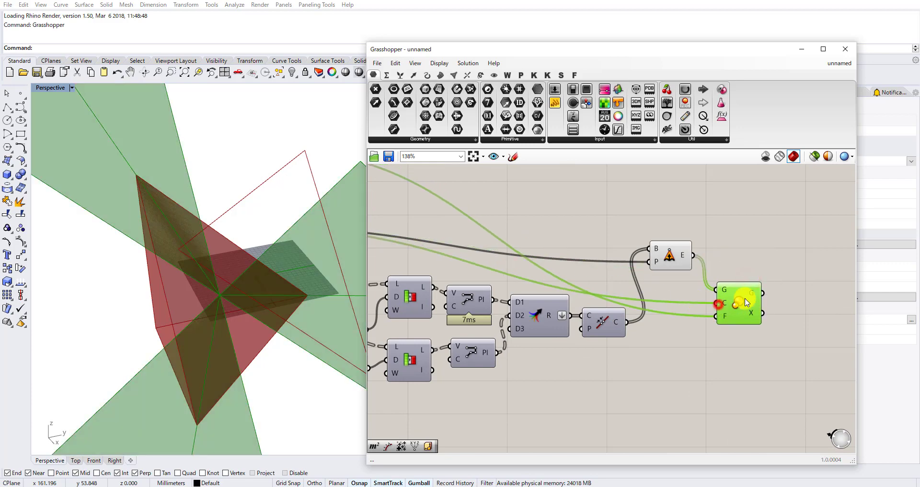
{"action": "scroll", "coordinate": [543, 349], "scroll_direction": "down", "scroll_amount": 4}
{"action": "scroll", "coordinate": [709, 329], "scroll_direction": "up", "scroll_amount": 4}
Add an Extrude component, connect the Scale component's G output to its B input, and inspect the scaled surfaces.
{"action": "left_click", "coordinate": [709, 329]}
{"action": "type", "text": "EX"}
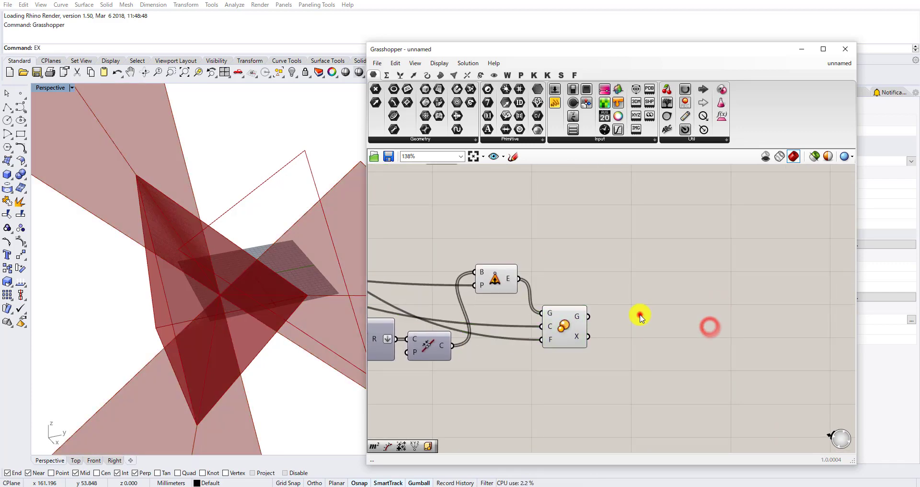
{"action": "type", "text": "xt"}
{"action": "key", "text": "Escape"}
{"action": "double_click", "coordinate": [632, 318]}
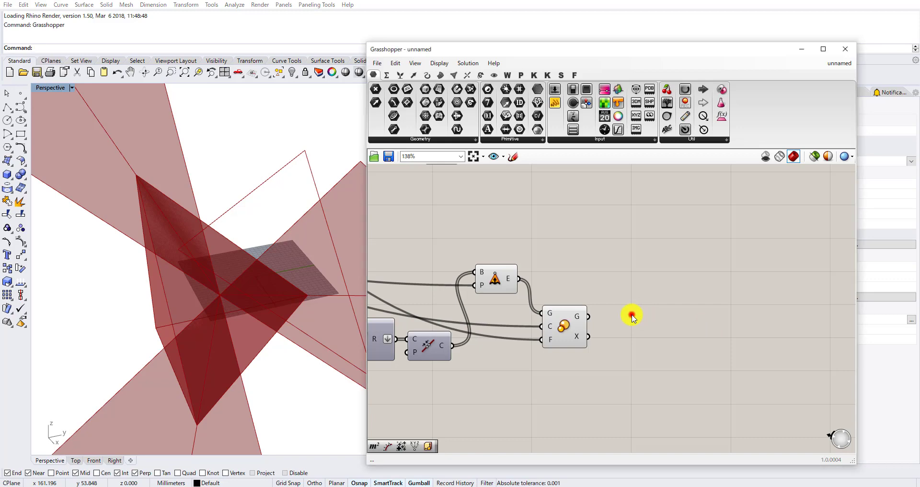
{"action": "type", "text": "ext"}
{"action": "left_click", "coordinate": [615, 301]}
{"action": "scroll", "coordinate": [598, 320], "scroll_direction": "up", "scroll_amount": 3}
{"action": "left_click_drag", "start_coordinate": [581, 315], "coordinate": [617, 302]}
{"action": "left_click_drag", "start_coordinate": [645, 310], "coordinate": [645, 319]}
{"action": "scroll", "coordinate": [645, 318], "scroll_direction": "down", "scroll_amount": 3}
{"action": "right_click_drag", "start_coordinate": [351, 336], "coordinate": [308, 266]}
Duplicate the Vector parameter that feeds the existing Amplitude, and place the copy near the Extrude Point component.
{"action": "scroll", "coordinate": [451, 229], "scroll_direction": "down", "scroll_amount": 6}
{"action": "right_click_drag", "start_coordinate": [488, 239], "coordinate": [608, 317]}
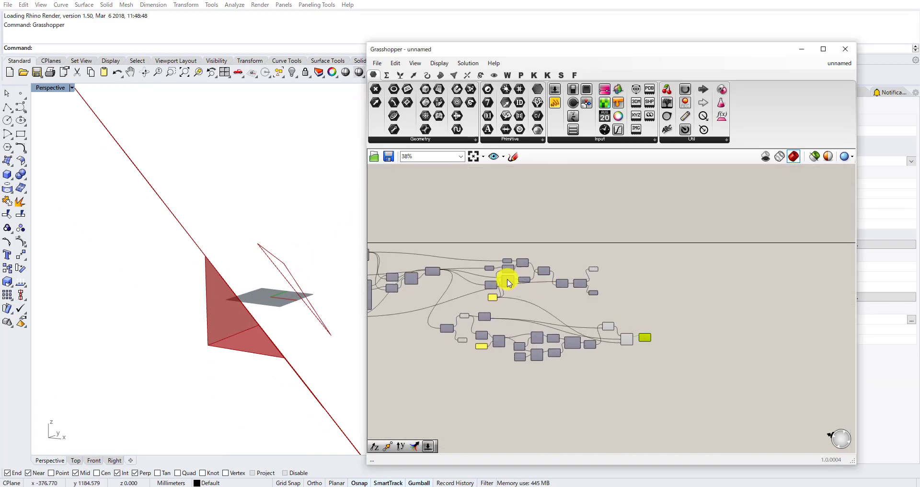
{"action": "scroll", "coordinate": [476, 264], "scroll_direction": "up", "scroll_amount": 6}
{"action": "scroll", "coordinate": [544, 252], "scroll_direction": "up", "scroll_amount": 3}
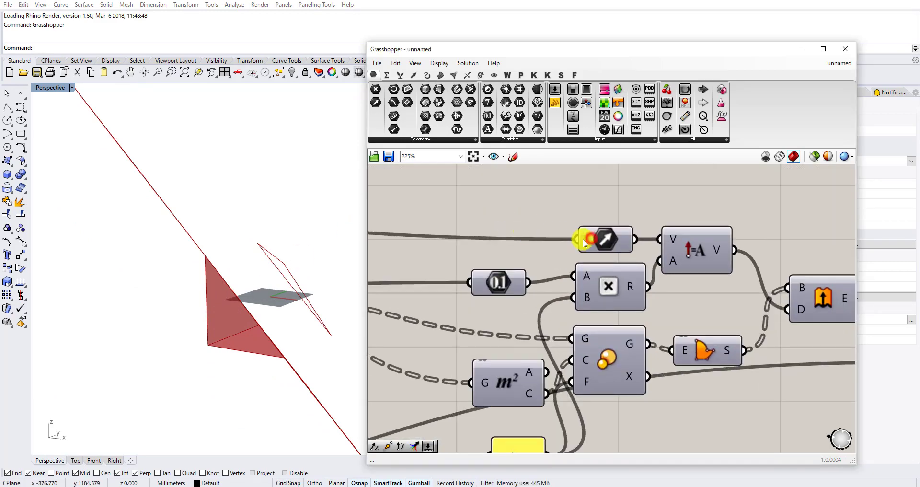
{"action": "left_click_drag", "start_coordinate": [583, 242], "coordinate": [606, 262]}
{"action": "key", "text": "ctrl+c"}
{"action": "key", "text": "ctrl+v"}
{"action": "scroll", "coordinate": [494, 186], "scroll_direction": "down", "scroll_amount": 8}
{"action": "scroll", "coordinate": [606, 265], "scroll_direction": "up", "scroll_amount": 3}
{"action": "scroll", "coordinate": [606, 265], "scroll_direction": "up", "scroll_amount": 1}
{"action": "right_click_drag", "start_coordinate": [461, 176], "coordinate": [472, 214]}
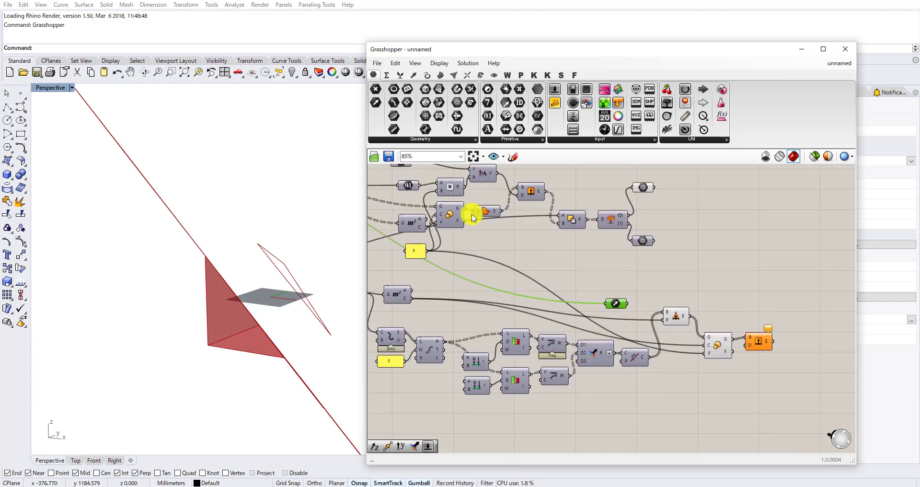
{"action": "scroll", "coordinate": [462, 214], "scroll_direction": "up", "scroll_amount": 2}
{"action": "right_click_drag", "start_coordinate": [472, 261], "coordinate": [491, 316]}
{"action": "left_click_drag", "start_coordinate": [420, 204], "coordinate": [677, 393]}
{"action": "right_click_drag", "start_coordinate": [719, 382], "coordinate": [589, 263]}
{"action": "scroll", "coordinate": [588, 264], "scroll_direction": "up", "scroll_amount": 2}
{"action": "left_click_drag", "start_coordinate": [543, 275], "coordinate": [528, 226]}
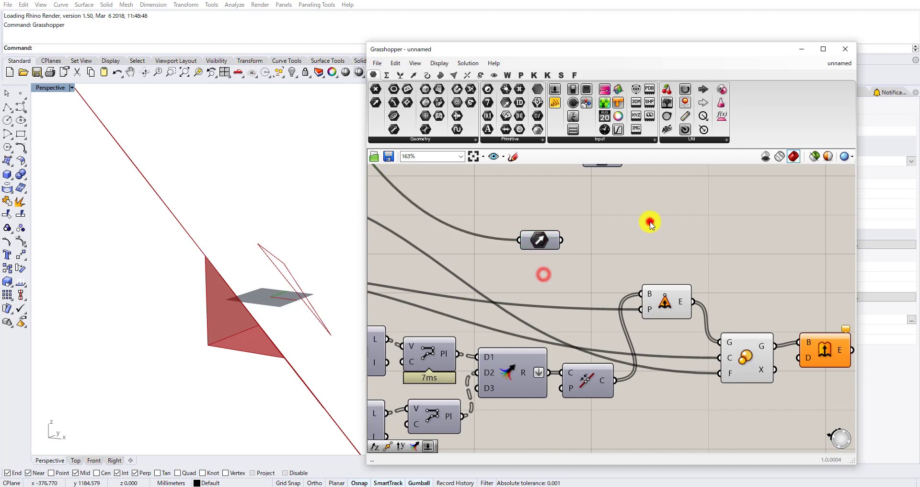
Add a second Amplitude component and connect the copied Vector parameter to its V input.
{"action": "double_click", "coordinate": [649, 220]}
{"action": "type", "text": "ampl"}
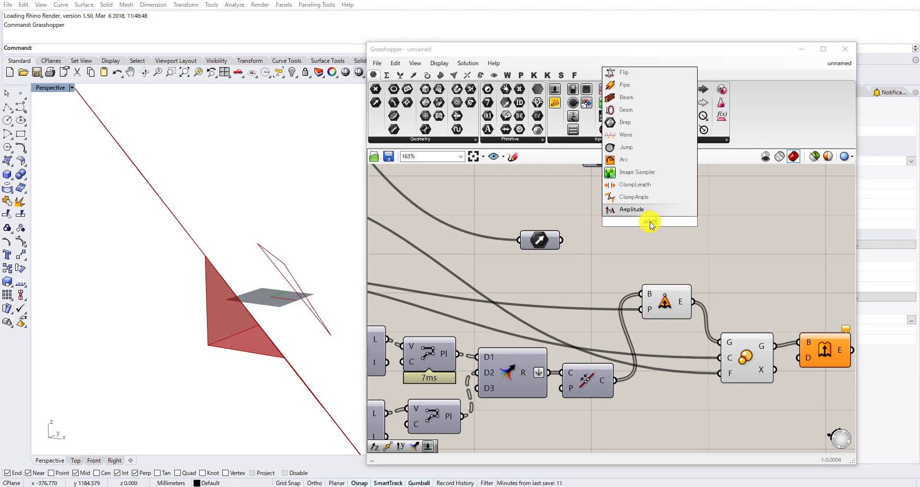
{"action": "key", "text": "Return"}
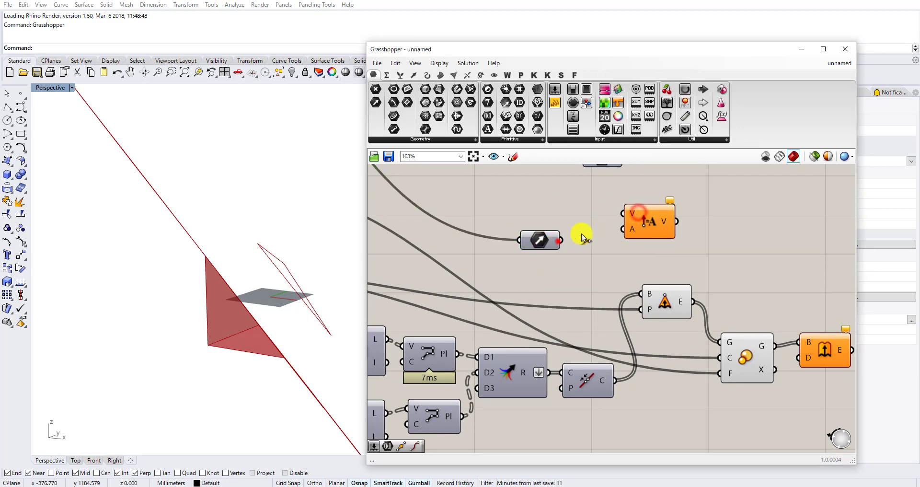
{"action": "left_click_drag", "start_coordinate": [559, 241], "coordinate": [642, 234]}
Connect the original upper Amplitude's V output to the new Extrude component's D input and inspect the extruded solids.
{"action": "scroll", "coordinate": [642, 235], "scroll_direction": "down", "scroll_amount": 4}
{"action": "right_click_drag", "start_coordinate": [537, 200], "coordinate": [569, 287]}
{"action": "scroll", "coordinate": [540, 232], "scroll_direction": "up", "scroll_amount": 2}
{"action": "scroll", "coordinate": [583, 236], "scroll_direction": "up", "scroll_amount": 2}
{"action": "left_click_drag", "start_coordinate": [598, 233], "coordinate": [725, 261]}
{"action": "scroll", "coordinate": [622, 198], "scroll_direction": "down", "scroll_amount": 9}
{"action": "scroll", "coordinate": [719, 290], "scroll_direction": "up", "scroll_amount": 9}
{"action": "scroll", "coordinate": [713, 257], "scroll_direction": "down", "scroll_amount": 6}
{"action": "right_click_drag", "start_coordinate": [276, 249], "coordinate": [193, 325]}
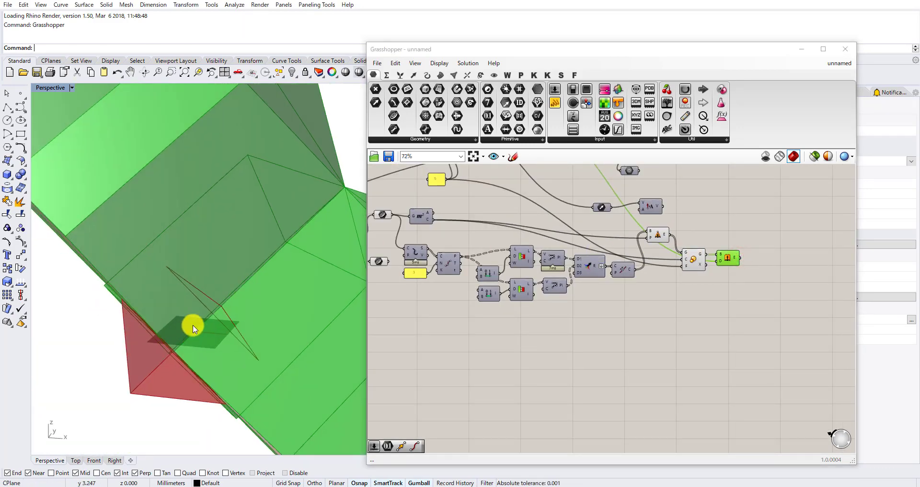
Delete the copied Vector parameter and the second Amplitude component.
{"action": "scroll", "coordinate": [698, 251], "scroll_direction": "down", "scroll_amount": 2}
{"action": "scroll", "coordinate": [640, 249], "scroll_direction": "up", "scroll_amount": 3}
{"action": "right_click_drag", "start_coordinate": [663, 238], "coordinate": [691, 307]}
{"action": "scroll", "coordinate": [700, 281], "scroll_direction": "down", "scroll_amount": 2}
{"action": "scroll", "coordinate": [693, 266], "scroll_direction": "up", "scroll_amount": 2}
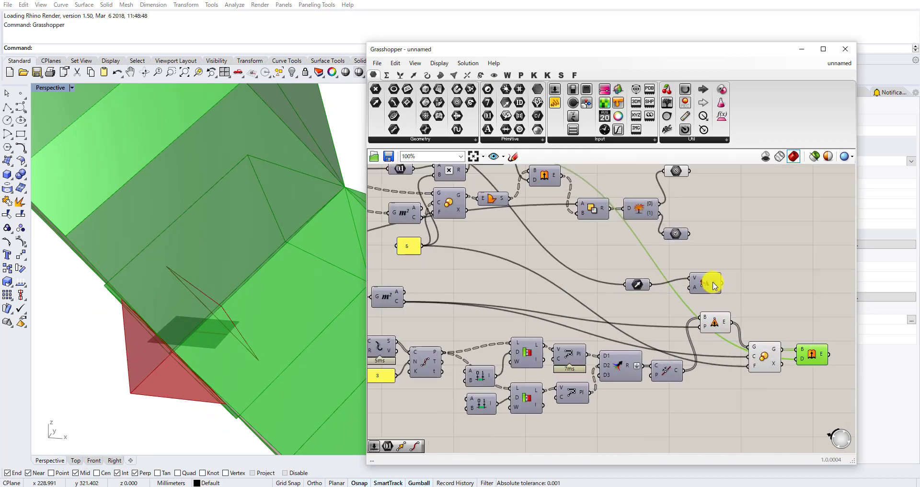
{"action": "left_click_drag", "start_coordinate": [726, 259], "coordinate": [636, 290]}
{"action": "key", "text": "Delete"}
Turn off the preview of the Extrude Point and Scale components.
{"action": "left_click_drag", "start_coordinate": [749, 297], "coordinate": [678, 367]}
{"action": "scroll", "coordinate": [687, 355], "scroll_direction": "up", "scroll_amount": 1}
{"action": "middle_click", "coordinate": [688, 356]}
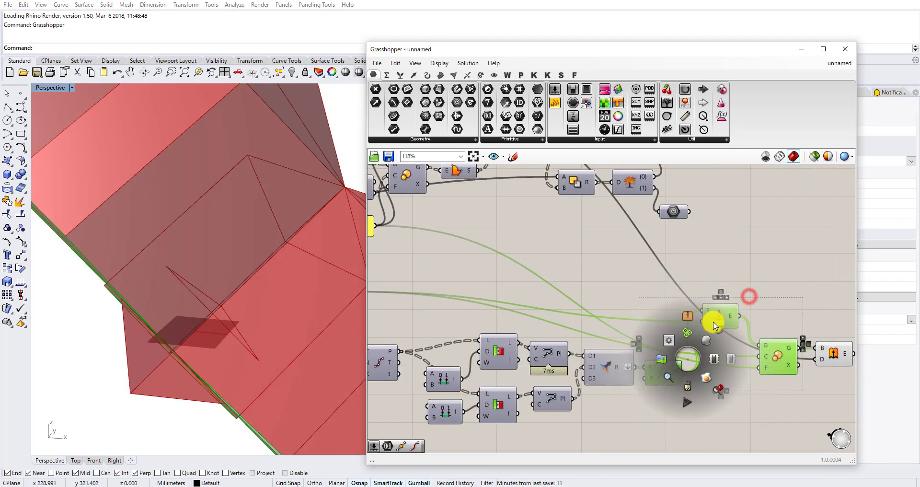
{"action": "left_click", "coordinate": [720, 328]}
{"action": "left_click", "coordinate": [748, 266]}
Turn on the preview of the lower parameter fed by the exploded tree's {1} output.
{"action": "scroll", "coordinate": [680, 215], "scroll_direction": "up", "scroll_amount": 2}
{"action": "right_click_drag", "start_coordinate": [680, 215], "coordinate": [617, 270]}
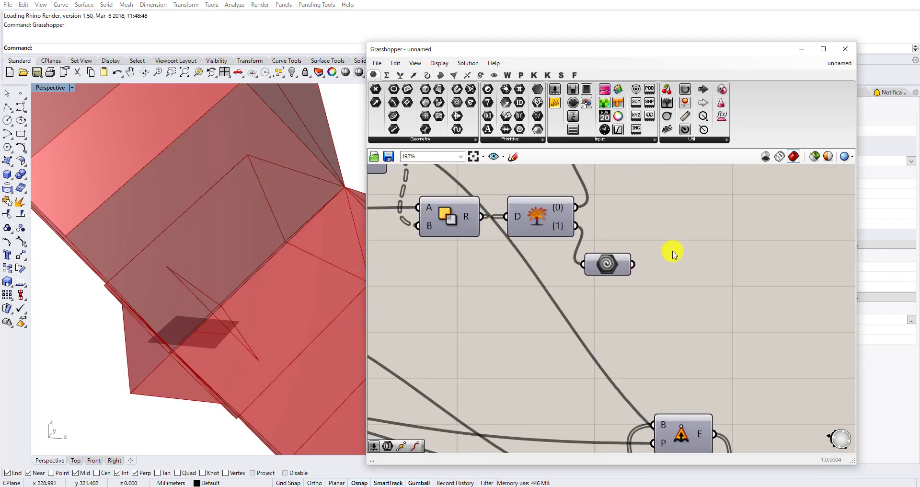
{"action": "scroll", "coordinate": [676, 278], "scroll_direction": "down", "scroll_amount": 4}
{"action": "scroll", "coordinate": [753, 386], "scroll_direction": "up", "scroll_amount": 3}
{"action": "left_click", "coordinate": [748, 343]}
{"action": "scroll", "coordinate": [560, 275], "scroll_direction": "up", "scroll_amount": 2}
{"action": "right_click_drag", "start_coordinate": [678, 261], "coordinate": [577, 332]}
{"action": "left_click", "coordinate": [595, 265]}
{"action": "middle_click", "coordinate": [595, 263]}
{"action": "left_click", "coordinate": [611, 250]}
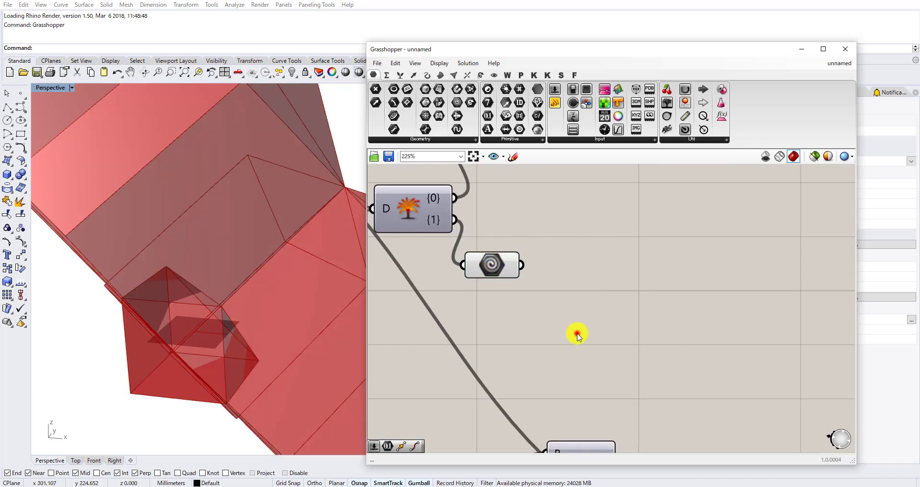
Add a Solid Intersection component and connect the {1} branch parameter to its A input.
{"action": "double_click", "coordinate": [577, 332]}
{"action": "type", "text": "solid inter"}
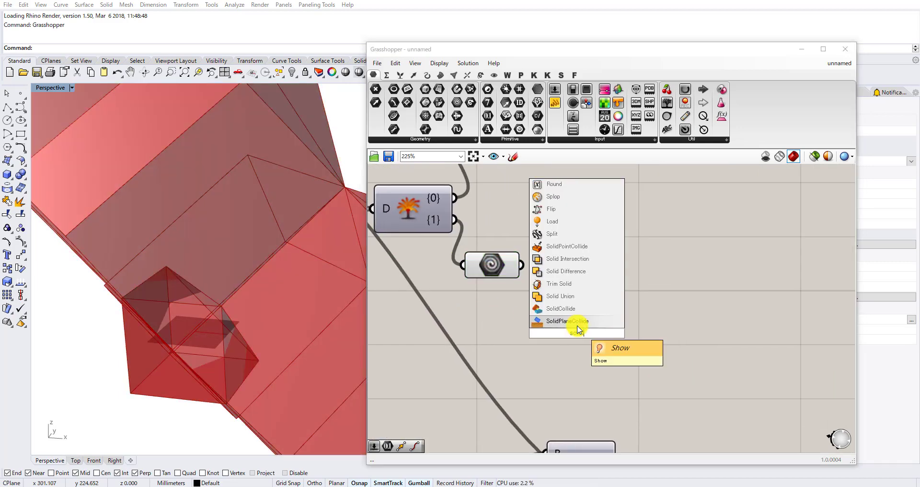
{"action": "left_click", "coordinate": [576, 321]}
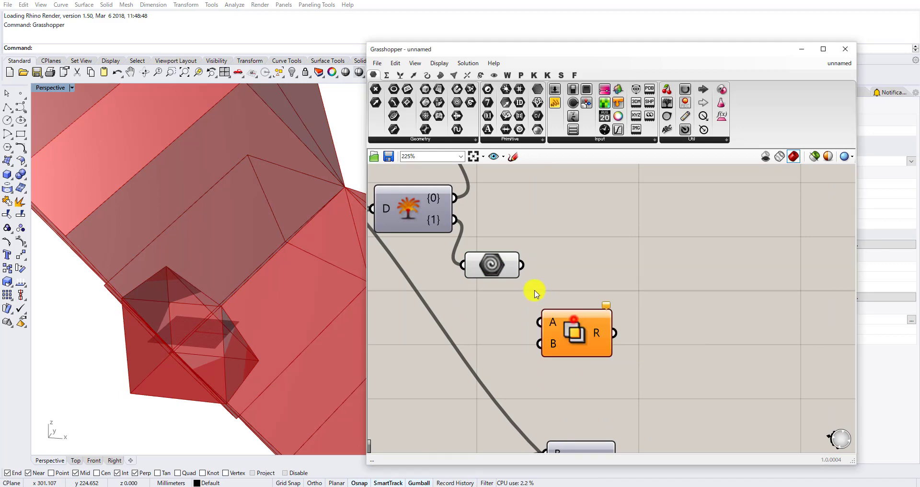
{"action": "left_click", "coordinate": [495, 262]}
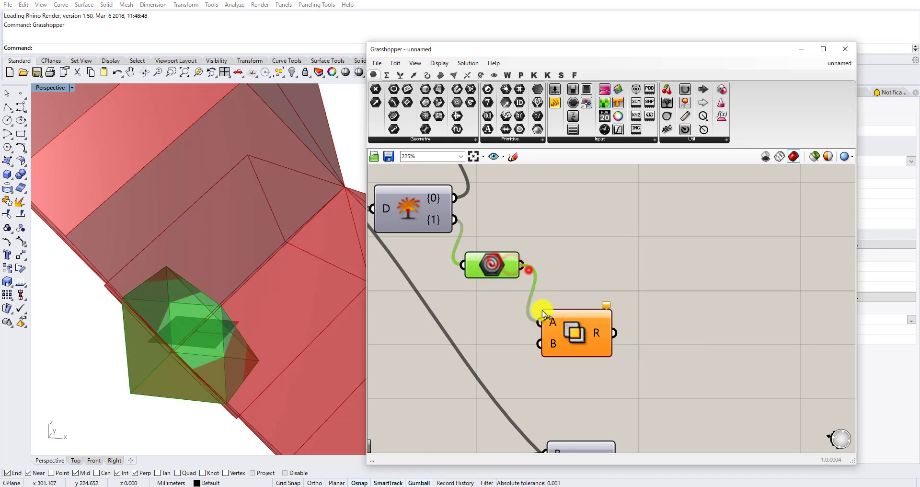
{"action": "scroll", "coordinate": [571, 329], "scroll_direction": "down", "scroll_amount": 3}
Move Solid Intersection beside the new Extrude component and connect the extrusion's E output to its B input.
{"action": "left_click_drag", "start_coordinate": [572, 328], "coordinate": [717, 378]}
{"action": "right_click_drag", "start_coordinate": [712, 415], "coordinate": [669, 372]}
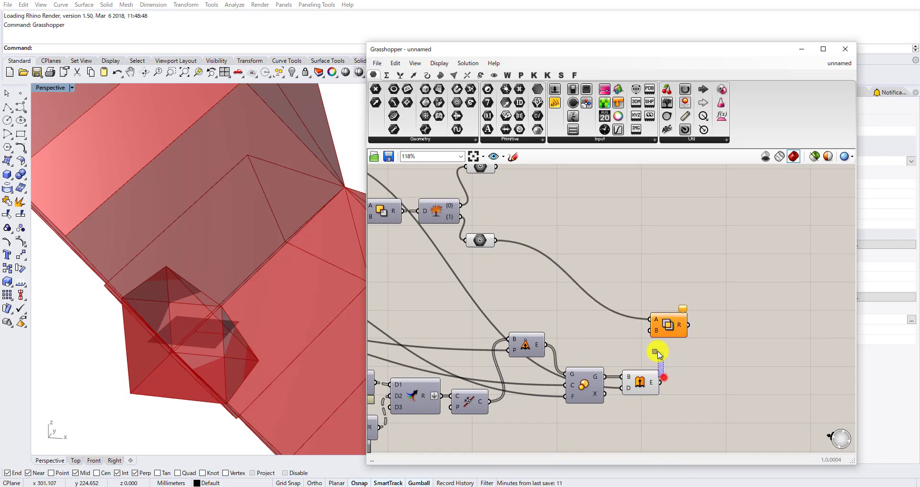
{"action": "scroll", "coordinate": [672, 326], "scroll_direction": "up", "scroll_amount": 1}
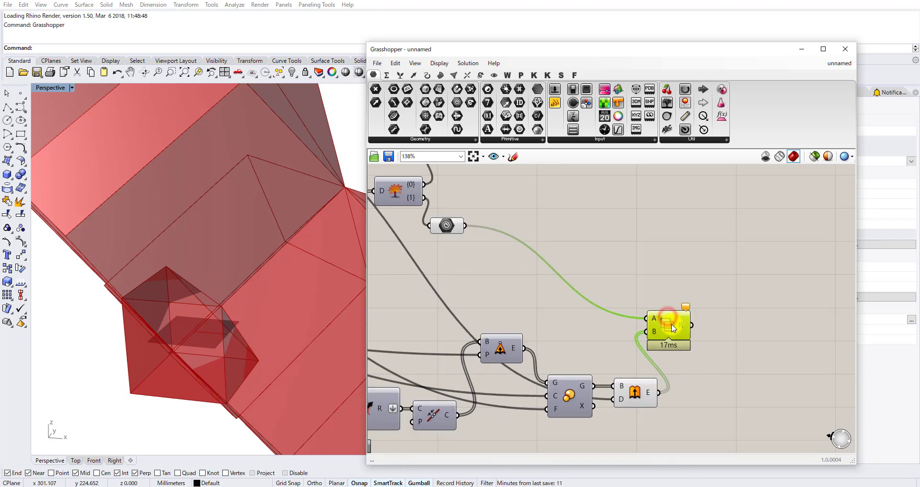
Graft the new Extrude component's E output and simplify the B input of Solid Intersection.
{"action": "right_click", "coordinate": [653, 392]}
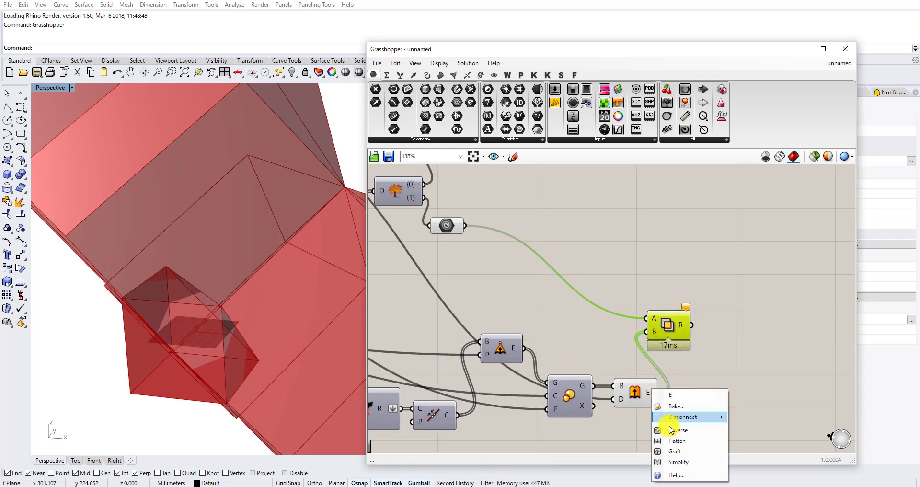
{"action": "left_click", "coordinate": [674, 452]}
{"action": "scroll", "coordinate": [662, 338], "scroll_direction": "up", "scroll_amount": 1}
{"action": "scroll", "coordinate": [632, 347], "scroll_direction": "up", "scroll_amount": 2}
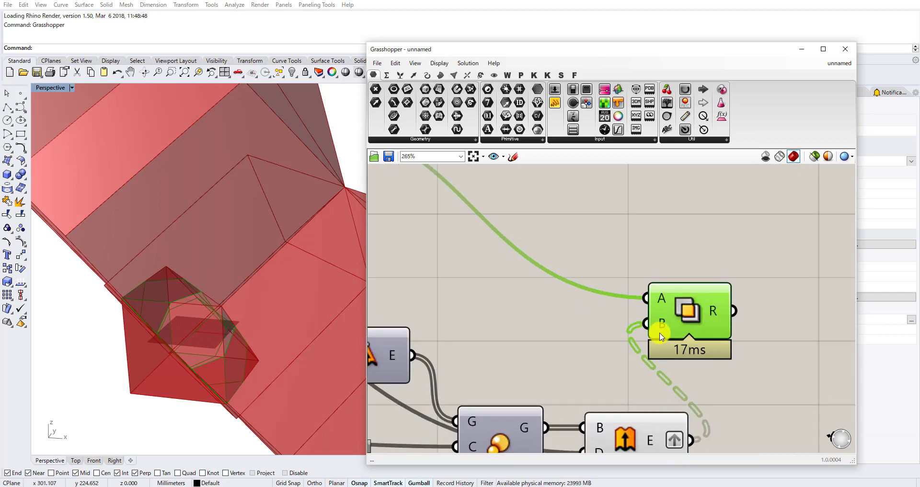
{"action": "right_click", "coordinate": [665, 320]}
{"action": "left_click", "coordinate": [690, 396]}
{"action": "scroll", "coordinate": [699, 339], "scroll_direction": "up", "scroll_amount": 1}
{"action": "scroll", "coordinate": [699, 339], "scroll_direction": "down", "scroll_amount": 5}
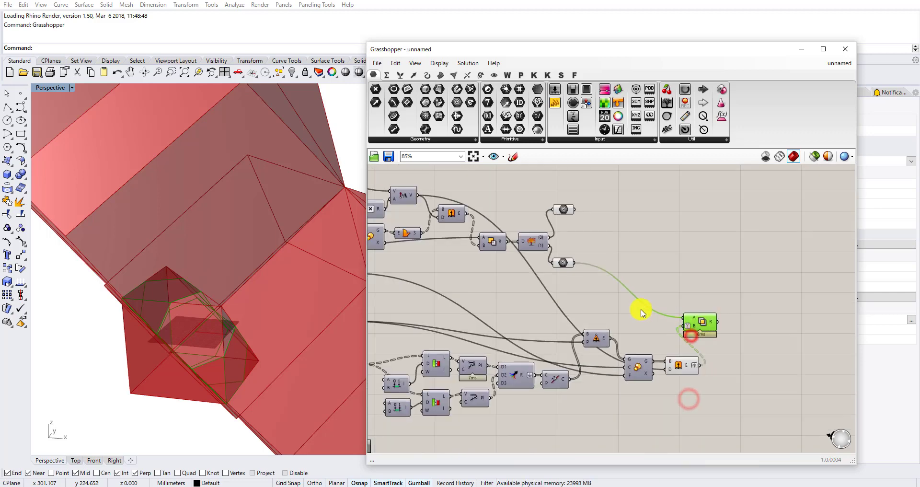
Turn off the preview of the {1} branch parameter and of the Extrude component feeding Solid Intersection.
{"action": "middle_click", "coordinate": [617, 283]}
{"action": "left_click", "coordinate": [641, 250]}
{"action": "scroll", "coordinate": [641, 249], "scroll_direction": "up", "scroll_amount": 1}
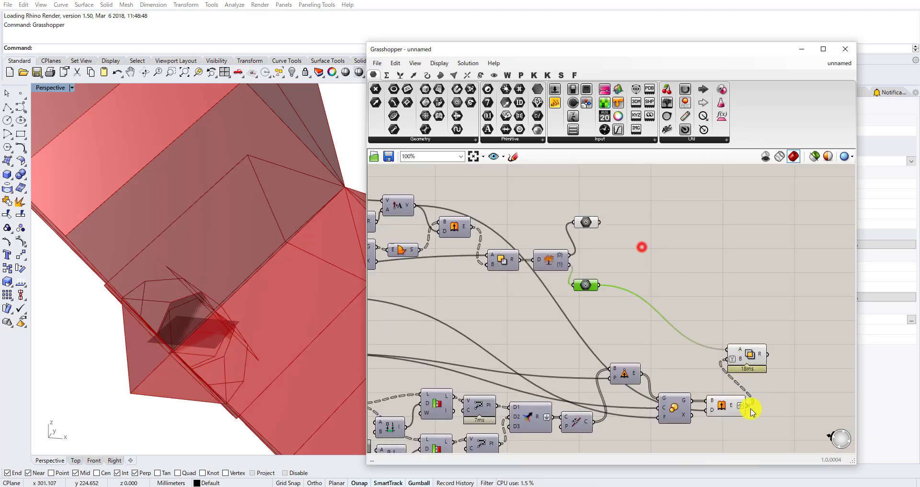
{"action": "left_click_drag", "start_coordinate": [766, 443], "coordinate": [700, 397]}
{"action": "middle_click", "coordinate": [700, 398]}
{"action": "left_click", "coordinate": [732, 358]}
Move the {0} branch parameter directly above the Solid Intersection component.
{"action": "right_click_drag", "start_coordinate": [639, 249], "coordinate": [634, 306]}
{"action": "scroll", "coordinate": [634, 307], "scroll_direction": "up", "scroll_amount": 2}
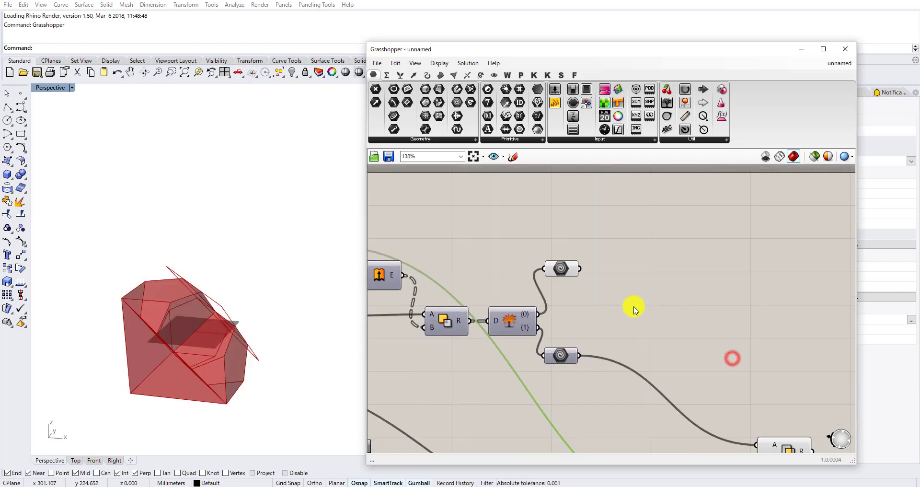
{"action": "left_click_drag", "start_coordinate": [633, 305], "coordinate": [552, 256]}
{"action": "middle_click", "coordinate": [599, 279]}
{"action": "scroll", "coordinate": [659, 221], "scroll_direction": "down", "scroll_amount": 2}
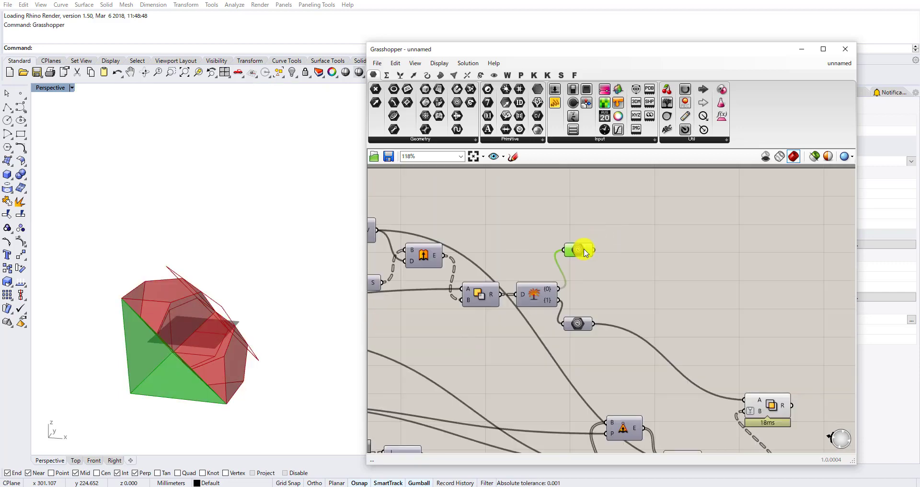
{"action": "left_click_drag", "start_coordinate": [787, 353], "coordinate": [768, 376]}
{"action": "right_click_drag", "start_coordinate": [357, 323], "coordinate": [273, 316]}
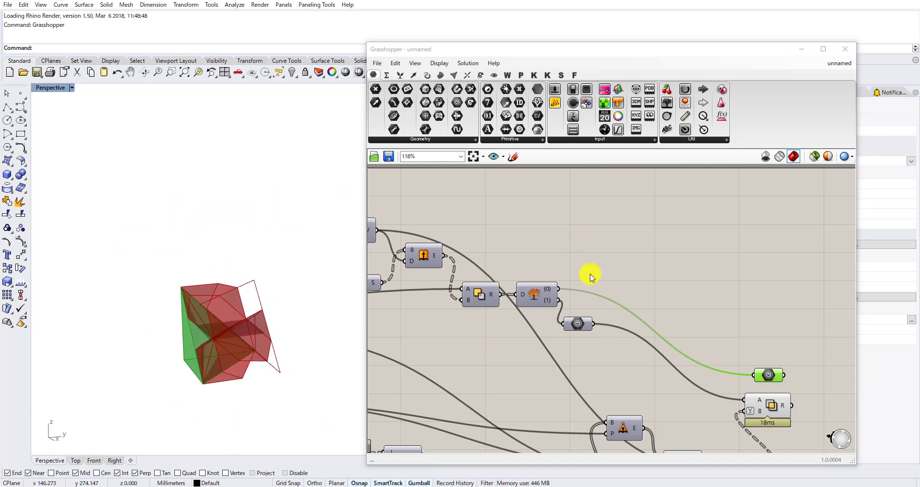
{"action": "left_click", "coordinate": [589, 271]}
Turn off the preview of the components in the middle of the definition that draw the section curves.
{"action": "scroll", "coordinate": [590, 271], "scroll_direction": "down", "scroll_amount": 3}
{"action": "right_click_drag", "start_coordinate": [220, 337], "coordinate": [246, 327]}
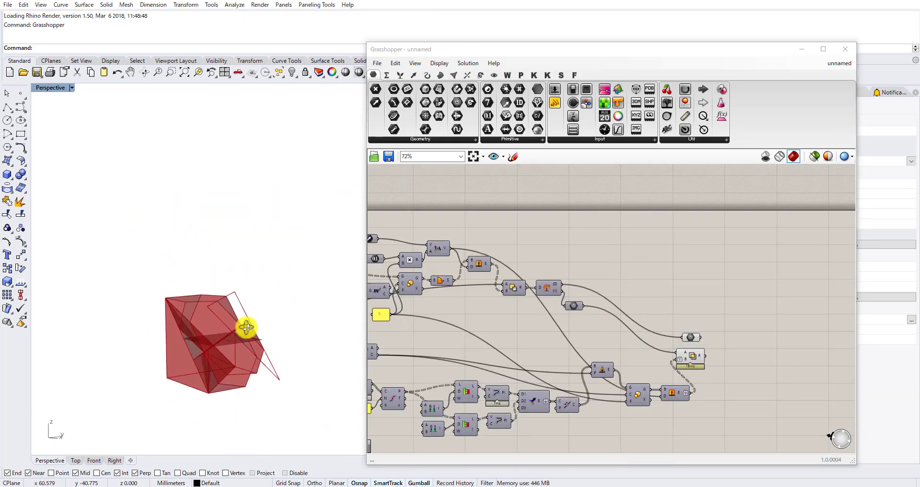
{"action": "scroll", "coordinate": [606, 318], "scroll_direction": "down", "scroll_amount": 4}
{"action": "right_click_drag", "start_coordinate": [515, 325], "coordinate": [618, 297]}
{"action": "scroll", "coordinate": [605, 306], "scroll_direction": "down", "scroll_amount": 1}
{"action": "scroll", "coordinate": [590, 337], "scroll_direction": "up", "scroll_amount": 2}
{"action": "left_click_drag", "start_coordinate": [582, 354], "coordinate": [478, 236]}
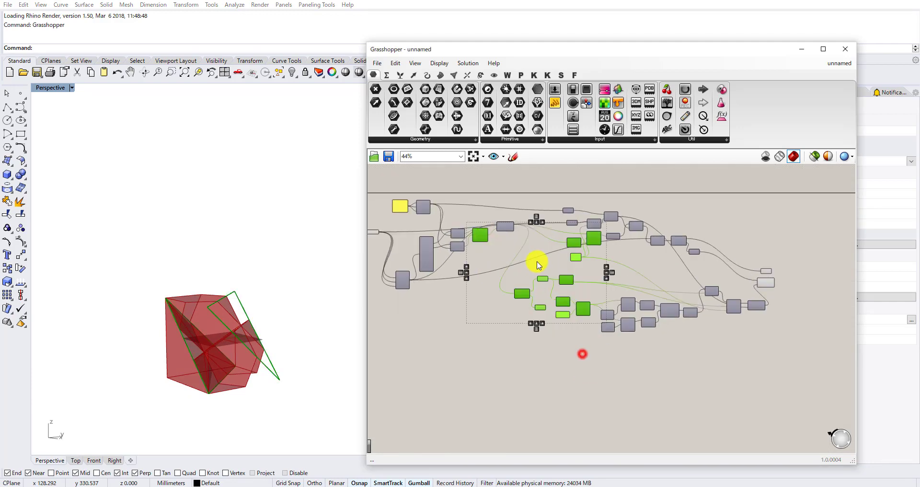
{"action": "middle_click", "coordinate": [536, 261]}
{"action": "left_click", "coordinate": [567, 226]}
{"action": "scroll", "coordinate": [236, 334], "scroll_direction": "up", "scroll_amount": 5}
{"action": "right_click_drag", "start_coordinate": [253, 341], "coordinate": [349, 337]}
{"action": "scroll", "coordinate": [704, 288], "scroll_direction": "up", "scroll_amount": 7}
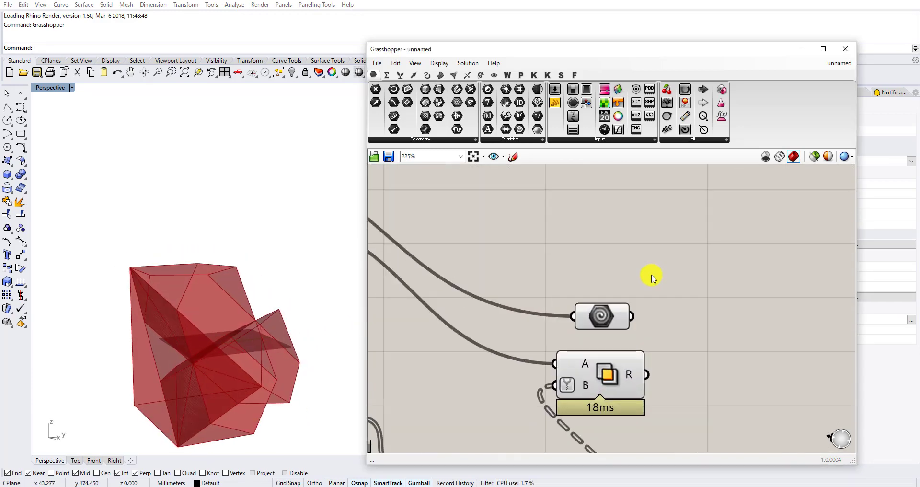
Align the {0} parameter over Solid Intersection and move both components farther away from the Extrude component.
{"action": "left_click", "coordinate": [619, 314]}
{"action": "left_click_drag", "start_coordinate": [618, 311], "coordinate": [627, 306]}
{"action": "left_click_drag", "start_coordinate": [654, 240], "coordinate": [598, 371]}
{"action": "left_click_drag", "start_coordinate": [602, 377], "coordinate": [660, 320]}
{"action": "scroll", "coordinate": [719, 338], "scroll_direction": "down", "scroll_amount": 2}
{"action": "right_click_drag", "start_coordinate": [718, 338], "coordinate": [614, 353]}
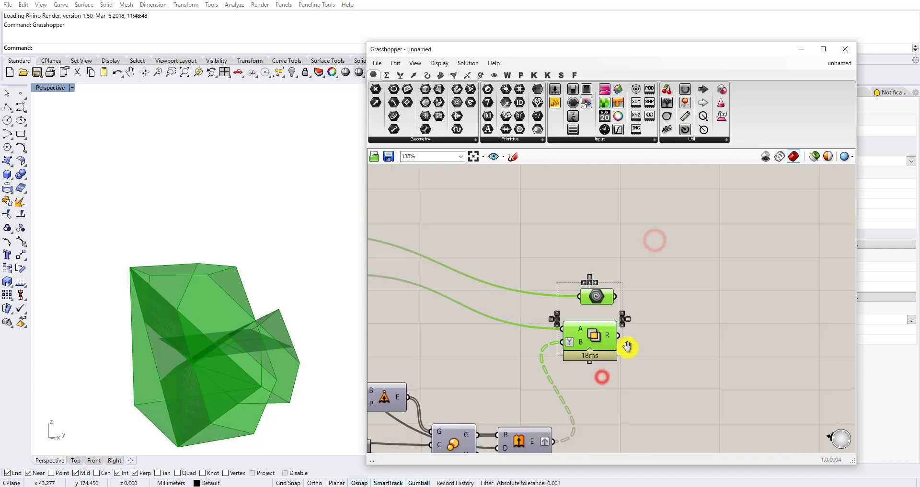
{"action": "left_click", "coordinate": [669, 349]}
Examine the {0} branch solid together with the Solid Intersection result from several angles.
{"action": "scroll", "coordinate": [262, 315], "scroll_direction": "down", "scroll_amount": 2}
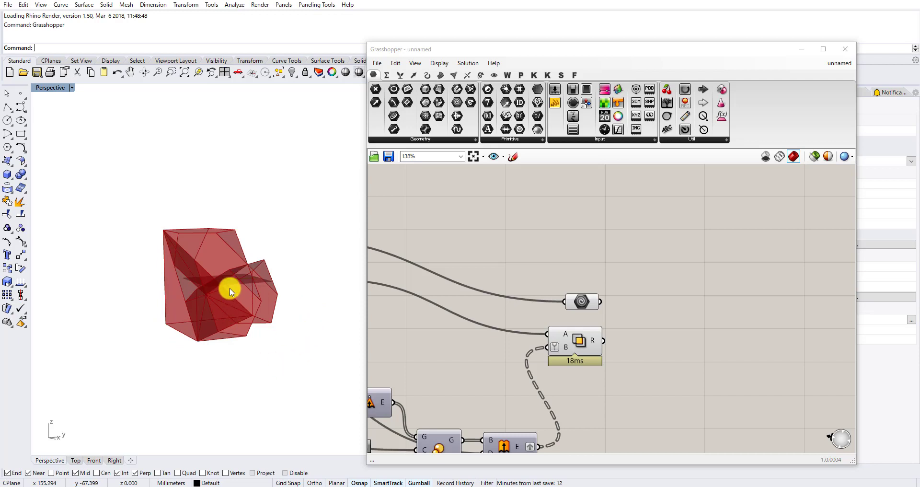
{"action": "scroll", "coordinate": [230, 288], "scroll_direction": "down", "scroll_amount": 5}
{"action": "right_click_drag", "start_coordinate": [230, 288], "coordinate": [249, 319]}
{"action": "scroll", "coordinate": [241, 293], "scroll_direction": "up", "scroll_amount": 11}
{"action": "scroll", "coordinate": [696, 320], "scroll_direction": "down", "scroll_amount": 2}
{"action": "scroll", "coordinate": [623, 356], "scroll_direction": "up", "scroll_amount": 3}
{"action": "left_click_drag", "start_coordinate": [672, 372], "coordinate": [587, 285]}
{"action": "left_click_drag", "start_coordinate": [597, 321], "coordinate": [691, 318]}
{"action": "scroll", "coordinate": [664, 314], "scroll_direction": "down", "scroll_amount": 4}
{"action": "scroll", "coordinate": [663, 368], "scroll_direction": "up", "scroll_amount": 3}
{"action": "left_click", "coordinate": [662, 369]}
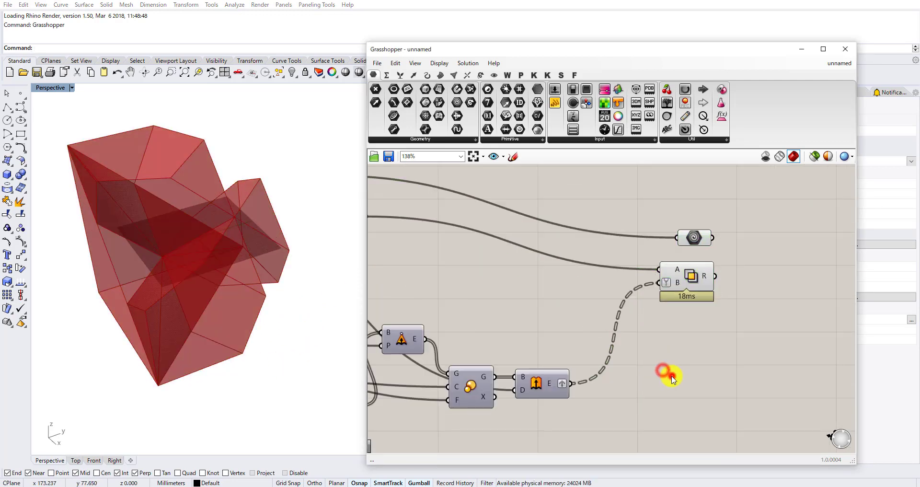
{"action": "double_click", "coordinate": [672, 378]}
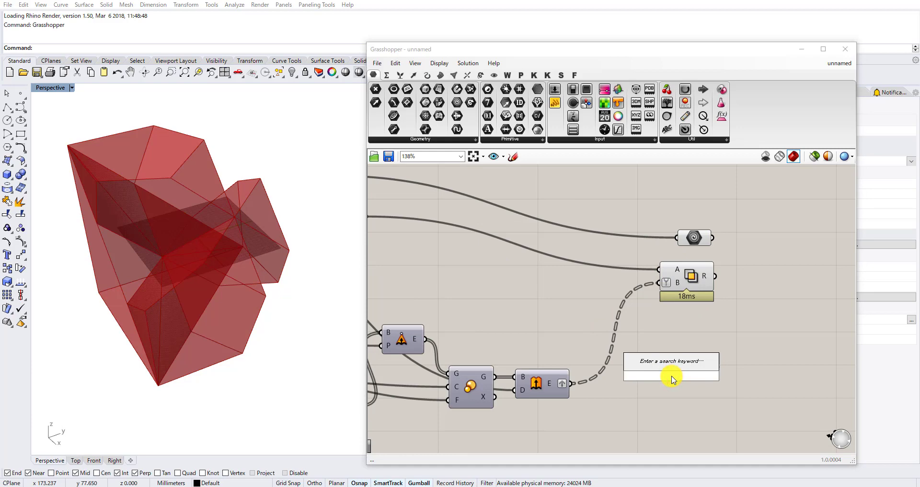
{"action": "type", "text": "recta"}
{"action": "key", "text": "Escape"}
Add a Deconstruct Brep component and connect the box component's B output to its B input.
{"action": "scroll", "coordinate": [596, 297], "scroll_direction": "down", "scroll_amount": 6}
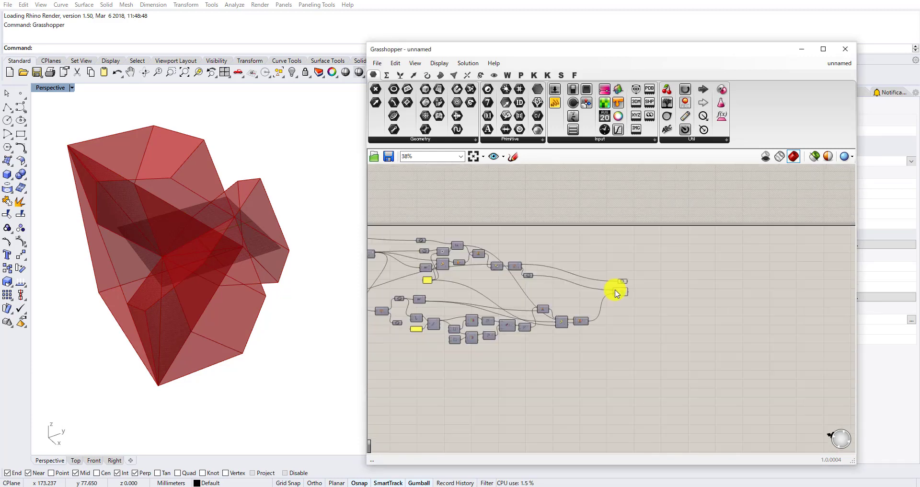
{"action": "scroll", "coordinate": [509, 303], "scroll_direction": "up", "scroll_amount": 8}
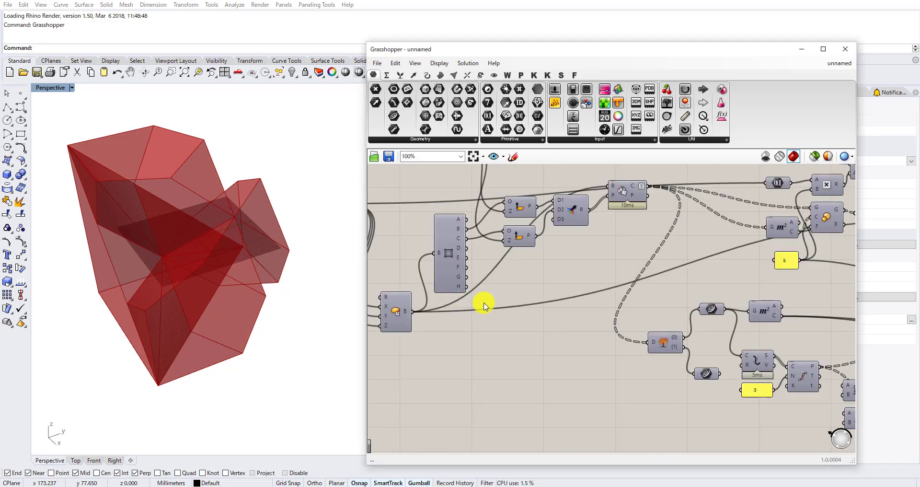
{"action": "double_click", "coordinate": [576, 345]}
{"action": "type", "text": "deco"}
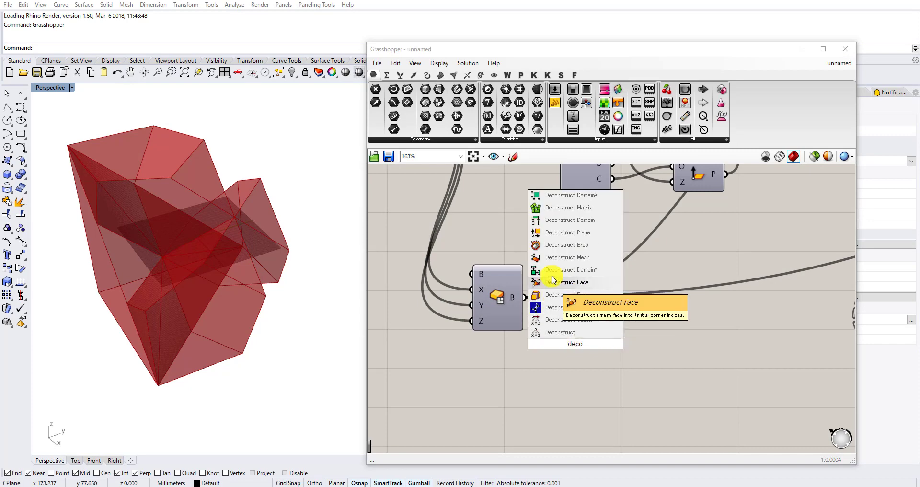
{"action": "left_click", "coordinate": [566, 244]}
{"action": "scroll", "coordinate": [519, 306], "scroll_direction": "up", "scroll_amount": 3}
{"action": "left_click_drag", "start_coordinate": [553, 377], "coordinate": [554, 383]}
{"action": "scroll", "coordinate": [598, 378], "scroll_direction": "down", "scroll_amount": 5}
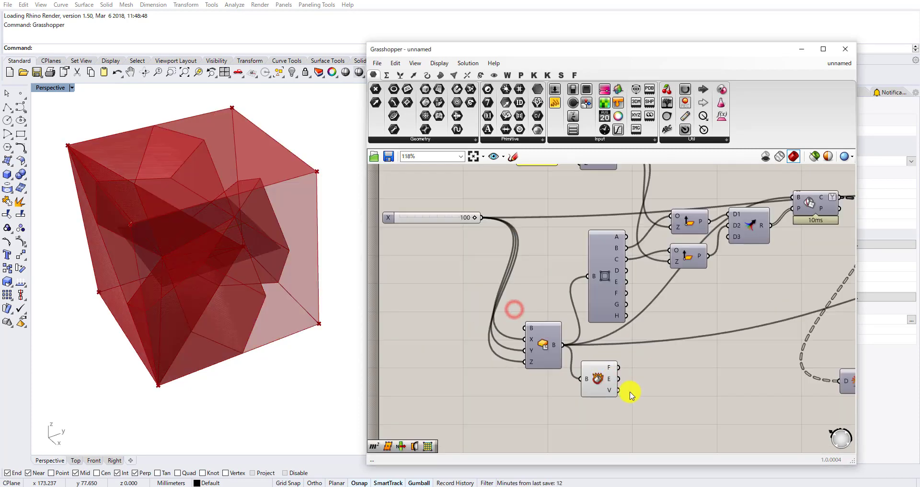
Move Deconstruct Brep to free space below the box component.
{"action": "scroll", "coordinate": [629, 391], "scroll_direction": "up", "scroll_amount": 2}
{"action": "right_click_drag", "start_coordinate": [618, 392], "coordinate": [568, 314]}
{"action": "left_click_drag", "start_coordinate": [541, 314], "coordinate": [524, 364]}
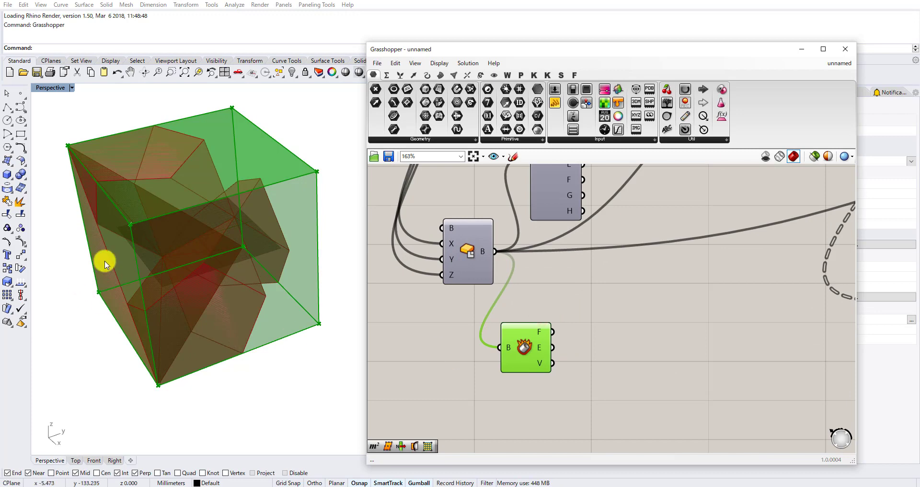
{"action": "right_click_drag", "start_coordinate": [306, 328], "coordinate": [338, 302]}
{"action": "left_click_drag", "start_coordinate": [526, 364], "coordinate": [496, 391]}
Add an Area component and connect Deconstruct Brep's F output to its G input.
{"action": "double_click", "coordinate": [565, 354]}
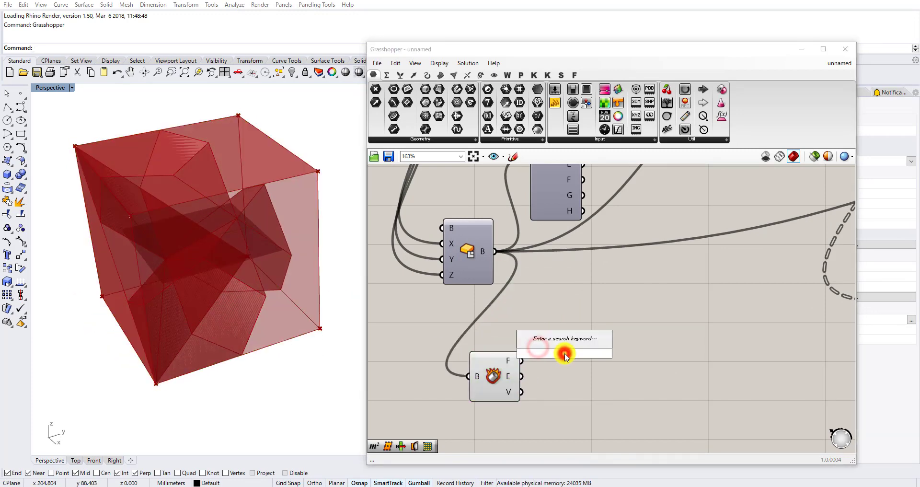
{"action": "type", "text": "d"}
{"action": "type", "text": "area"}
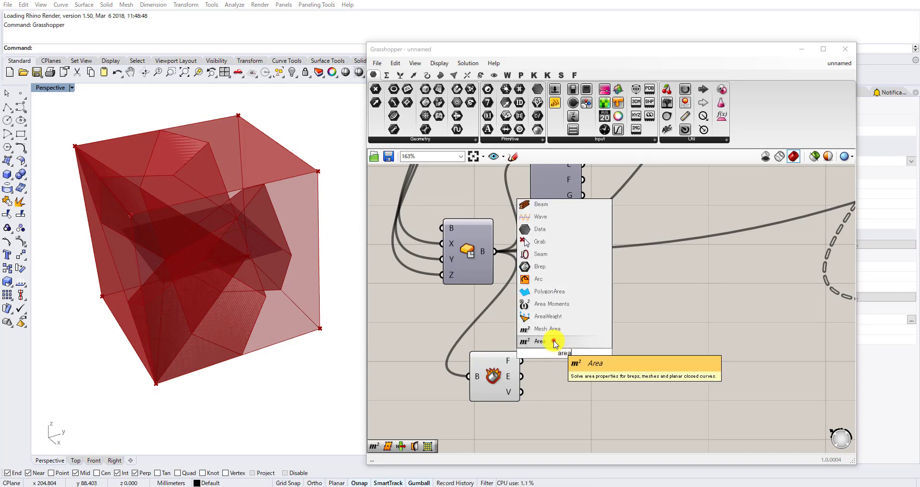
{"action": "left_click", "coordinate": [554, 340]}
{"action": "left_click_drag", "start_coordinate": [529, 360], "coordinate": [537, 353]}
Add a point Deconstruct component and connect the Area component's C output to its P input.
{"action": "left_click", "coordinate": [635, 350]}
{"action": "double_click", "coordinate": [635, 350]}
{"action": "type", "text": "decon"}
{"action": "left_click", "coordinate": [622, 336]}
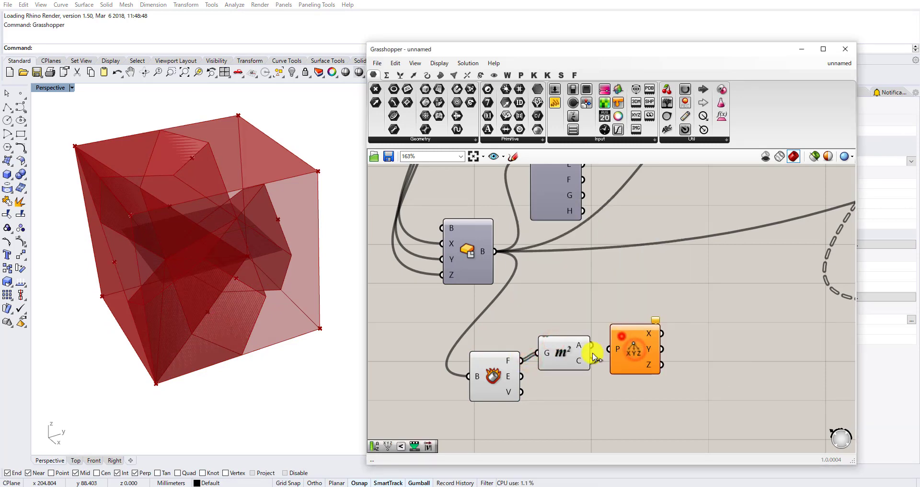
{"action": "left_click_drag", "start_coordinate": [595, 360], "coordinate": [609, 350]}
{"action": "left_click_drag", "start_coordinate": [633, 352], "coordinate": [629, 363]}
Move Deconstruct Brep, Area and the point Deconstruct together farther below the box component.
{"action": "left_click_drag", "start_coordinate": [654, 420], "coordinate": [461, 333]}
{"action": "left_click_drag", "start_coordinate": [614, 376], "coordinate": [548, 411]}
{"action": "scroll", "coordinate": [642, 362], "scroll_direction": "up", "scroll_amount": 2}
{"action": "left_click", "coordinate": [634, 360]}
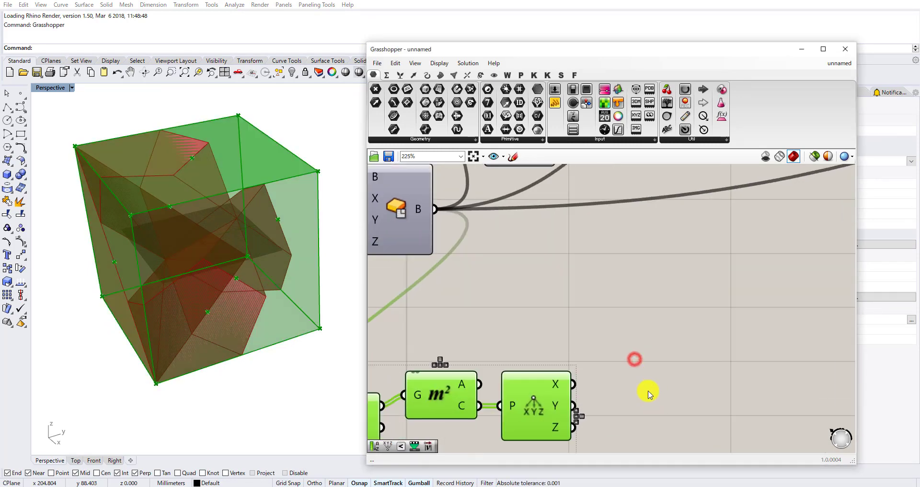
{"action": "right_click_drag", "start_coordinate": [640, 404], "coordinate": [602, 306]}
{"action": "scroll", "coordinate": [588, 337], "scroll_direction": "up", "scroll_amount": 2}
Add a Sort List component with the Z coordinates connected to K and the box faces to A.
{"action": "double_click", "coordinate": [588, 338]}
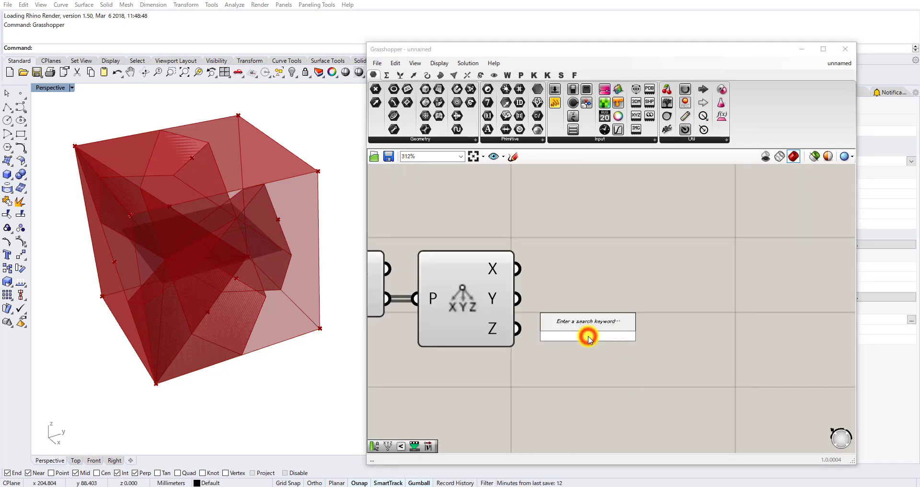
{"action": "type", "text": "s"}
{"action": "left_click", "coordinate": [574, 328]}
{"action": "left_click_drag", "start_coordinate": [517, 331], "coordinate": [539, 323]}
{"action": "scroll", "coordinate": [578, 331], "scroll_direction": "down", "scroll_amount": 3}
{"action": "left_click_drag", "start_coordinate": [580, 332], "coordinate": [614, 355]}
{"action": "scroll", "coordinate": [613, 288], "scroll_direction": "down", "scroll_amount": 2}
{"action": "scroll", "coordinate": [494, 304], "scroll_direction": "up", "scroll_amount": 1}
Add a List Item component and connect Sort List's A output to its L input.
{"action": "double_click", "coordinate": [653, 382]}
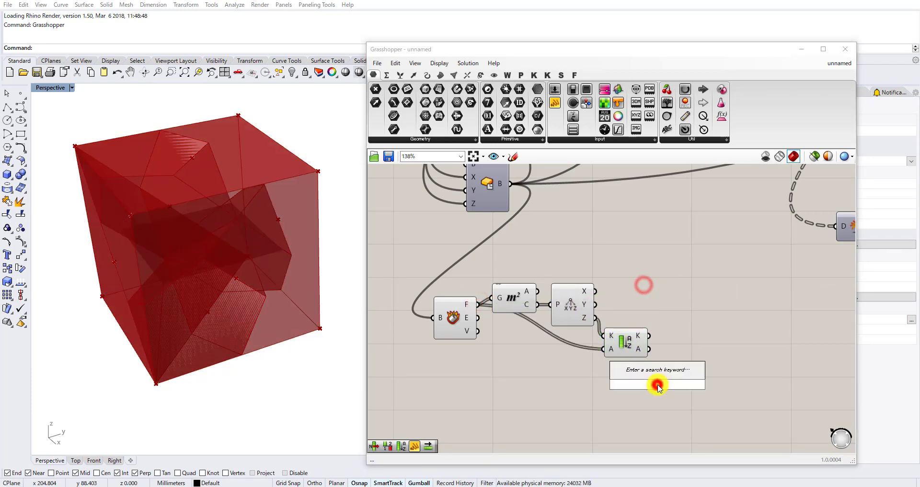
{"action": "type", "text": "item"}
{"action": "left_click", "coordinate": [633, 374]}
{"action": "scroll", "coordinate": [639, 363], "scroll_direction": "up", "scroll_amount": 1}
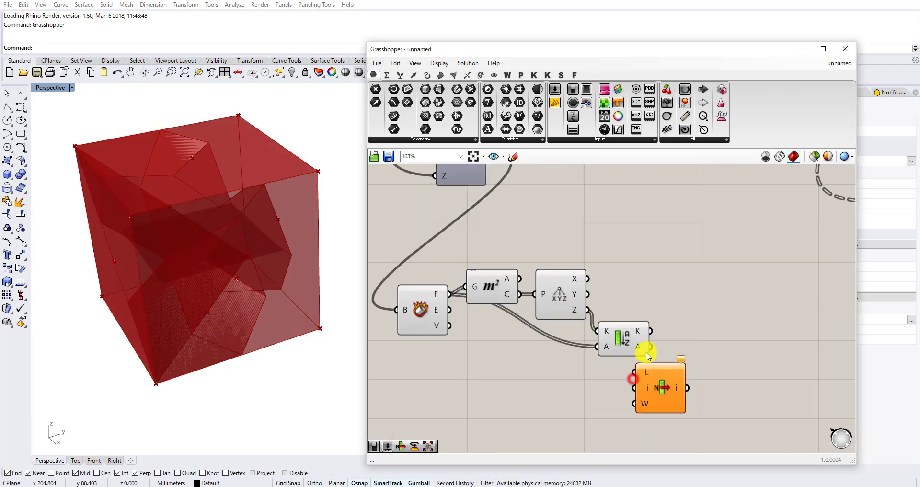
{"action": "scroll", "coordinate": [665, 389], "scroll_direction": "down", "scroll_amount": 3}
Turn off the preview of Deconstruct Brep, Area, the point Deconstruct and Sort List.
{"action": "left_click_drag", "start_coordinate": [656, 384], "coordinate": [527, 327]}
{"action": "scroll", "coordinate": [531, 328], "scroll_direction": "down", "scroll_amount": 1}
{"action": "middle_click", "coordinate": [535, 326]}
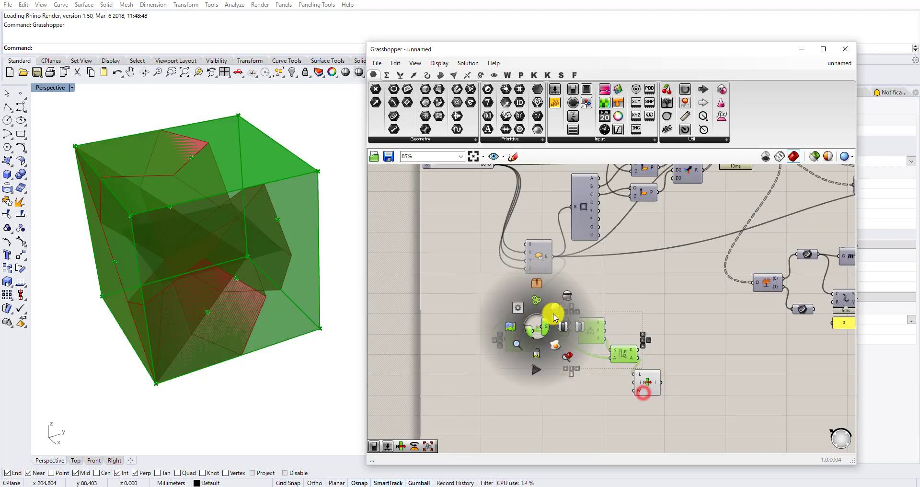
{"action": "left_click", "coordinate": [566, 301]}
{"action": "left_click", "coordinate": [652, 384]}
Add a Geometry parameter and connect the List Item output to it.
{"action": "double_click", "coordinate": [694, 382]}
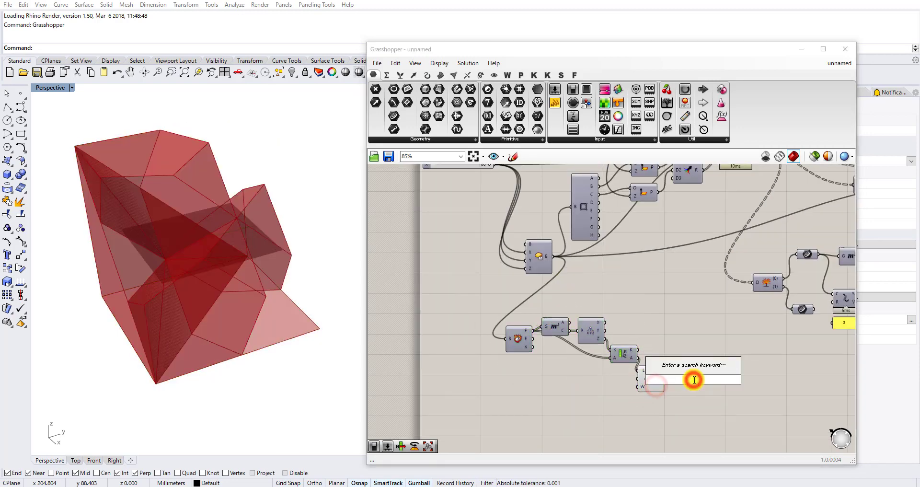
{"action": "type", "text": "se"}
{"action": "double_click", "coordinate": [679, 407]}
{"action": "type", "text": "ge"}
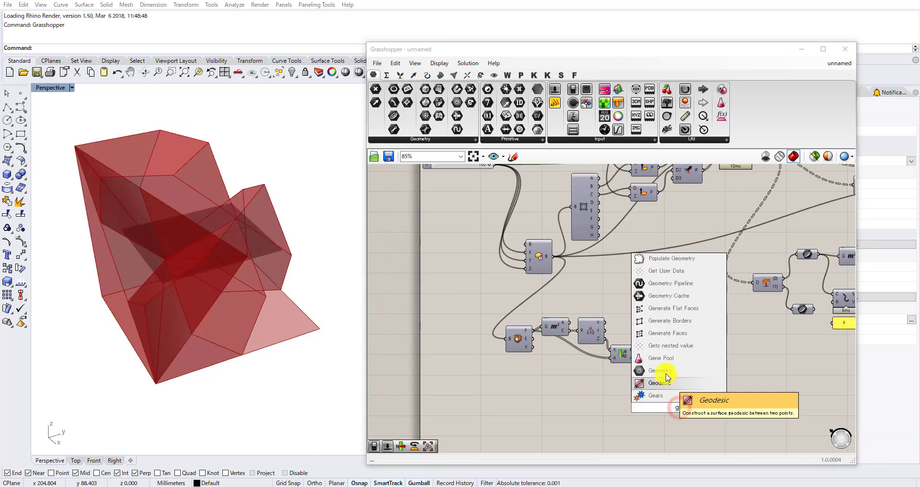
{"action": "left_click", "coordinate": [666, 379]}
Turn off List Item's preview and move the Geometry parameter below Solid Intersection at the end of the definition.
{"action": "middle_click", "coordinate": [658, 384]}
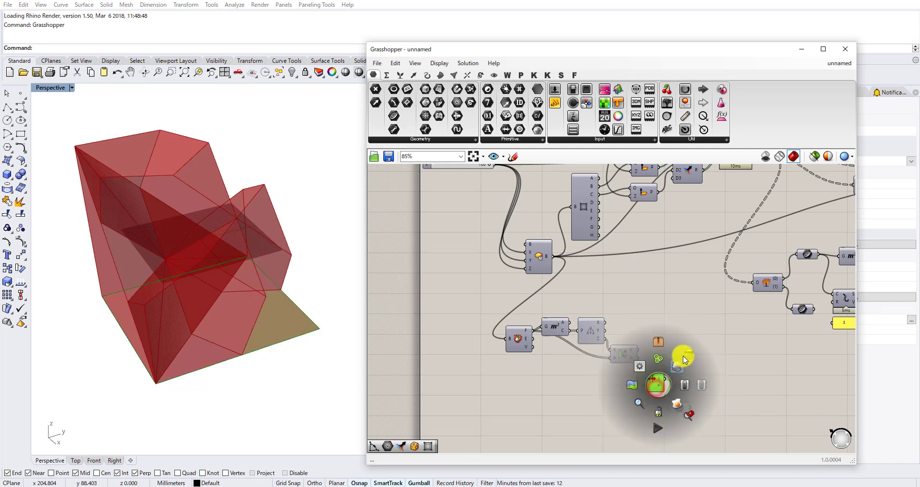
{"action": "left_click", "coordinate": [680, 362]}
{"action": "left_click_drag", "start_coordinate": [679, 407], "coordinate": [720, 303]}
{"action": "scroll", "coordinate": [565, 319], "scroll_direction": "down", "scroll_amount": 7}
{"action": "scroll", "coordinate": [711, 318], "scroll_direction": "up", "scroll_amount": 7}
{"action": "scroll", "coordinate": [709, 332], "scroll_direction": "up", "scroll_amount": 4}
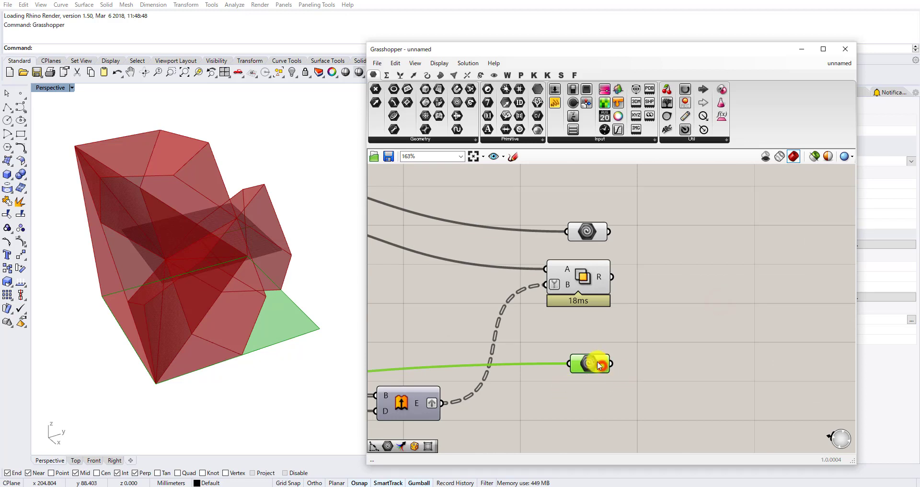
{"action": "left_click_drag", "start_coordinate": [599, 365], "coordinate": [551, 415]}
Add an Extrude component, connect the Geometry parameter to its B input and arrange both below Solid Intersection.
{"action": "double_click", "coordinate": [606, 394]}
{"action": "type", "text": "extrude"}
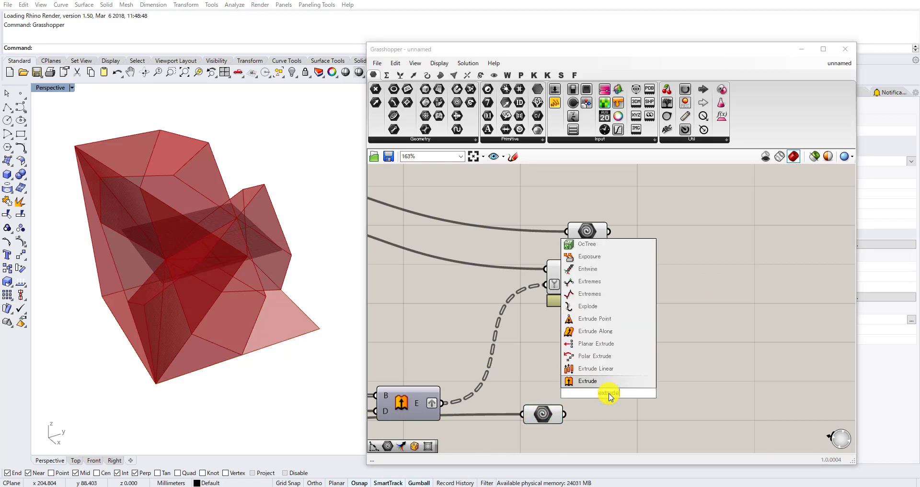
{"action": "left_click", "coordinate": [596, 385]}
{"action": "left_click_drag", "start_coordinate": [575, 385], "coordinate": [580, 386]}
{"action": "right_click_drag", "start_coordinate": [608, 389], "coordinate": [615, 279]}
{"action": "left_click_drag", "start_coordinate": [628, 326], "coordinate": [548, 281]}
{"action": "left_click_drag", "start_coordinate": [548, 307], "coordinate": [552, 340]}
{"action": "left_click", "coordinate": [595, 373]}
{"action": "left_click_drag", "start_coordinate": [618, 322], "coordinate": [604, 377]}
Add a Unit Z vector component and connect its V output to the new Extrude component's D input.
{"action": "double_click", "coordinate": [568, 385]}
{"action": "type", "text": "z"}
{"action": "left_click", "coordinate": [562, 370]}
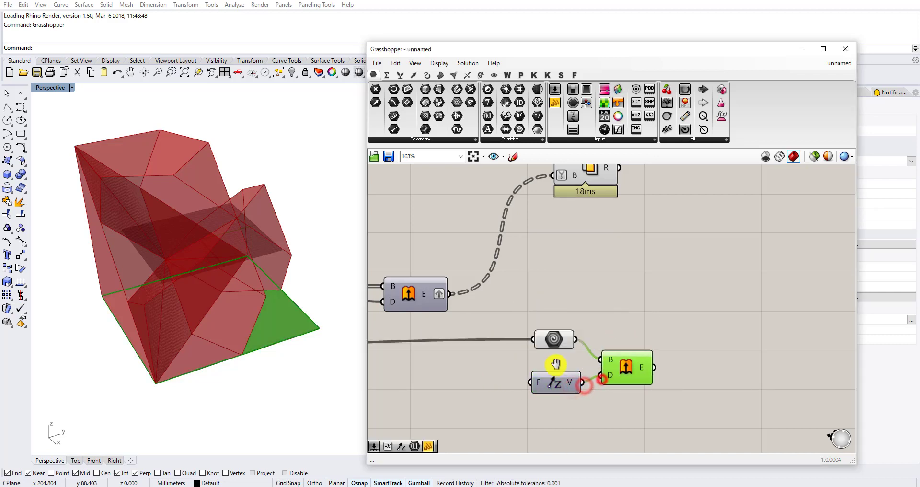
Add a number slider set to 200, connect it to Unit Z's F input and place it beneath.
{"action": "right_click_drag", "start_coordinate": [475, 389], "coordinate": [548, 369]}
{"action": "double_click", "coordinate": [548, 368]}
{"action": "type", "text": "200"}
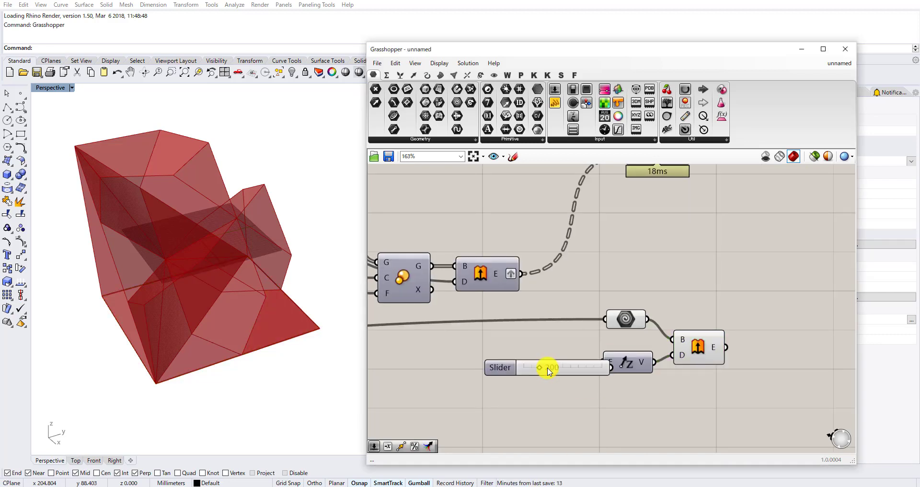
{"action": "key", "text": "Return"}
{"action": "scroll", "coordinate": [585, 419], "scroll_direction": "up", "scroll_amount": 3}
{"action": "left_click_drag", "start_coordinate": [607, 336], "coordinate": [608, 334]}
{"action": "scroll", "coordinate": [576, 373], "scroll_direction": "down", "scroll_amount": 4}
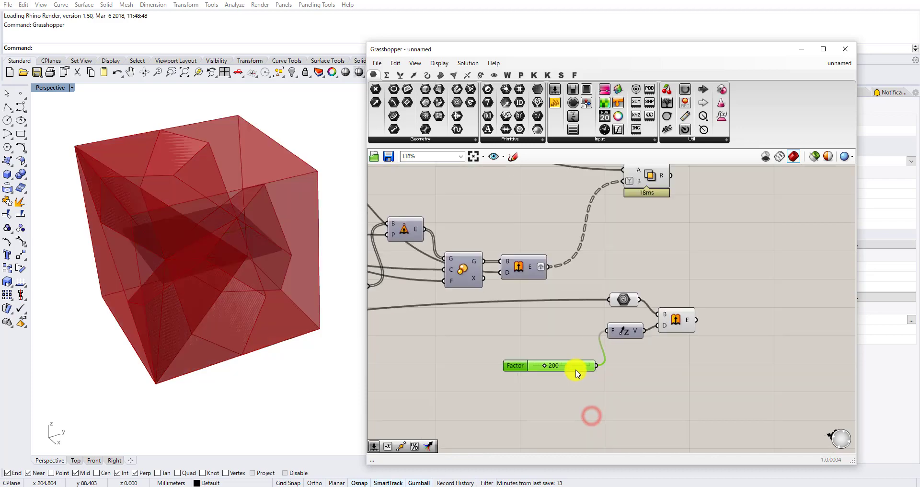
Turn off the preview of the Geometry parameter that feeds the new Extrude component.
{"action": "scroll", "coordinate": [651, 359], "scroll_direction": "up", "scroll_amount": 3}
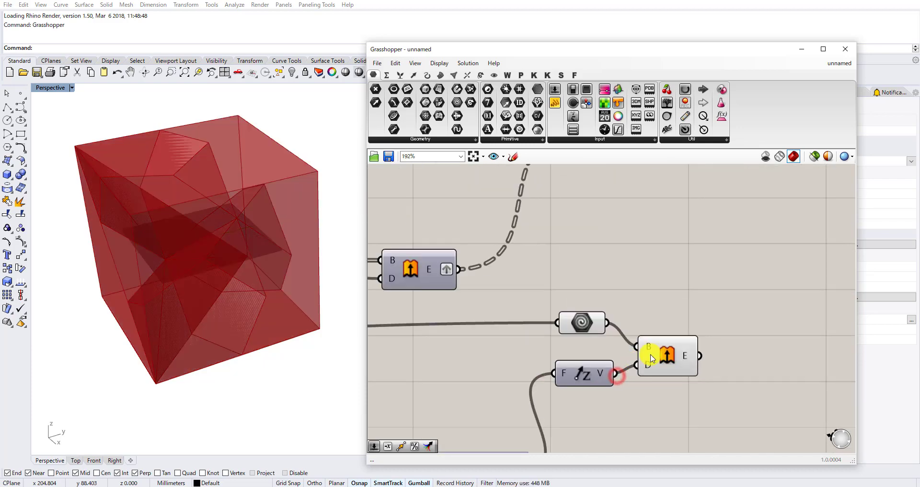
{"action": "middle_click", "coordinate": [578, 331]}
{"action": "left_click", "coordinate": [602, 300]}
{"action": "scroll", "coordinate": [565, 342], "scroll_direction": "down", "scroll_amount": 4}
Move Unit Z and its Factor slider away from the new Extrude component to make room on the wire between them.
{"action": "left_click", "coordinate": [614, 351]}
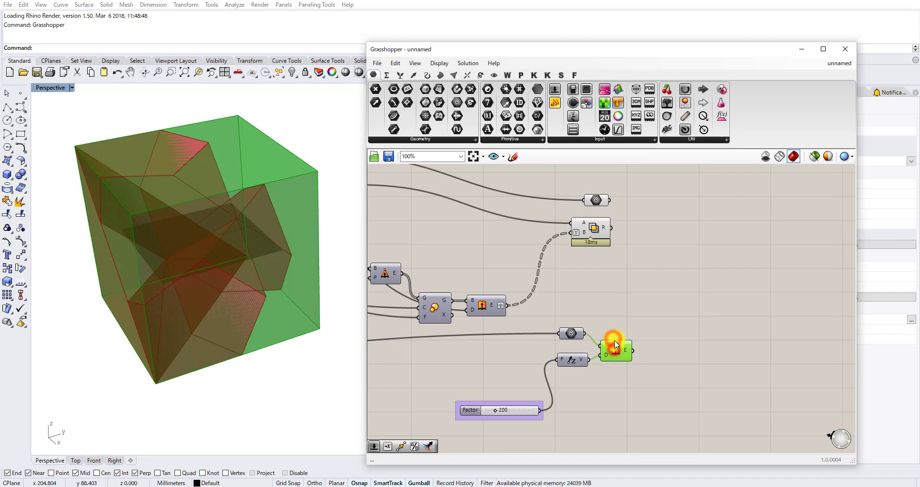
{"action": "right_click_drag", "start_coordinate": [602, 373], "coordinate": [624, 341]}
{"action": "scroll", "coordinate": [592, 348], "scroll_direction": "up", "scroll_amount": 2}
{"action": "left_click", "coordinate": [597, 366]}
{"action": "left_click_drag", "start_coordinate": [607, 422], "coordinate": [502, 319]}
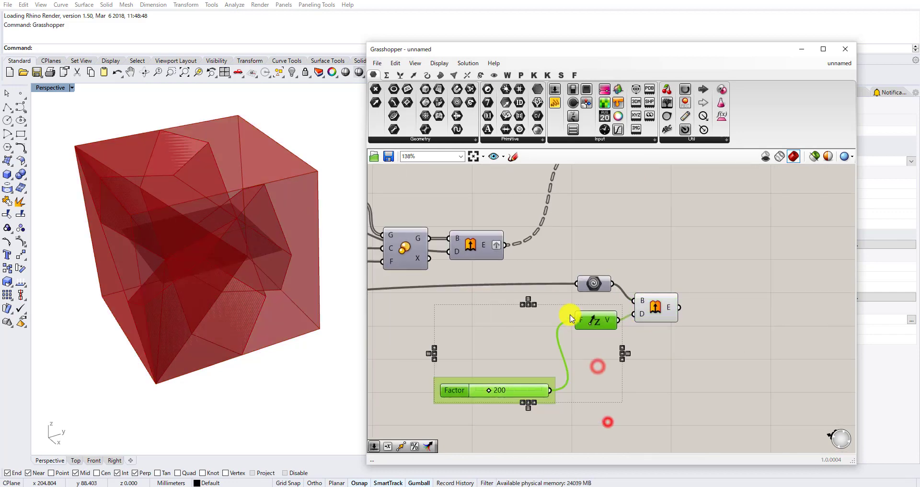
{"action": "left_click_drag", "start_coordinate": [583, 318], "coordinate": [529, 342]}
Add a Negative component and wire it between Unit Z's V output and the Extrude component's D input.
{"action": "left_click", "coordinate": [597, 322]}
{"action": "double_click", "coordinate": [605, 358]}
{"action": "left_click", "coordinate": [592, 344]}
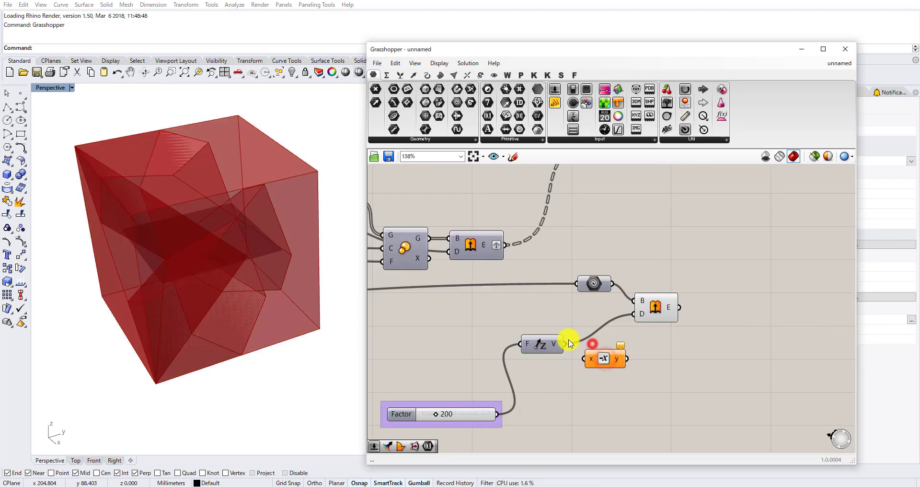
{"action": "left_click_drag", "start_coordinate": [617, 346], "coordinate": [633, 314]}
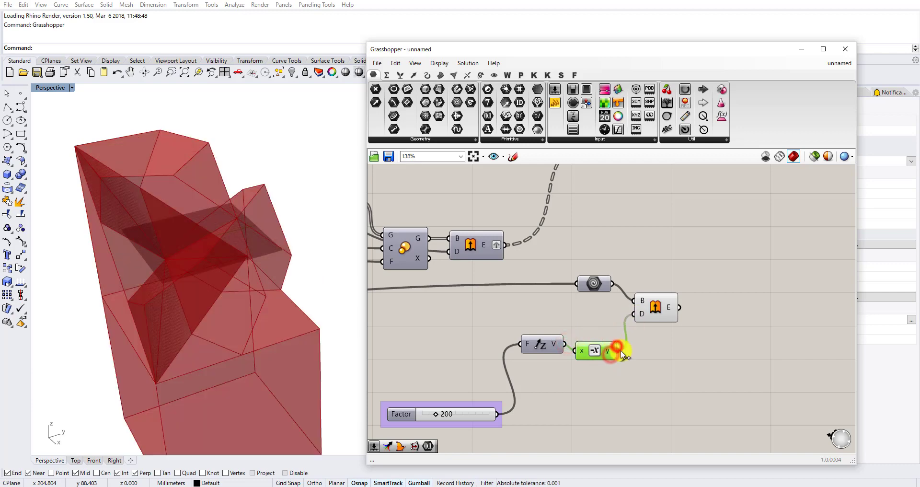
Set the Factor slider feeding Unit Z to 419.
{"action": "scroll", "coordinate": [220, 244], "scroll_direction": "down", "scroll_amount": 6}
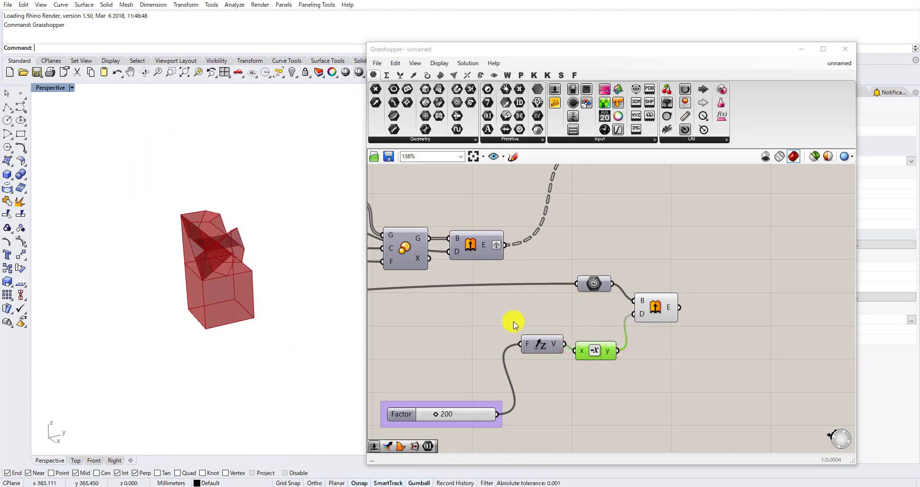
{"action": "scroll", "coordinate": [434, 420], "scroll_direction": "up", "scroll_amount": 2}
{"action": "left_click_drag", "start_coordinate": [430, 413], "coordinate": [448, 413]}
{"action": "scroll", "coordinate": [555, 299], "scroll_direction": "down", "scroll_amount": 4}
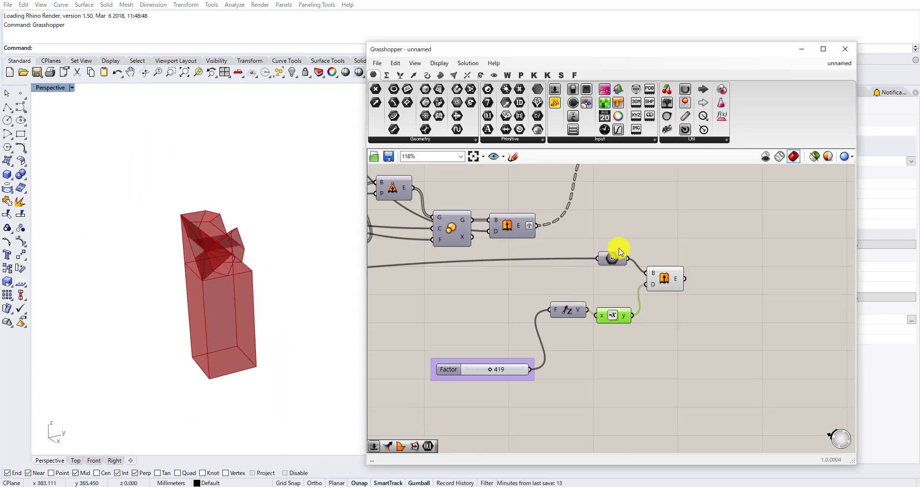
Add a Merge component and connect the upper Geometry parameter to D1, Solid Intersection to D2 and Extrude to D3.
{"action": "scroll", "coordinate": [632, 241], "scroll_direction": "up", "scroll_amount": 4}
{"action": "scroll", "coordinate": [616, 303], "scroll_direction": "down", "scroll_amount": 4}
{"action": "scroll", "coordinate": [639, 290], "scroll_direction": "up", "scroll_amount": 3}
{"action": "double_click", "coordinate": [639, 289]}
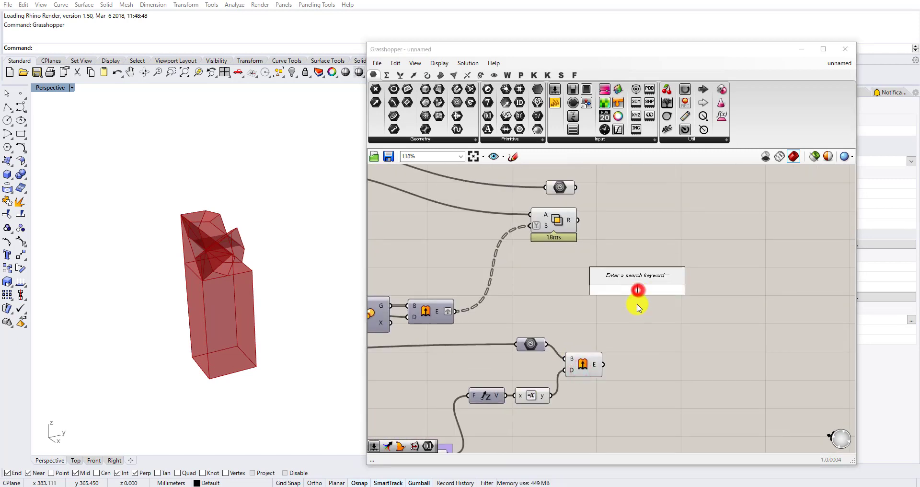
{"action": "type", "text": "m"}
{"action": "left_click", "coordinate": [625, 277]}
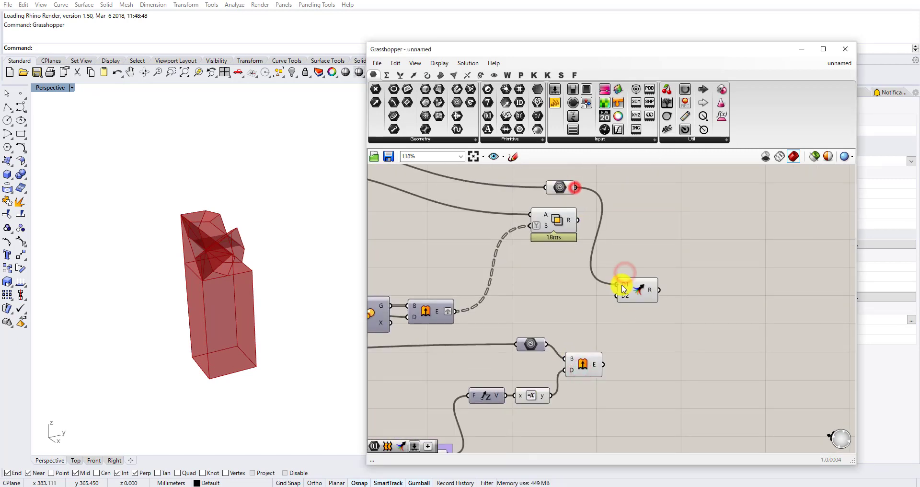
{"action": "left_click_drag", "start_coordinate": [641, 288], "coordinate": [636, 240]}
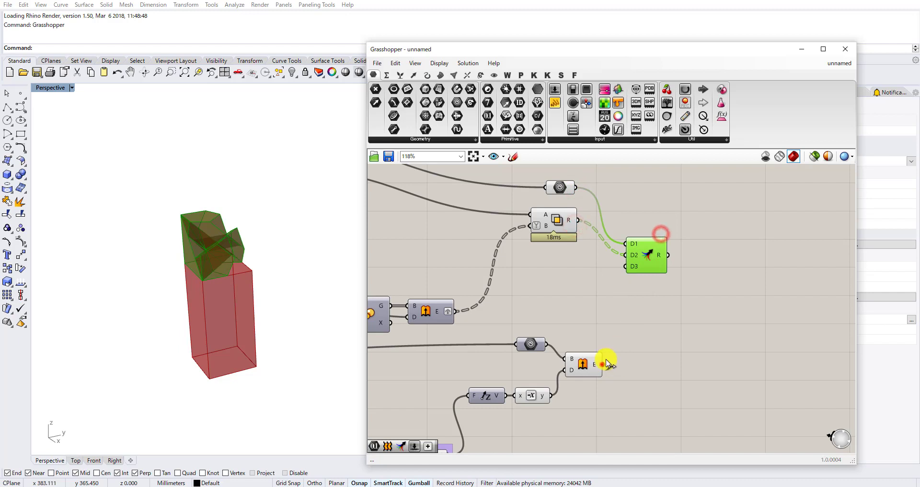
{"action": "left_click_drag", "start_coordinate": [626, 273], "coordinate": [626, 271]}
Turn off the preview of the Geometry parameters, Solid Intersection and Extrude components that supply the Merge.
{"action": "left_click_drag", "start_coordinate": [607, 424], "coordinate": [504, 175]}
{"action": "middle_click", "coordinate": [524, 238]}
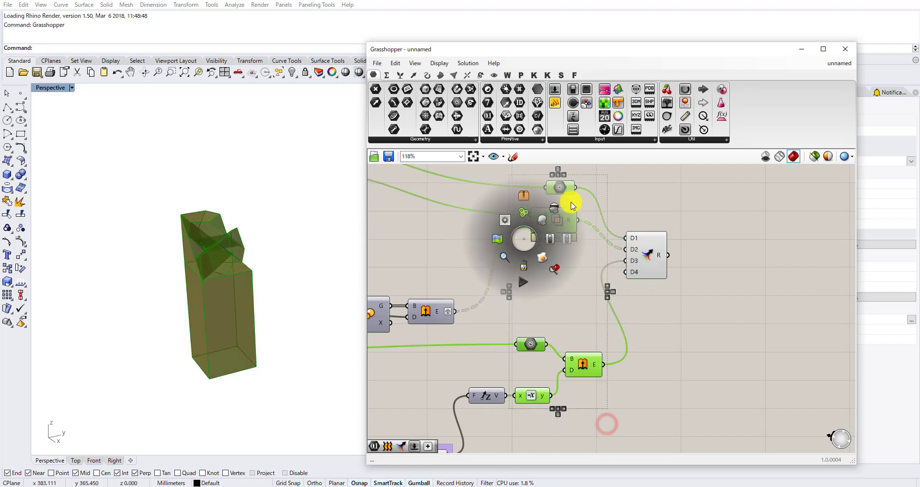
{"action": "left_click", "coordinate": [554, 208]}
Flatten the Merge component's R output.
{"action": "scroll", "coordinate": [599, 299], "scroll_direction": "up", "scroll_amount": 3}
{"action": "right_click", "coordinate": [606, 298]}
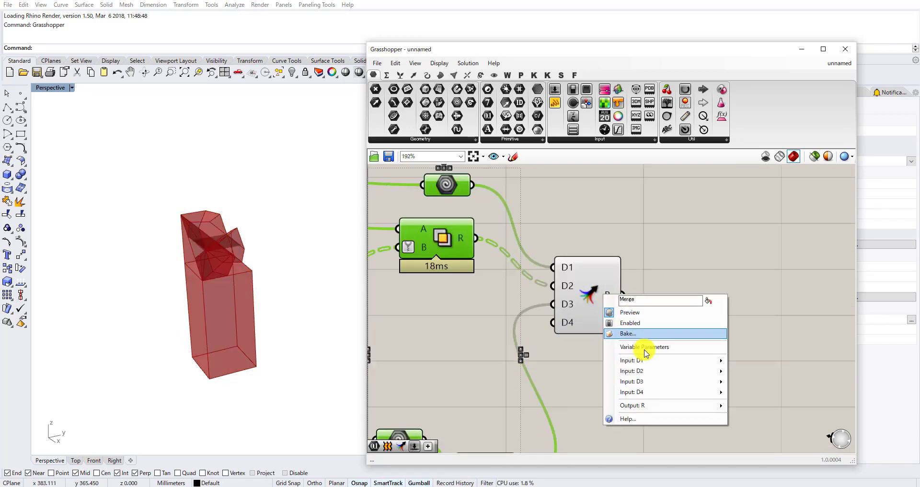
{"action": "left_click", "coordinate": [555, 218]}
{"action": "right_click", "coordinate": [615, 296]}
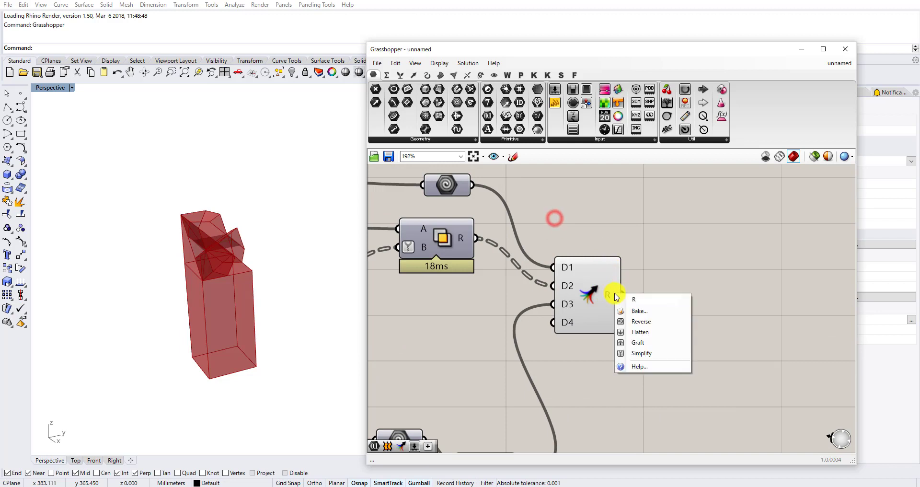
{"action": "left_click", "coordinate": [673, 337]}
Add a Solid Union component and connect the flattened Merge output to its B input.
{"action": "double_click", "coordinate": [676, 285]}
{"action": "type", "text": "solid uni"}
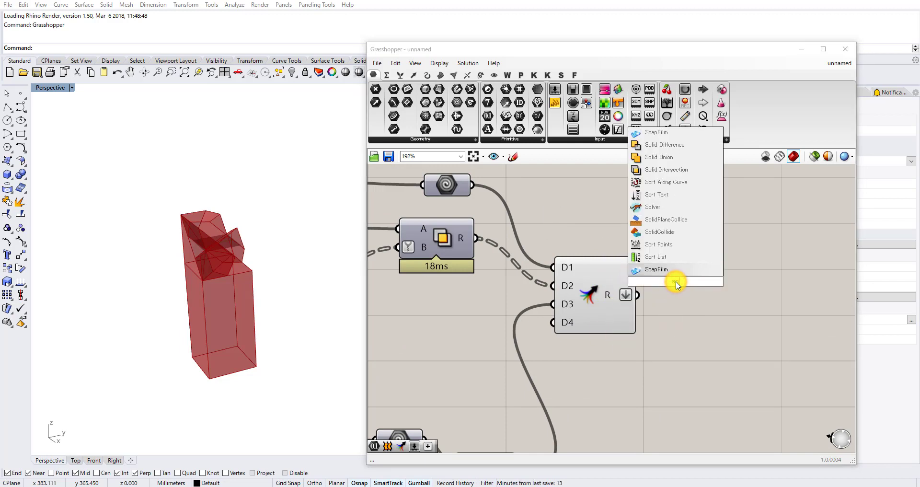
{"action": "type", "text": "o"}
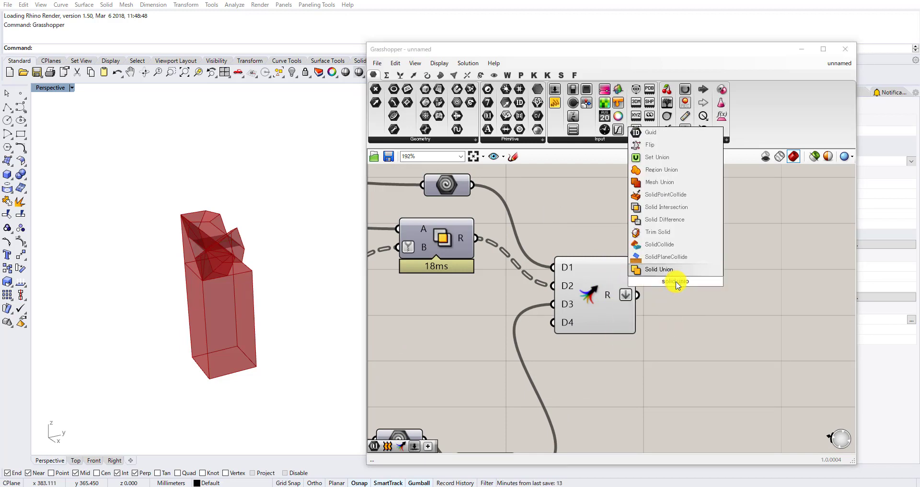
{"action": "left_click", "coordinate": [667, 269]}
{"action": "left_click_drag", "start_coordinate": [627, 299], "coordinate": [663, 286]}
{"action": "left_click", "coordinate": [661, 350]}
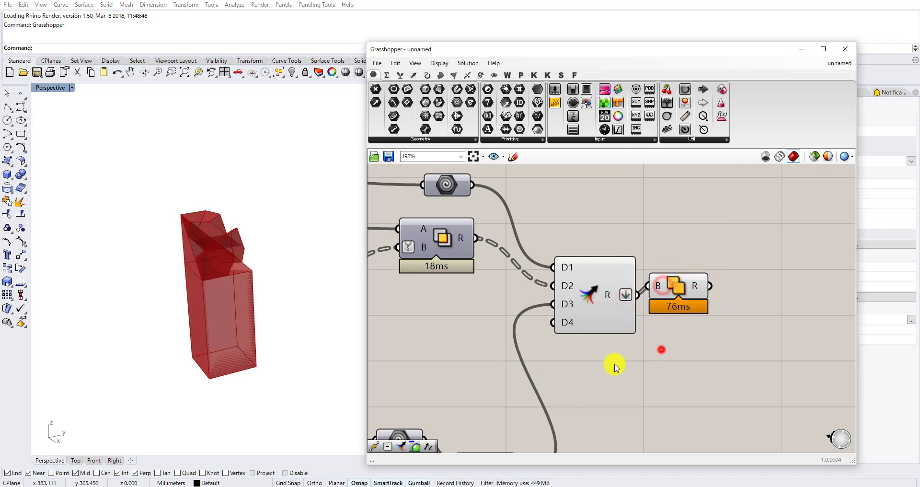
Turn off the Merge component's preview.
{"action": "scroll", "coordinate": [615, 364], "scroll_direction": "down", "scroll_amount": 2}
{"action": "left_click_drag", "start_coordinate": [617, 365], "coordinate": [577, 286]}
{"action": "middle_click", "coordinate": [577, 281]}
{"action": "left_click", "coordinate": [609, 243]}
{"action": "left_click", "coordinate": [608, 247]}
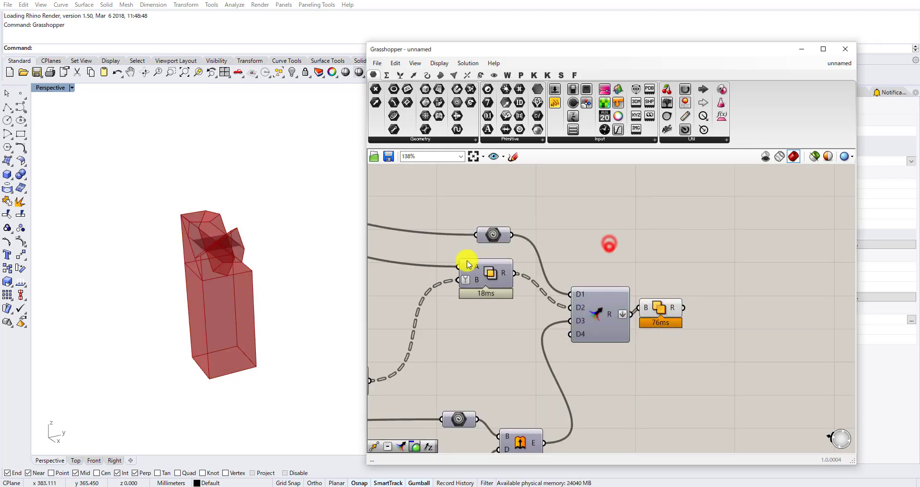
Move the Solid Union component slightly higher beside Merge.
{"action": "right_click_drag", "start_coordinate": [297, 246], "coordinate": [217, 273]}
{"action": "right_click_drag", "start_coordinate": [697, 346], "coordinate": [632, 326]}
{"action": "double_click", "coordinate": [656, 300]}
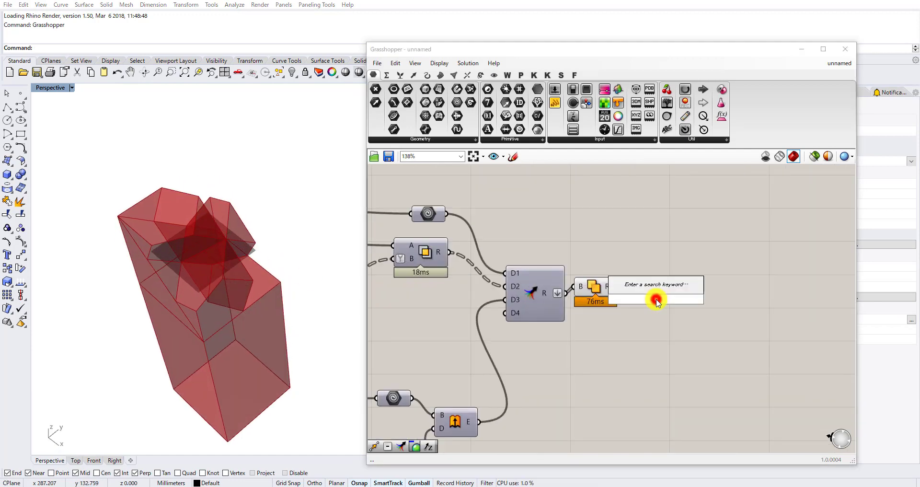
{"action": "left_click", "coordinate": [655, 319]}
{"action": "left_click_drag", "start_coordinate": [598, 286], "coordinate": [609, 262]}
Add a Custom Preview component and connect Solid Union's R output to its G input.
{"action": "double_click", "coordinate": [668, 253]}
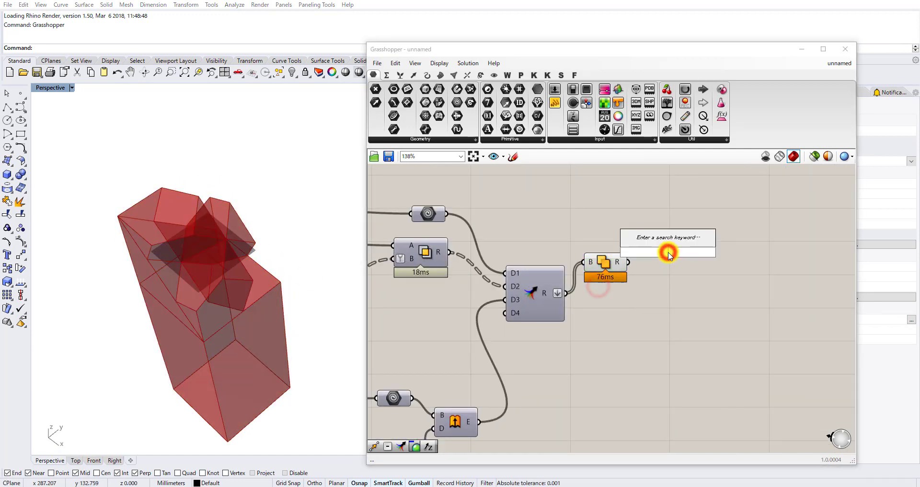
{"action": "type", "text": "prev"}
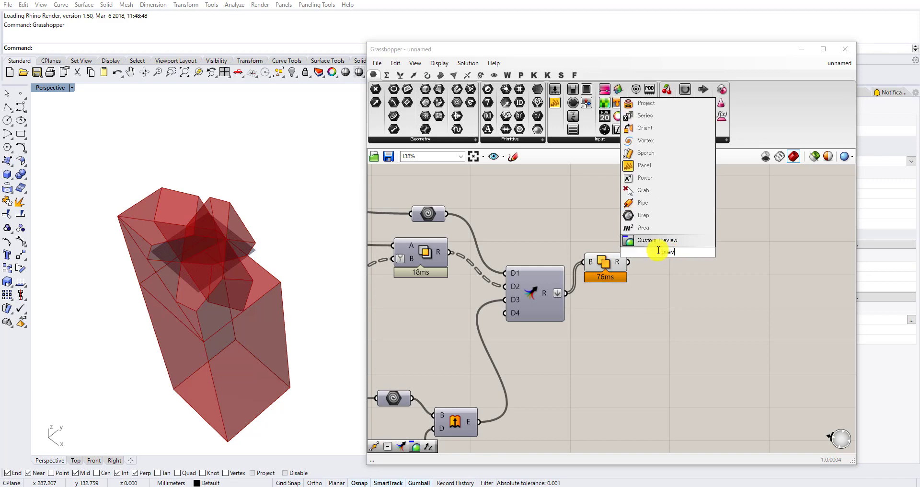
{"action": "left_click", "coordinate": [655, 245]}
{"action": "scroll", "coordinate": [642, 258], "scroll_direction": "up", "scroll_amount": 2}
{"action": "left_click_drag", "start_coordinate": [626, 262], "coordinate": [654, 243]}
{"action": "right_click_drag", "start_coordinate": [600, 215], "coordinate": [551, 260]}
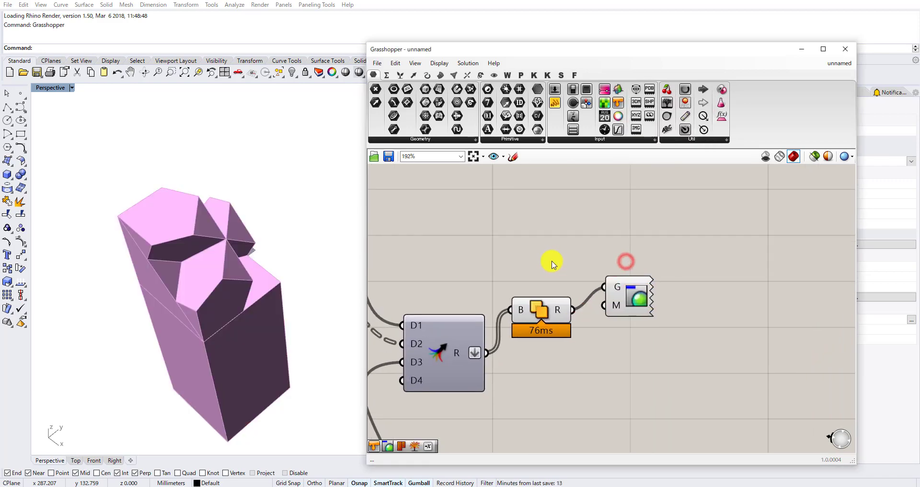
Arrange Solid Union and Custom Preview above Merge and turn off Solid Union's preview.
{"action": "left_click_drag", "start_coordinate": [551, 307], "coordinate": [598, 249]}
{"action": "left_click_drag", "start_coordinate": [642, 292], "coordinate": [702, 227]}
{"action": "left_click_drag", "start_coordinate": [591, 250], "coordinate": [594, 229]}
{"action": "right_click_drag", "start_coordinate": [589, 228], "coordinate": [557, 294]}
{"action": "middle_click", "coordinate": [560, 298]}
{"action": "left_click", "coordinate": [591, 260]}
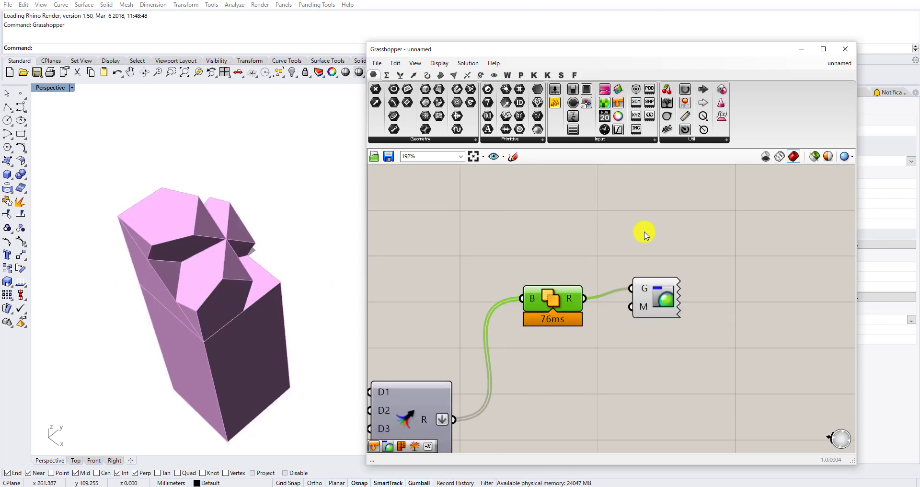
Move Custom Preview up and away from Solid Union to clear space in front of its inputs.
{"action": "scroll", "coordinate": [617, 279], "scroll_direction": "down", "scroll_amount": 2}
{"action": "left_click_drag", "start_coordinate": [640, 286], "coordinate": [673, 225]}
{"action": "right_click_drag", "start_coordinate": [646, 265], "coordinate": [589, 326]}
{"action": "scroll", "coordinate": [589, 326], "scroll_direction": "up", "scroll_amount": 3}
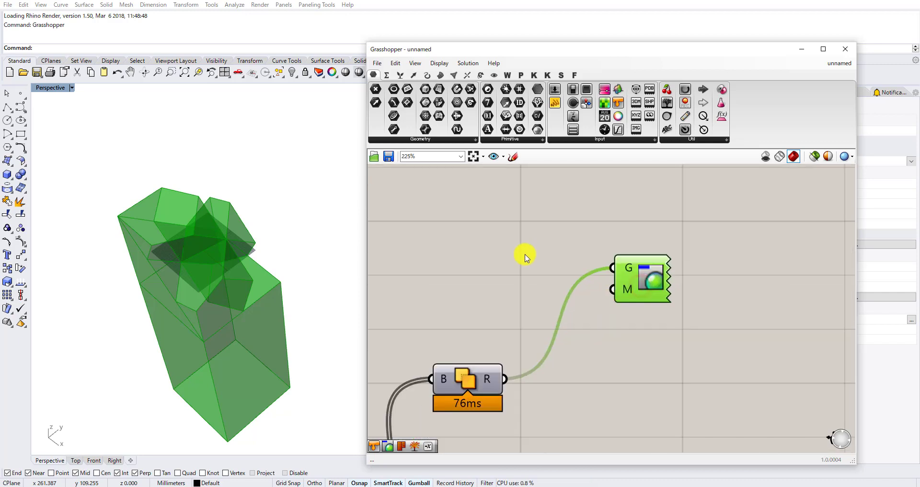
Add a Colour Swatch beside Custom Preview and pick a light red with hue 0°, saturation 58 and value 100.
{"action": "double_click", "coordinate": [524, 256]}
{"action": "type", "text": "swa"}
{"action": "left_click", "coordinate": [504, 214]}
{"action": "scroll", "coordinate": [536, 260], "scroll_direction": "up", "scroll_amount": 2}
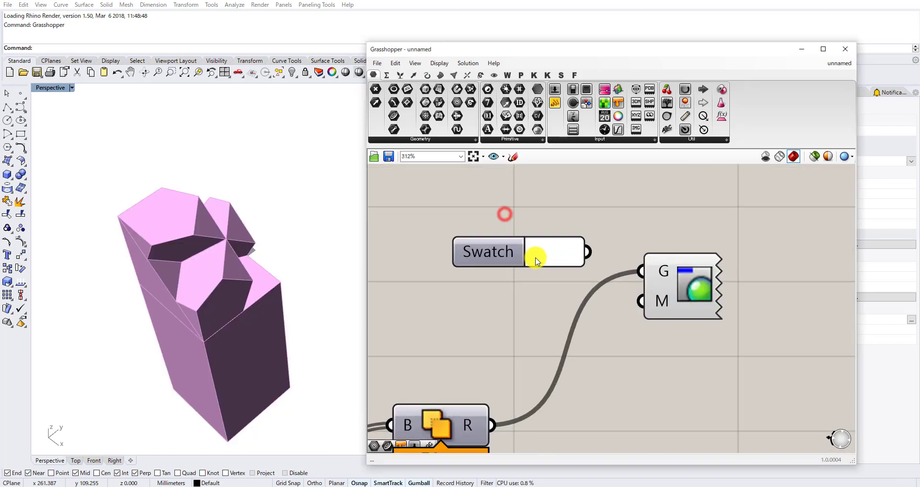
{"action": "left_click", "coordinate": [536, 259]}
{"action": "left_click", "coordinate": [570, 287]}
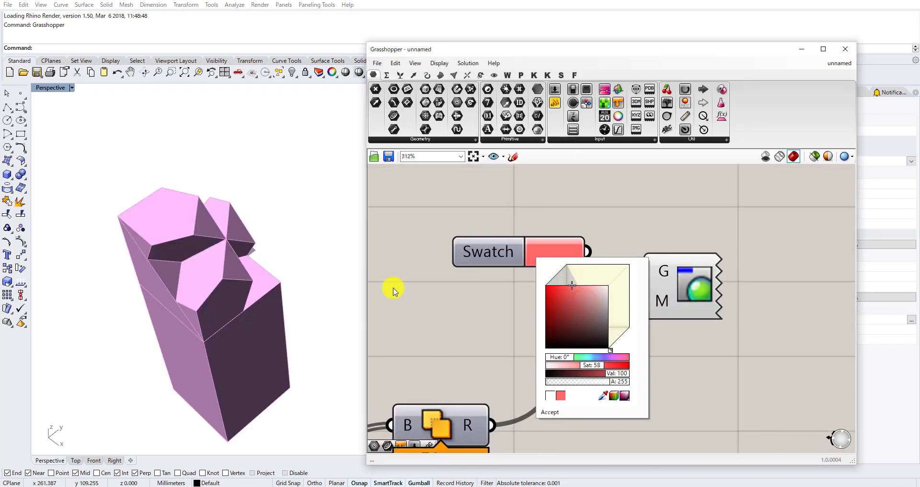
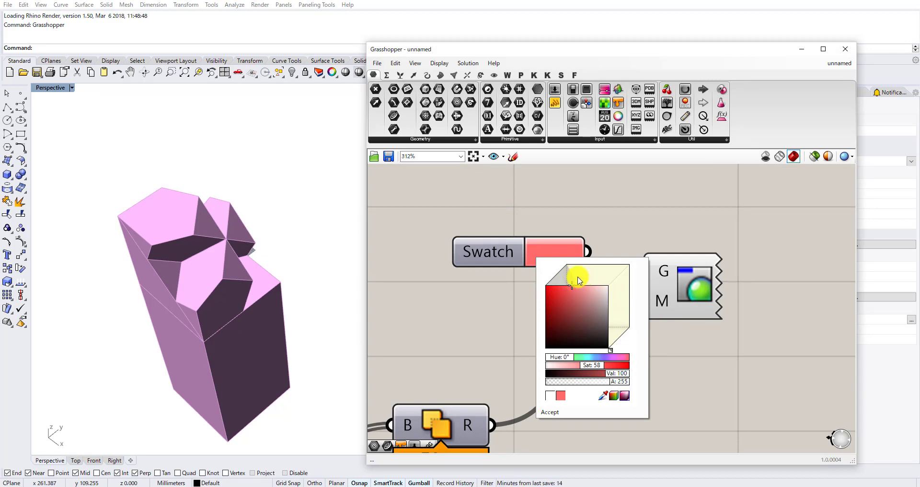
Accept the light red colour and connect Swatch's output to Custom Preview's M input.
{"action": "scroll", "coordinate": [512, 294], "scroll_direction": "down", "scroll_amount": 2}
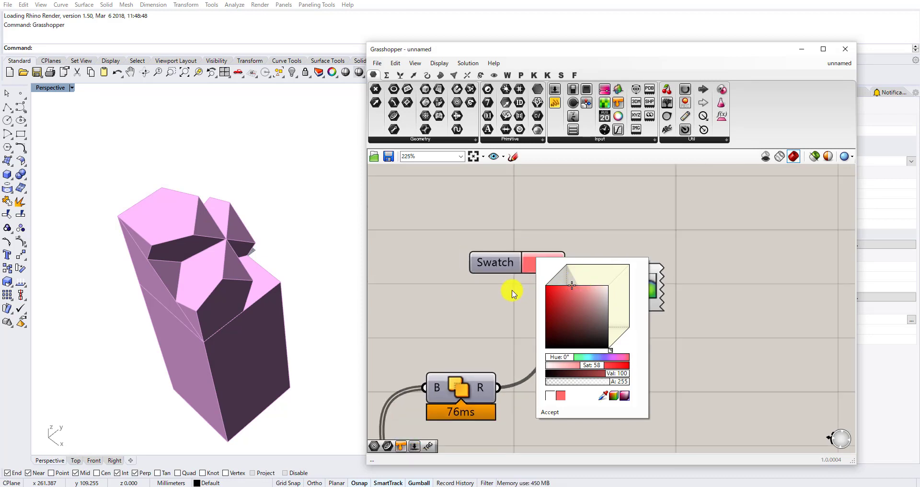
{"action": "left_click", "coordinate": [586, 242]}
{"action": "scroll", "coordinate": [546, 289], "scroll_direction": "up", "scroll_amount": 3}
{"action": "left_click_drag", "start_coordinate": [577, 245], "coordinate": [639, 301]}
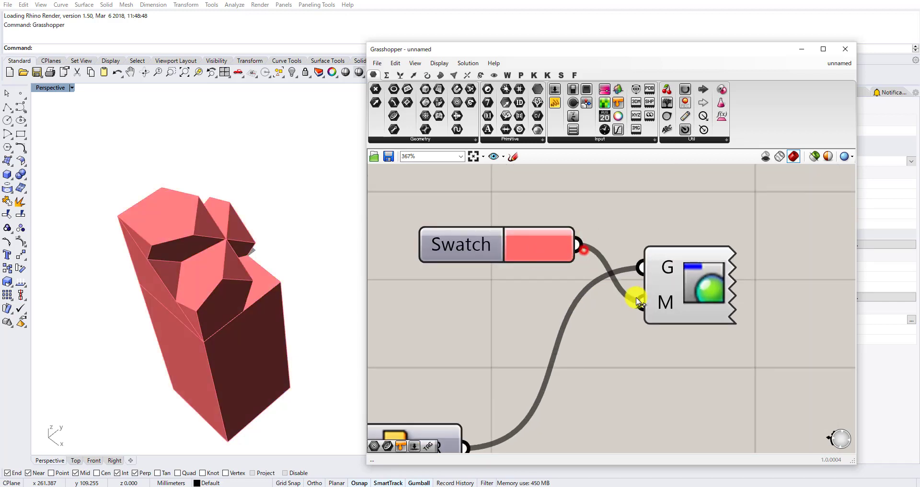
{"action": "left_click", "coordinate": [535, 250]}
{"action": "left_click", "coordinate": [526, 195]}
{"action": "scroll", "coordinate": [522, 197], "scroll_direction": "down", "scroll_amount": 4}
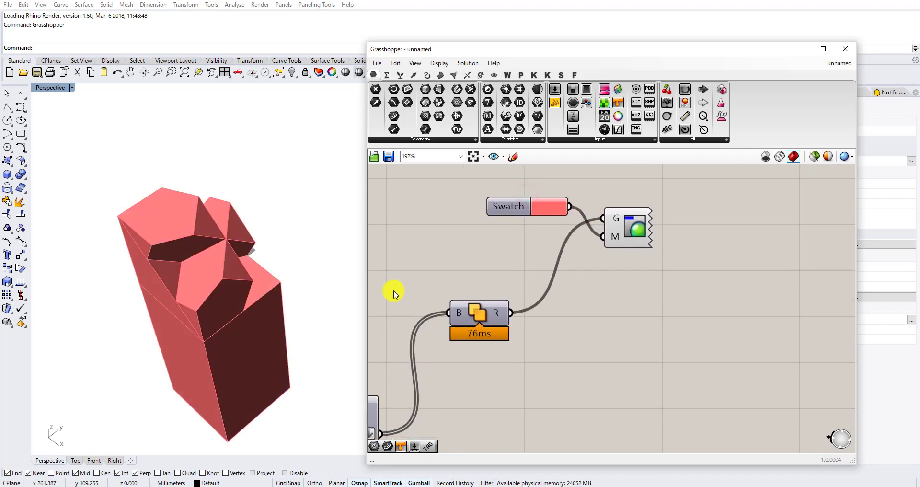
{"action": "right_click_drag", "start_coordinate": [298, 276], "coordinate": [247, 260]}
{"action": "scroll", "coordinate": [247, 260], "scroll_direction": "down", "scroll_amount": 4}
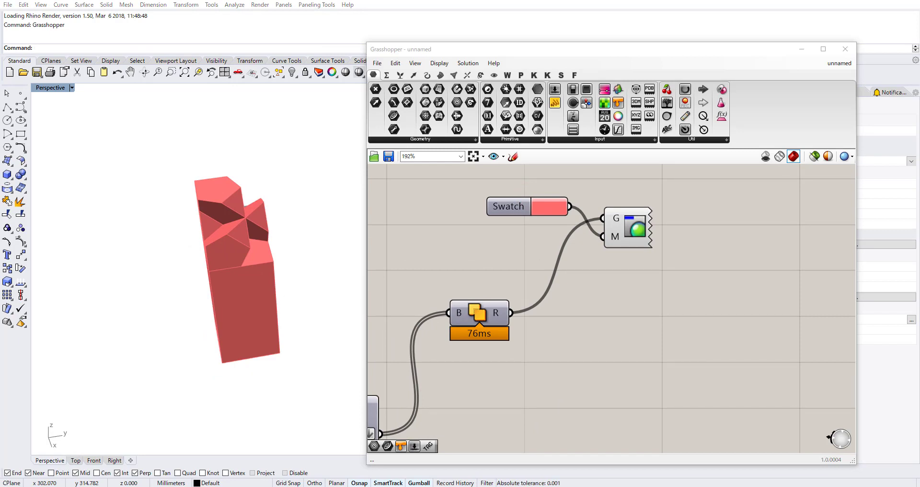
Add a Rotate component with G, A and P inputs below Custom Preview, shifted away from Solid Union.
{"action": "right_click", "coordinate": [671, 294]}
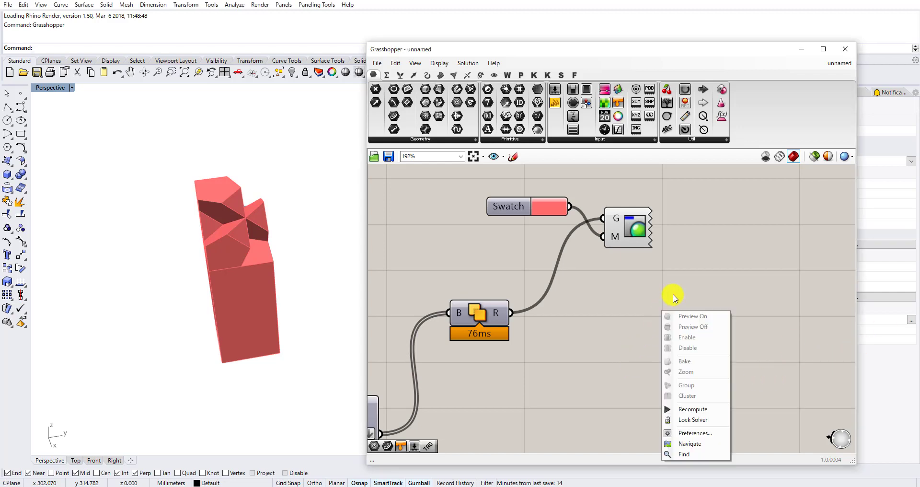
{"action": "scroll", "coordinate": [671, 295], "scroll_direction": "down", "scroll_amount": 2}
{"action": "double_click", "coordinate": [638, 352]}
{"action": "type", "text": "rod"}
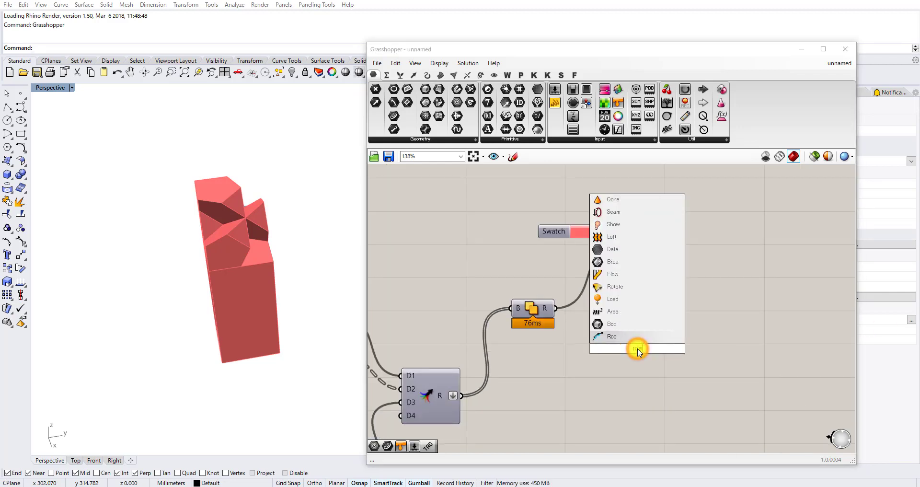
{"action": "left_click", "coordinate": [615, 323]}
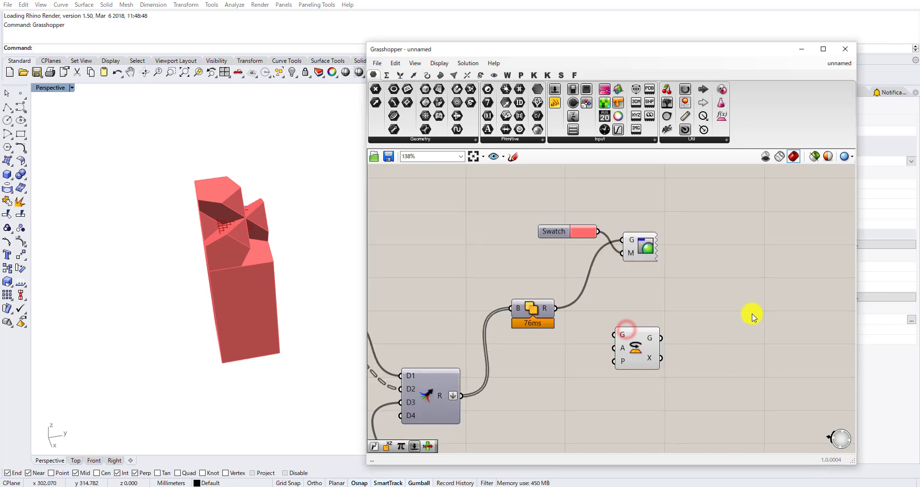
{"action": "scroll", "coordinate": [792, 324], "scroll_direction": "up", "scroll_amount": 2}
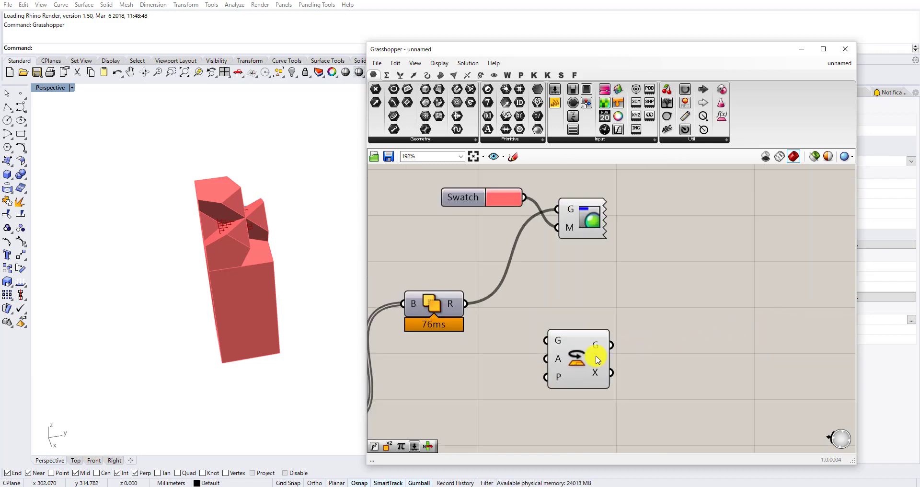
{"action": "left_click_drag", "start_coordinate": [596, 356], "coordinate": [657, 348]}
Add an XZ Plane component beside Rotate and connect its P output to Rotate's P input.
{"action": "double_click", "coordinate": [565, 368]}
{"action": "type", "text": "xz"}
{"action": "left_click", "coordinate": [551, 358]}
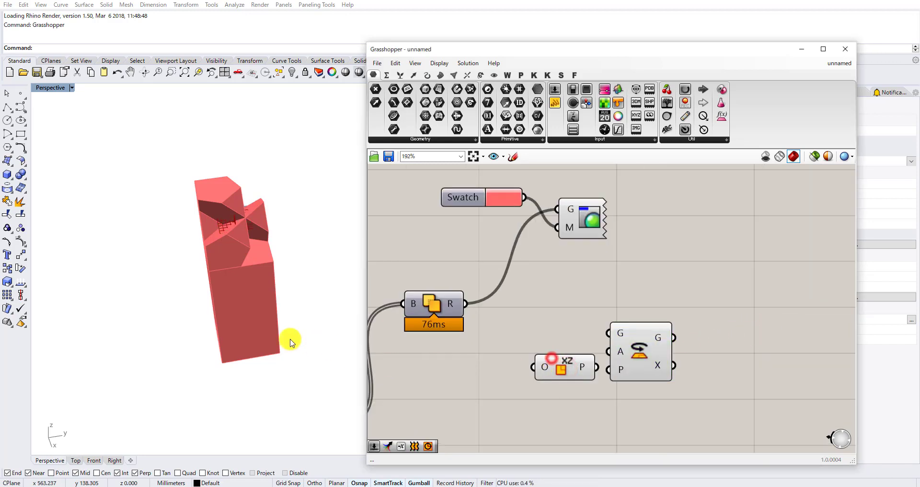
{"action": "mouse_move", "coordinate": [291, 341]}
{"action": "right_mouse_down"}
{"action": "mouse_move", "coordinate": [267, 315]}
{"action": "mouse_move", "coordinate": [277, 338]}
{"action": "right_mouse_up"}
{"action": "right_click_drag", "start_coordinate": [115, 408], "coordinate": [228, 245]}
{"action": "right_click_drag", "start_coordinate": [261, 269], "coordinate": [355, 315]}
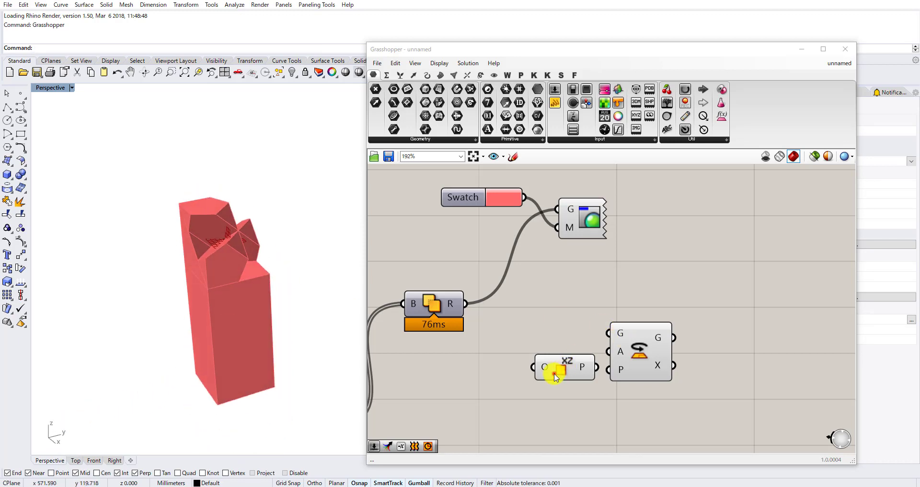
{"action": "left_click_drag", "start_coordinate": [555, 377], "coordinate": [527, 384]}
{"action": "left_click_drag", "start_coordinate": [567, 373], "coordinate": [633, 372]}
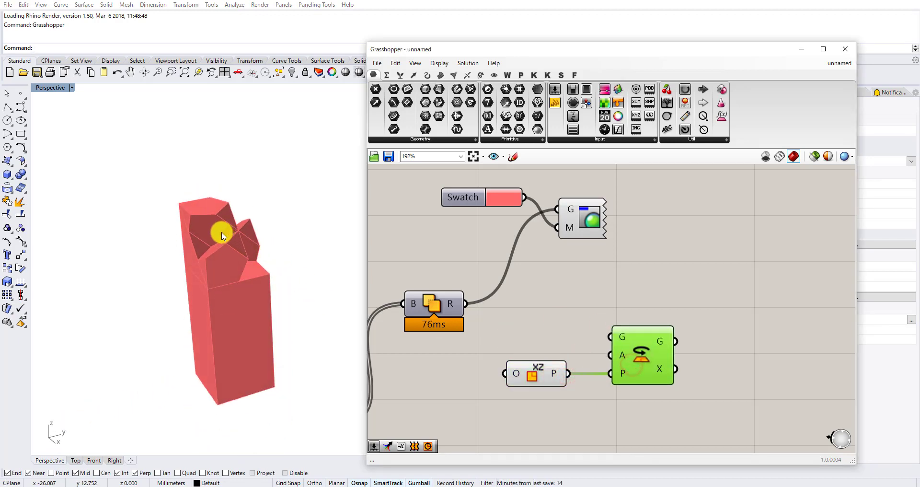
Examine how the XZ plane is oriented inside the red joint solid.
{"action": "right_click_drag", "start_coordinate": [233, 227], "coordinate": [219, 249]}
{"action": "scroll", "coordinate": [218, 249], "scroll_direction": "up", "scroll_amount": 10}
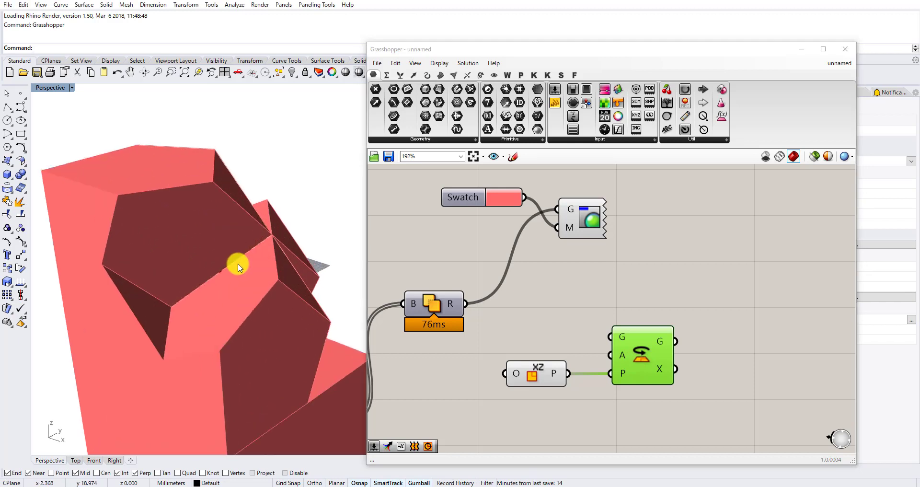
{"action": "scroll", "coordinate": [232, 263], "scroll_direction": "down", "scroll_amount": 6}
{"action": "scroll", "coordinate": [222, 262], "scroll_direction": "down", "scroll_amount": 2}
{"action": "scroll", "coordinate": [221, 261], "scroll_direction": "up", "scroll_amount": 5}
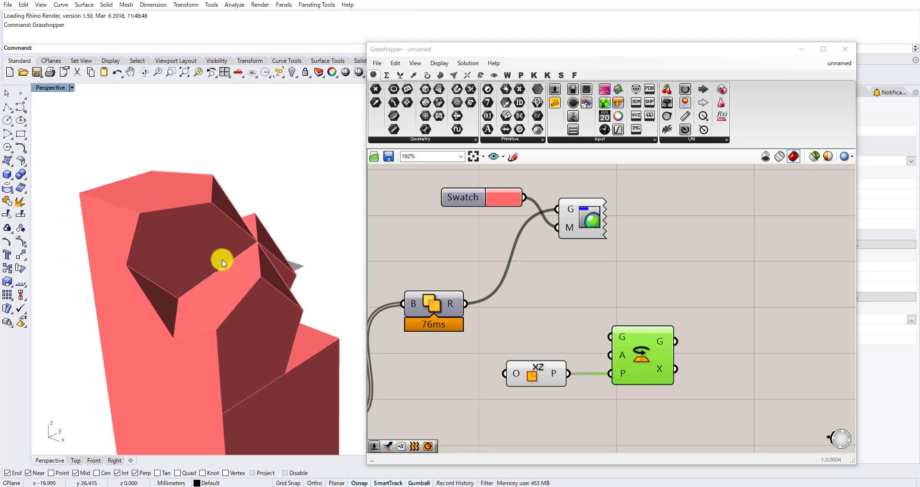
{"action": "scroll", "coordinate": [218, 270], "scroll_direction": "down", "scroll_amount": 6}
{"action": "scroll", "coordinate": [229, 255], "scroll_direction": "up", "scroll_amount": 2}
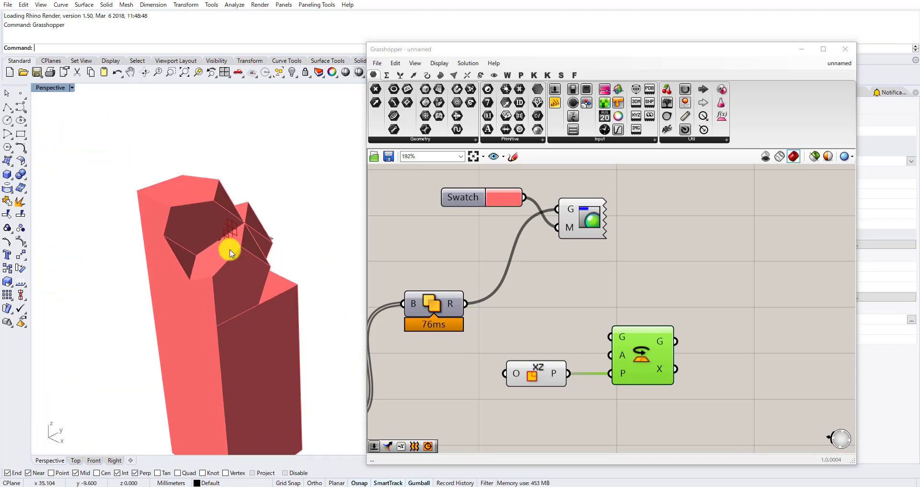
Move XZ Plane and Rotate away from Solid Union to free space between them.
{"action": "left_click", "coordinate": [548, 363]}
{"action": "left_click_drag", "start_coordinate": [531, 381], "coordinate": [541, 387]}
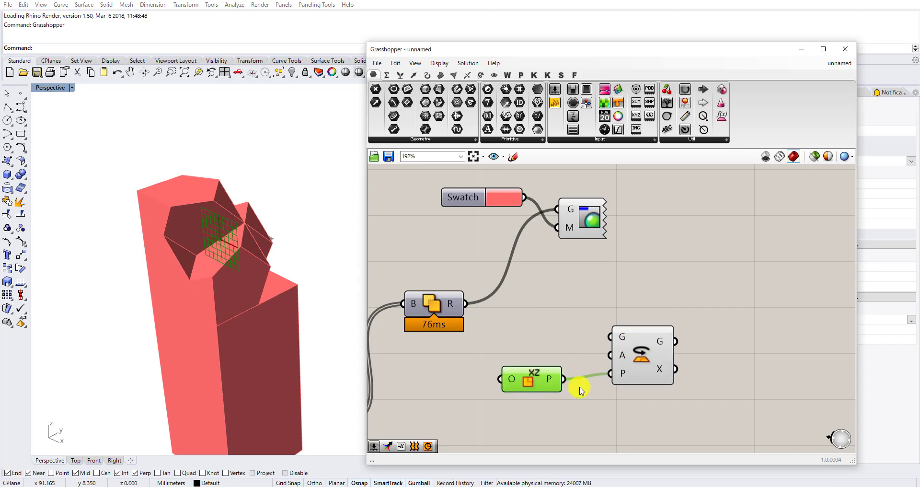
{"action": "left_click_drag", "start_coordinate": [629, 369], "coordinate": [630, 354]}
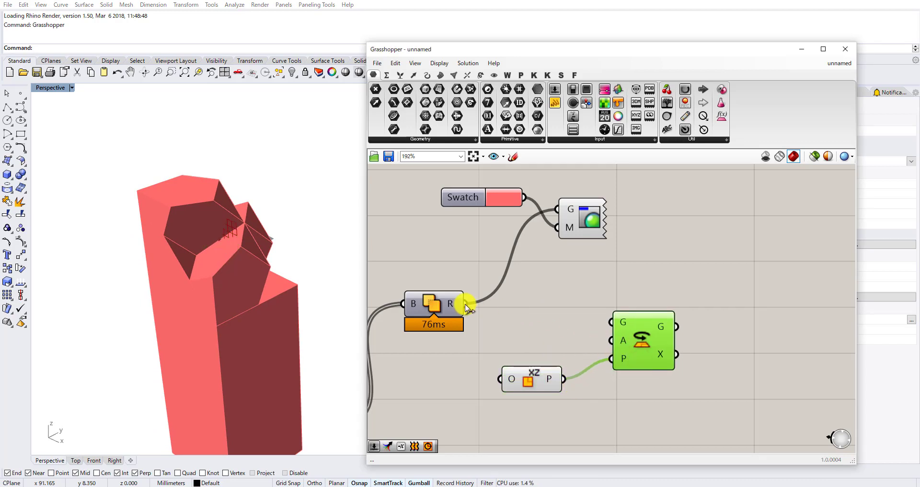
{"action": "left_click_drag", "start_coordinate": [661, 404], "coordinate": [522, 318]}
{"action": "left_click_drag", "start_coordinate": [524, 356], "coordinate": [614, 386]}
{"action": "left_click_drag", "start_coordinate": [643, 414], "coordinate": [527, 322]}
{"action": "left_click_drag", "start_coordinate": [544, 378], "coordinate": [694, 412]}
Add a Geometry parameter and wire it between Solid Union's R output and Rotate's G input.
{"action": "double_click", "coordinate": [550, 367]}
{"action": "type", "text": "geo"}
{"action": "left_click", "coordinate": [524, 329]}
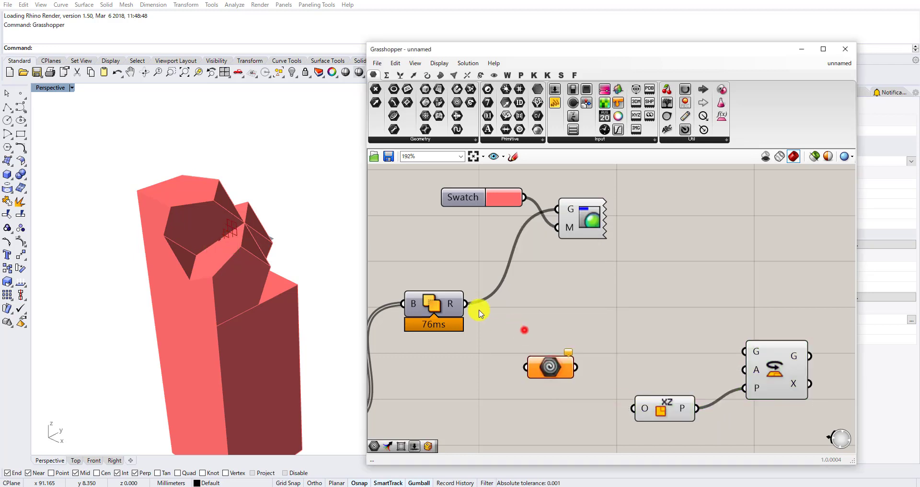
{"action": "left_click_drag", "start_coordinate": [525, 357], "coordinate": [526, 366]}
{"action": "left_click_drag", "start_coordinate": [575, 367], "coordinate": [743, 351]}
{"action": "right_click_drag", "start_coordinate": [787, 380], "coordinate": [731, 339]}
{"action": "left_click_drag", "start_coordinate": [730, 339], "coordinate": [719, 345]}
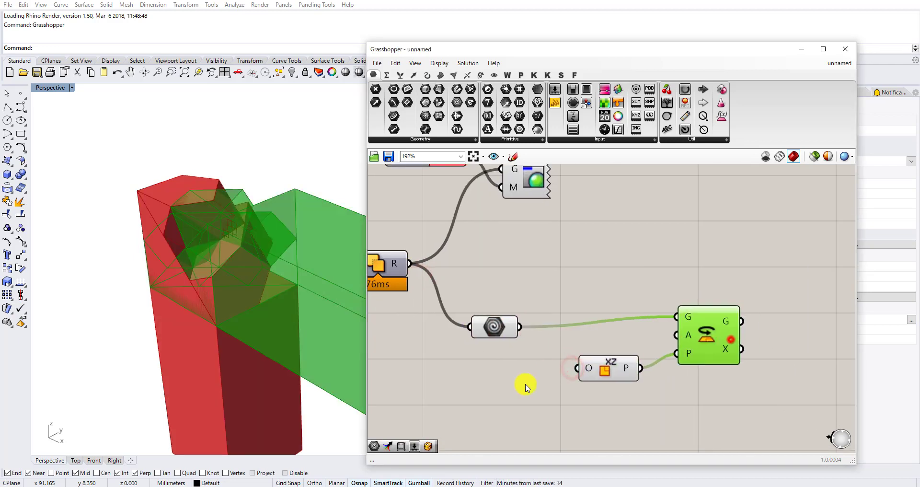
Turn off the preview of the Geometry parameter.
{"action": "left_click_drag", "start_coordinate": [517, 403], "coordinate": [487, 313]}
{"action": "middle_click", "coordinate": [487, 313]}
{"action": "left_click", "coordinate": [498, 311]}
Place XZ Plane below Rotate and shift both farther from the Geometry parameter.
{"action": "left_click_drag", "start_coordinate": [607, 365], "coordinate": [612, 417]}
{"action": "right_click_drag", "start_coordinate": [652, 345], "coordinate": [616, 206]}
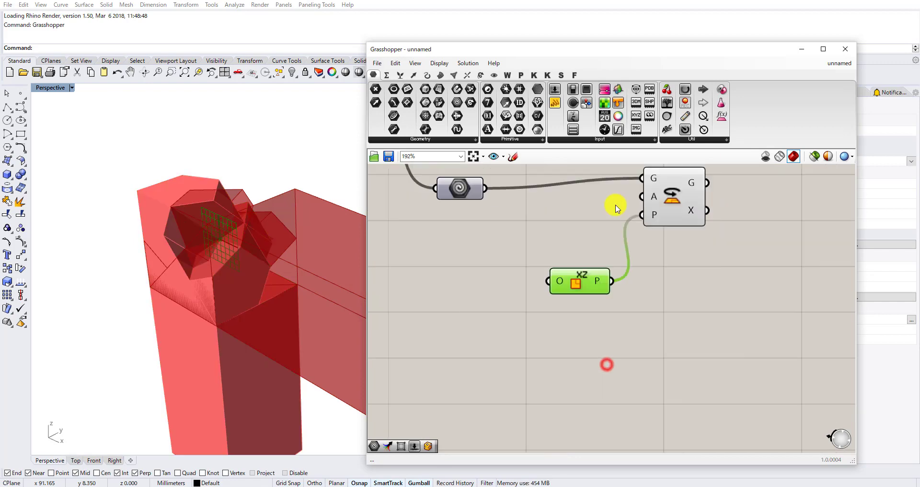
{"action": "scroll", "coordinate": [612, 216], "scroll_direction": "down", "scroll_amount": 3}
{"action": "left_click_drag", "start_coordinate": [714, 284], "coordinate": [584, 195]}
{"action": "left_click_drag", "start_coordinate": [658, 220], "coordinate": [722, 223]}
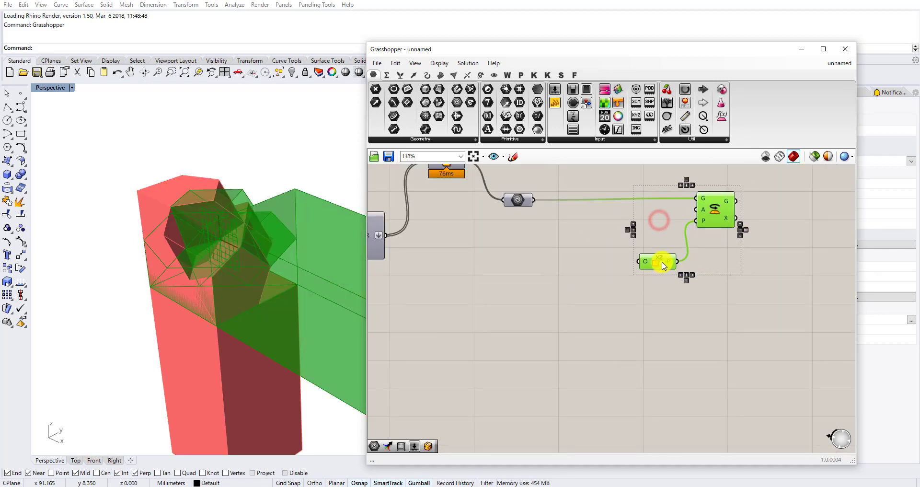
{"action": "left_click_drag", "start_coordinate": [664, 266], "coordinate": [677, 275]}
Add a Pi component and connect its y output to Rotate's A input.
{"action": "double_click", "coordinate": [546, 286]}
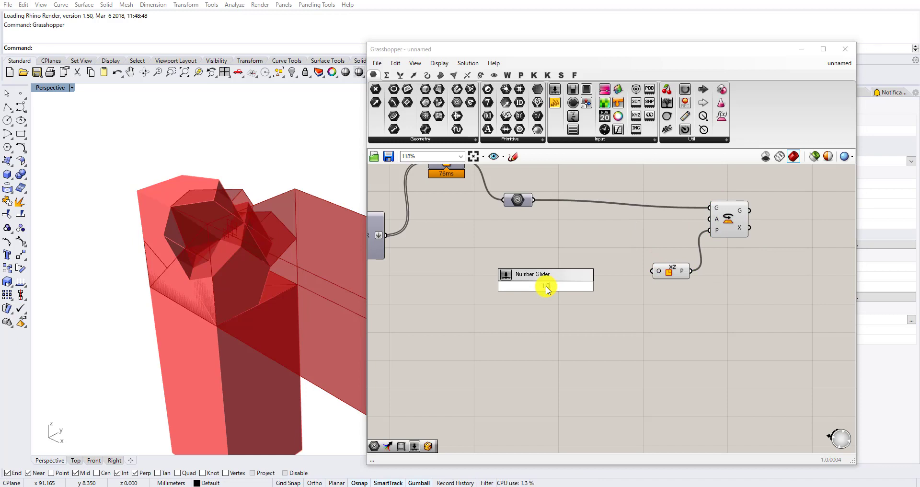
{"action": "type", "text": "pi"}
{"action": "key", "text": "Return"}
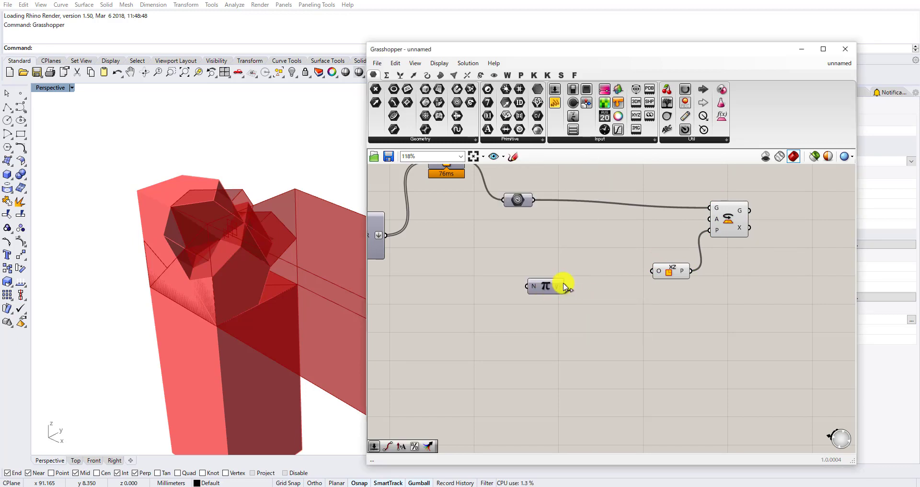
{"action": "left_click_drag", "start_coordinate": [547, 287], "coordinate": [626, 263]}
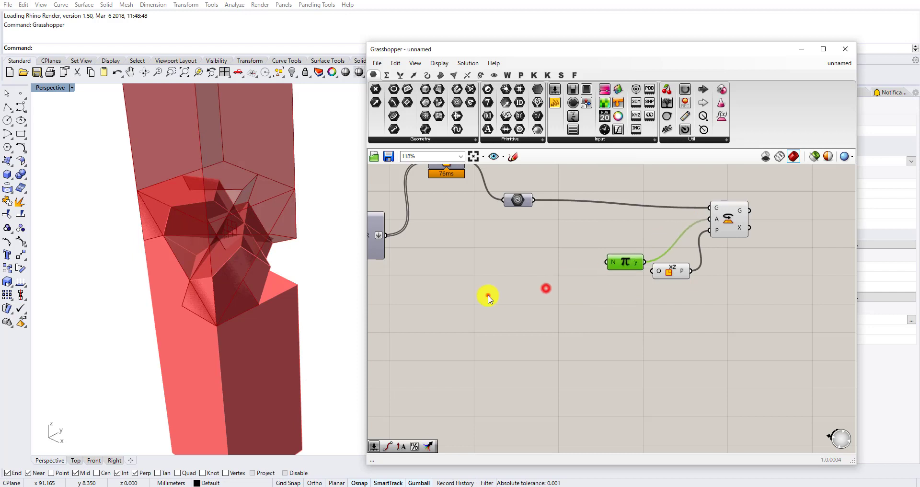
Add a number slider with value 1.00, connect it to Pi's N input, and arrange the slider, Pi and Rotate.
{"action": "double_click", "coordinate": [488, 296]}
{"action": "type", "text": "1"}
{"action": "key", "text": "Return"}
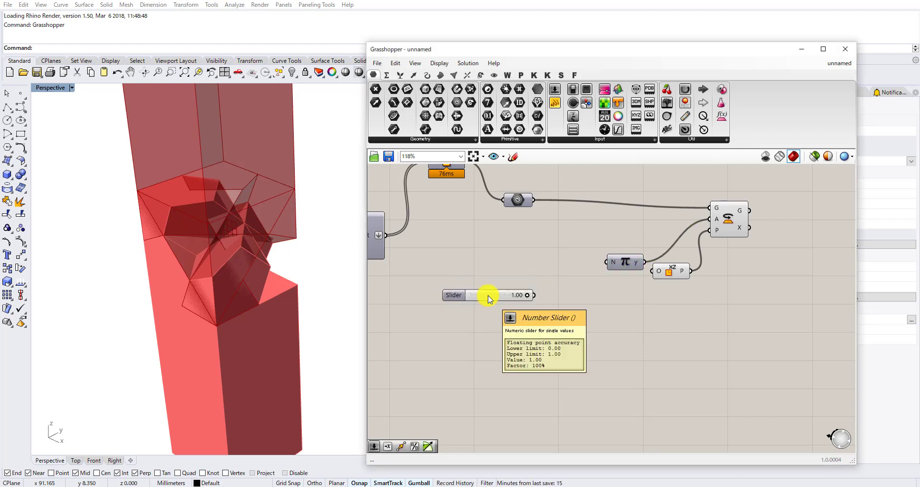
{"action": "left_click_drag", "start_coordinate": [621, 264], "coordinate": [618, 288]}
{"action": "scroll", "coordinate": [537, 298], "scroll_direction": "up", "scroll_amount": 2}
{"action": "left_click_drag", "start_coordinate": [624, 286], "coordinate": [617, 292]}
{"action": "right_click_drag", "start_coordinate": [618, 291], "coordinate": [524, 298]}
{"action": "scroll", "coordinate": [570, 283], "scroll_direction": "down", "scroll_amount": 2}
{"action": "left_click_drag", "start_coordinate": [616, 273], "coordinate": [635, 268]}
{"action": "left_click_drag", "start_coordinate": [663, 222], "coordinate": [665, 223]}
{"action": "right_click_drag", "start_coordinate": [572, 233], "coordinate": [613, 284]}
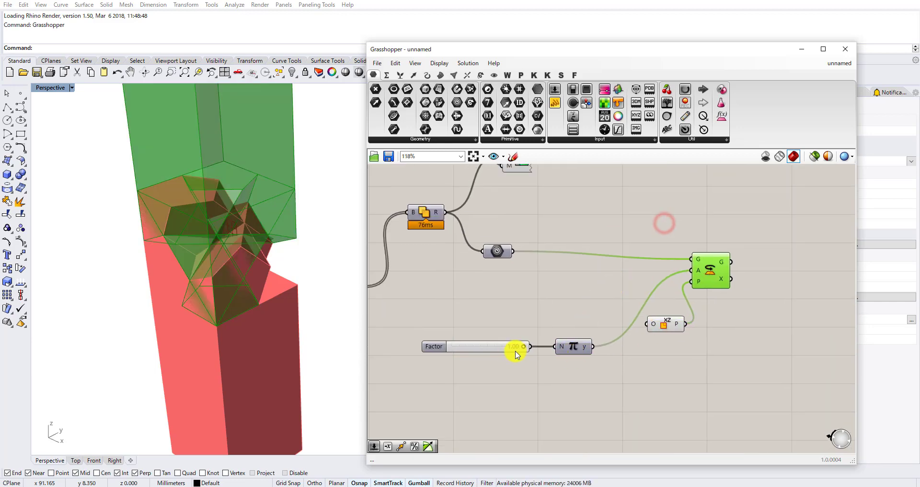
Set the Factor slider to 0.50 and inspect the rotated member in the perspective view.
{"action": "left_click_drag", "start_coordinate": [524, 347], "coordinate": [488, 354]}
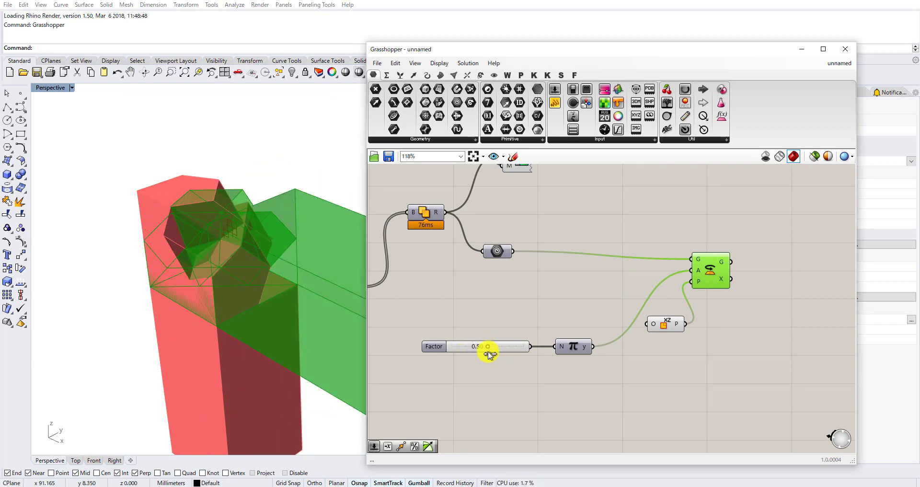
{"action": "right_click_drag", "start_coordinate": [181, 312], "coordinate": [247, 248]}
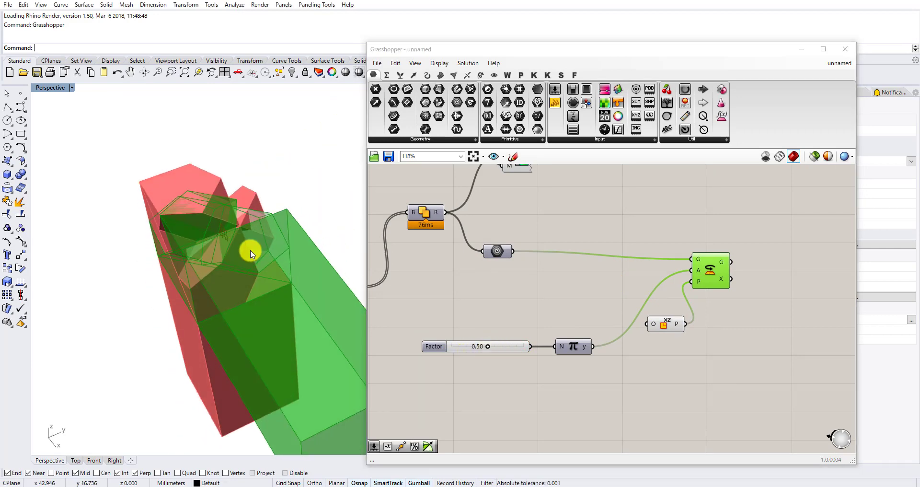
{"action": "scroll", "coordinate": [521, 302], "scroll_direction": "down", "scroll_amount": 2}
{"action": "scroll", "coordinate": [646, 302], "scroll_direction": "up", "scroll_amount": 2}
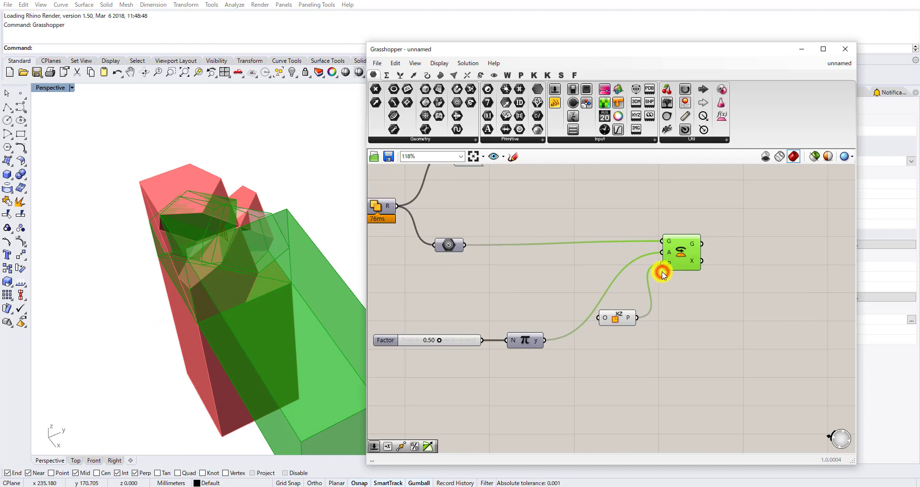
Move XZ Plane closer to Rotate and align Rotate's G input with the Geometry parameter.
{"action": "left_click_drag", "start_coordinate": [633, 314], "coordinate": [640, 284]}
{"action": "left_click", "coordinate": [684, 243]}
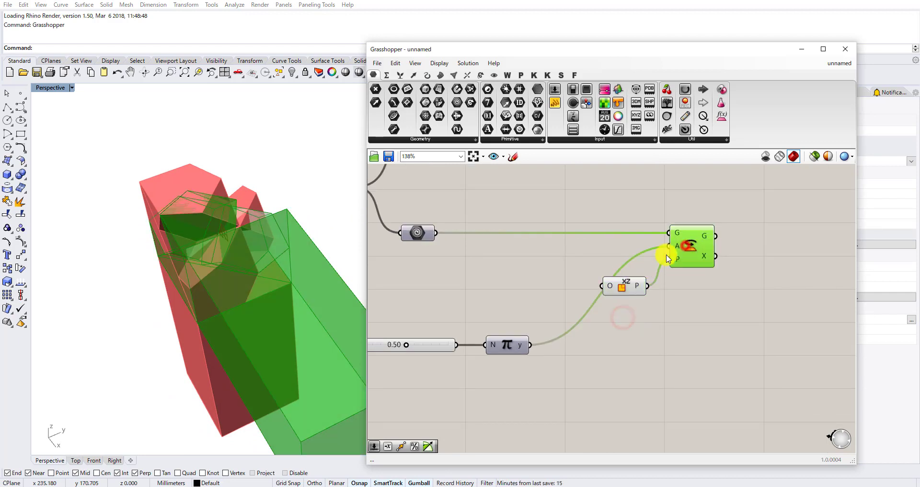
{"action": "scroll", "coordinate": [655, 259], "scroll_direction": "up", "scroll_amount": 1}
{"action": "left_click", "coordinate": [586, 270]}
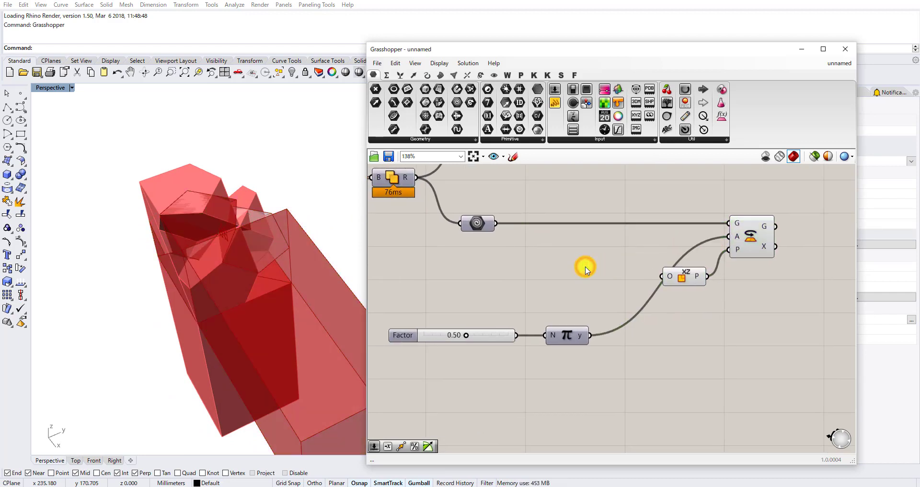
Add an XY Plane component beneath XZ Plane and duplicate Rotate below the original with its input wires.
{"action": "double_click", "coordinate": [687, 338]}
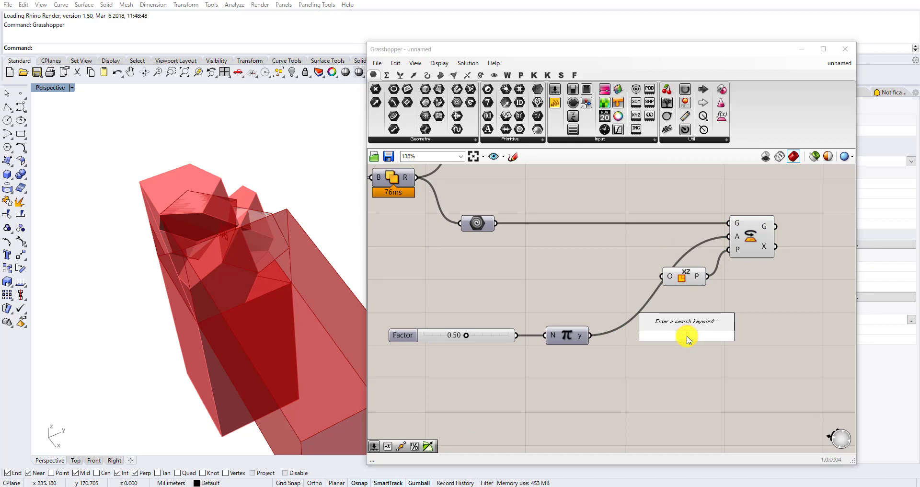
{"action": "type", "text": "xyz"}
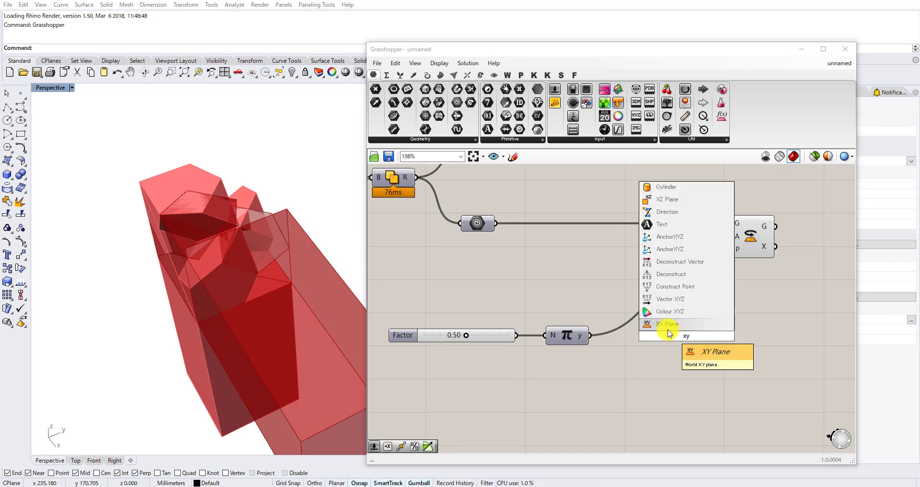
{"action": "left_click", "coordinate": [667, 325]}
{"action": "left_click_drag", "start_coordinate": [728, 255], "coordinate": [753, 312]}
{"action": "key", "text": "ctrl+v"}
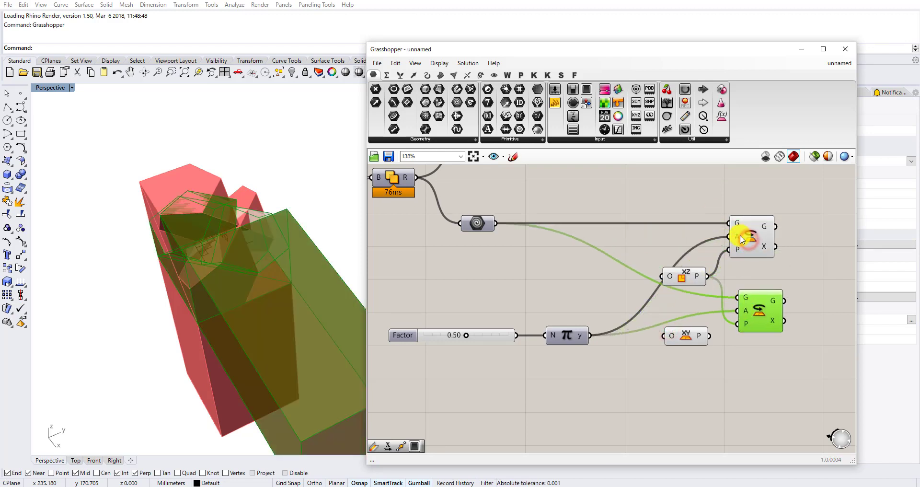
Connect XY Plane's P output to the lower Rotate's G input, and tidy the positions of XY Plane and both Rotates.
{"action": "left_click_drag", "start_coordinate": [742, 239], "coordinate": [750, 245]}
{"action": "left_click", "coordinate": [685, 328]}
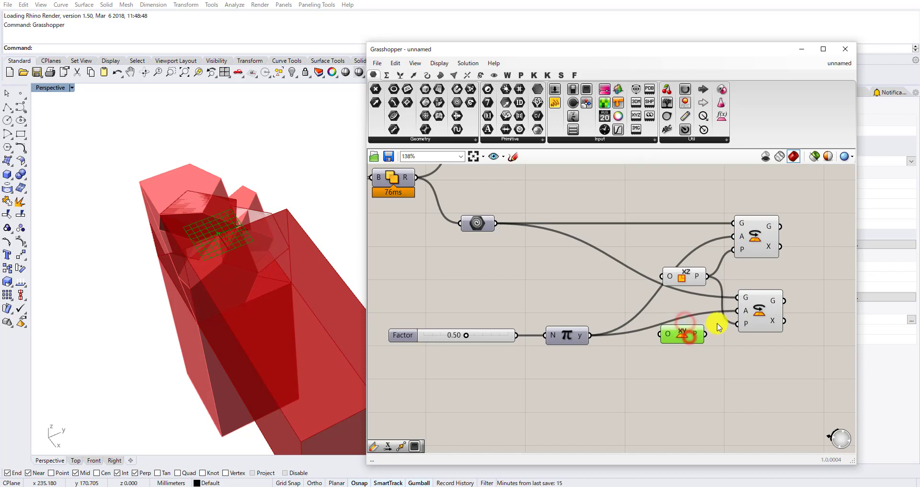
{"action": "left_click_drag", "start_coordinate": [704, 334], "coordinate": [738, 297]}
{"action": "left_click", "coordinate": [761, 293]}
{"action": "scroll", "coordinate": [760, 292], "scroll_direction": "up", "scroll_amount": 2}
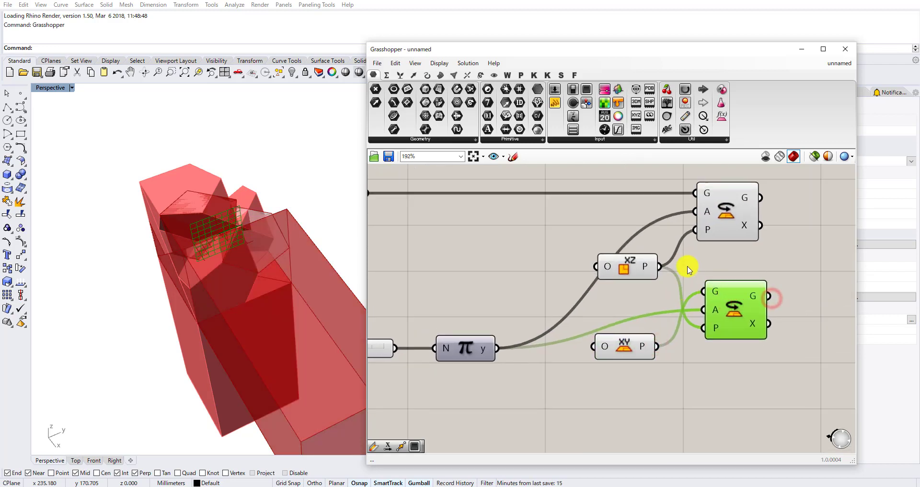
{"action": "right_click_drag", "start_coordinate": [749, 318], "coordinate": [681, 347]}
{"action": "left_click_drag", "start_coordinate": [676, 340], "coordinate": [671, 345]}
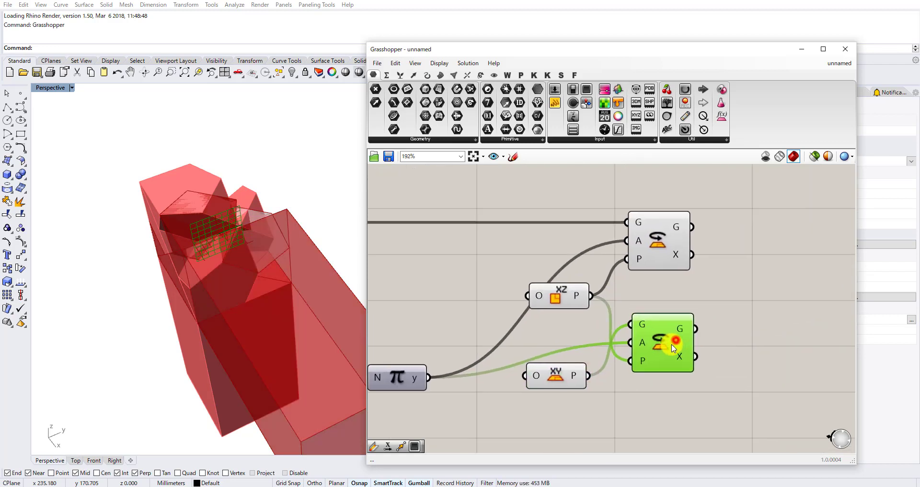
{"action": "right_click_drag", "start_coordinate": [398, 346], "coordinate": [572, 320]}
{"action": "right_click_drag", "start_coordinate": [447, 342], "coordinate": [545, 329]}
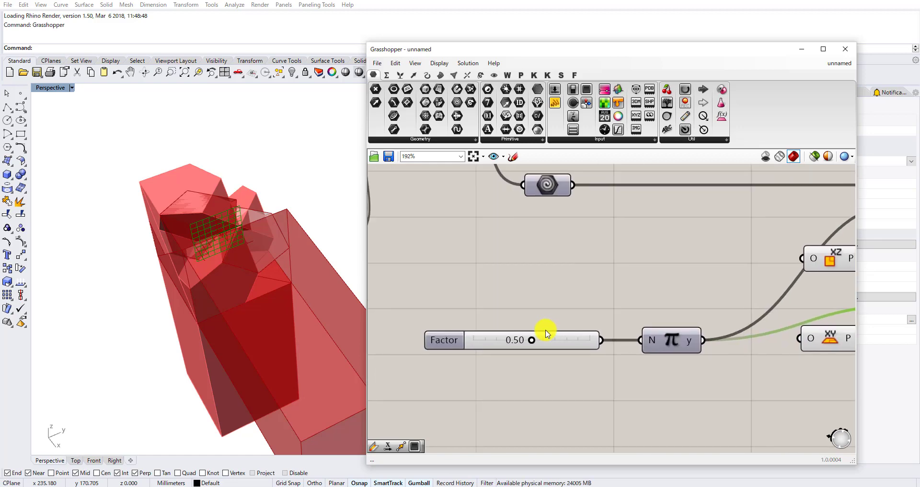
{"action": "scroll", "coordinate": [545, 329], "scroll_direction": "up", "scroll_amount": 2}
{"action": "mouse_move", "coordinate": [525, 344]}
{"action": "left_mouse_down"}
{"action": "mouse_move", "coordinate": [499, 345]}
{"action": "mouse_move", "coordinate": [591, 325]}
{"action": "mouse_move", "coordinate": [519, 345]}
{"action": "mouse_move", "coordinate": [542, 345]}
{"action": "mouse_move", "coordinate": [529, 343]}
{"action": "left_mouse_up"}
{"action": "scroll", "coordinate": [489, 311], "scroll_direction": "down", "scroll_amount": 5}
{"action": "scroll", "coordinate": [488, 311], "scroll_direction": "down", "scroll_amount": 4}
{"action": "scroll", "coordinate": [680, 315], "scroll_direction": "up", "scroll_amount": 6}
Add a third Rotate component, wiring the upper Rotate's G output into its G and the lower Rotate's G output into its P.
{"action": "left_click", "coordinate": [685, 315]}
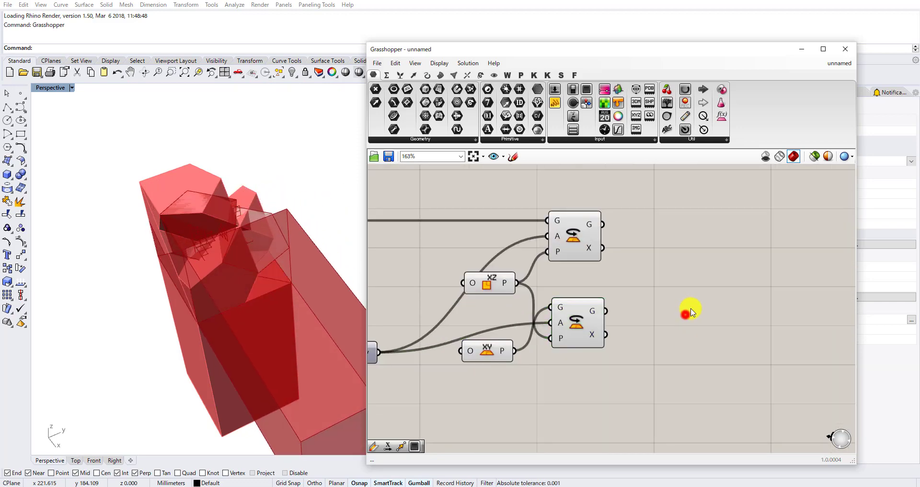
{"action": "double_click", "coordinate": [690, 312]}
{"action": "type", "text": "rota"}
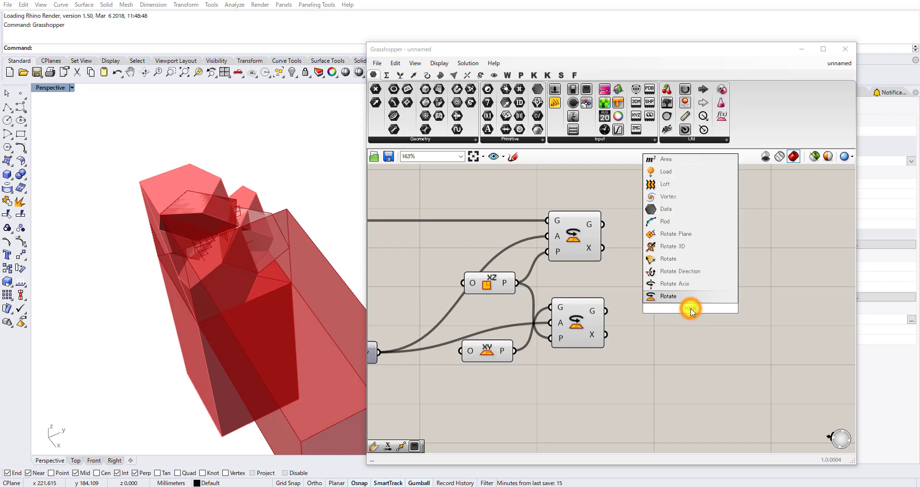
{"action": "type", "text": "te"}
{"action": "left_click", "coordinate": [669, 295]}
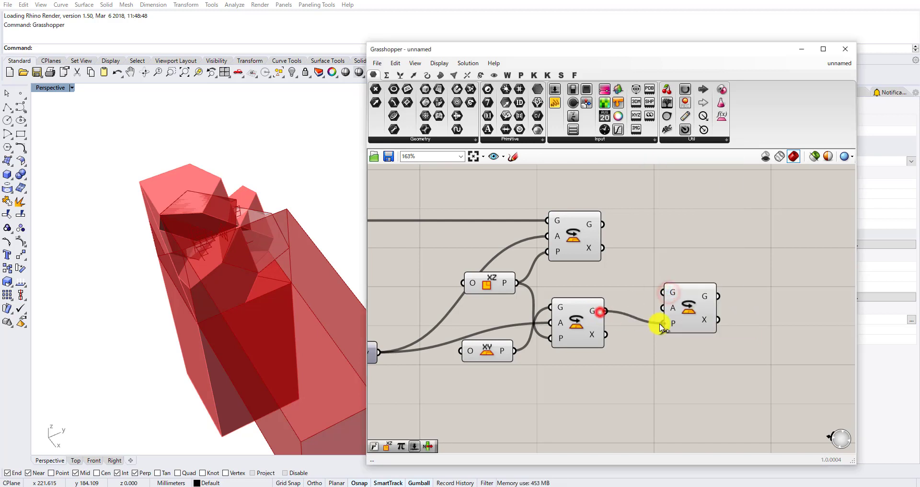
{"action": "left_click_drag", "start_coordinate": [661, 327], "coordinate": [662, 323]}
{"action": "left_click_drag", "start_coordinate": [602, 224], "coordinate": [662, 291]}
Duplicate the Factor slider and Pi below the originals, and connect the copied Pi to the third Rotate's A input.
{"action": "scroll", "coordinate": [681, 312], "scroll_direction": "down", "scroll_amount": 3}
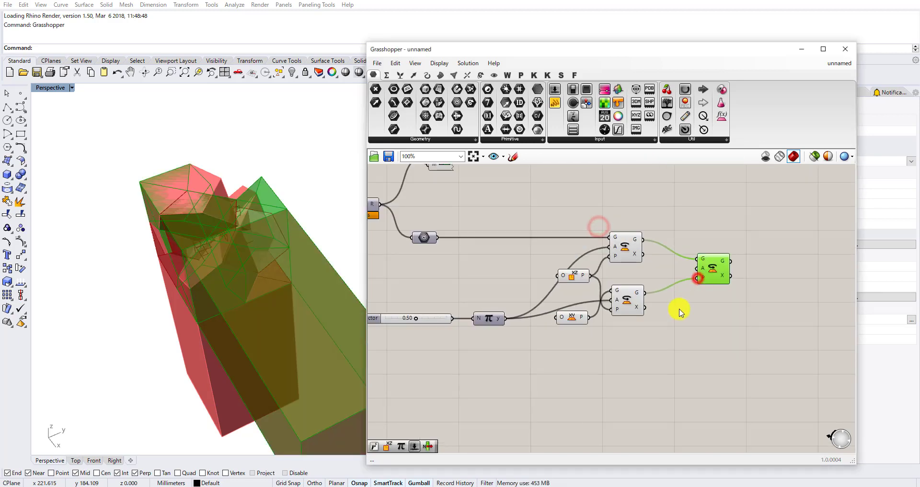
{"action": "left_click_drag", "start_coordinate": [513, 355], "coordinate": [443, 353]}
{"action": "left_click", "coordinate": [532, 365]}
{"action": "left_click_drag", "start_coordinate": [499, 371], "coordinate": [584, 342]}
{"action": "left_click", "coordinate": [519, 360]}
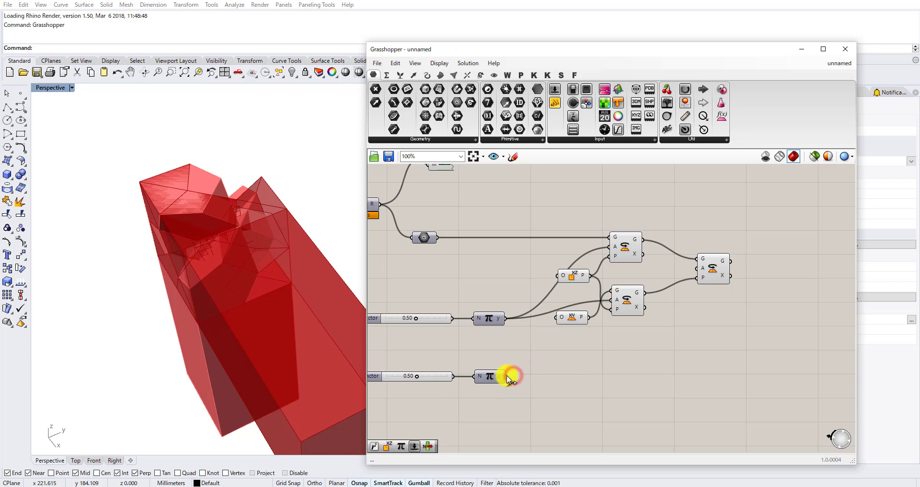
{"action": "left_click", "coordinate": [714, 272]}
Turn off the preview of the first two Rotates and their plane components.
{"action": "left_click_drag", "start_coordinate": [665, 331], "coordinate": [582, 228]}
{"action": "middle_click", "coordinate": [581, 227]}
{"action": "left_click", "coordinate": [607, 199]}
Duplicate the red Swatch and Custom Preview beside the third Rotate, and connect that Rotate's G output to the copied preview's G input.
{"action": "right_click_drag", "start_coordinate": [467, 237], "coordinate": [562, 255]}
{"action": "scroll", "coordinate": [628, 249], "scroll_direction": "down", "scroll_amount": 1}
{"action": "right_click_drag", "start_coordinate": [637, 242], "coordinate": [542, 231]}
{"action": "right_click_drag", "start_coordinate": [499, 202], "coordinate": [510, 225]}
{"action": "left_click_drag", "start_coordinate": [510, 225], "coordinate": [429, 183]}
{"action": "left_click_drag", "start_coordinate": [468, 206], "coordinate": [644, 263], "text": "alt"}
{"action": "right_click_drag", "start_coordinate": [757, 265], "coordinate": [628, 211]}
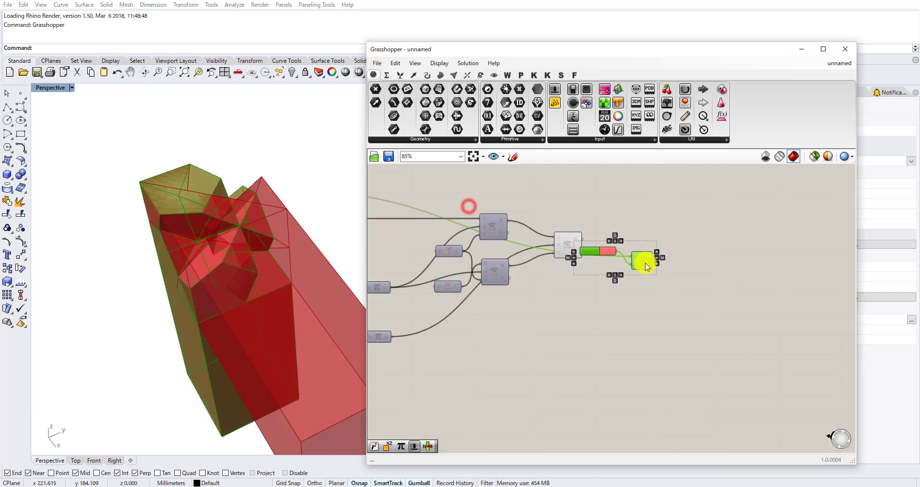
{"action": "scroll", "coordinate": [632, 259], "scroll_direction": "up", "scroll_amount": 1}
{"action": "mouse_move", "coordinate": [644, 262]}
{"action": "left_mouse_down"}
{"action": "mouse_move", "coordinate": [643, 295]}
{"action": "mouse_move", "coordinate": [639, 259]}
{"action": "left_mouse_up"}
{"action": "left_click", "coordinate": [631, 253]}
{"action": "scroll", "coordinate": [589, 247], "scroll_direction": "up", "scroll_amount": 2}
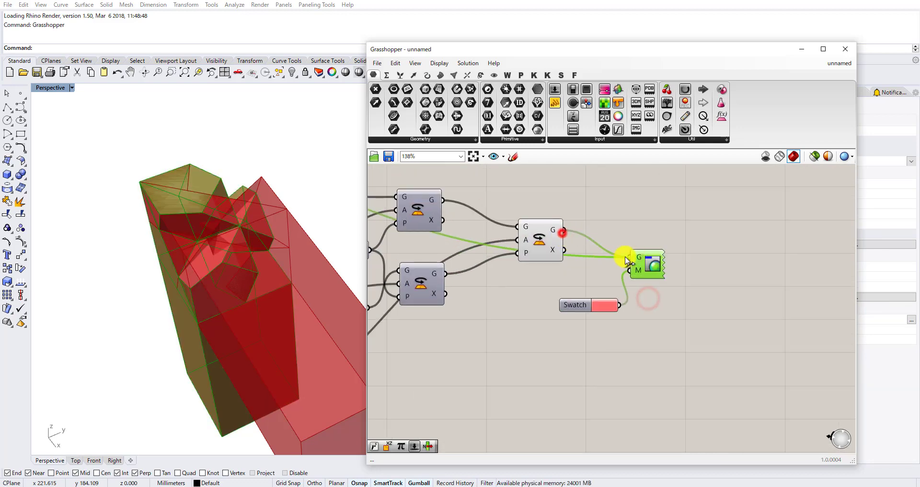
Change the copied Swatch's colour to cyan.
{"action": "scroll", "coordinate": [604, 305], "scroll_direction": "up", "scroll_amount": 1}
{"action": "left_click", "coordinate": [607, 306]}
{"action": "left_click_drag", "start_coordinate": [635, 405], "coordinate": [668, 407]}
{"action": "left_click", "coordinate": [762, 286]}
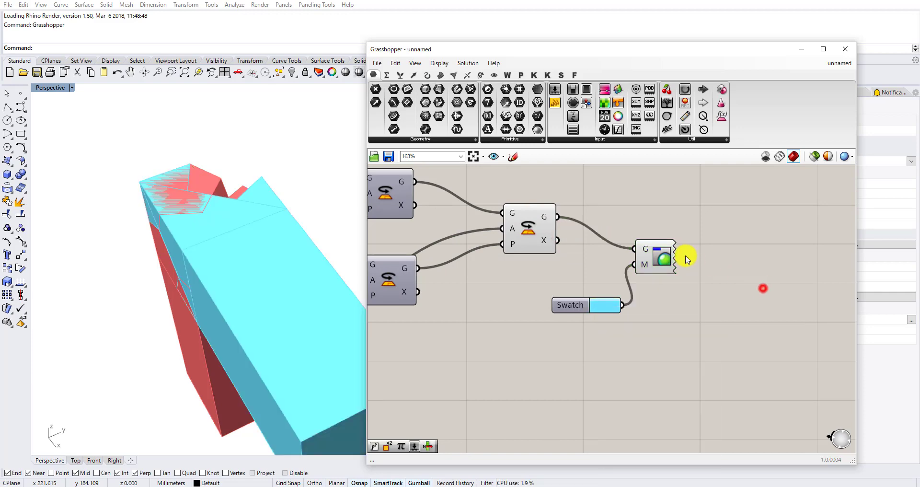
Turn off the third Rotate's own preview.
{"action": "scroll", "coordinate": [686, 255], "scroll_direction": "down", "scroll_amount": 3}
{"action": "left_click_drag", "start_coordinate": [633, 271], "coordinate": [596, 229]}
{"action": "middle_click", "coordinate": [596, 229]}
{"action": "left_click", "coordinate": [623, 198]}
Set the lower Factor slider to 1.00 and inspect the corner joint between both members in the perspective view.
{"action": "right_click_drag", "start_coordinate": [573, 246], "coordinate": [661, 236]}
{"action": "scroll", "coordinate": [648, 273], "scroll_direction": "down", "scroll_amount": 2}
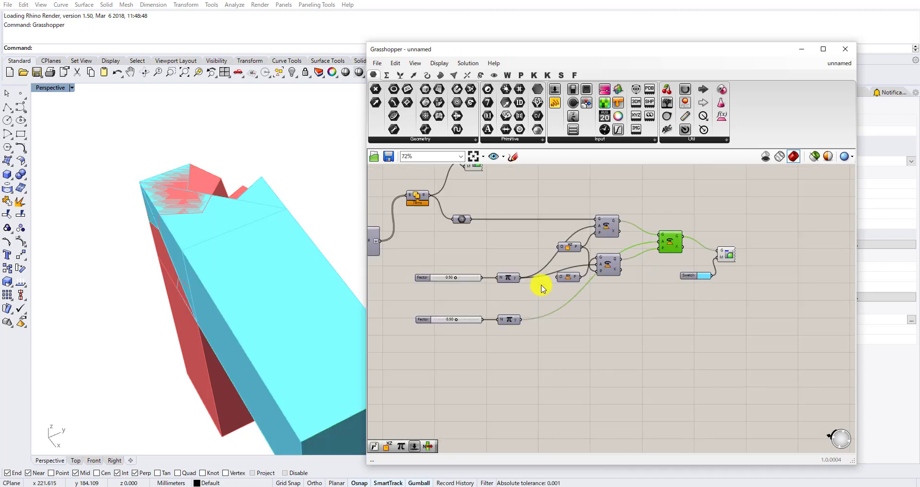
{"action": "scroll", "coordinate": [422, 330], "scroll_direction": "up", "scroll_amount": 4}
{"action": "left_click_drag", "start_coordinate": [496, 299], "coordinate": [540, 299]}
{"action": "right_click_drag", "start_coordinate": [227, 247], "coordinate": [248, 259]}
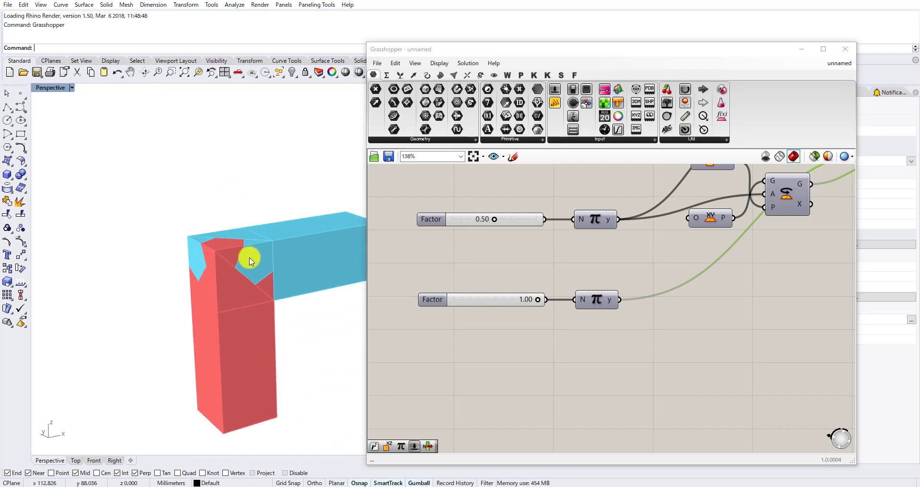
{"action": "scroll", "coordinate": [242, 264], "scroll_direction": "up", "scroll_amount": 4}
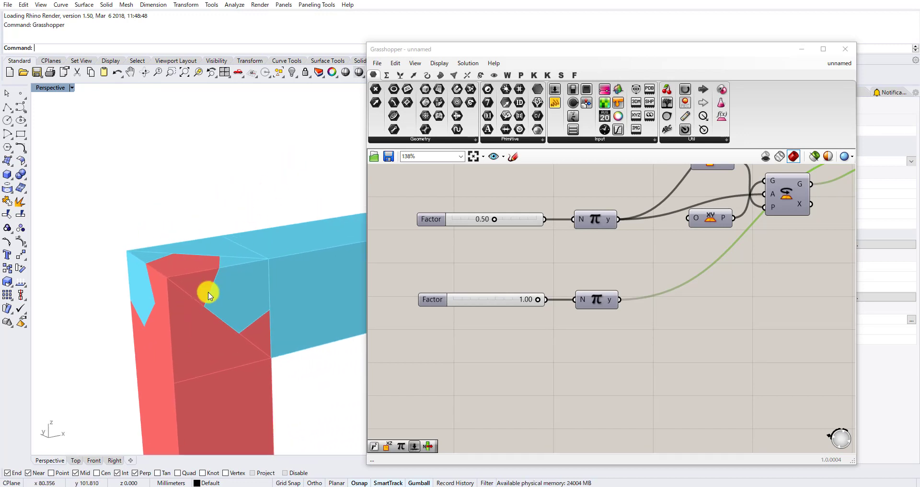
{"action": "right_click_drag", "start_coordinate": [249, 236], "coordinate": [159, 293]}
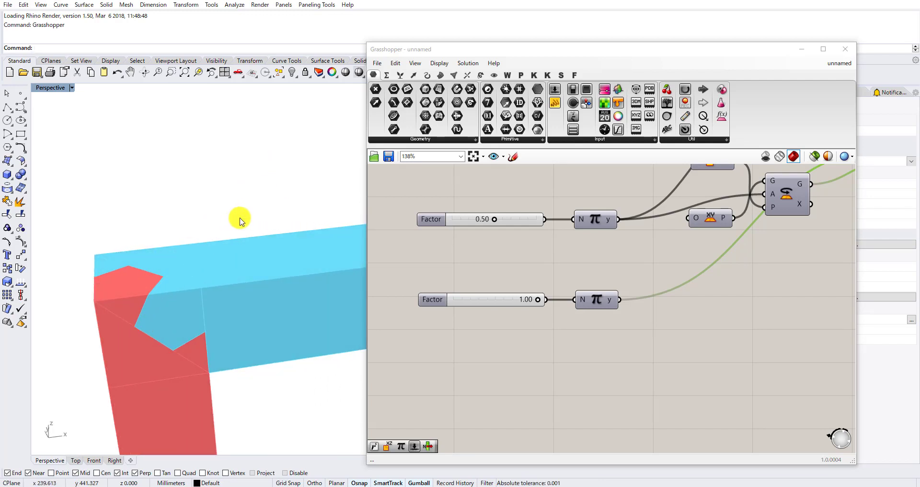
Move the cyan Swatch and its Custom Preview farther from the third Rotate, and shift that Rotate slightly closer to its inputs.
{"action": "scroll", "coordinate": [424, 216], "scroll_direction": "down", "scroll_amount": 7}
{"action": "right_click_drag", "start_coordinate": [565, 193], "coordinate": [553, 262]}
{"action": "scroll", "coordinate": [552, 262], "scroll_direction": "up", "scroll_amount": 4}
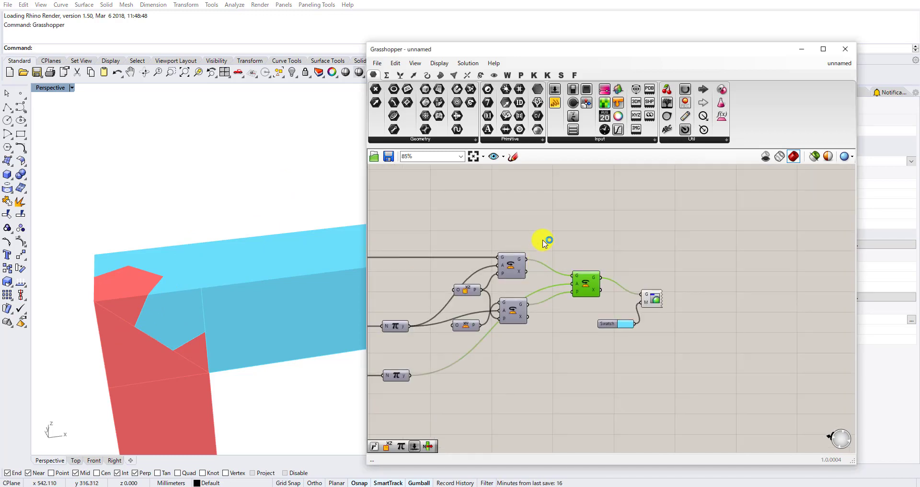
{"action": "right_click_drag", "start_coordinate": [501, 230], "coordinate": [531, 242]}
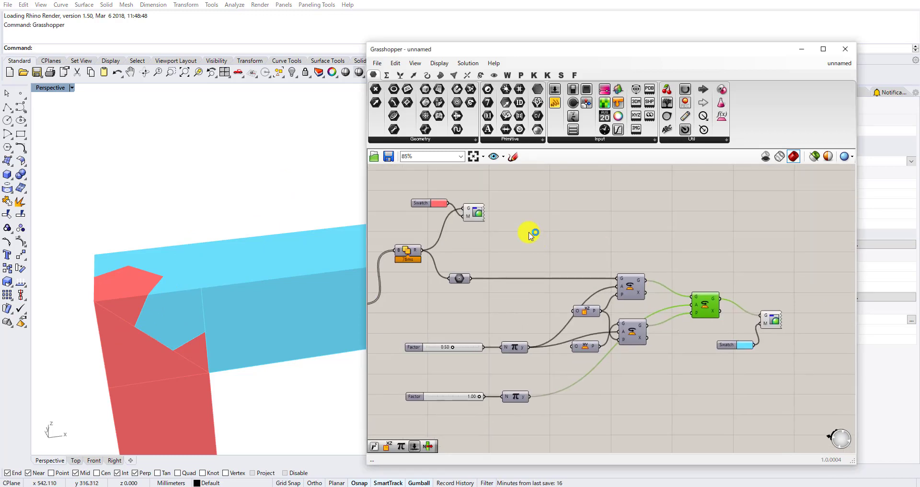
{"action": "right_click_drag", "start_coordinate": [509, 245], "coordinate": [536, 254]}
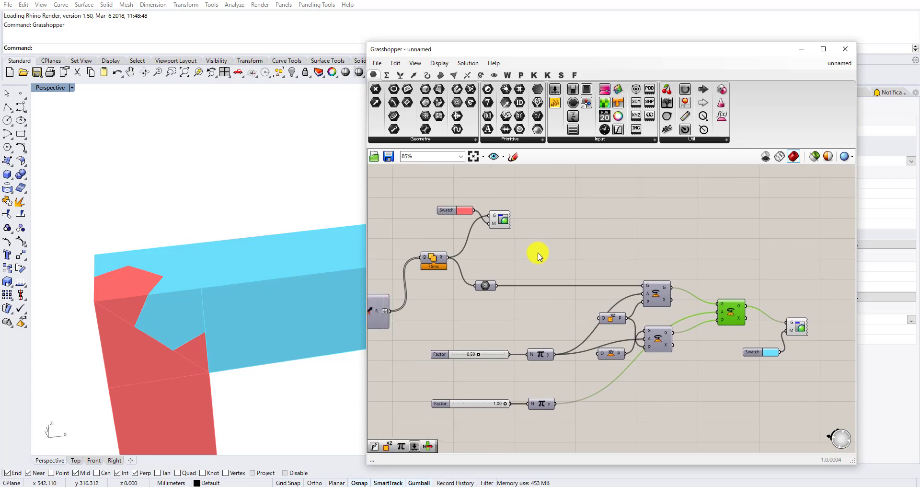
{"action": "scroll", "coordinate": [545, 256], "scroll_direction": "down", "scroll_amount": 2}
{"action": "right_click_drag", "start_coordinate": [632, 269], "coordinate": [554, 246]}
{"action": "scroll", "coordinate": [594, 269], "scroll_direction": "up", "scroll_amount": 4}
{"action": "left_click_drag", "start_coordinate": [602, 273], "coordinate": [576, 258]}
{"action": "scroll", "coordinate": [609, 266], "scroll_direction": "up", "scroll_amount": 3}
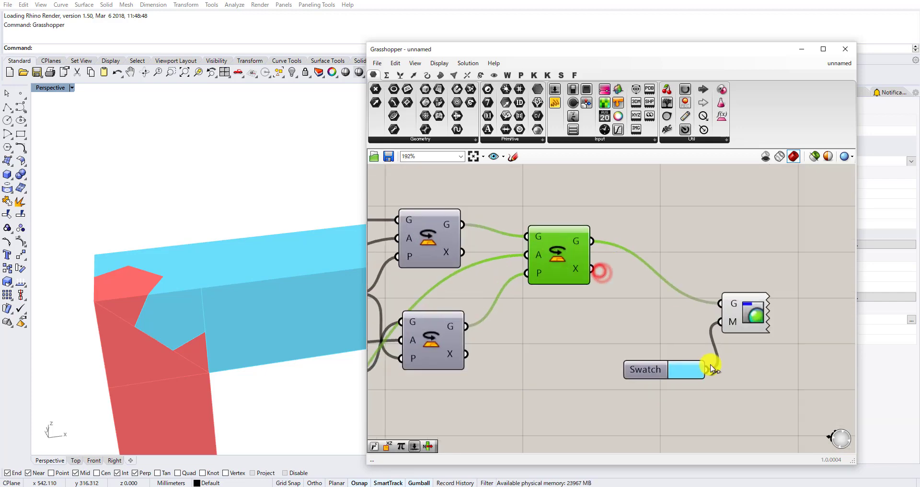
{"action": "left_click_drag", "start_coordinate": [735, 394], "coordinate": [667, 301]}
{"action": "scroll", "coordinate": [663, 300], "scroll_direction": "down", "scroll_amount": 3}
{"action": "left_click_drag", "start_coordinate": [658, 340], "coordinate": [688, 369]}
{"action": "scroll", "coordinate": [623, 263], "scroll_direction": "up", "scroll_amount": 2}
{"action": "left_click_drag", "start_coordinate": [595, 270], "coordinate": [588, 274]}
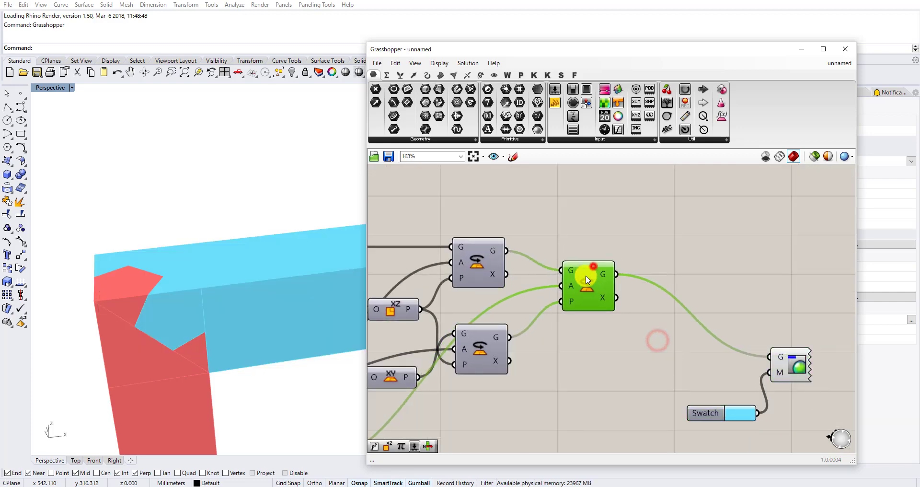
Add a Move component above the third Rotate and connect the Rotate's G output to its G input.
{"action": "double_click", "coordinate": [662, 226]}
{"action": "type", "text": "move"}
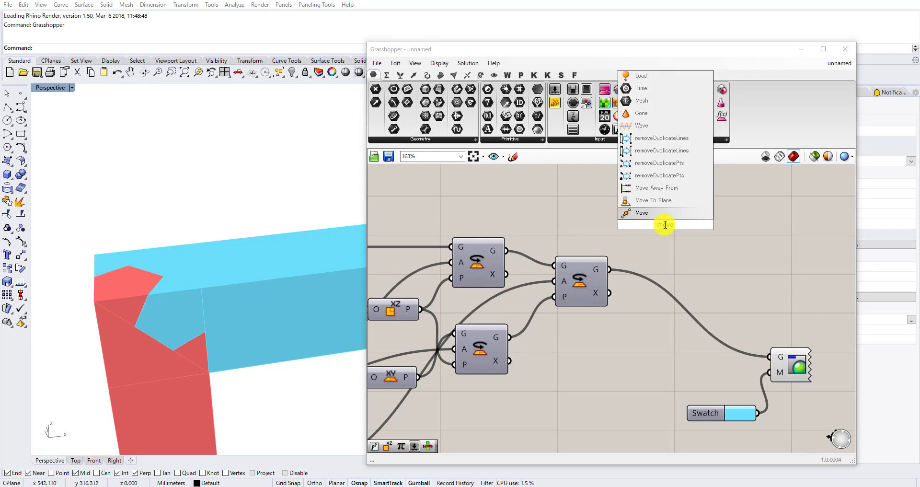
{"action": "key", "text": "Return"}
{"action": "left_click_drag", "start_coordinate": [622, 225], "coordinate": [637, 218]}
Add a Vector parameter above the existing Vector parameter that feeds the Amplitude component.
{"action": "scroll", "coordinate": [701, 211], "scroll_direction": "down", "scroll_amount": 4}
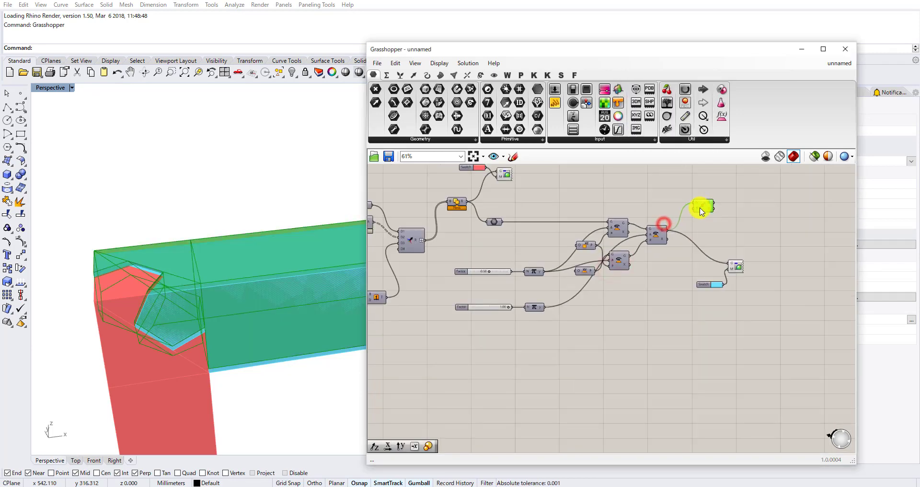
{"action": "right_click_drag", "start_coordinate": [604, 241], "coordinate": [687, 261]}
{"action": "scroll", "coordinate": [688, 261], "scroll_direction": "down", "scroll_amount": 4}
{"action": "right_click_drag", "start_coordinate": [644, 261], "coordinate": [753, 272]}
{"action": "scroll", "coordinate": [482, 250], "scroll_direction": "up", "scroll_amount": 5}
{"action": "right_click_drag", "start_coordinate": [487, 225], "coordinate": [763, 256]}
{"action": "right_click_drag", "start_coordinate": [803, 235], "coordinate": [587, 286]}
{"action": "scroll", "coordinate": [587, 286], "scroll_direction": "up", "scroll_amount": 3}
{"action": "left_click", "coordinate": [587, 287]}
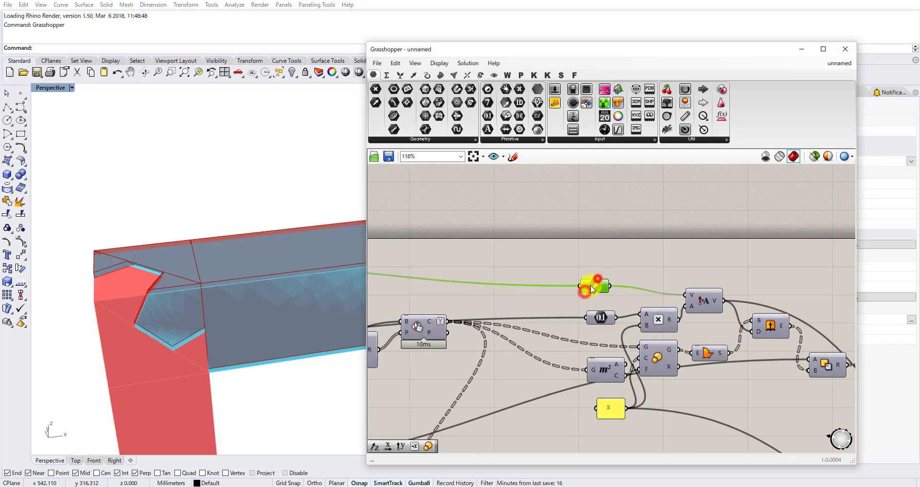
{"action": "double_click", "coordinate": [678, 243]}
{"action": "type", "text": "vec"}
{"action": "left_click", "coordinate": [665, 235]}
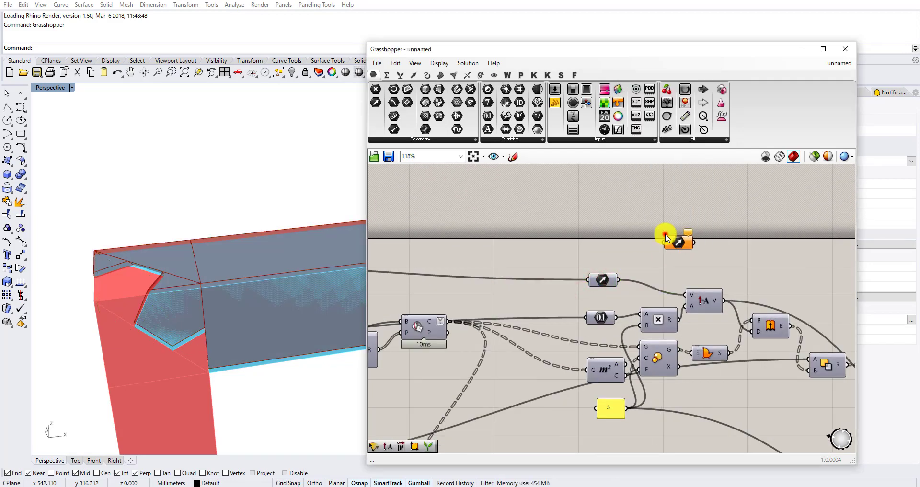
Feed the new Vector parameter from the existing vector and place it above the Rotate components.
{"action": "scroll", "coordinate": [647, 230], "scroll_direction": "down", "scroll_amount": 12}
{"action": "mouse_move", "coordinate": [676, 245]}
{"action": "left_mouse_down"}
{"action": "mouse_move", "coordinate": [646, 230]}
{"action": "mouse_move", "coordinate": [798, 253]}
{"action": "mouse_move", "coordinate": [780, 262]}
{"action": "mouse_move", "coordinate": [680, 236]}
{"action": "left_mouse_up"}
{"action": "scroll", "coordinate": [795, 254], "scroll_direction": "up", "scroll_amount": 14}
{"action": "right_click_drag", "start_coordinate": [697, 232], "coordinate": [658, 283]}
{"action": "left_click_drag", "start_coordinate": [645, 283], "coordinate": [574, 258]}
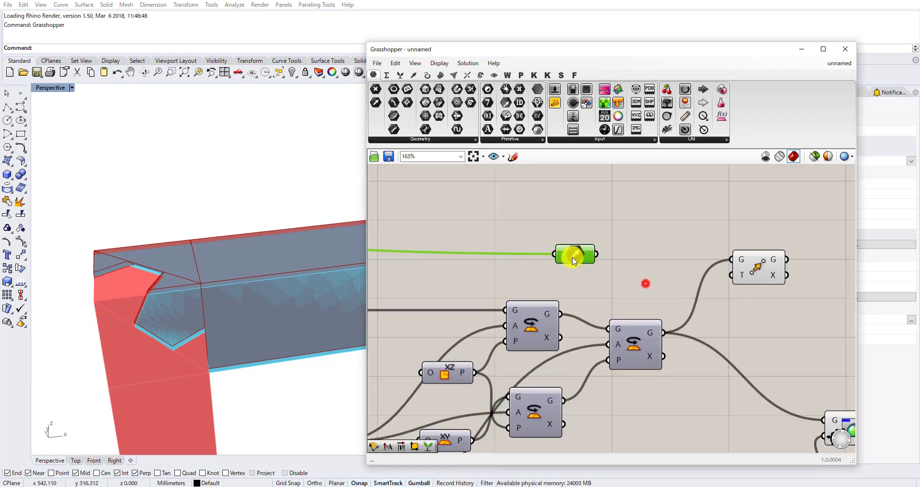
{"action": "scroll", "coordinate": [573, 257], "scroll_direction": "down", "scroll_amount": 3}
{"action": "right_click_drag", "start_coordinate": [615, 265], "coordinate": [776, 272]}
{"action": "scroll", "coordinate": [700, 258], "scroll_direction": "down", "scroll_amount": 5}
{"action": "left_click_drag", "start_coordinate": [730, 262], "coordinate": [707, 315]}
{"action": "scroll", "coordinate": [731, 318], "scroll_direction": "up", "scroll_amount": 4}
{"action": "right_click_drag", "start_coordinate": [751, 317], "coordinate": [698, 312]}
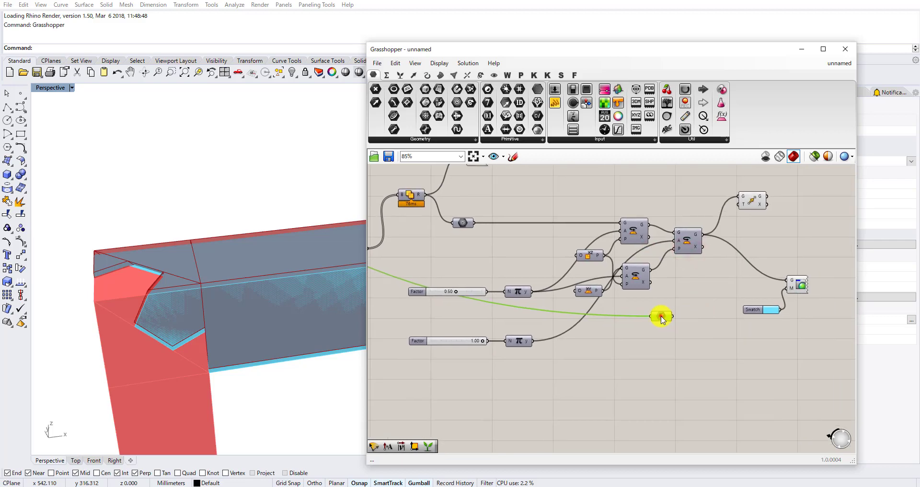
{"action": "left_click_drag", "start_coordinate": [661, 317], "coordinate": [637, 167]}
{"action": "right_click_drag", "start_coordinate": [663, 185], "coordinate": [619, 337]}
Add an Amplitude component beside the new Vector parameter and connect the vector to its V input.
{"action": "scroll", "coordinate": [623, 315], "scroll_direction": "up", "scroll_amount": 2}
{"action": "double_click", "coordinate": [650, 304]}
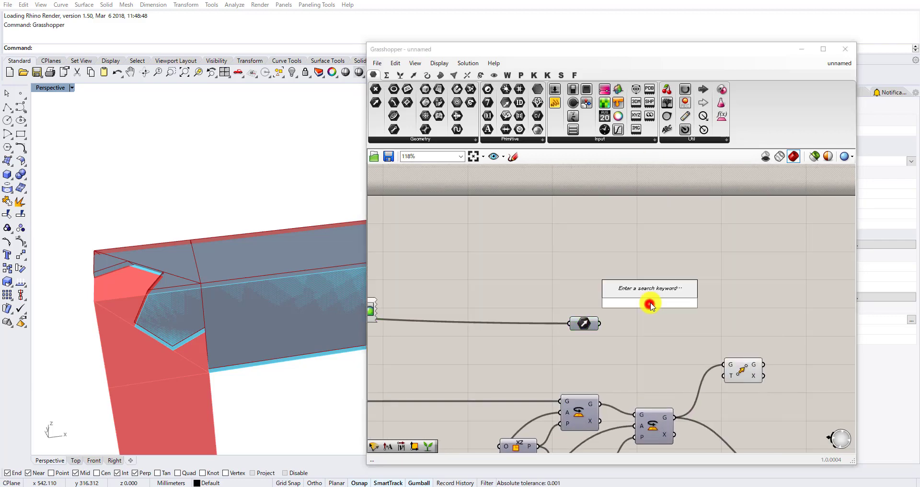
{"action": "type", "text": "ampli"}
{"action": "key", "text": "Return"}
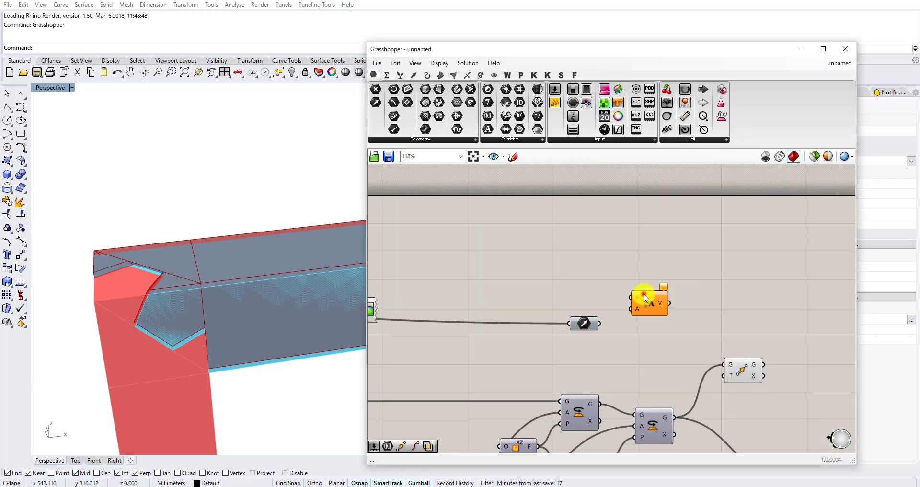
{"action": "scroll", "coordinate": [598, 330], "scroll_direction": "up", "scroll_amount": 2}
{"action": "left_click_drag", "start_coordinate": [591, 323], "coordinate": [593, 314]}
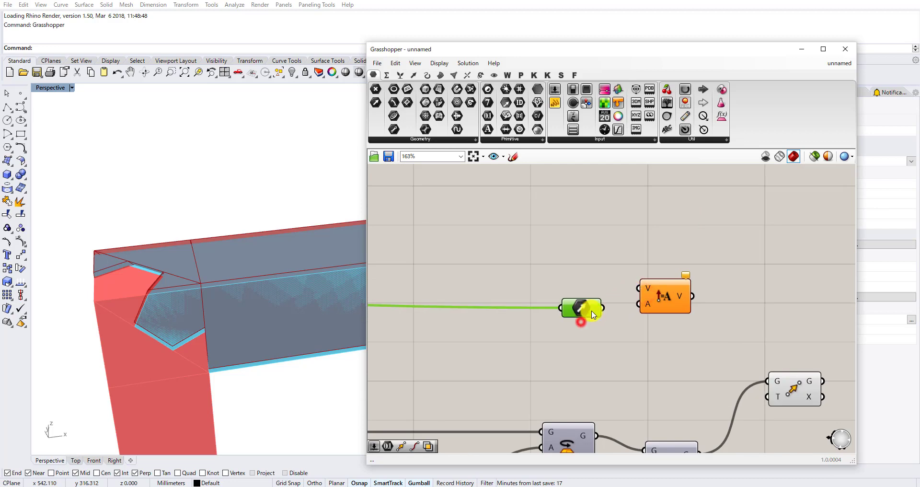
{"action": "left_click_drag", "start_coordinate": [629, 283], "coordinate": [632, 286]}
{"action": "scroll", "coordinate": [586, 298], "scroll_direction": "down", "scroll_amount": 5}
{"action": "right_click_drag", "start_coordinate": [587, 307], "coordinate": [697, 280]}
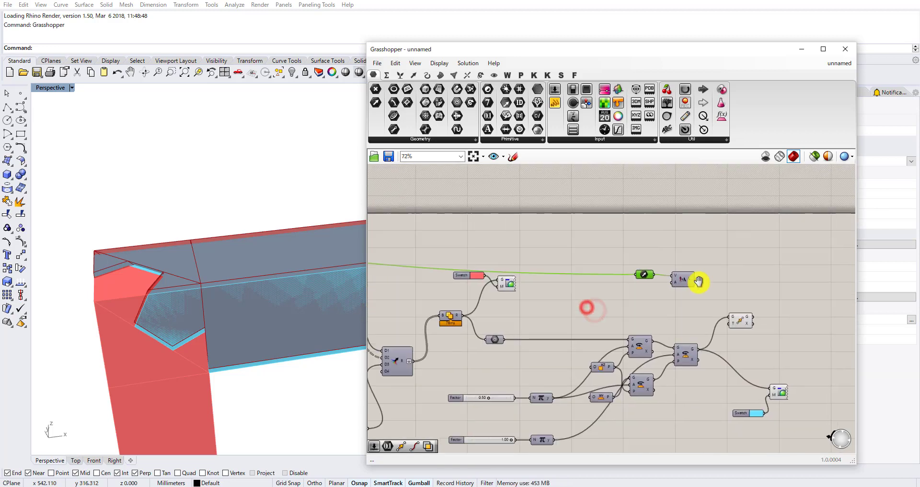
Add a number slider with value 200 and connect it to Amplitude's A input.
{"action": "scroll", "coordinate": [689, 286], "scroll_direction": "up", "scroll_amount": 2}
{"action": "double_click", "coordinate": [688, 287]}
{"action": "double_click", "coordinate": [675, 225]}
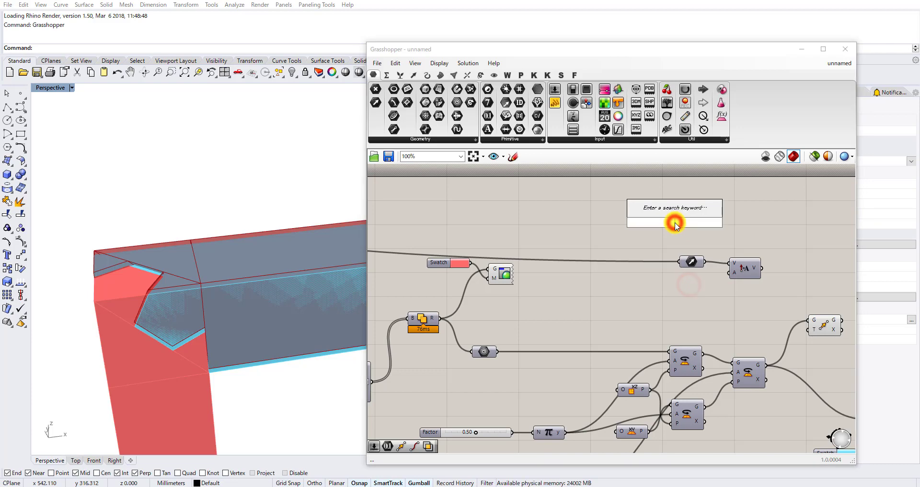
{"action": "type", "text": "200"}
{"action": "key", "text": "Return"}
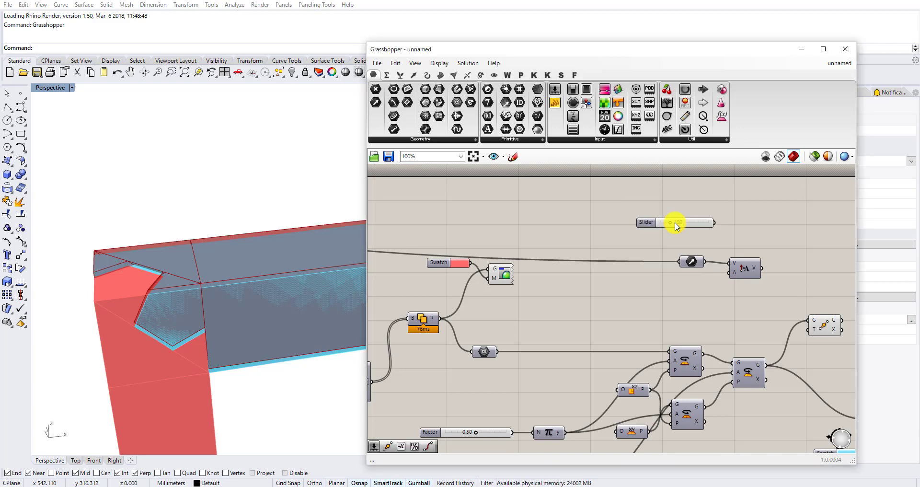
{"action": "scroll", "coordinate": [698, 228], "scroll_direction": "up", "scroll_amount": 3}
{"action": "left_click_drag", "start_coordinate": [744, 219], "coordinate": [745, 312]}
Connect Amplitude's V output to Move's T input, and Move's G output to the cyan Custom Preview.
{"action": "scroll", "coordinate": [714, 254], "scroll_direction": "down", "scroll_amount": 3}
{"action": "right_click_drag", "start_coordinate": [742, 269], "coordinate": [708, 309]}
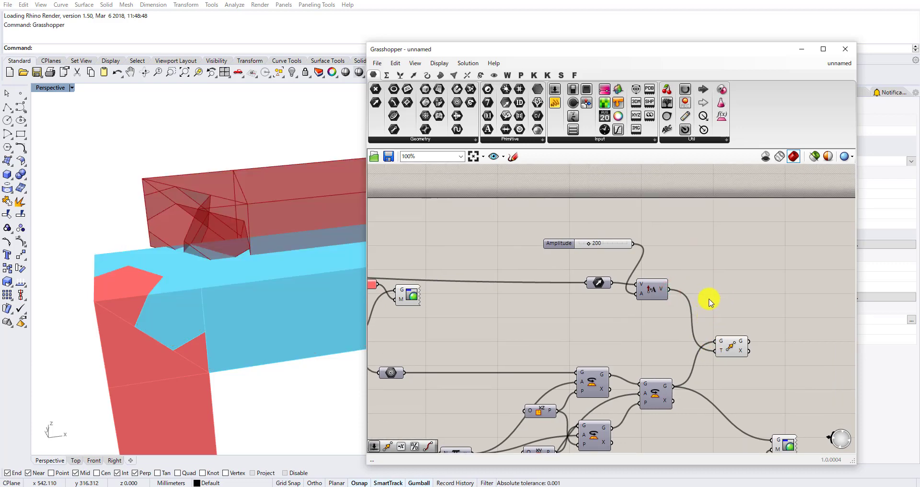
{"action": "scroll", "coordinate": [702, 309], "scroll_direction": "down", "scroll_amount": 2}
{"action": "scroll", "coordinate": [698, 311], "scroll_direction": "up", "scroll_amount": 3}
{"action": "left_click_drag", "start_coordinate": [702, 289], "coordinate": [731, 403]}
Turn off the Move component's own preview.
{"action": "left_click_drag", "start_coordinate": [700, 343], "coordinate": [676, 284]}
{"action": "middle_click", "coordinate": [684, 286]}
{"action": "left_click", "coordinate": [717, 257]}
Set the Amplitude slider to 352 and inspect the separated red and cyan members from different angles.
{"action": "right_click_drag", "start_coordinate": [679, 233], "coordinate": [689, 264]}
{"action": "mouse_move", "coordinate": [226, 311]}
{"action": "right_mouse_down"}
{"action": "mouse_move", "coordinate": [230, 339]}
{"action": "mouse_move", "coordinate": [211, 312]}
{"action": "right_mouse_up"}
{"action": "scroll", "coordinate": [522, 216], "scroll_direction": "up", "scroll_amount": 1}
{"action": "mouse_move", "coordinate": [527, 203]}
{"action": "left_mouse_down"}
{"action": "mouse_move", "coordinate": [511, 205]}
{"action": "mouse_move", "coordinate": [520, 205]}
{"action": "left_mouse_up"}
{"action": "right_click_drag", "start_coordinate": [229, 261], "coordinate": [246, 316]}
{"action": "mouse_move", "coordinate": [522, 204]}
{"action": "left_mouse_down"}
{"action": "mouse_move", "coordinate": [513, 207]}
{"action": "mouse_move", "coordinate": [527, 199]}
{"action": "left_mouse_up"}
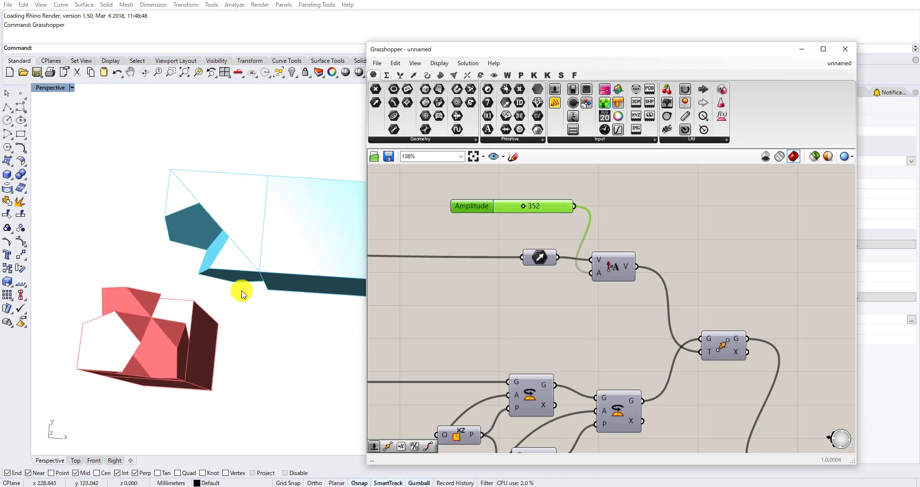
Set the upper Factor slider to 1.00 and the lower Factor slider to 0.00.
{"action": "right_click_drag", "start_coordinate": [243, 287], "coordinate": [320, 220]}
{"action": "scroll", "coordinate": [283, 192], "scroll_direction": "down", "scroll_amount": 6}
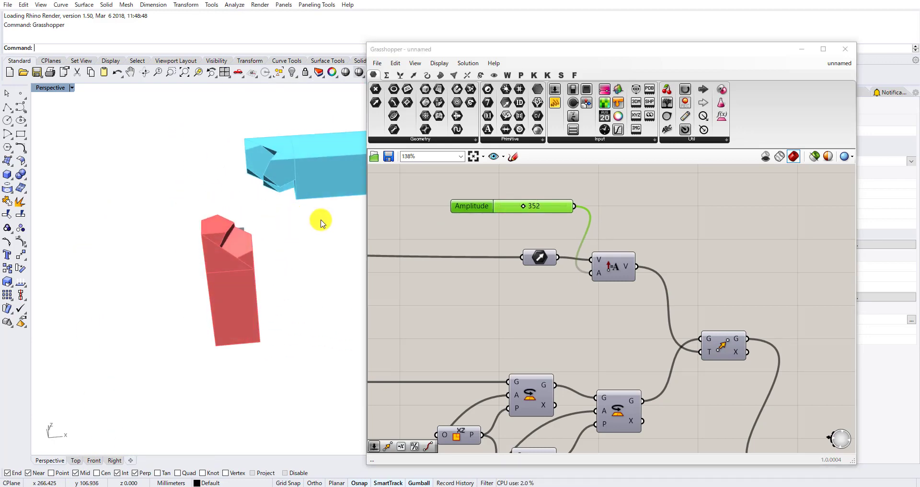
{"action": "scroll", "coordinate": [547, 257], "scroll_direction": "down", "scroll_amount": 3}
{"action": "scroll", "coordinate": [532, 258], "scroll_direction": "up", "scroll_amount": 5}
{"action": "left_click_drag", "start_coordinate": [559, 255], "coordinate": [548, 304]}
{"action": "left_click_drag", "start_coordinate": [550, 197], "coordinate": [534, 224]}
{"action": "scroll", "coordinate": [550, 218], "scroll_direction": "down", "scroll_amount": 5}
{"action": "scroll", "coordinate": [550, 225], "scroll_direction": "up", "scroll_amount": 2}
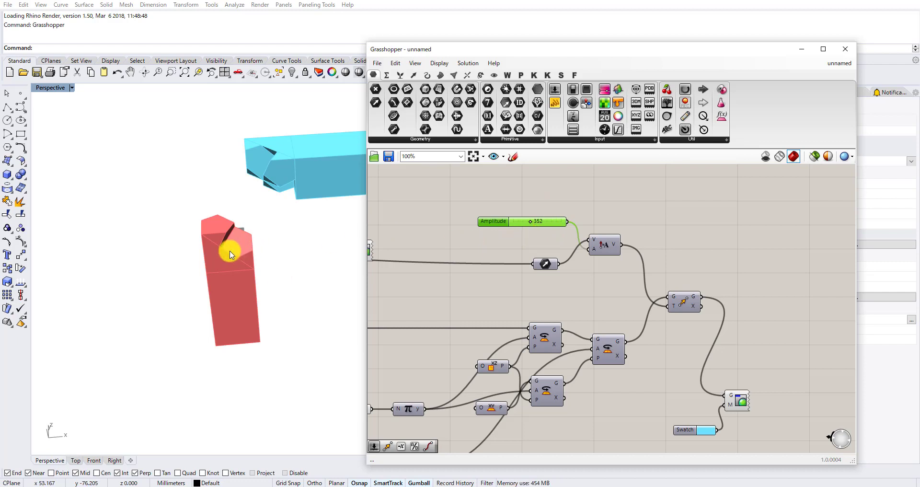
{"action": "right_click_drag", "start_coordinate": [403, 269], "coordinate": [508, 241]}
{"action": "scroll", "coordinate": [507, 241], "scroll_direction": "down", "scroll_amount": 2}
{"action": "scroll", "coordinate": [528, 255], "scroll_direction": "up", "scroll_amount": 2}
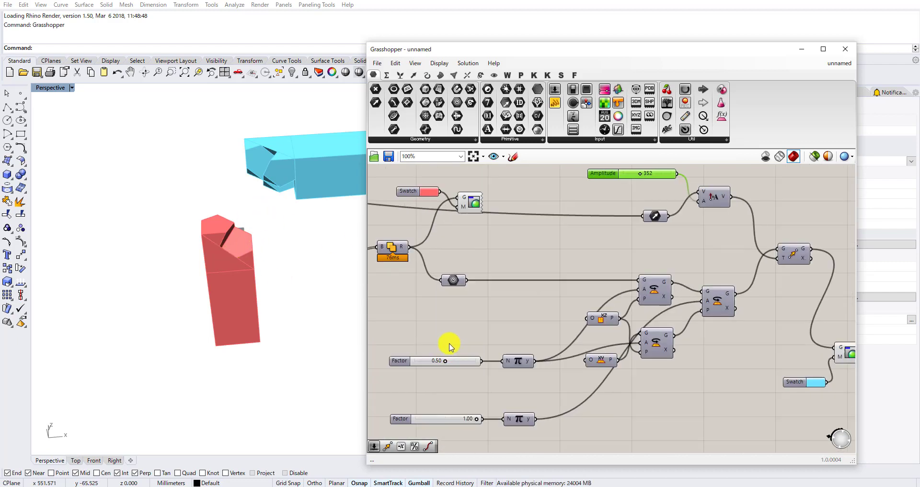
{"action": "left_click_drag", "start_coordinate": [445, 362], "coordinate": [470, 366]}
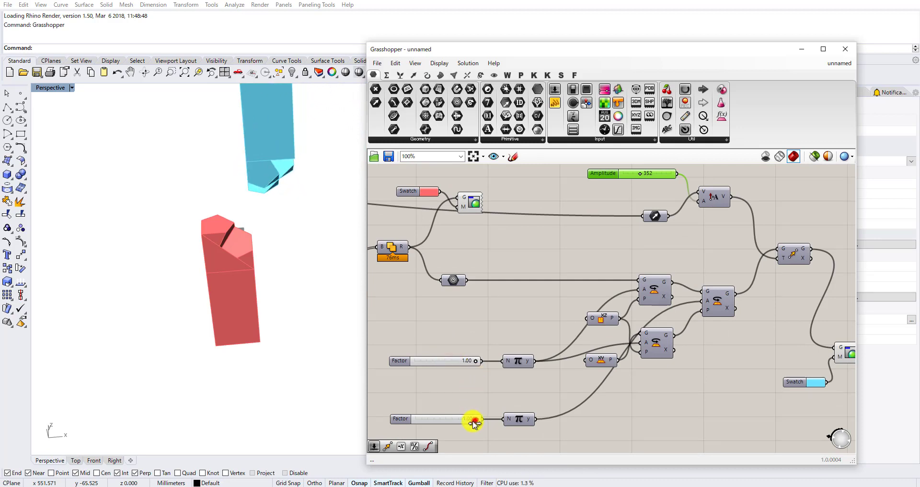
{"action": "left_click_drag", "start_coordinate": [473, 421], "coordinate": [412, 425]}
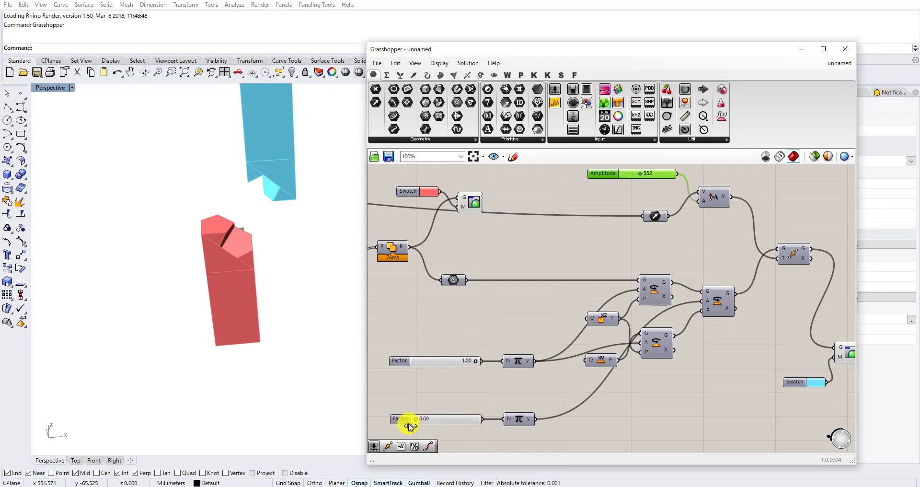
Test the Amplitude slider at 62 and 492, viewing the separated members from different angles.
{"action": "left_click_drag", "start_coordinate": [641, 176], "coordinate": [629, 178]}
{"action": "left_click_drag", "start_coordinate": [618, 180], "coordinate": [617, 180]}
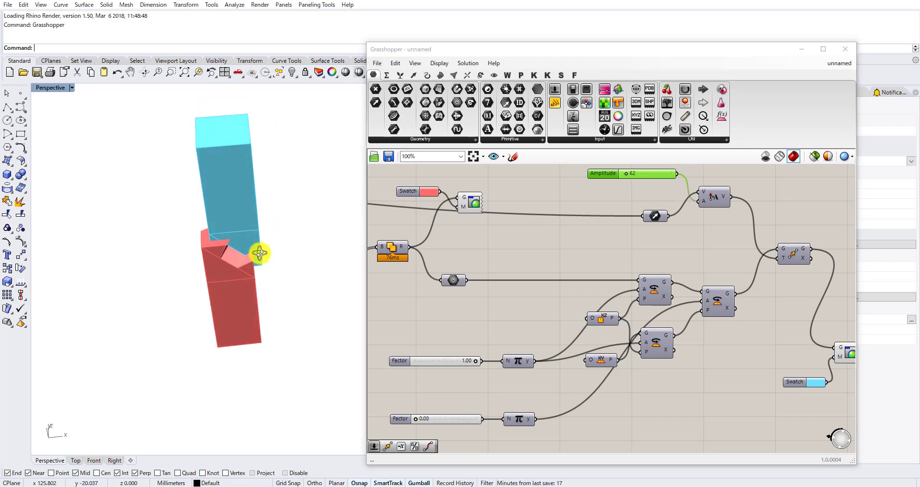
{"action": "right_click_drag", "start_coordinate": [257, 250], "coordinate": [264, 218]}
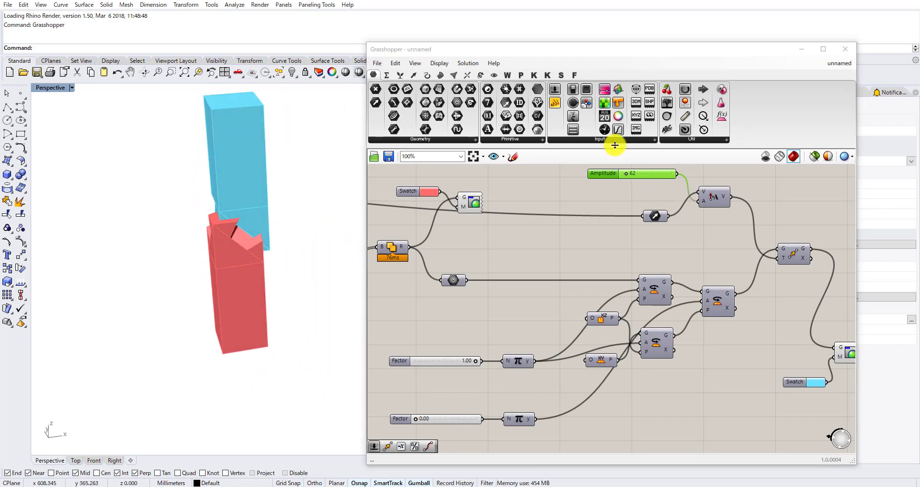
{"action": "left_click_drag", "start_coordinate": [629, 176], "coordinate": [647, 176]}
{"action": "right_click_drag", "start_coordinate": [361, 210], "coordinate": [307, 300]}
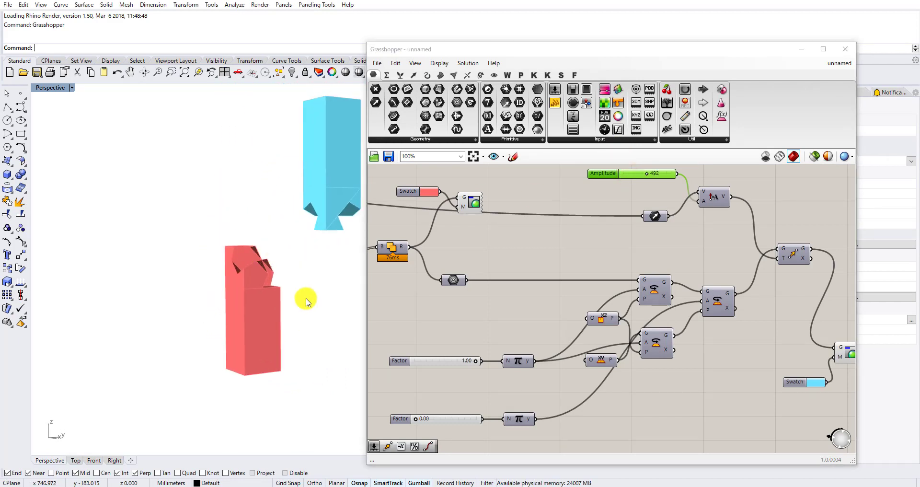
Set the Amplitude slider to 0 and the upper Factor slider to 1.00.
{"action": "mouse_move", "coordinate": [474, 361]}
{"action": "left_mouse_down"}
{"action": "mouse_move", "coordinate": [456, 361]}
{"action": "mouse_move", "coordinate": [472, 359]}
{"action": "left_mouse_up"}
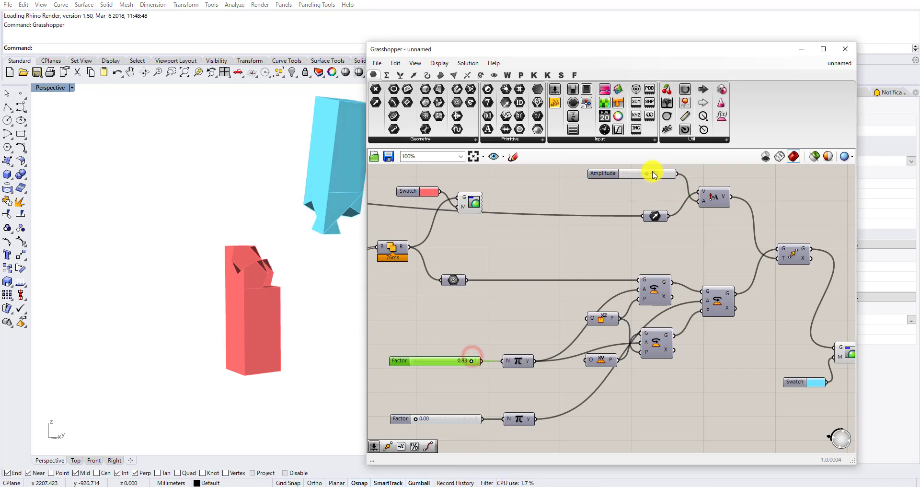
{"action": "left_click_drag", "start_coordinate": [646, 174], "coordinate": [613, 177]}
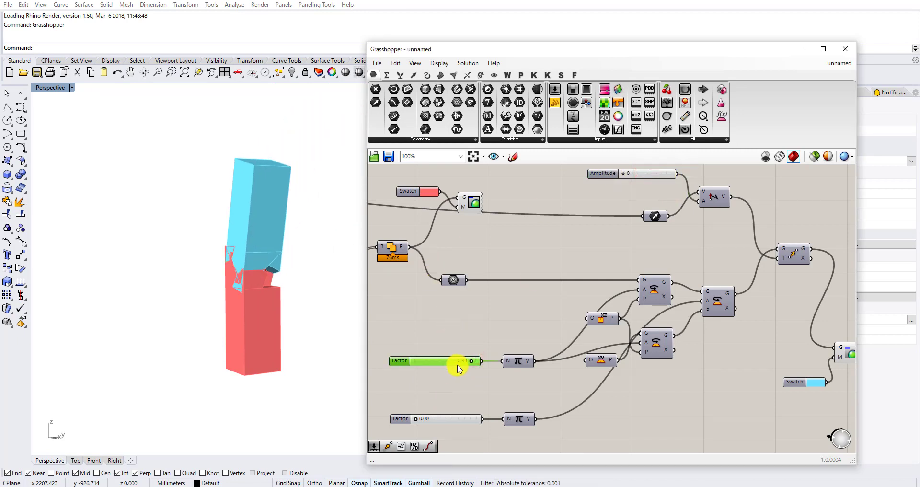
{"action": "left_click_drag", "start_coordinate": [473, 363], "coordinate": [477, 360]}
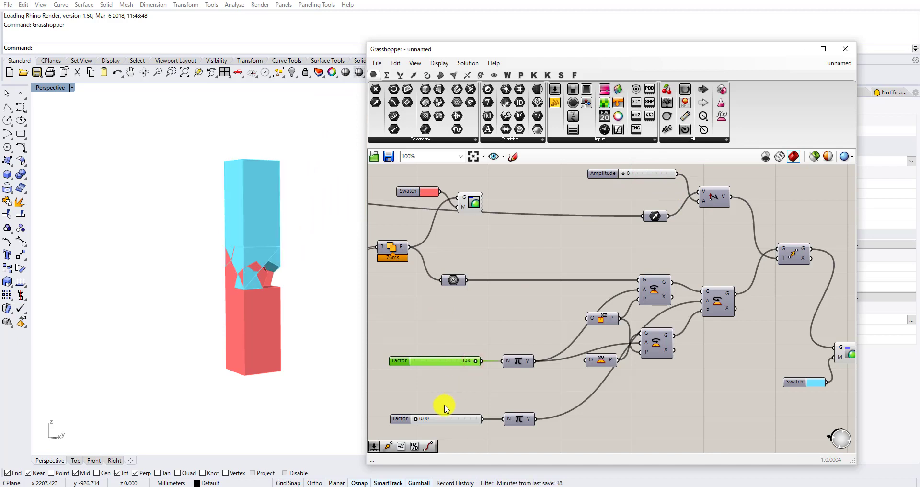
Set the lower Factor slider's maximum to 2.00 and its value to 1.50.
{"action": "left_click_drag", "start_coordinate": [416, 420], "coordinate": [464, 420]}
{"action": "double_click", "coordinate": [401, 421]}
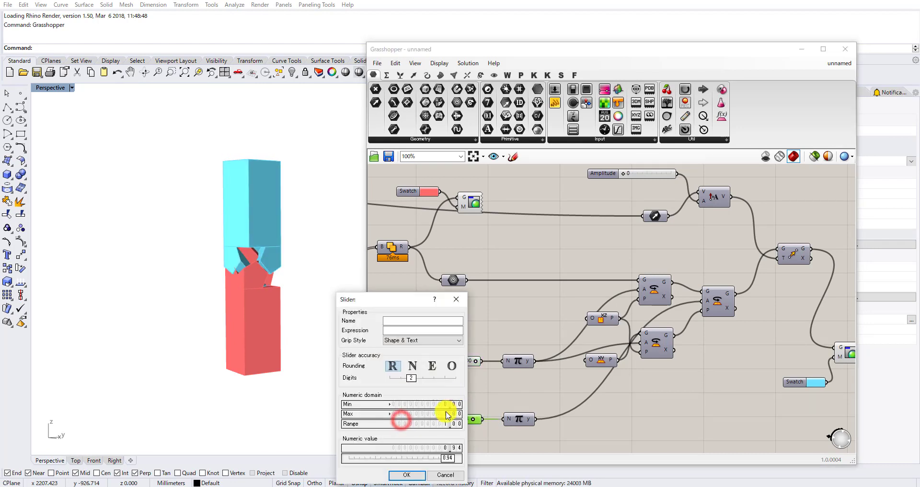
{"action": "key", "text": "Return"}
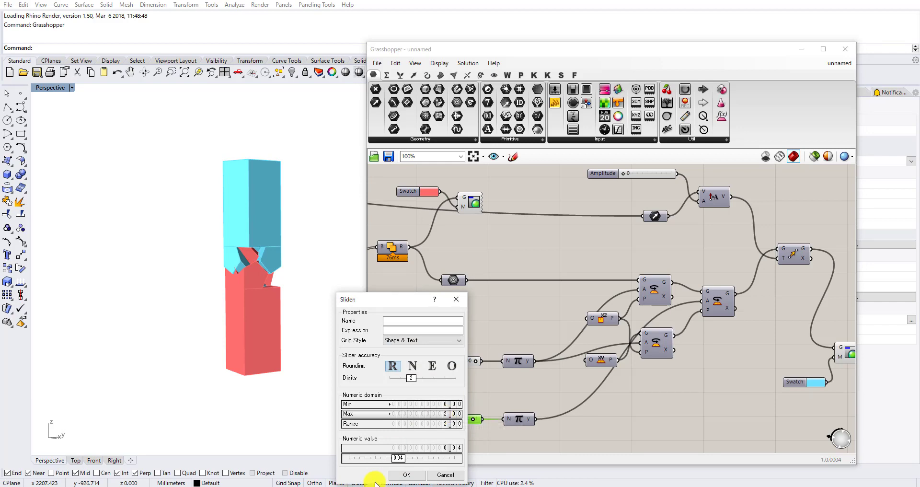
{"action": "left_click", "coordinate": [399, 474]}
{"action": "scroll", "coordinate": [431, 426], "scroll_direction": "up", "scroll_amount": 3}
{"action": "left_click_drag", "start_coordinate": [462, 411], "coordinate": [489, 415]}
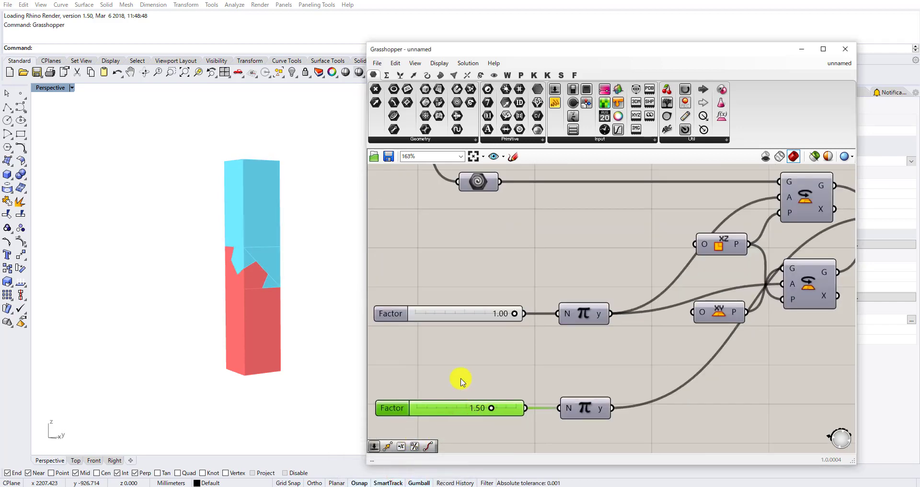
Set the upper Factor slider to 0.50 and the lower Factor slider to 1.00.
{"action": "right_click_drag", "start_coordinate": [240, 287], "coordinate": [373, 304]}
{"action": "scroll", "coordinate": [457, 285], "scroll_direction": "down", "scroll_amount": 3}
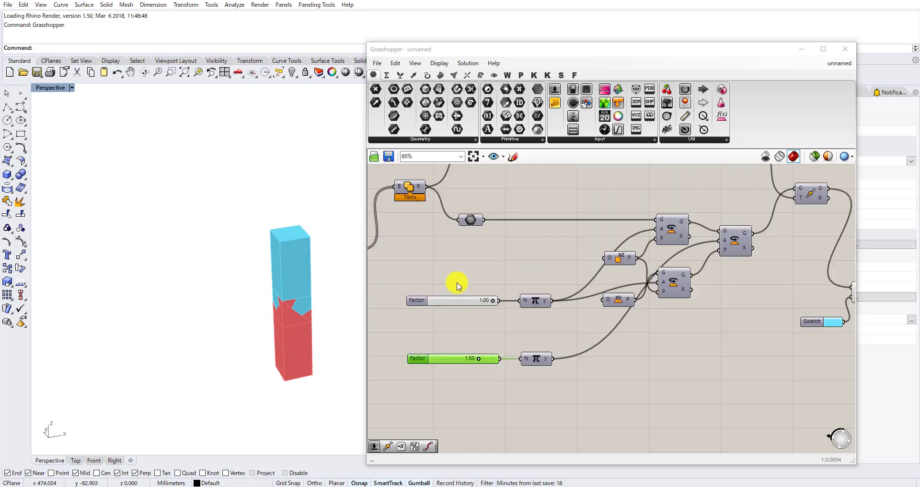
{"action": "right_click_drag", "start_coordinate": [556, 250], "coordinate": [506, 320]}
{"action": "scroll", "coordinate": [609, 201], "scroll_direction": "up", "scroll_amount": 2}
{"action": "mouse_move", "coordinate": [545, 217]}
{"action": "left_mouse_down"}
{"action": "mouse_move", "coordinate": [554, 214]}
{"action": "mouse_move", "coordinate": [533, 230]}
{"action": "left_mouse_up"}
{"action": "scroll", "coordinate": [467, 334], "scroll_direction": "down", "scroll_amount": 2}
{"action": "scroll", "coordinate": [467, 334], "scroll_direction": "up", "scroll_amount": 4}
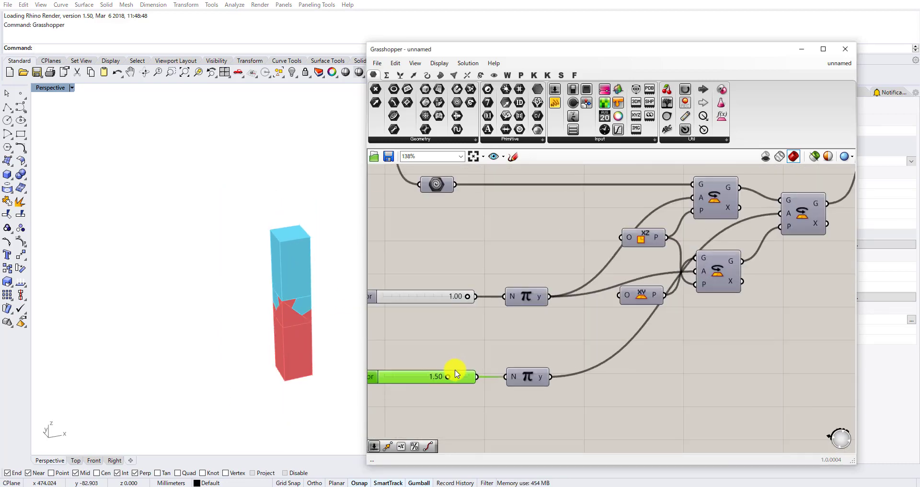
{"action": "right_click_drag", "start_coordinate": [467, 288], "coordinate": [605, 290]}
{"action": "left_click_drag", "start_coordinate": [624, 263], "coordinate": [566, 266]}
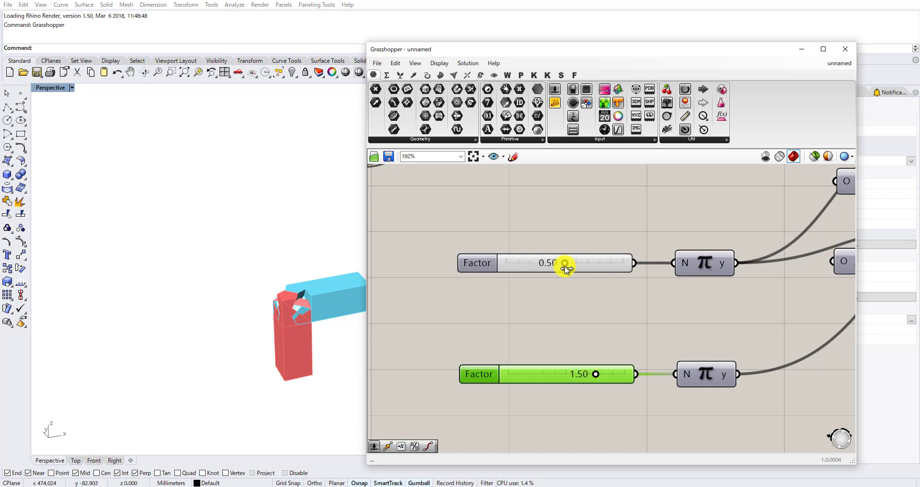
{"action": "left_click_drag", "start_coordinate": [596, 376], "coordinate": [567, 376]}
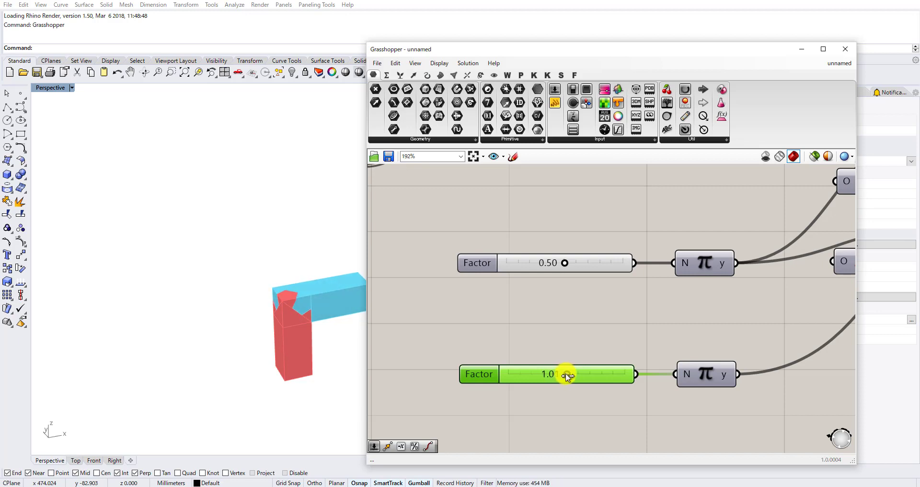
Move the red Swatch and its Custom Preview together to a freer spot on the canvas.
{"action": "scroll", "coordinate": [548, 308], "scroll_direction": "down", "scroll_amount": 10}
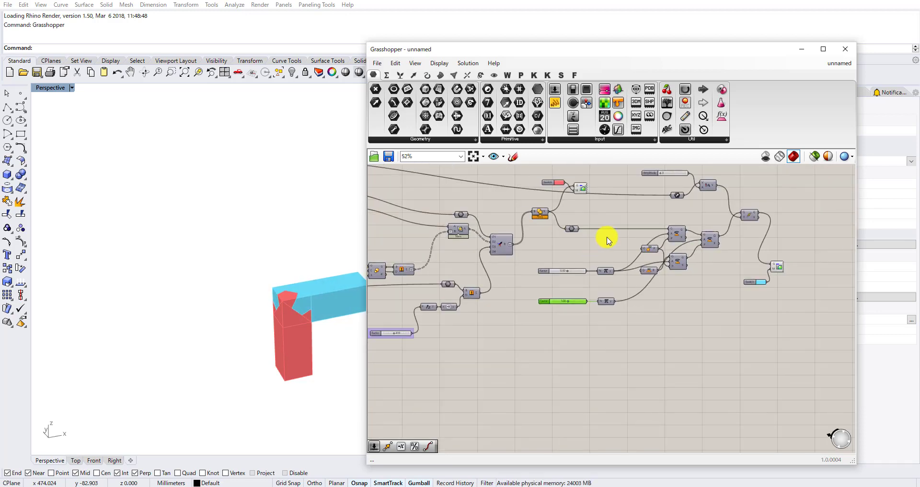
{"action": "scroll", "coordinate": [694, 355], "scroll_direction": "up", "scroll_amount": 2}
{"action": "scroll", "coordinate": [591, 270], "scroll_direction": "up", "scroll_amount": 2}
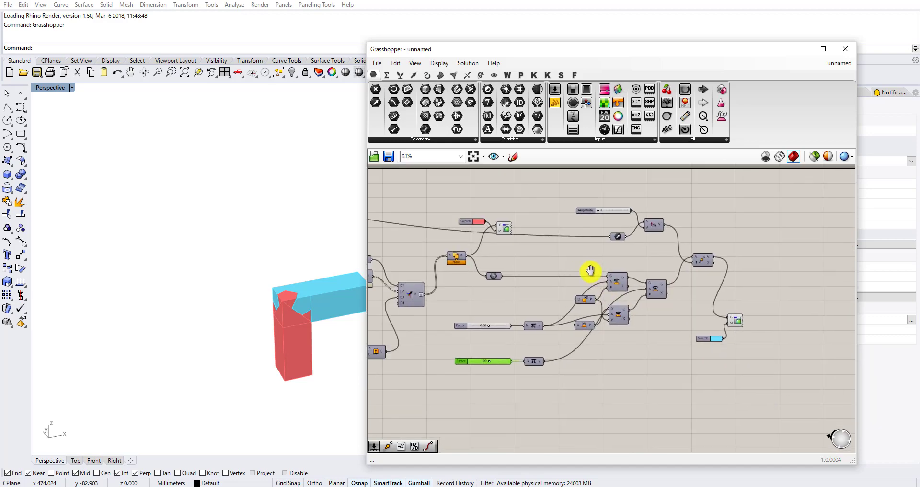
{"action": "right_click_drag", "start_coordinate": [559, 268], "coordinate": [551, 286]}
{"action": "scroll", "coordinate": [571, 235], "scroll_direction": "up", "scroll_amount": 3}
{"action": "scroll", "coordinate": [560, 223], "scroll_direction": "down", "scroll_amount": 3}
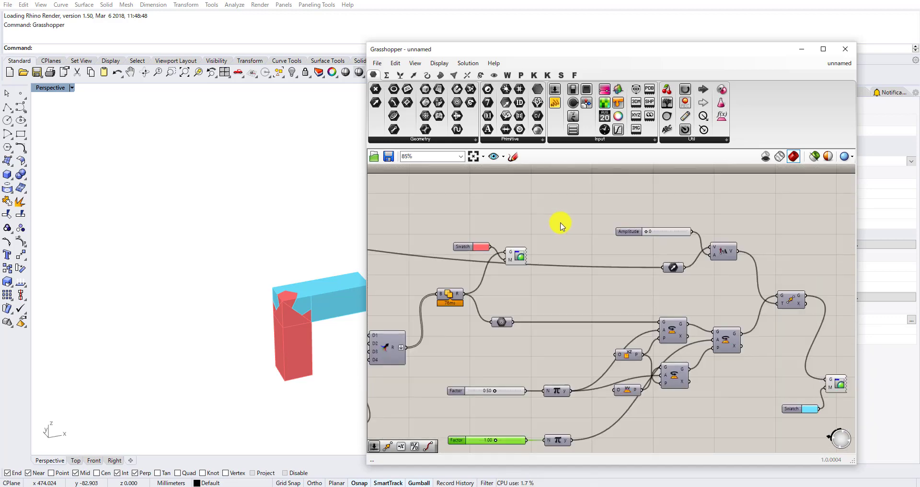
{"action": "scroll", "coordinate": [525, 227], "scroll_direction": "up", "scroll_amount": 2}
{"action": "left_click_drag", "start_coordinate": [525, 229], "coordinate": [448, 282]}
{"action": "left_click_drag", "start_coordinate": [508, 261], "coordinate": [426, 224]}
{"action": "right_click_drag", "start_coordinate": [465, 234], "coordinate": [493, 277]}
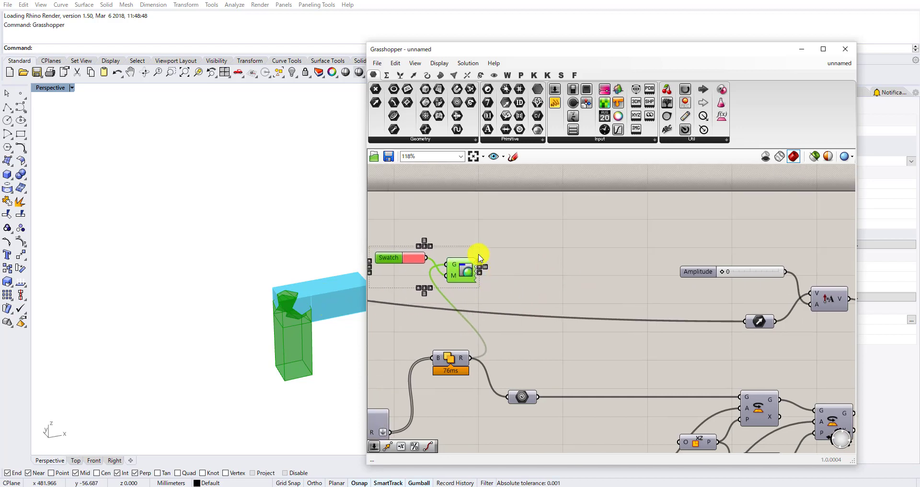
Add a number slider with value 1.00 and arrange it above the red Swatch and its Custom Preview.
{"action": "scroll", "coordinate": [479, 258], "scroll_direction": "down", "scroll_amount": 3}
{"action": "left_click", "coordinate": [517, 238]}
{"action": "double_click", "coordinate": [517, 237]}
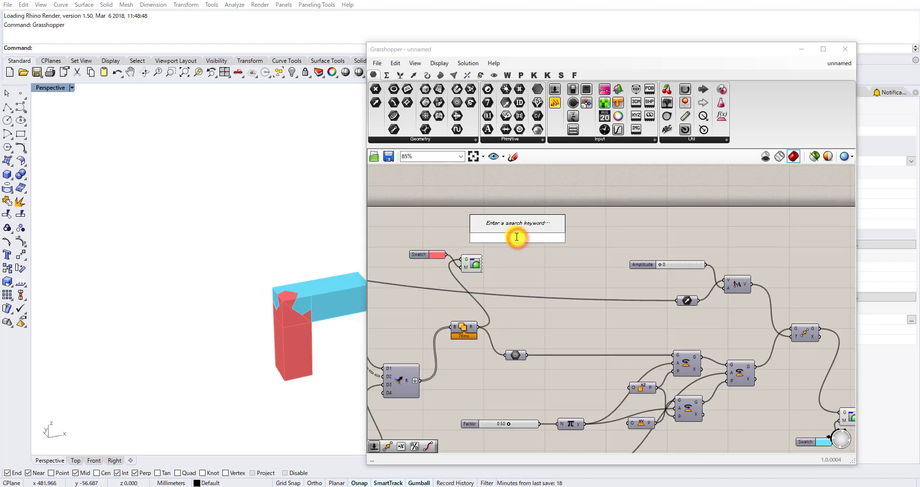
{"action": "type", "text": "1"}
{"action": "key", "text": "Return"}
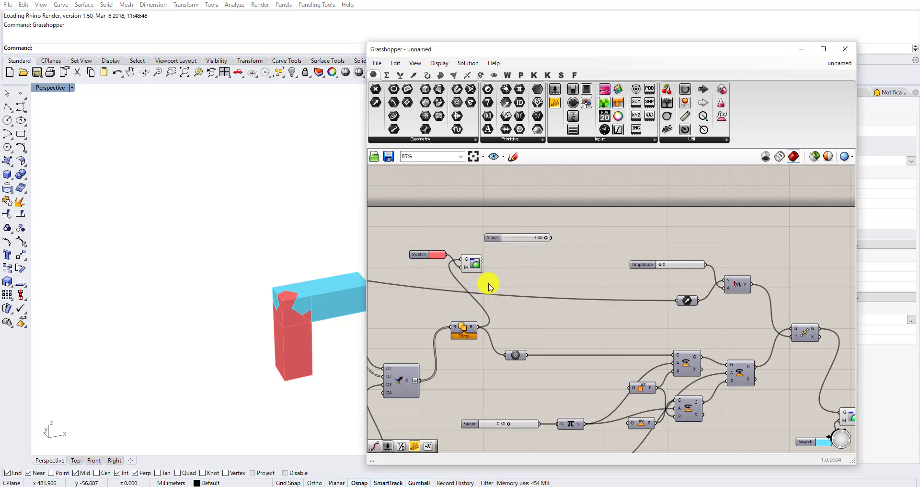
{"action": "left_click_drag", "start_coordinate": [488, 281], "coordinate": [523, 293]}
{"action": "scroll", "coordinate": [526, 267], "scroll_direction": "up", "scroll_amount": 3}
{"action": "left_click_drag", "start_coordinate": [530, 223], "coordinate": [466, 229]}
Add a Multiplication component and connect the new slider to its A input.
{"action": "double_click", "coordinate": [532, 221]}
{"action": "type", "text": "mul"}
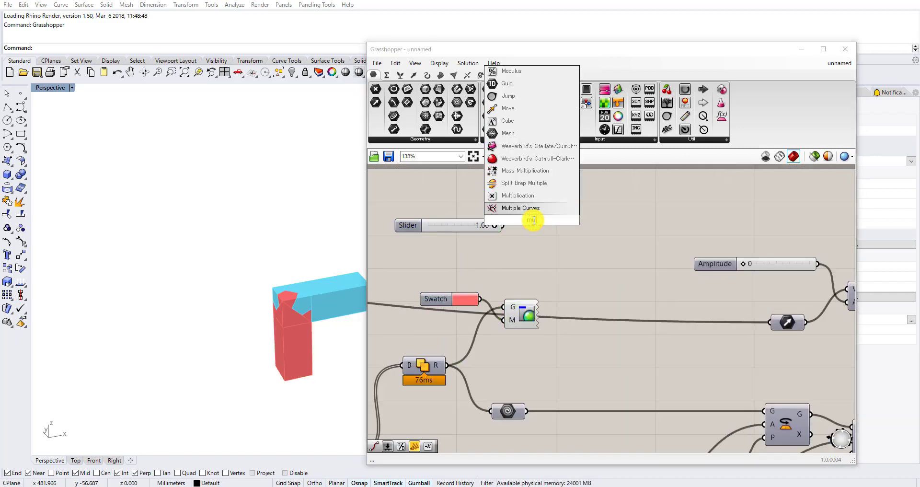
{"action": "left_click", "coordinate": [534, 198]}
{"action": "scroll", "coordinate": [519, 217], "scroll_direction": "up", "scroll_amount": 2}
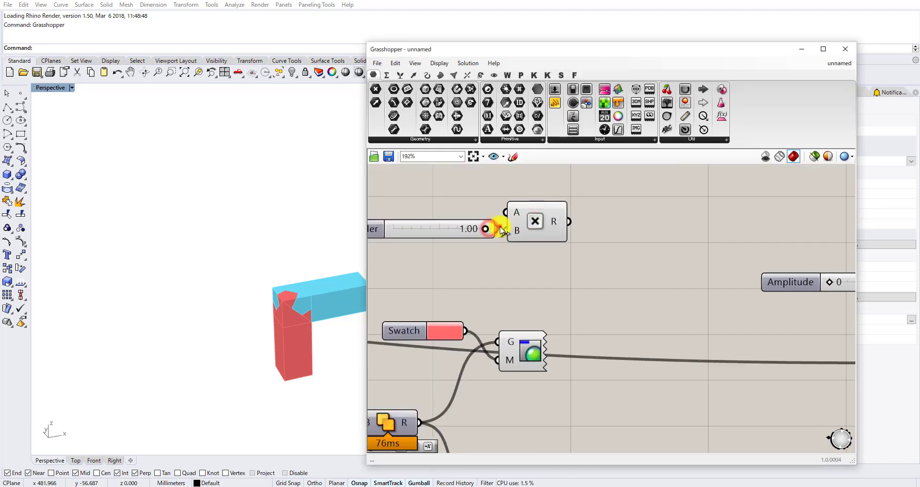
{"action": "mouse_move", "coordinate": [521, 219]}
{"action": "left_mouse_down"}
{"action": "mouse_move", "coordinate": [556, 222]}
{"action": "mouse_move", "coordinate": [528, 220]}
{"action": "left_mouse_up"}
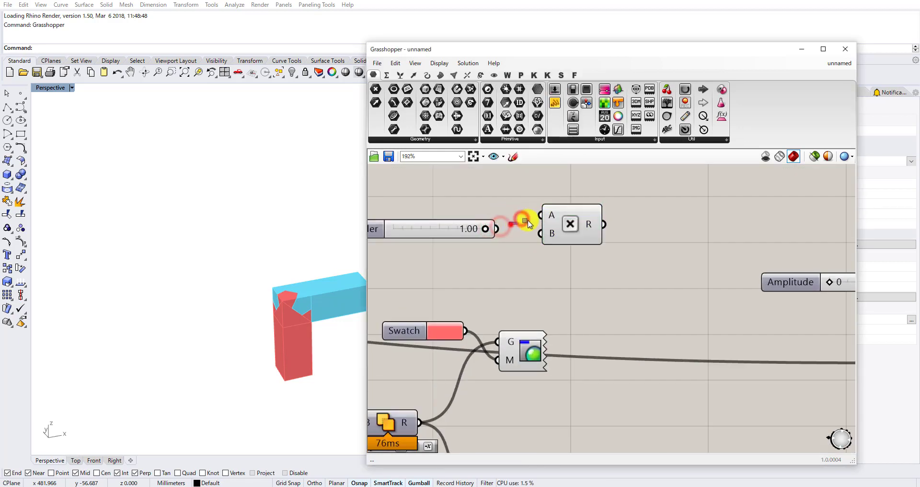
Set an internal number for the Multiplication component's B input.
{"action": "right_click", "coordinate": [551, 235]}
{"action": "left_click", "coordinate": [605, 330]}
{"action": "left_click", "coordinate": [687, 337]}
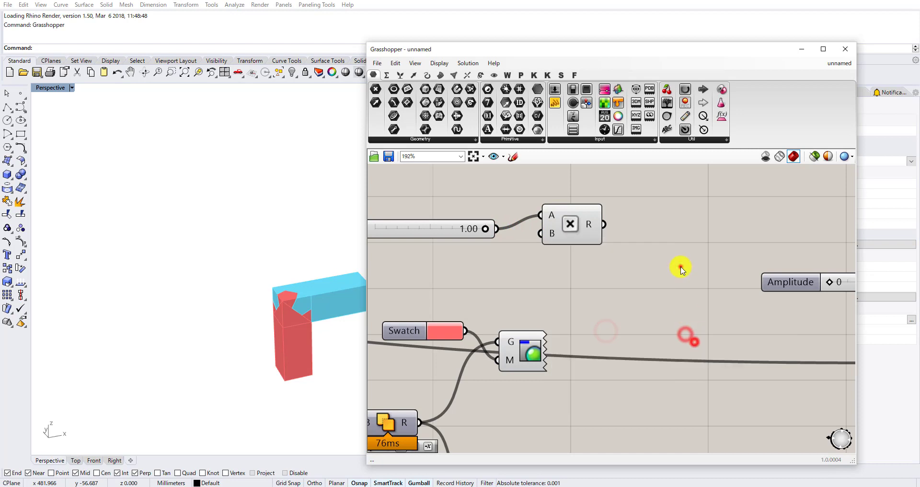
{"action": "double_click", "coordinate": [681, 269]}
{"action": "type", "text": "pip"}
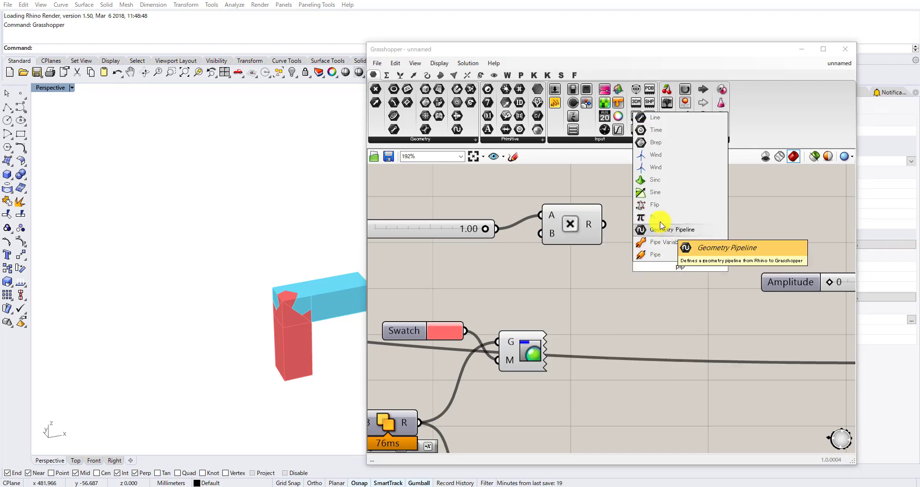
{"action": "key", "text": "Escape"}
Add a Pi component, connect Multiplication's R output to its N input, and place it beside the Multiplication component.
{"action": "double_click", "coordinate": [620, 266]}
{"action": "type", "text": "pi"}
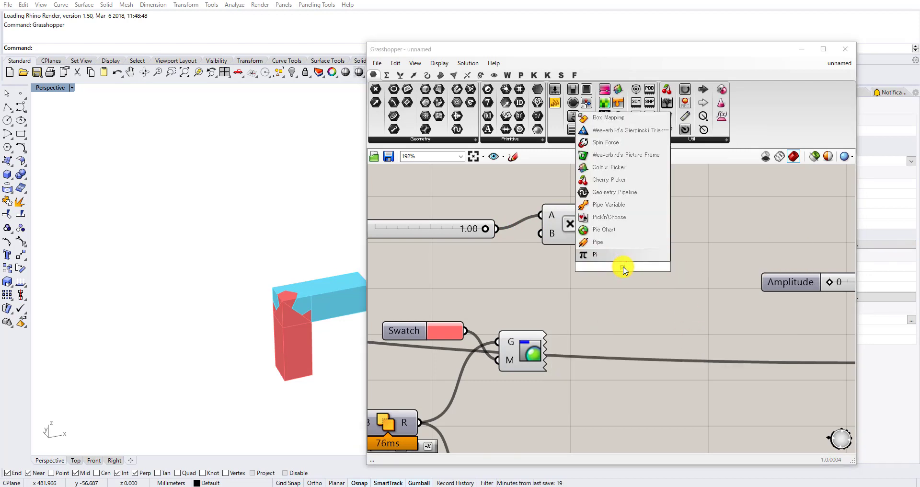
{"action": "left_click", "coordinate": [620, 255]}
{"action": "left_click_drag", "start_coordinate": [597, 224], "coordinate": [594, 266]}
{"action": "left_click_drag", "start_coordinate": [617, 267], "coordinate": [658, 219]}
{"action": "right_click_drag", "start_coordinate": [752, 221], "coordinate": [646, 259]}
{"action": "double_click", "coordinate": [684, 256]}
{"action": "type", "text": "rea"}
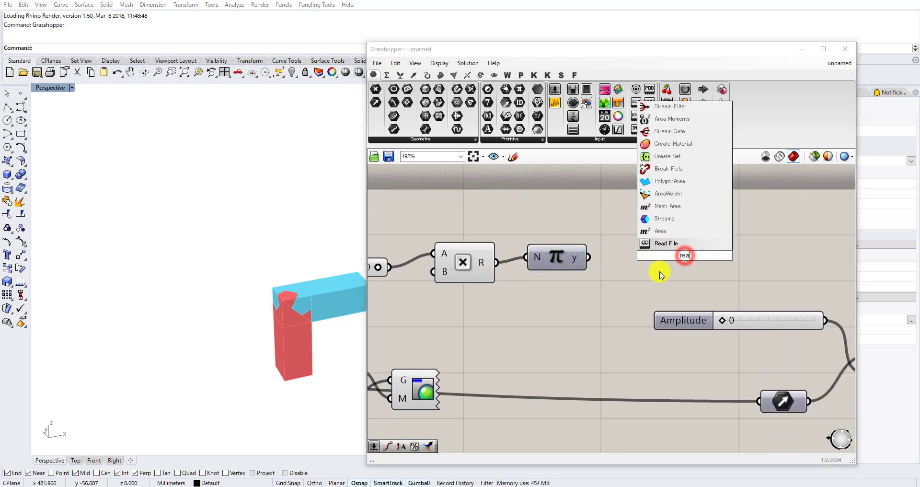
{"action": "left_click", "coordinate": [655, 279]}
Add a Cosine component and connect Pi's y output to its x input.
{"action": "double_click", "coordinate": [645, 267]}
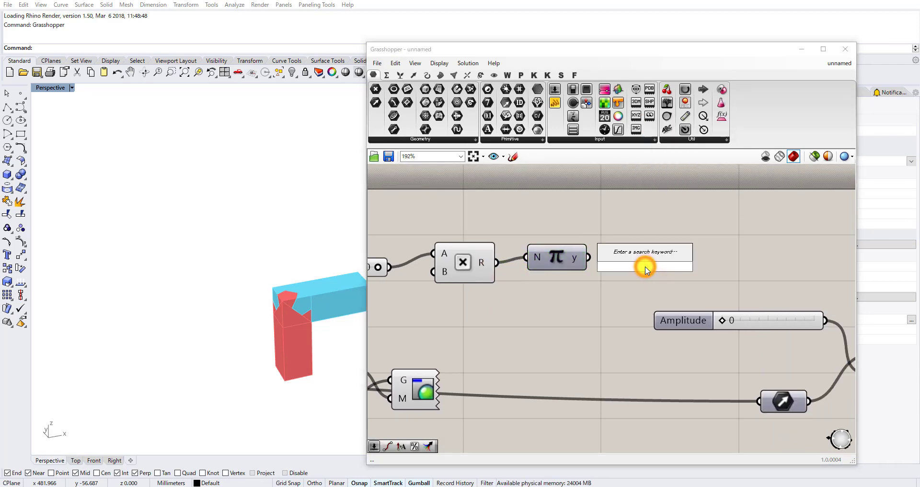
{"action": "type", "text": "co"}
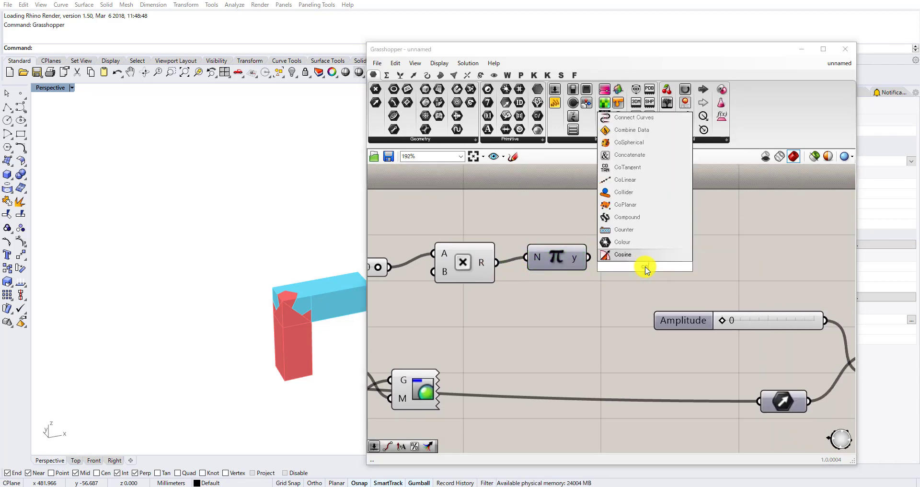
{"action": "left_click", "coordinate": [633, 258]}
{"action": "scroll", "coordinate": [591, 264], "scroll_direction": "up", "scroll_amount": 2}
{"action": "left_click_drag", "start_coordinate": [579, 250], "coordinate": [551, 259]}
{"action": "left_click_drag", "start_coordinate": [656, 261], "coordinate": [646, 255]}
Add a Remap Numbers component beside the Cosine component and connect Cosine's y output to its V input.
{"action": "right_click_drag", "start_coordinate": [705, 257], "coordinate": [566, 208]}
{"action": "scroll", "coordinate": [566, 208], "scroll_direction": "down", "scroll_amount": 2}
{"action": "left_click_drag", "start_coordinate": [631, 253], "coordinate": [636, 274]}
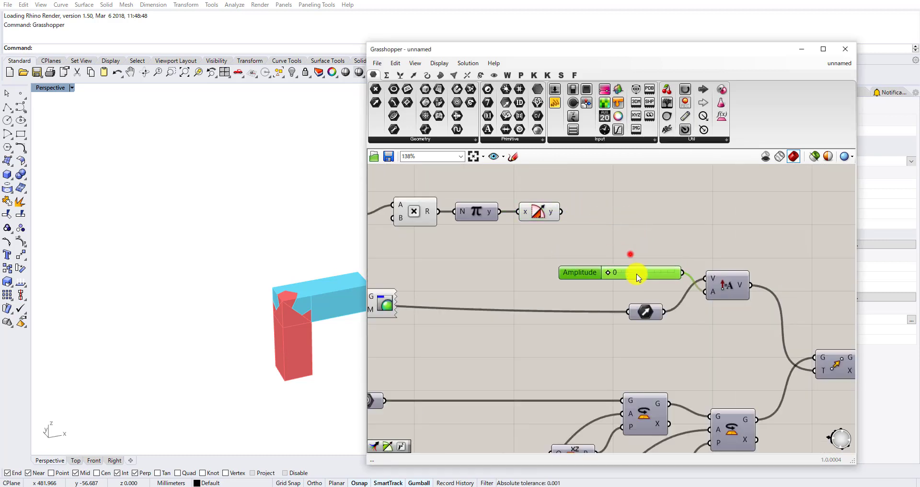
{"action": "right_click_drag", "start_coordinate": [623, 214], "coordinate": [608, 263]}
{"action": "left_click", "coordinate": [608, 262]}
{"action": "double_click", "coordinate": [608, 262]}
{"action": "type", "text": "remap"}
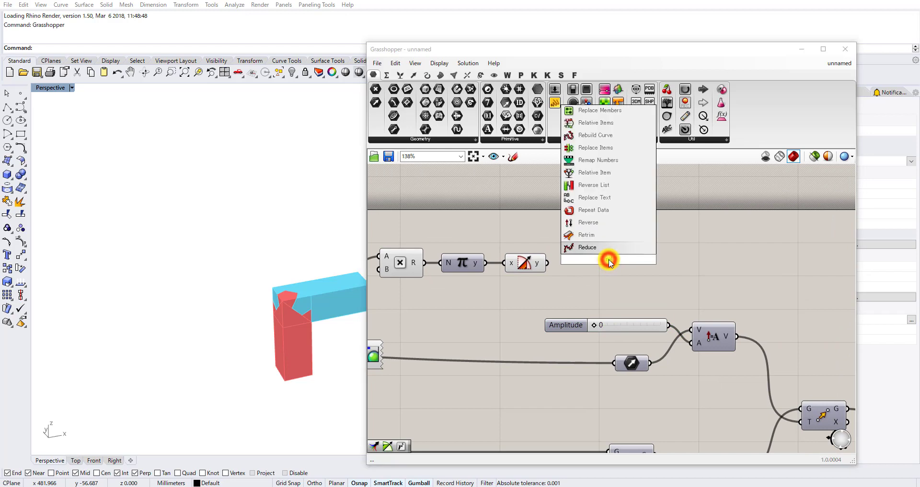
{"action": "left_click", "coordinate": [602, 248]}
{"action": "scroll", "coordinate": [558, 259], "scroll_direction": "up", "scroll_amount": 1}
{"action": "left_click_drag", "start_coordinate": [546, 265], "coordinate": [596, 247]}
Add a Construct Domain component below the Cosine component and set its A input to -1.
{"action": "double_click", "coordinate": [552, 293]}
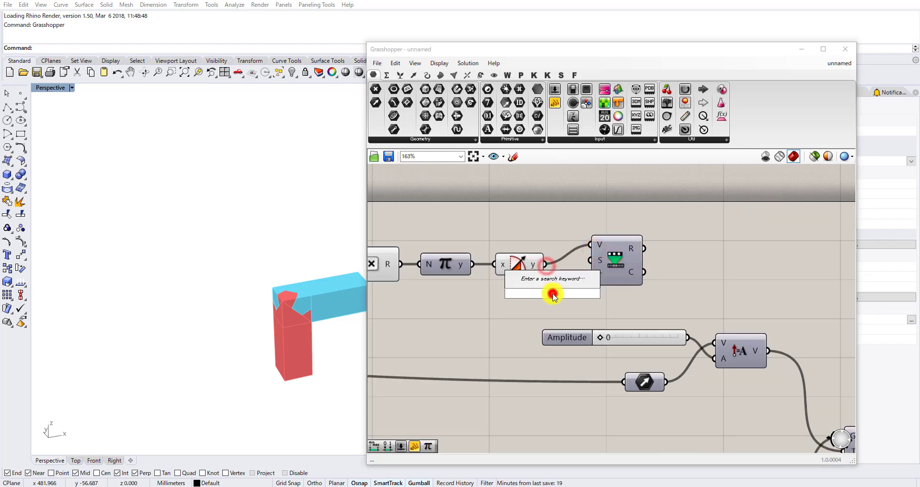
{"action": "type", "text": "cons"}
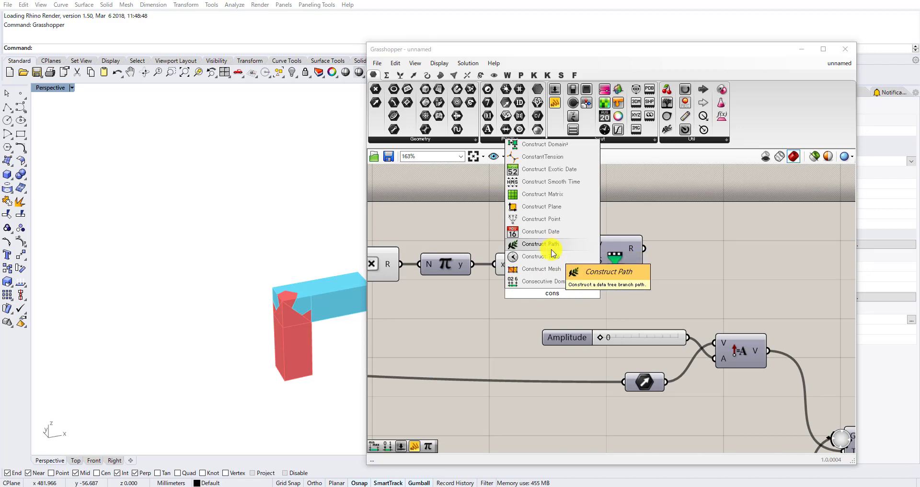
{"action": "type", "text": "truct do"}
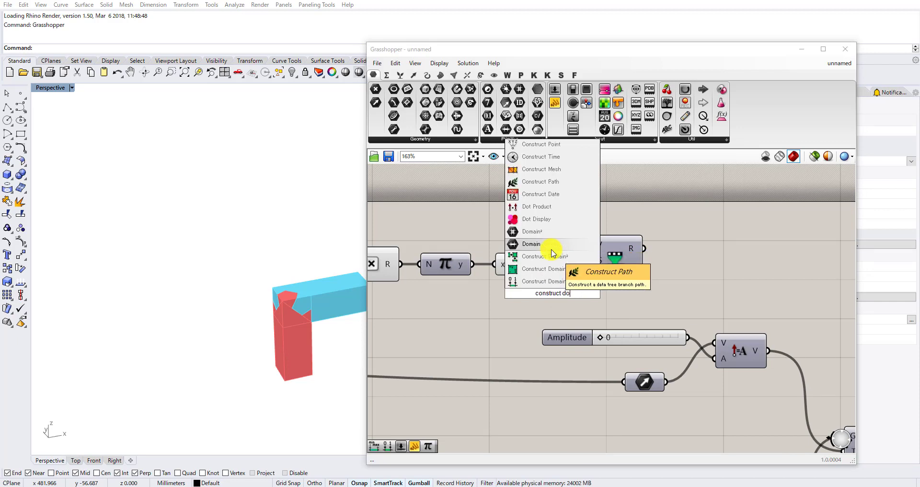
{"action": "left_click", "coordinate": [541, 269]}
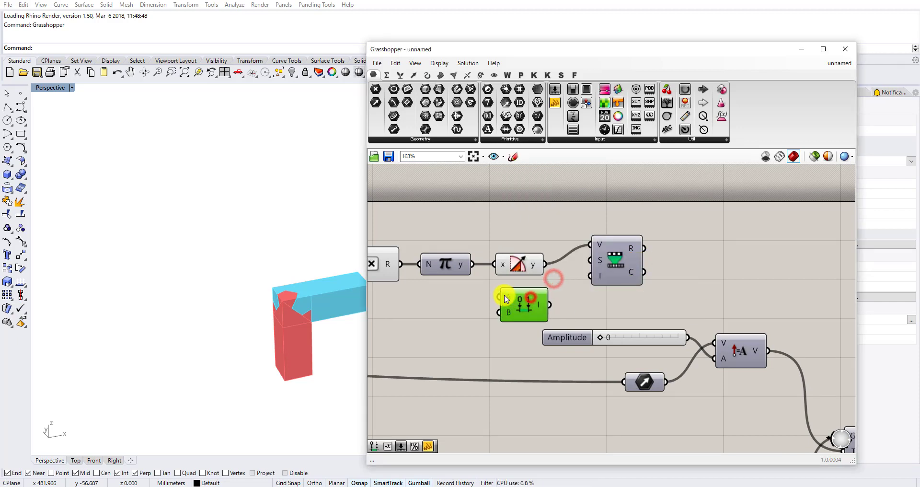
{"action": "right_click", "coordinate": [529, 297]}
{"action": "left_click", "coordinate": [569, 387]}
{"action": "left_click", "coordinate": [619, 390]}
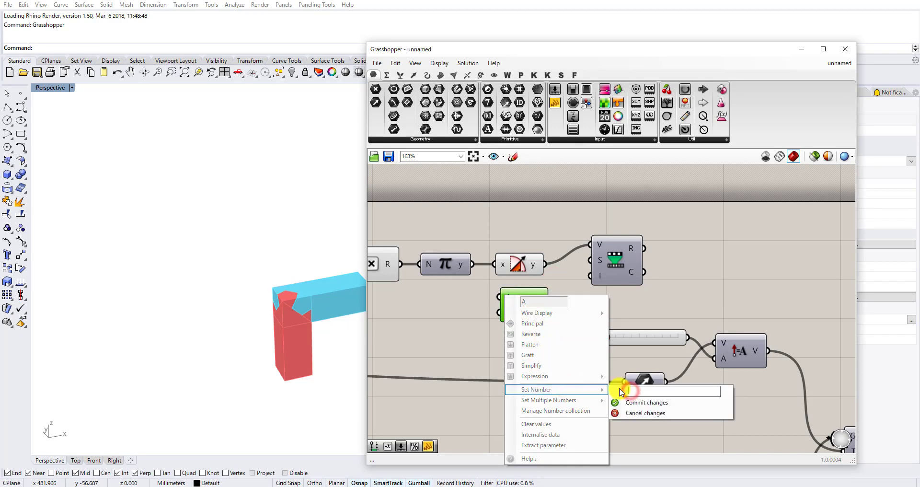
{"action": "type", "text": "-1"}
{"action": "left_click", "coordinate": [630, 402]}
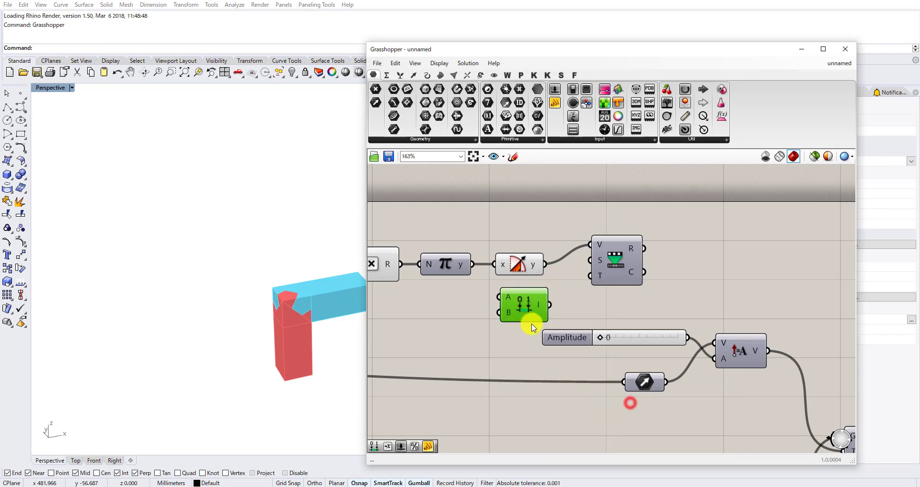
Set Construct Domain's B input to 1 and connect its I output to Remap Numbers' S input.
{"action": "right_click", "coordinate": [504, 312]}
{"action": "left_click", "coordinate": [567, 411]}
{"action": "left_click", "coordinate": [627, 411]}
{"action": "type", "text": "1"}
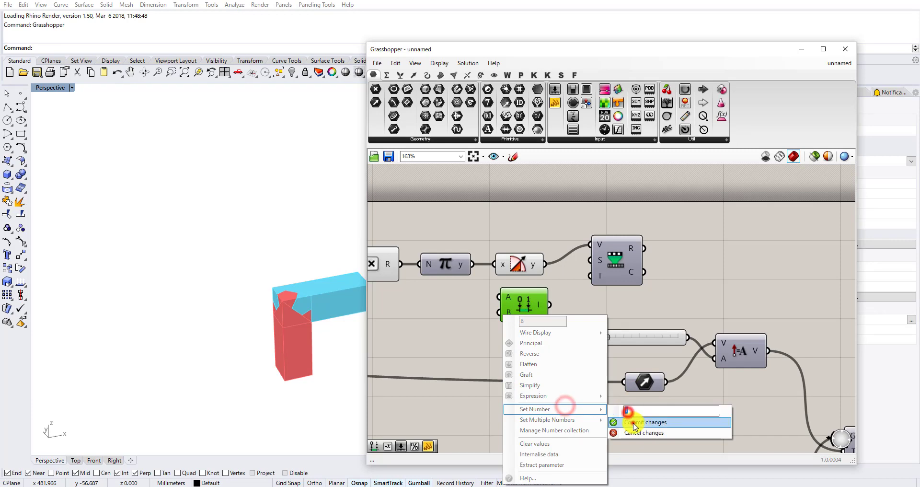
{"action": "left_click", "coordinate": [632, 422]}
{"action": "scroll", "coordinate": [629, 235], "scroll_direction": "down", "scroll_amount": 3}
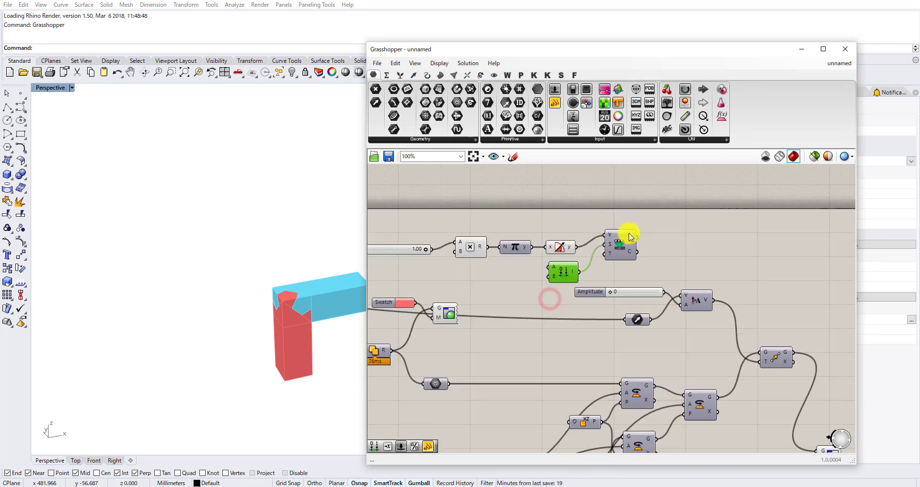
Connect the Amplitude slider to Remap Numbers' T input and set the slider to 289.
{"action": "left_click", "coordinate": [606, 296]}
{"action": "scroll", "coordinate": [609, 270], "scroll_direction": "up", "scroll_amount": 3}
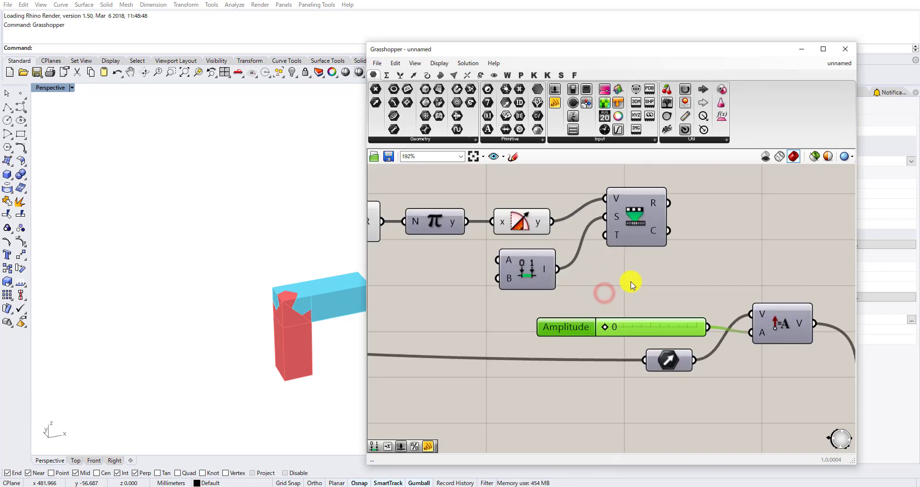
{"action": "left_click", "coordinate": [548, 280]}
{"action": "scroll", "coordinate": [541, 270], "scroll_direction": "down", "scroll_amount": 5}
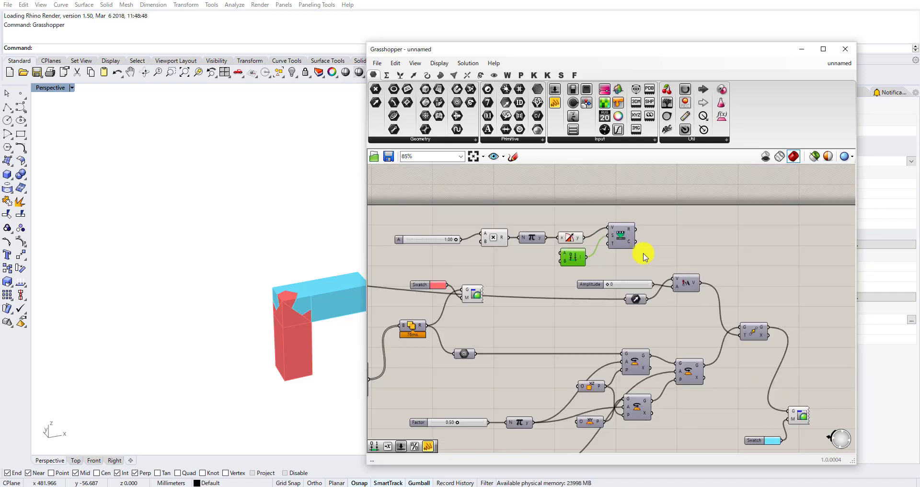
{"action": "left_click", "coordinate": [635, 284]}
{"action": "scroll", "coordinate": [535, 295], "scroll_direction": "up", "scroll_amount": 3}
{"action": "left_click_drag", "start_coordinate": [531, 286], "coordinate": [555, 284]}
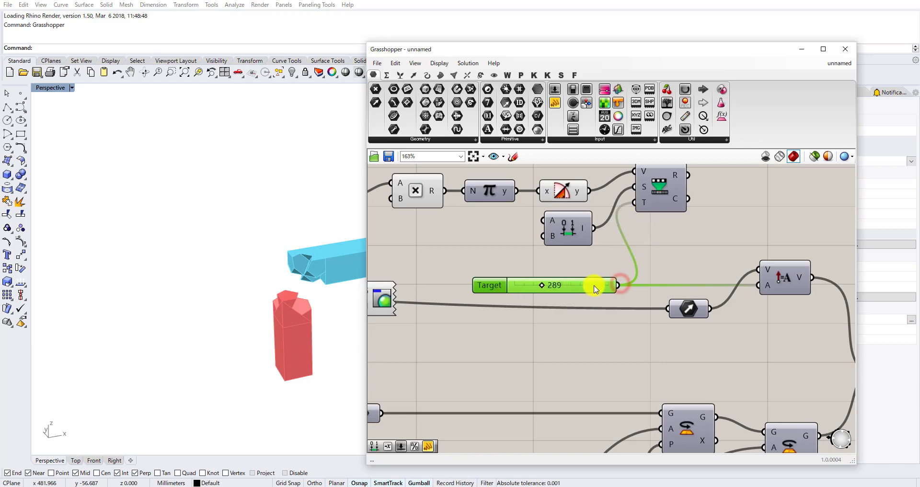
{"action": "left_click_drag", "start_coordinate": [596, 283], "coordinate": [581, 266]}
Connect Remap Numbers' R output to the A input of the Amplitude component, replacing the slider's direct connection.
{"action": "scroll", "coordinate": [587, 266], "scroll_direction": "down", "scroll_amount": 3}
{"action": "scroll", "coordinate": [593, 245], "scroll_direction": "up", "scroll_amount": 3}
{"action": "left_click_drag", "start_coordinate": [602, 207], "coordinate": [606, 221]}
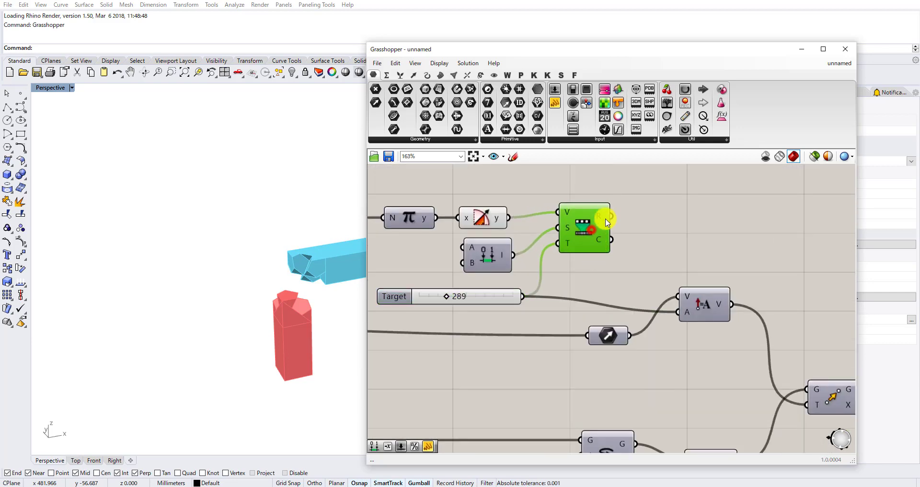
{"action": "left_click_drag", "start_coordinate": [666, 290], "coordinate": [679, 309]}
Set the A slider feeding the Multiplication component to 0.00.
{"action": "scroll", "coordinate": [676, 254], "scroll_direction": "down", "scroll_amount": 2}
{"action": "right_click_drag", "start_coordinate": [427, 240], "coordinate": [570, 234]}
{"action": "scroll", "coordinate": [524, 233], "scroll_direction": "up", "scroll_amount": 1}
{"action": "scroll", "coordinate": [522, 233], "scroll_direction": "up", "scroll_amount": 1}
{"action": "left_click_drag", "start_coordinate": [516, 220], "coordinate": [395, 234]}
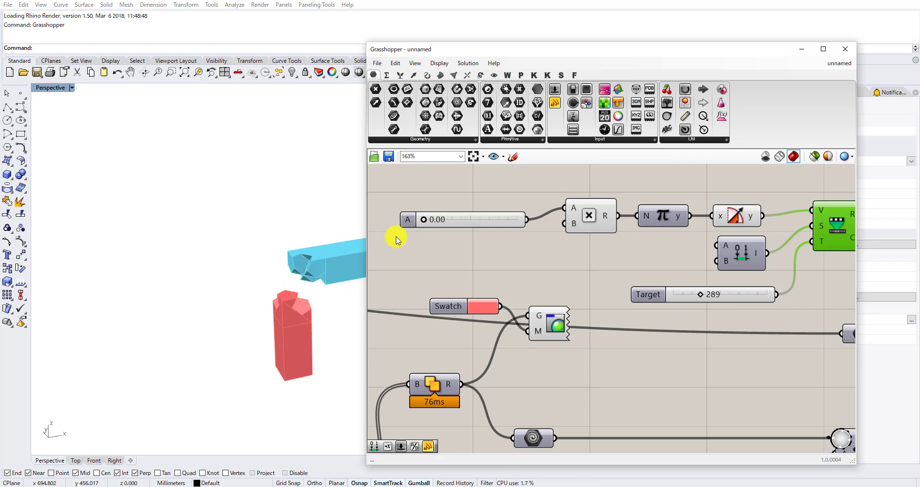
Add a panel containing 1, shrink it beside Construct Domain, and connect it to Construct Domain's A input.
{"action": "scroll", "coordinate": [437, 220], "scroll_direction": "down", "scroll_amount": 2}
{"action": "right_click_drag", "start_coordinate": [639, 261], "coordinate": [590, 272]}
{"action": "scroll", "coordinate": [607, 265], "scroll_direction": "up", "scroll_amount": 2}
{"action": "scroll", "coordinate": [608, 259], "scroll_direction": "up", "scroll_amount": 1}
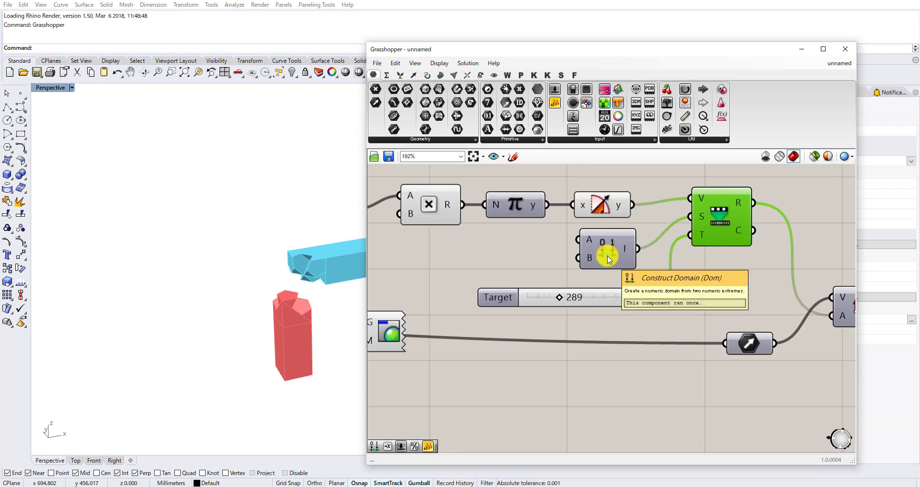
{"action": "double_click", "coordinate": [540, 250]}
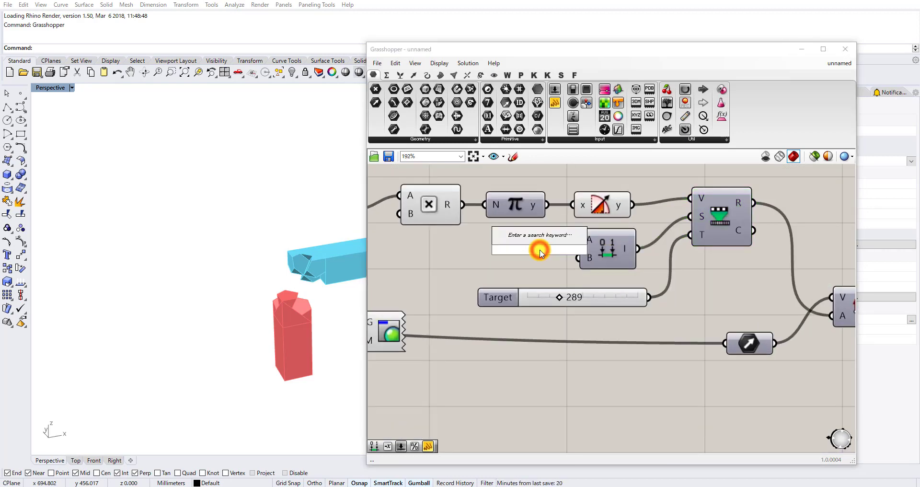
{"action": "type", "text": "pan"}
{"action": "key", "text": "Return"}
{"action": "double_click", "coordinate": [540, 250]}
{"action": "type", "text": "1"}
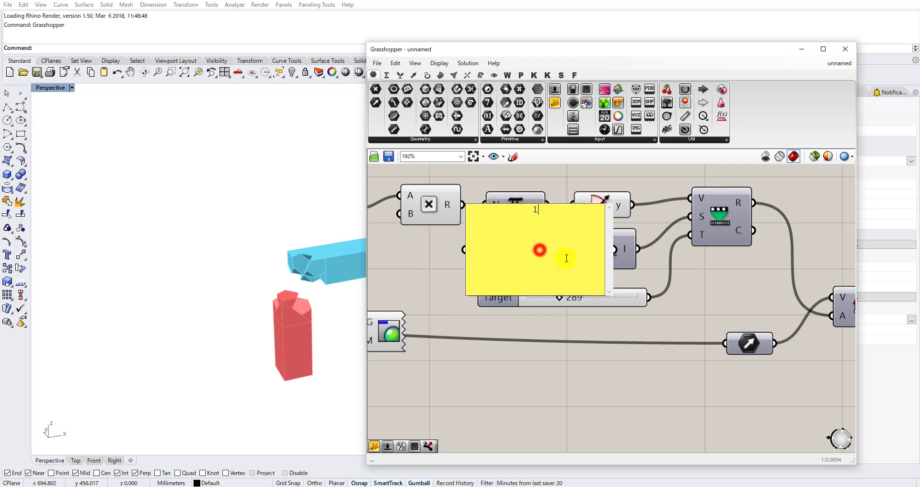
{"action": "left_click", "coordinate": [627, 278]}
{"action": "left_click_drag", "start_coordinate": [579, 276], "coordinate": [513, 221]}
{"action": "left_click_drag", "start_coordinate": [498, 215], "coordinate": [577, 239]}
{"action": "left_click_drag", "start_coordinate": [498, 246], "coordinate": [458, 248]}
Add a Negative component, connect the panel to its x input, and connect its y output to Construct Domain's B input.
{"action": "double_click", "coordinate": [522, 259]}
{"action": "type", "text": "neg"}
{"action": "left_click", "coordinate": [505, 244]}
{"action": "left_click_drag", "start_coordinate": [487, 247], "coordinate": [493, 258]}
{"action": "mouse_move", "coordinate": [551, 258]}
{"action": "left_mouse_down"}
{"action": "mouse_move", "coordinate": [578, 258]}
{"action": "mouse_move", "coordinate": [534, 252]}
{"action": "left_mouse_up"}
{"action": "right_click_drag", "start_coordinate": [564, 259], "coordinate": [651, 260]}
Vary the A slider to test the second member's sliding motion, and return it to 0.00.
{"action": "scroll", "coordinate": [652, 260], "scroll_direction": "down", "scroll_amount": 2}
{"action": "scroll", "coordinate": [445, 225], "scroll_direction": "up", "scroll_amount": 3}
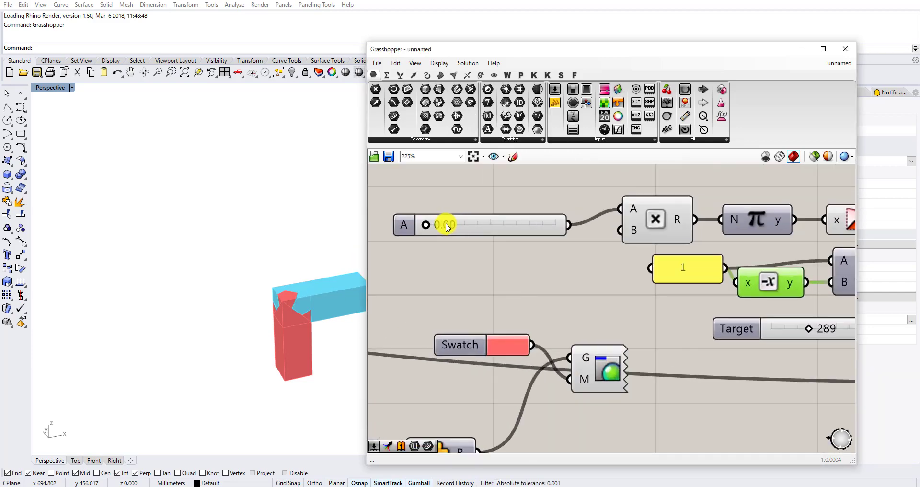
{"action": "mouse_move", "coordinate": [425, 228]}
{"action": "left_mouse_down"}
{"action": "mouse_move", "coordinate": [532, 227]}
{"action": "mouse_move", "coordinate": [419, 226]}
{"action": "mouse_move", "coordinate": [523, 225]}
{"action": "mouse_move", "coordinate": [505, 214]}
{"action": "mouse_move", "coordinate": [396, 224]}
{"action": "mouse_move", "coordinate": [498, 219]}
{"action": "mouse_move", "coordinate": [442, 225]}
{"action": "left_mouse_up"}
{"action": "scroll", "coordinate": [493, 165], "scroll_direction": "down", "scroll_amount": 3}
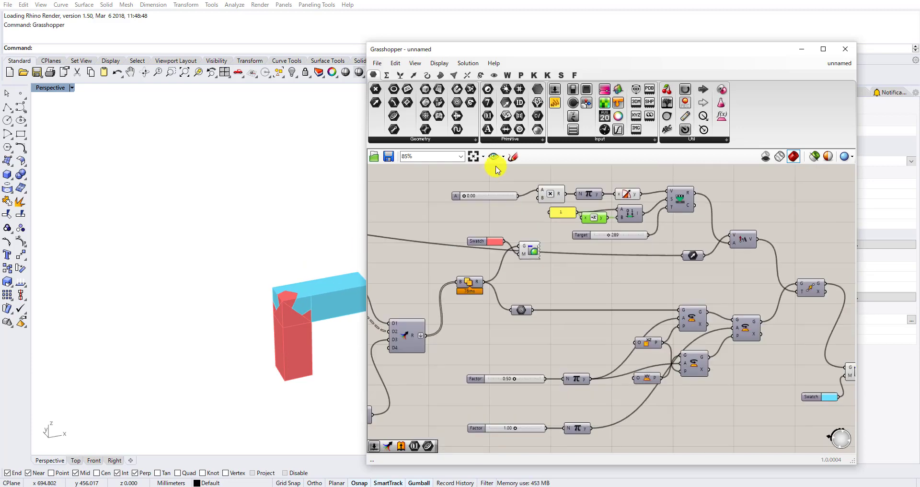
Add a second Remap Numbers component, connect the A slider to its V input, and move it near the Factor sliders.
{"action": "scroll", "coordinate": [561, 259], "scroll_direction": "down", "scroll_amount": 3}
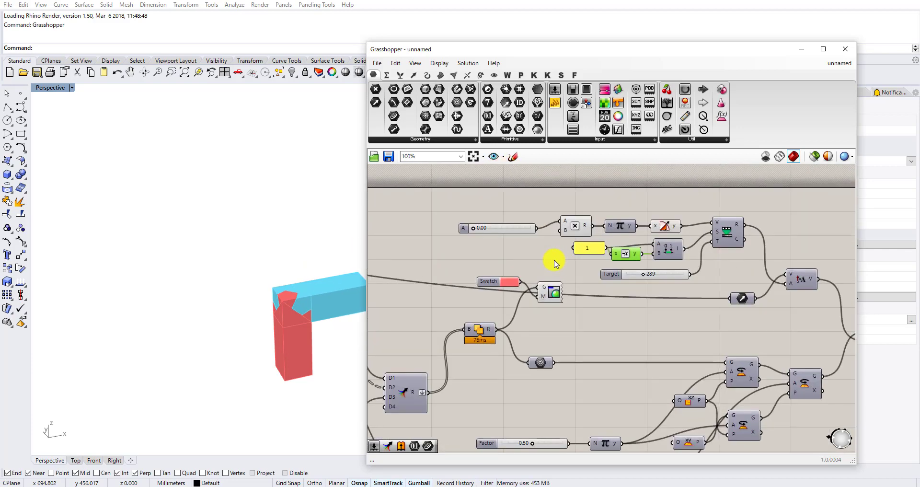
{"action": "right_click_drag", "start_coordinate": [562, 259], "coordinate": [556, 236]}
{"action": "scroll", "coordinate": [556, 248], "scroll_direction": "up", "scroll_amount": 3}
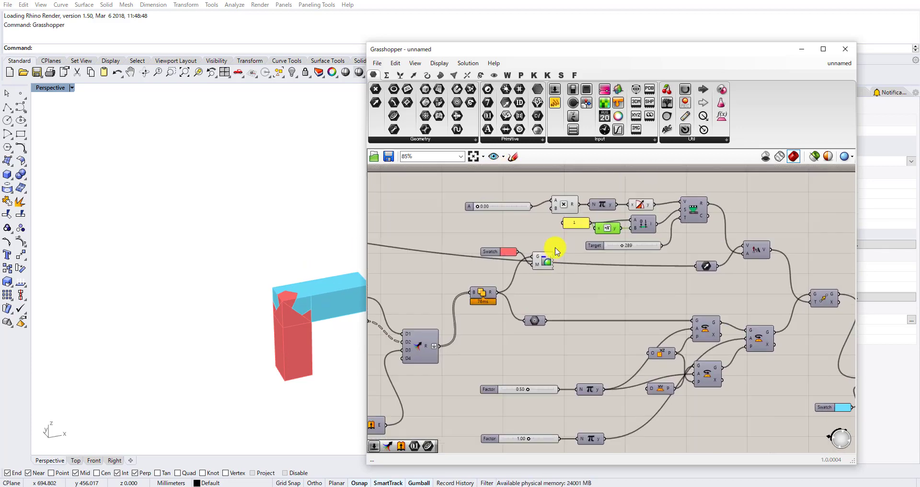
{"action": "left_click", "coordinate": [554, 236]}
{"action": "double_click", "coordinate": [554, 236]}
{"action": "type", "text": "re"}
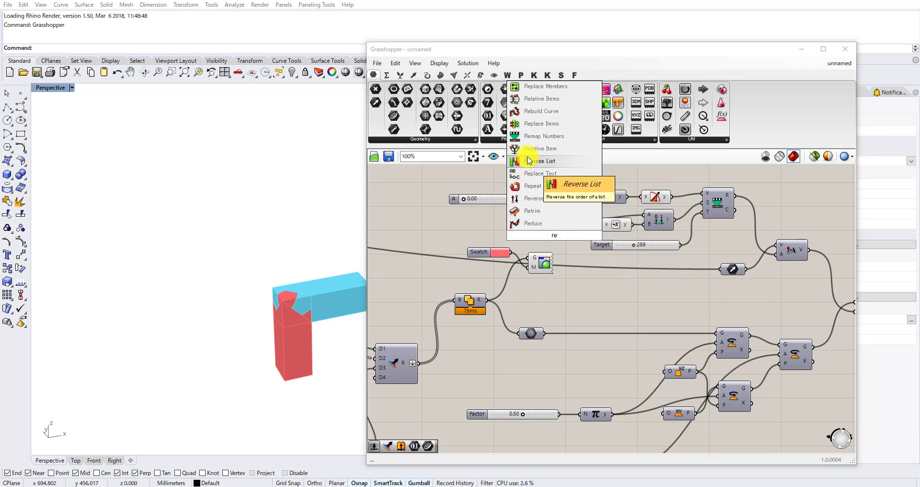
{"action": "left_click", "coordinate": [527, 137]}
{"action": "scroll", "coordinate": [529, 201], "scroll_direction": "up", "scroll_amount": 1}
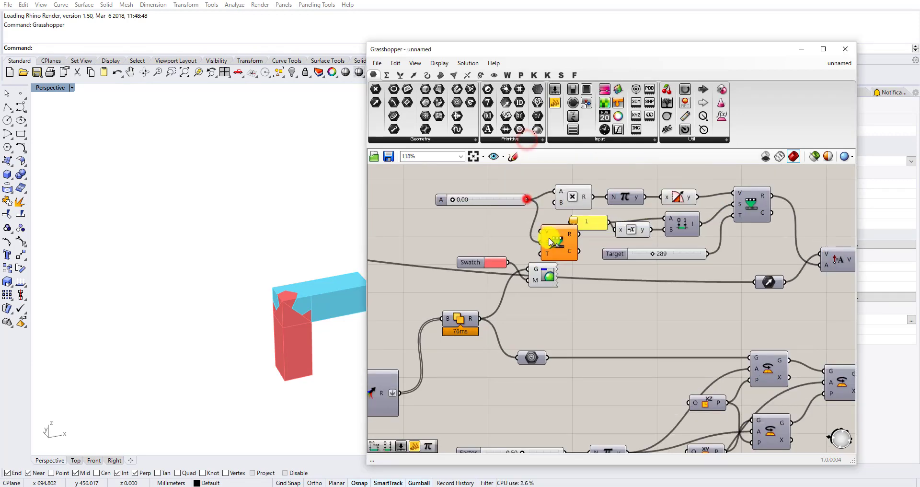
{"action": "left_click_drag", "start_coordinate": [542, 219], "coordinate": [543, 231]}
{"action": "left_click_drag", "start_coordinate": [556, 240], "coordinate": [582, 315]}
Disconnect the A slider's stray wire from the second Remap Numbers component's S input.
{"action": "scroll", "coordinate": [548, 210], "scroll_direction": "down", "scroll_amount": 4}
{"action": "scroll", "coordinate": [583, 316], "scroll_direction": "up", "scroll_amount": 4}
{"action": "right_click", "coordinate": [574, 314]}
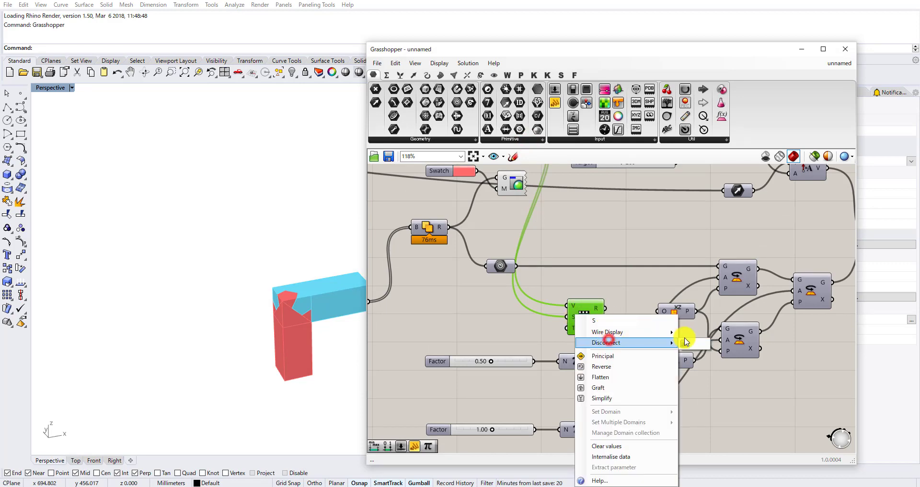
{"action": "left_click", "coordinate": [686, 342]}
Reposition the second Remap Numbers component closer above the upper Factor slider.
{"action": "scroll", "coordinate": [607, 318], "scroll_direction": "down", "scroll_amount": 3}
{"action": "scroll", "coordinate": [610, 394], "scroll_direction": "up", "scroll_amount": 2}
{"action": "left_click", "coordinate": [599, 415]}
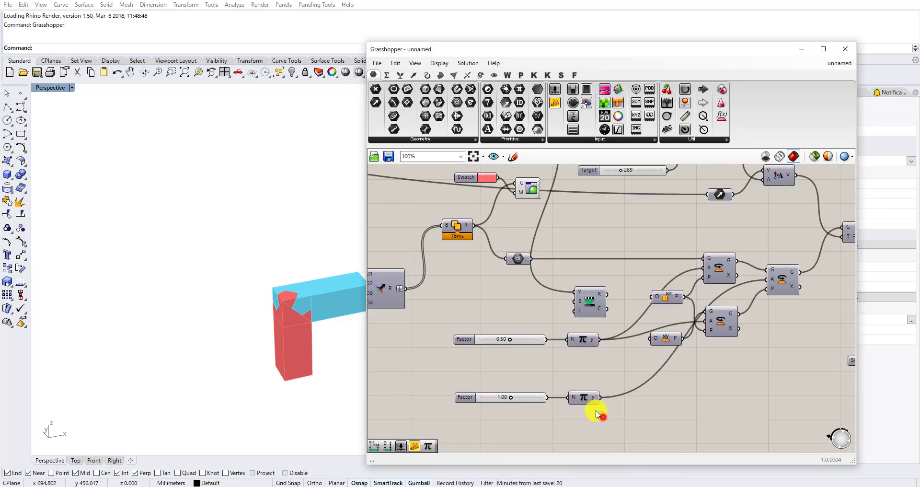
{"action": "scroll", "coordinate": [596, 412], "scroll_direction": "up", "scroll_amount": 2}
{"action": "left_click_drag", "start_coordinate": [597, 415], "coordinate": [489, 294]}
{"action": "left_click_drag", "start_coordinate": [572, 292], "coordinate": [590, 338]}
{"action": "left_click", "coordinate": [581, 300]}
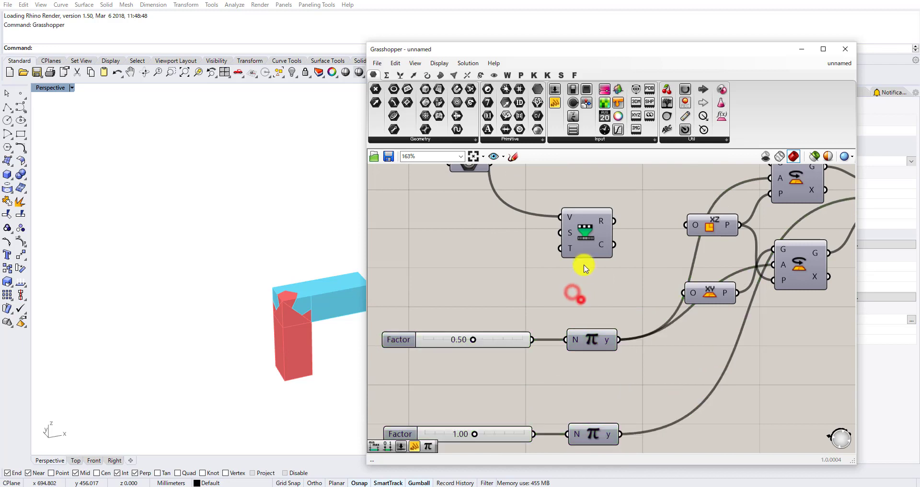
{"action": "left_click_drag", "start_coordinate": [579, 252], "coordinate": [514, 297]}
{"action": "right_click_drag", "start_coordinate": [526, 344], "coordinate": [585, 299]}
Set the upper Factor slider to 1.00 to test the second member's rotation.
{"action": "scroll", "coordinate": [587, 301], "scroll_direction": "up", "scroll_amount": 2}
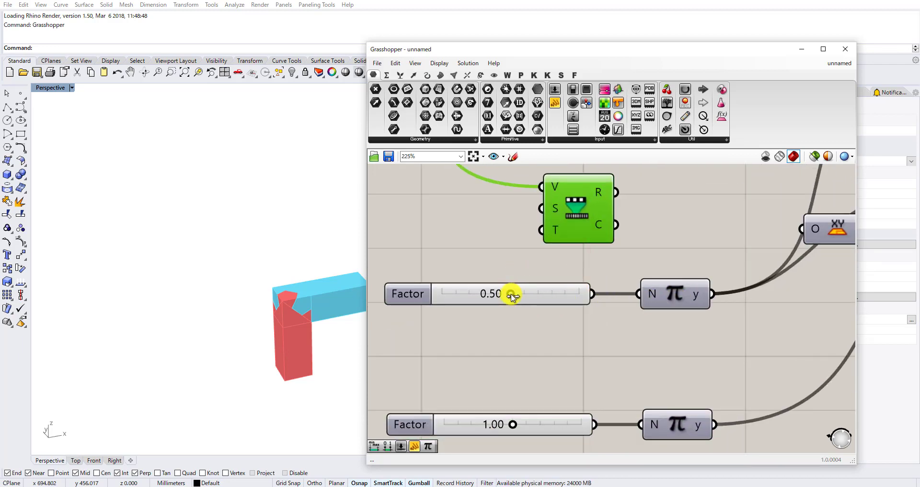
{"action": "left_click_drag", "start_coordinate": [511, 294], "coordinate": [597, 291]}
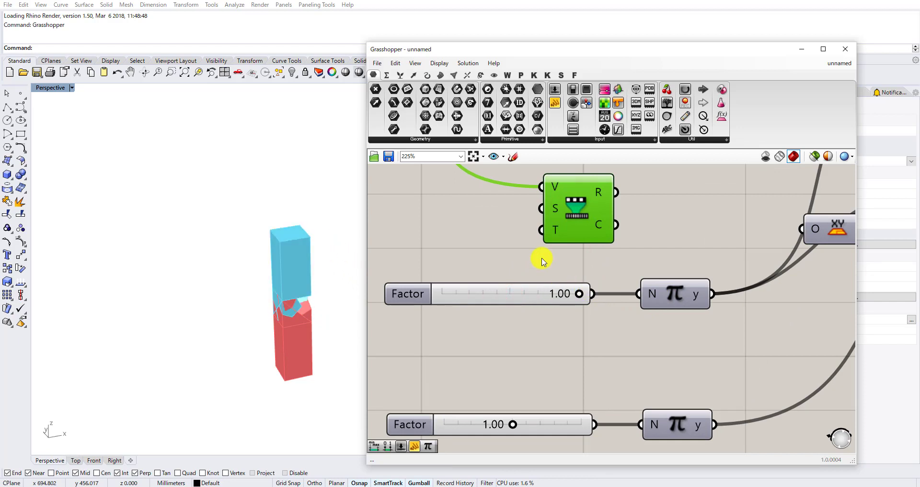
{"action": "left_click", "coordinate": [463, 219]}
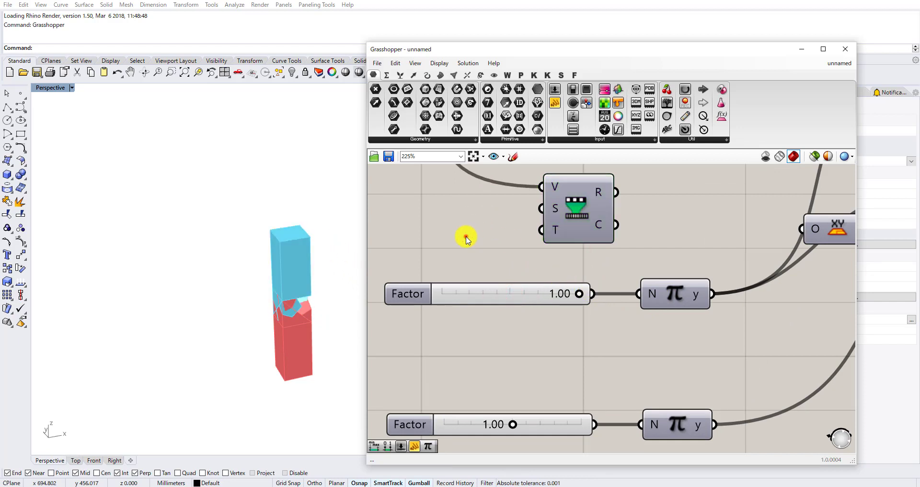
Add another Construct Domain component beside the second Remap Numbers component.
{"action": "double_click", "coordinate": [467, 239]}
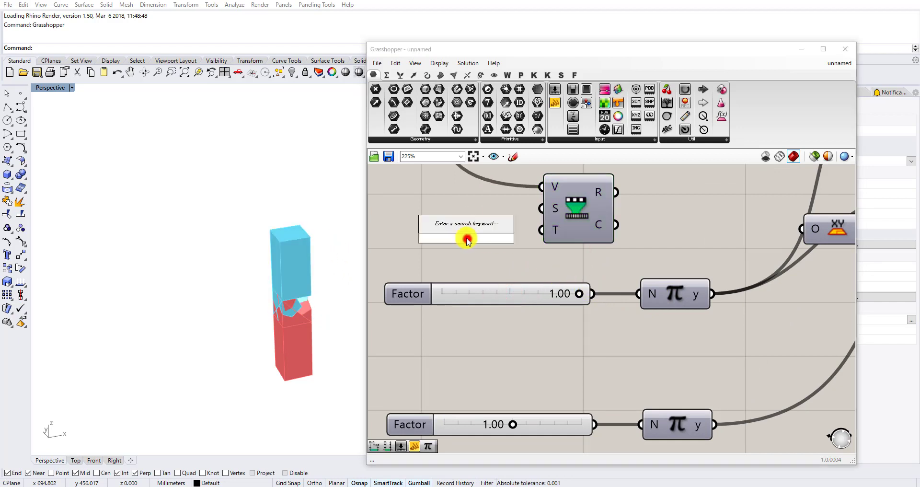
{"action": "type", "text": "construct do"}
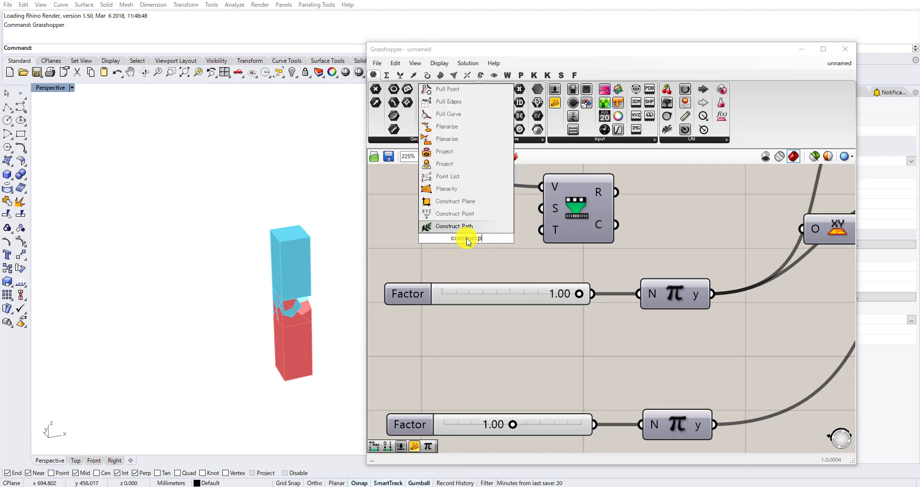
{"action": "type", "text": "main"}
{"action": "left_click", "coordinate": [451, 214]}
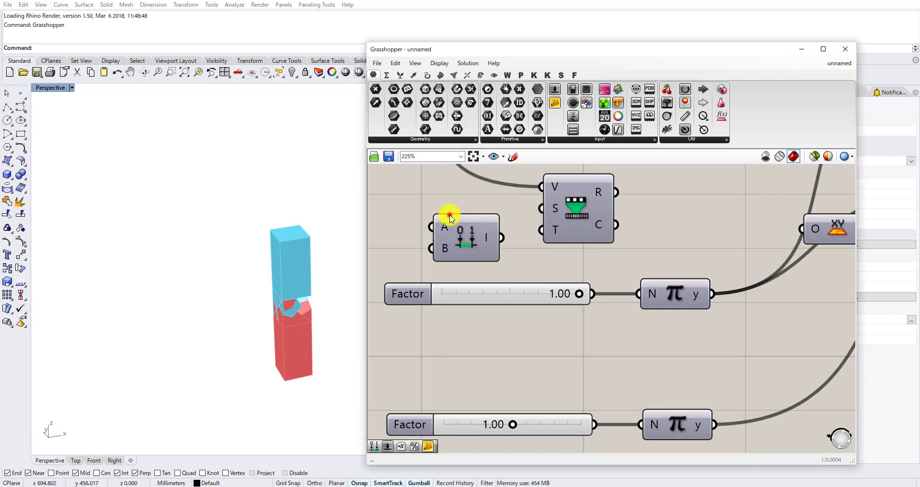
{"action": "right_click_drag", "start_coordinate": [443, 230], "coordinate": [590, 254]}
{"action": "double_click", "coordinate": [502, 253]}
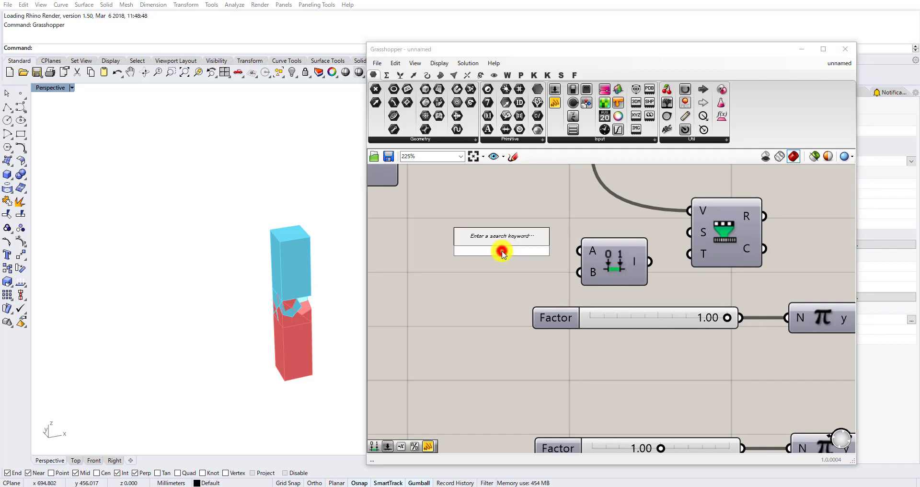
{"action": "type", "text": "05"}
{"action": "key", "text": "BackSpace"}
{"action": "key", "text": "BackSpace"}
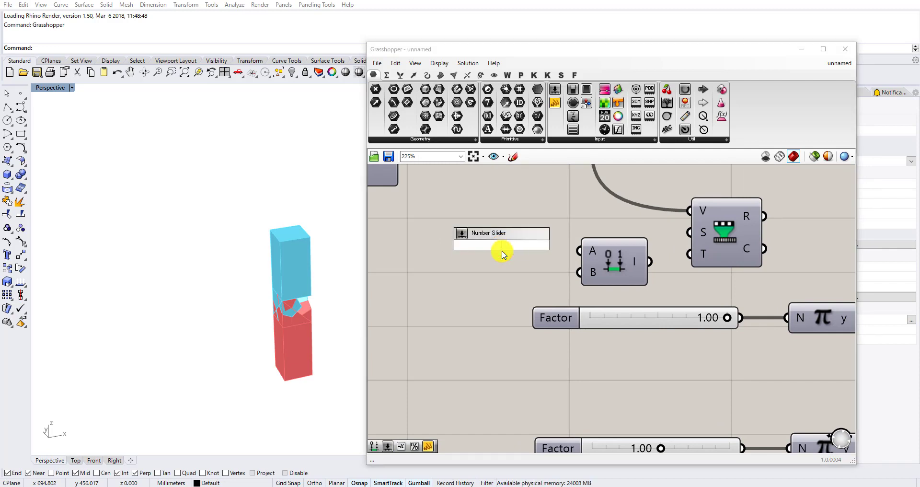
{"action": "type", "text": "panl"}
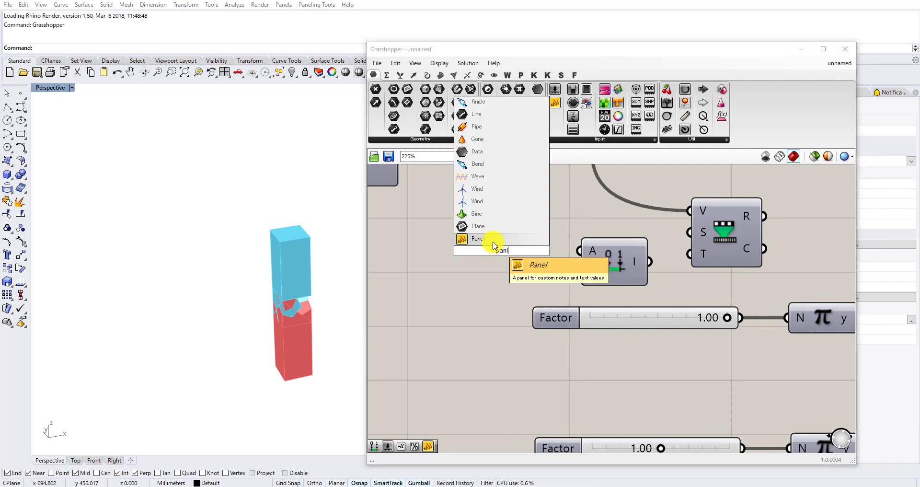
{"action": "key", "text": "Return"}
{"action": "double_click", "coordinate": [502, 254]}
{"action": "type", "text": "0.5"}
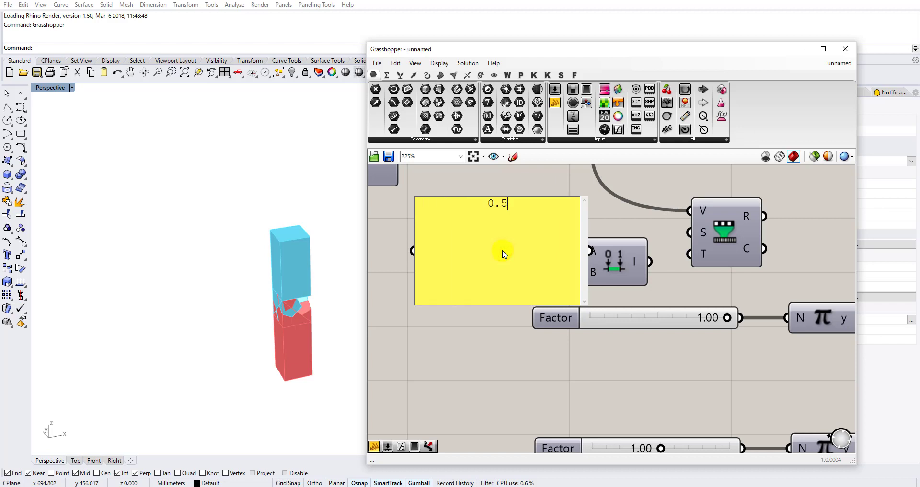
{"action": "left_click", "coordinate": [519, 179]}
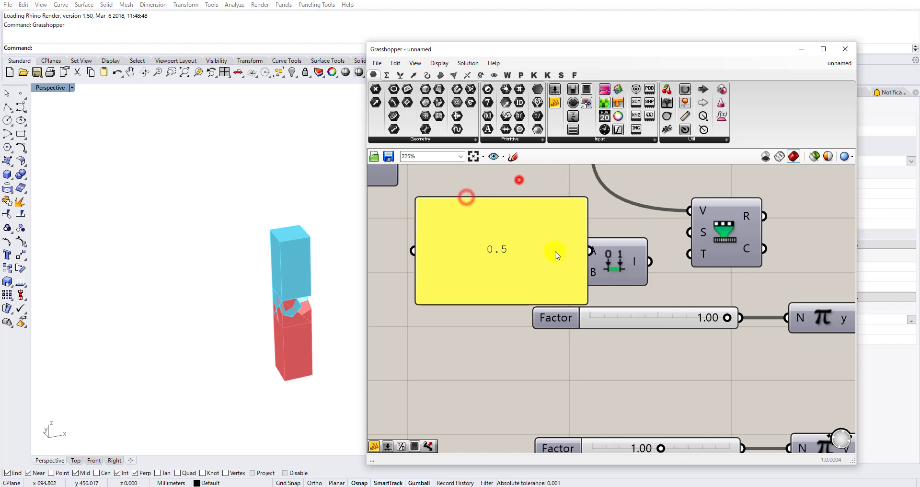
{"action": "left_click_drag", "start_coordinate": [586, 300], "coordinate": [510, 239]}
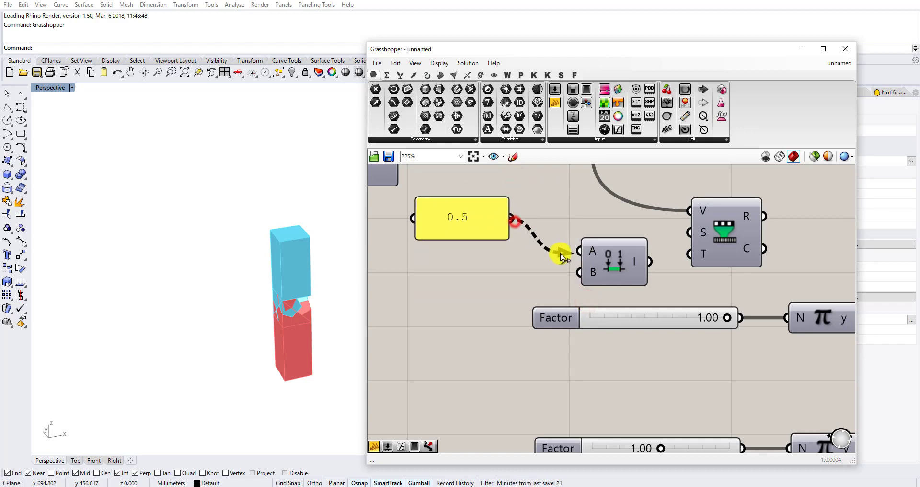
{"action": "left_click", "coordinate": [483, 232]}
{"action": "key", "text": "Delete"}
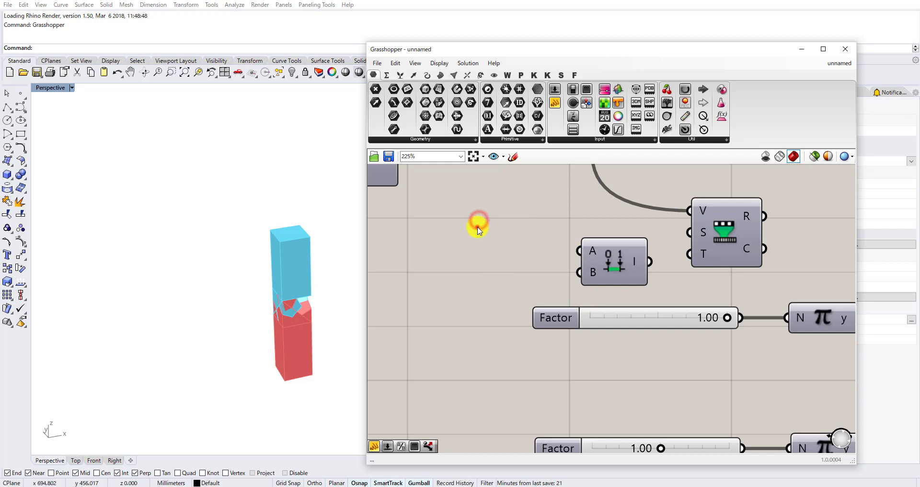
Feed the new Construct Domain component with number sliders, 0.5 for the domain start and 1.0 for the domain end.
{"action": "double_click", "coordinate": [477, 229]}
{"action": "key", "text": "Return"}
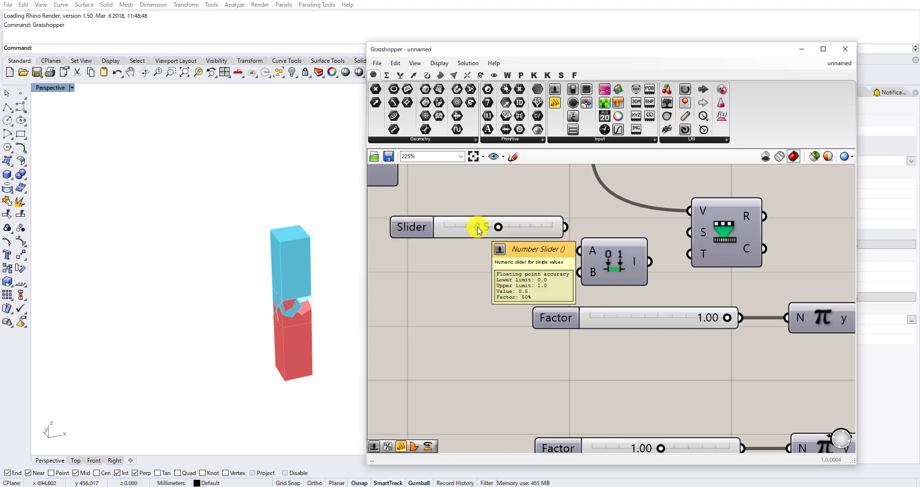
{"action": "left_click_drag", "start_coordinate": [566, 227], "coordinate": [579, 250]}
{"action": "double_click", "coordinate": [505, 280]}
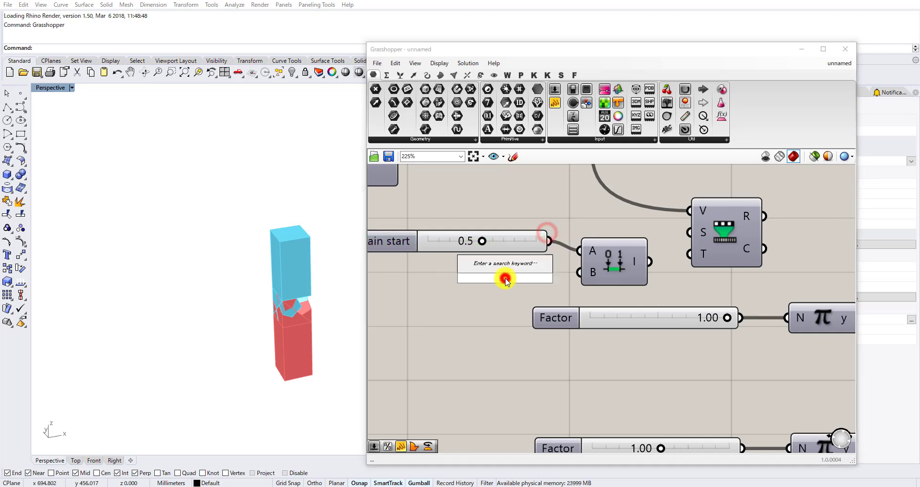
{"action": "key", "text": "Return"}
{"action": "left_click_drag", "start_coordinate": [507, 277], "coordinate": [452, 283]}
{"action": "left_click_drag", "start_coordinate": [566, 282], "coordinate": [579, 272]}
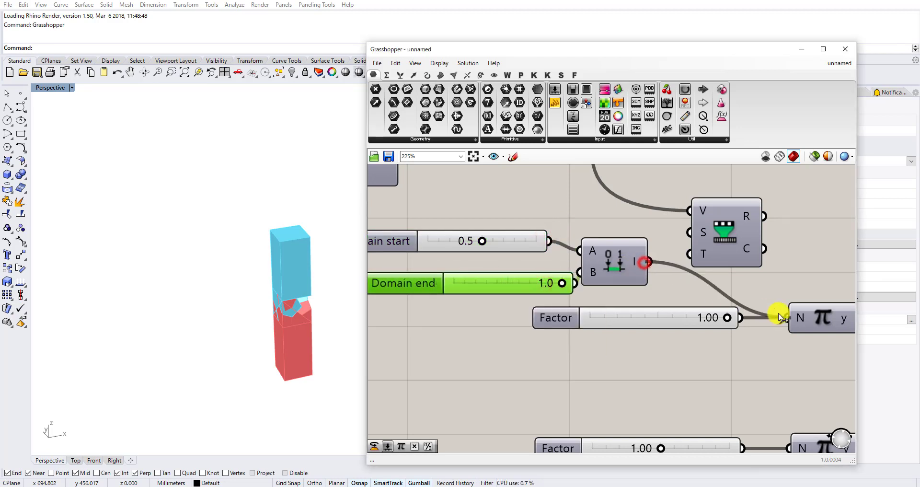
Connect the new domain to the upper Pi component in place of the upper Factor slider, and delete that slider.
{"action": "left_click_drag", "start_coordinate": [778, 314], "coordinate": [781, 315]}
{"action": "left_click", "coordinate": [688, 315]}
{"action": "key", "text": "Delete"}
{"action": "scroll", "coordinate": [615, 287], "scroll_direction": "down", "scroll_amount": 2}
{"action": "mouse_move", "coordinate": [620, 304]}
{"action": "left_mouse_down"}
{"action": "mouse_move", "coordinate": [559, 257]}
{"action": "mouse_move", "coordinate": [640, 313]}
{"action": "mouse_move", "coordinate": [682, 314]}
{"action": "mouse_move", "coordinate": [630, 308]}
{"action": "left_mouse_up"}
{"action": "left_click", "coordinate": [694, 376]}
{"action": "scroll", "coordinate": [632, 308], "scroll_direction": "up", "scroll_amount": 3}
{"action": "scroll", "coordinate": [623, 318], "scroll_direction": "down", "scroll_amount": 2}
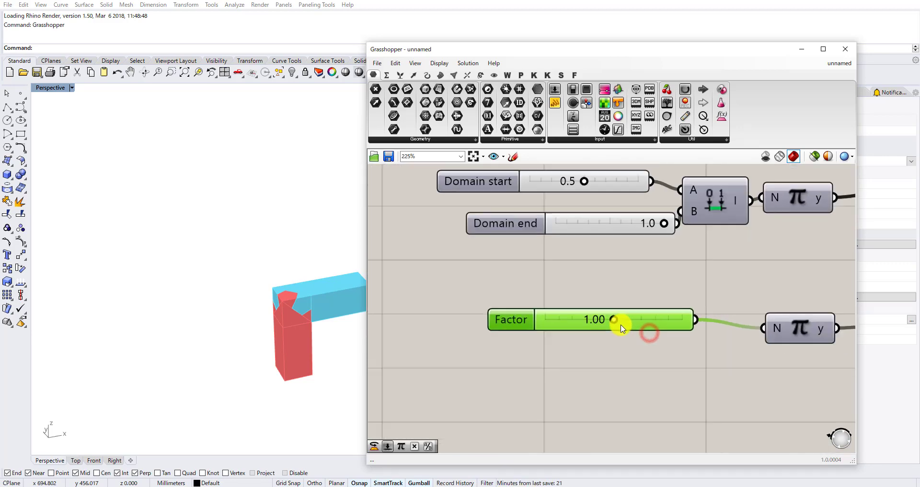
{"action": "left_click_drag", "start_coordinate": [710, 288], "coordinate": [609, 201]}
{"action": "key", "text": "ctrl+v"}
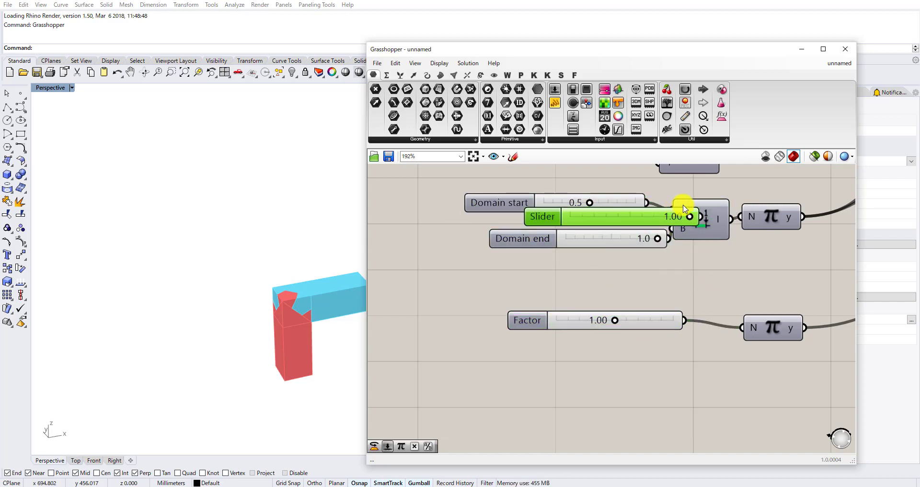
{"action": "key", "text": "ctrl+z"}
Duplicate the Construct Domain component with its 0.5 and 1.0 sliders just below the lower Factor slider.
{"action": "left_click_drag", "start_coordinate": [710, 261], "coordinate": [596, 193]}
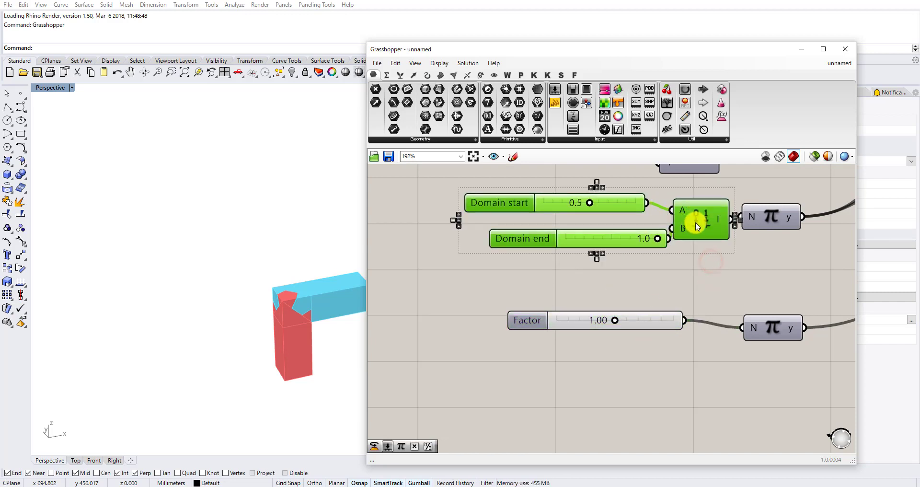
{"action": "left_click_drag", "start_coordinate": [696, 223], "coordinate": [670, 360], "text": "alt"}
{"action": "left_click", "coordinate": [713, 354]}
{"action": "left_click", "coordinate": [752, 371]}
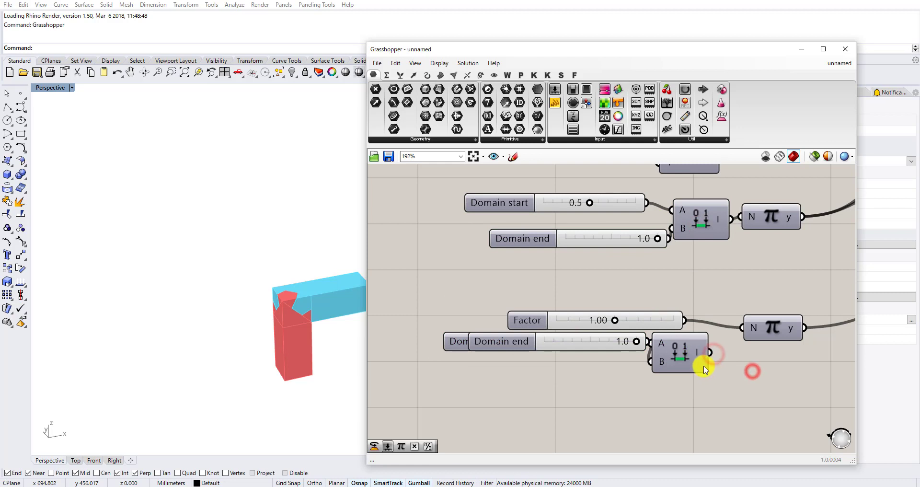
{"action": "key", "text": "ctrl+z"}
Connect the copied domain to the lower Pi component and delete the lower Factor slider.
{"action": "left_click_drag", "start_coordinate": [741, 329], "coordinate": [743, 328]}
{"action": "left_click", "coordinate": [641, 320]}
{"action": "key", "text": "Delete"}
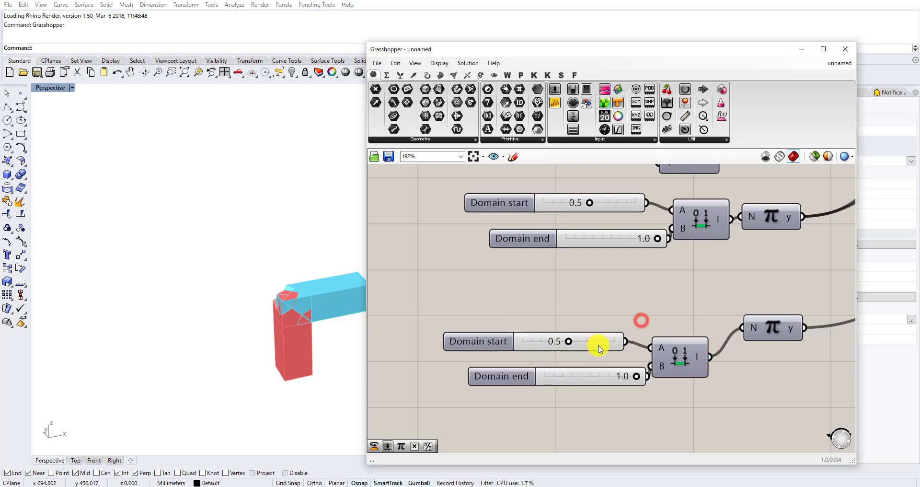
Set the lower domain's start slider to 1.0 and its end slider to 1.5.
{"action": "left_click_drag", "start_coordinate": [588, 346], "coordinate": [599, 345]}
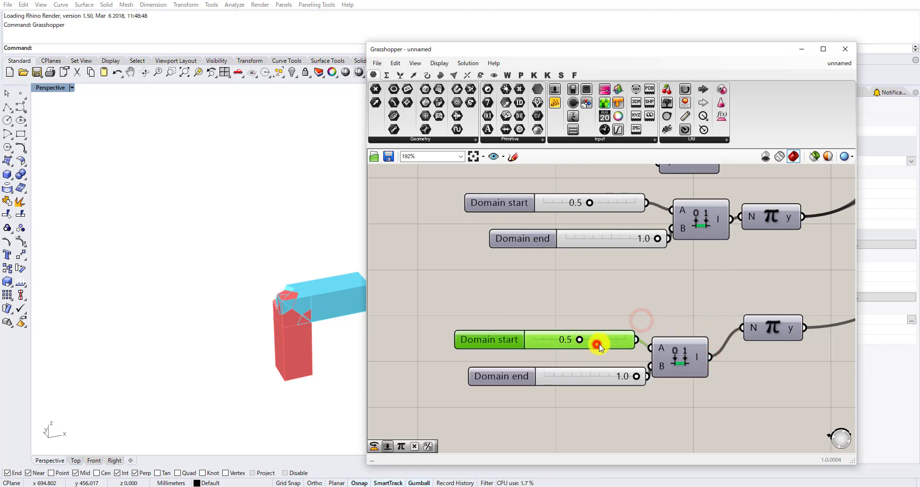
{"action": "double_click", "coordinate": [508, 377]}
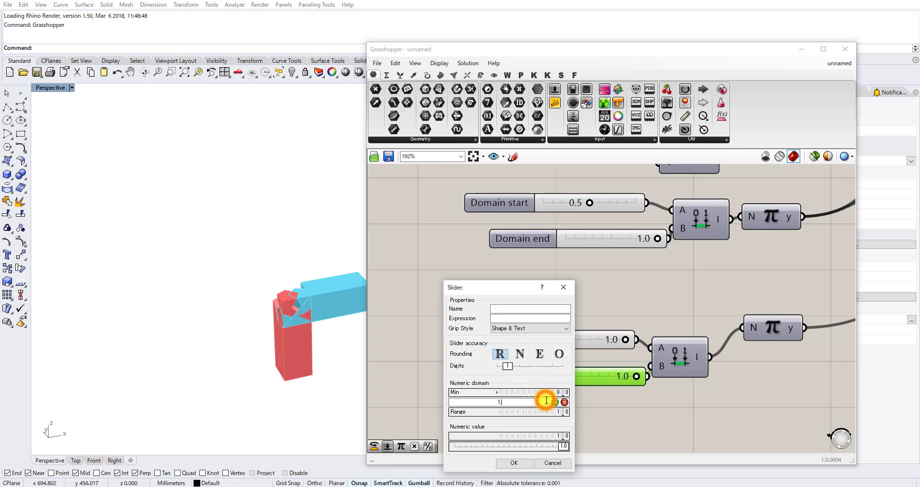
{"action": "left_click", "coordinate": [523, 460]}
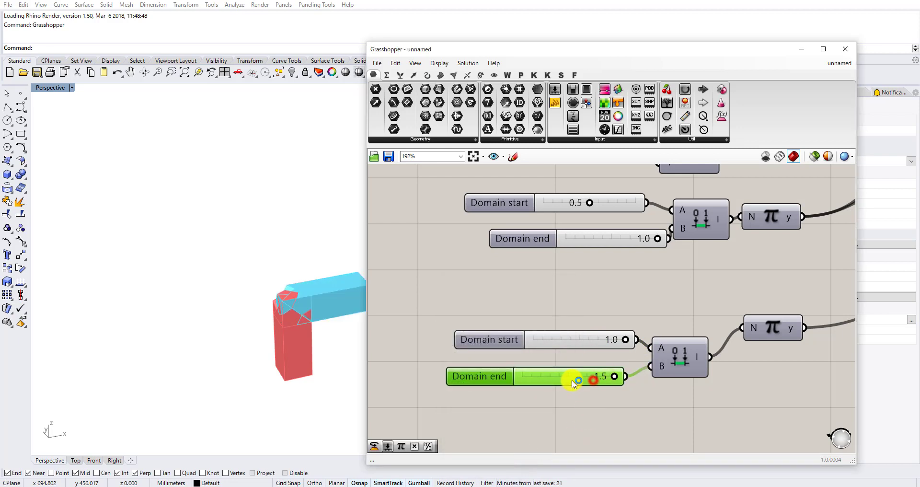
{"action": "scroll", "coordinate": [589, 279], "scroll_direction": "down", "scroll_amount": 4}
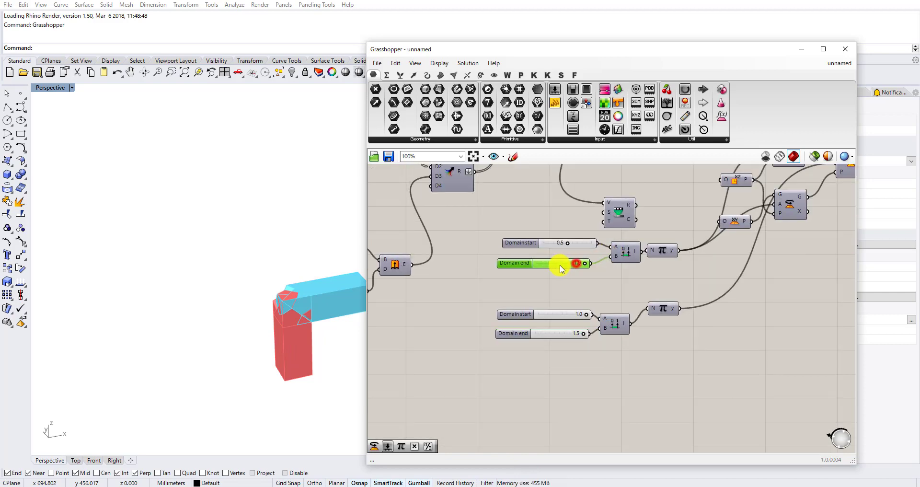
{"action": "scroll", "coordinate": [600, 322], "scroll_direction": "up", "scroll_amount": 3}
{"action": "scroll", "coordinate": [601, 326], "scroll_direction": "down", "scroll_amount": 3}
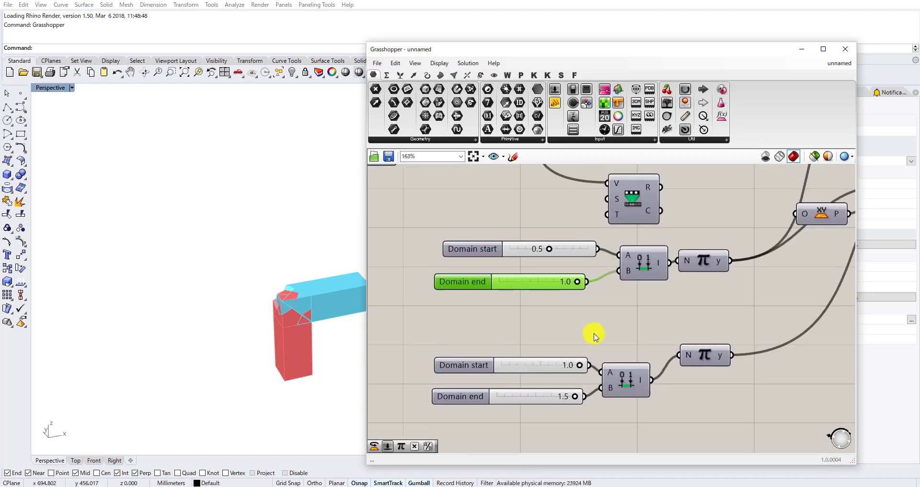
Reposition the second Remap Numbers component and move the upper domain group away from the upper Pi component.
{"action": "left_click_drag", "start_coordinate": [626, 237], "coordinate": [652, 229]}
{"action": "scroll", "coordinate": [652, 242], "scroll_direction": "up", "scroll_amount": 2}
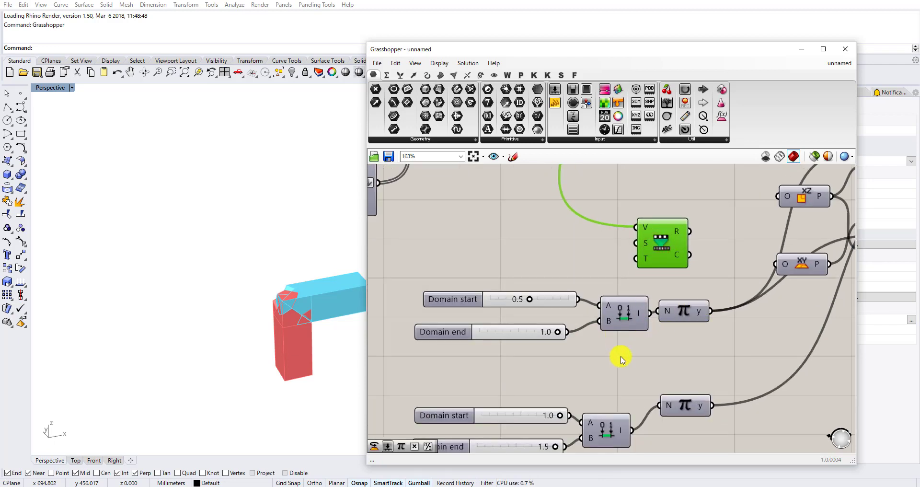
{"action": "left_click_drag", "start_coordinate": [622, 359], "coordinate": [537, 276]}
{"action": "left_click_drag", "start_coordinate": [623, 308], "coordinate": [566, 310]}
{"action": "left_click", "coordinate": [634, 343]}
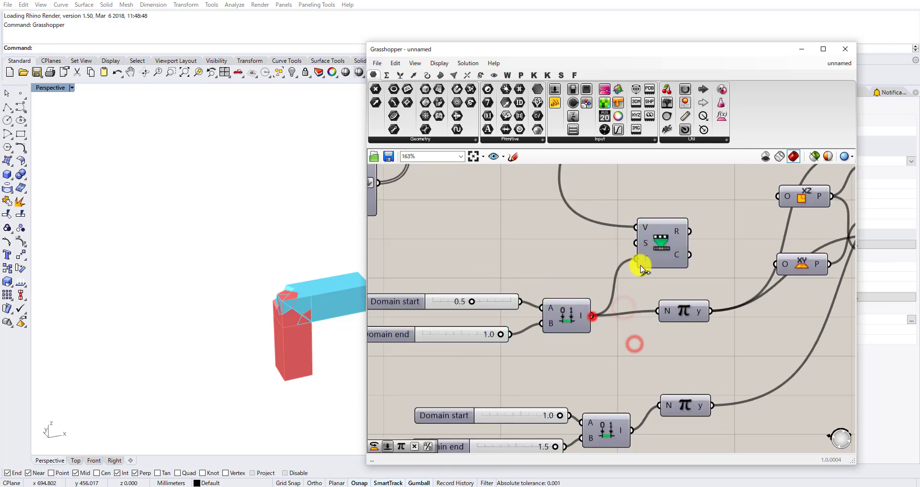
Wire the upper domain to the Remap Numbers T input and its R output to the upper Pi component.
{"action": "left_click_drag", "start_coordinate": [641, 265], "coordinate": [640, 265]}
{"action": "left_click_drag", "start_coordinate": [662, 249], "coordinate": [661, 238]}
{"action": "left_click_drag", "start_coordinate": [661, 309], "coordinate": [697, 301]}
Duplicate the wired Remap Numbers component and place the copy directly below, above the lower Pi component.
{"action": "left_click", "coordinate": [641, 240]}
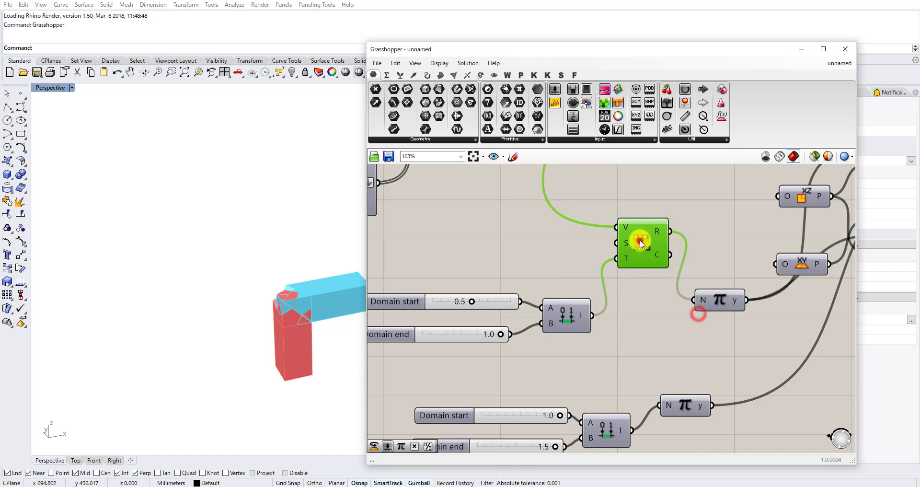
{"action": "key", "text": "Delete"}
{"action": "key", "text": "ctrl+z"}
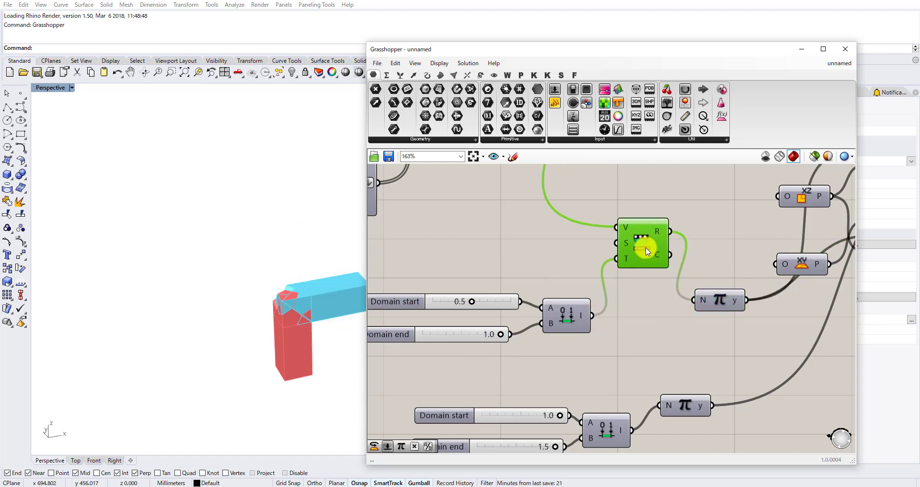
{"action": "key", "text": "ctrl+c"}
{"action": "key", "text": "ctrl+v"}
{"action": "left_click_drag", "start_coordinate": [650, 250], "coordinate": [654, 339]}
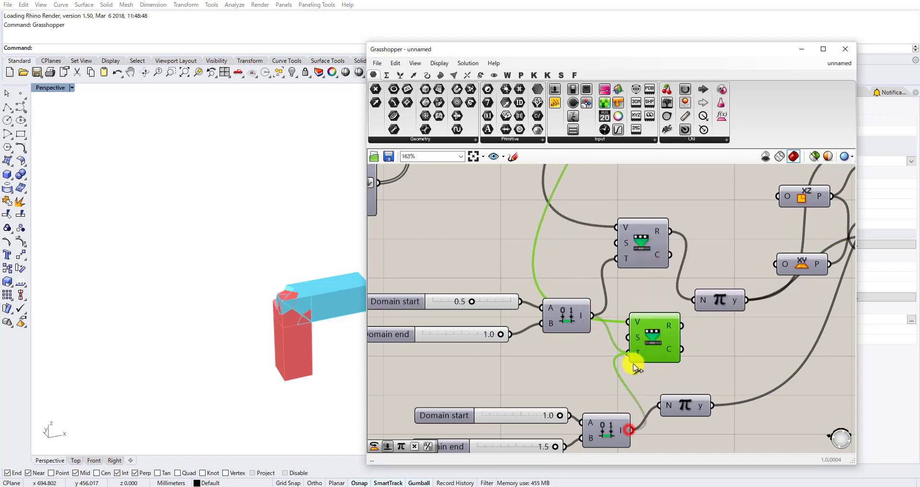
Route the lower domain through the copied Remap Numbers T input and its R output into the lower Pi component.
{"action": "left_click_drag", "start_coordinate": [661, 393], "coordinate": [662, 405]}
{"action": "left_click_drag", "start_coordinate": [685, 408], "coordinate": [708, 398]}
{"action": "scroll", "coordinate": [683, 331], "scroll_direction": "down", "scroll_amount": 1}
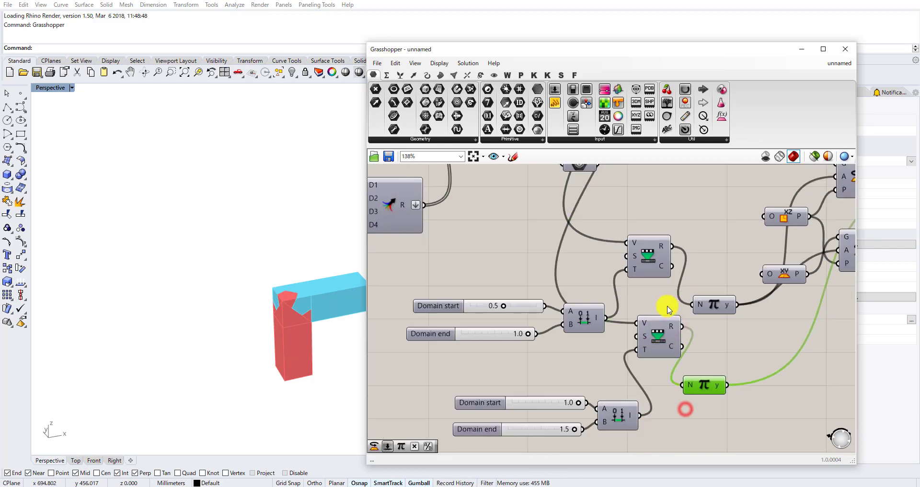
Scrub the A slider while viewing the joint up close to test the second member's sliding and rotation.
{"action": "scroll", "coordinate": [683, 272], "scroll_direction": "down", "scroll_amount": 2}
{"action": "scroll", "coordinate": [626, 205], "scroll_direction": "up", "scroll_amount": 5}
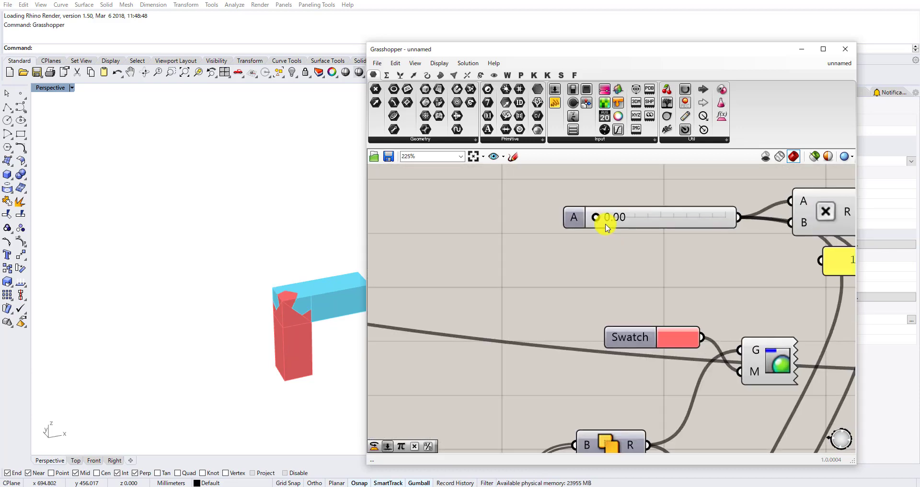
{"action": "left_click_drag", "start_coordinate": [605, 218], "coordinate": [546, 237]}
{"action": "right_click_drag", "start_coordinate": [271, 290], "coordinate": [202, 267], "text": "shift"}
{"action": "scroll", "coordinate": [209, 257], "scroll_direction": "up", "scroll_amount": 6}
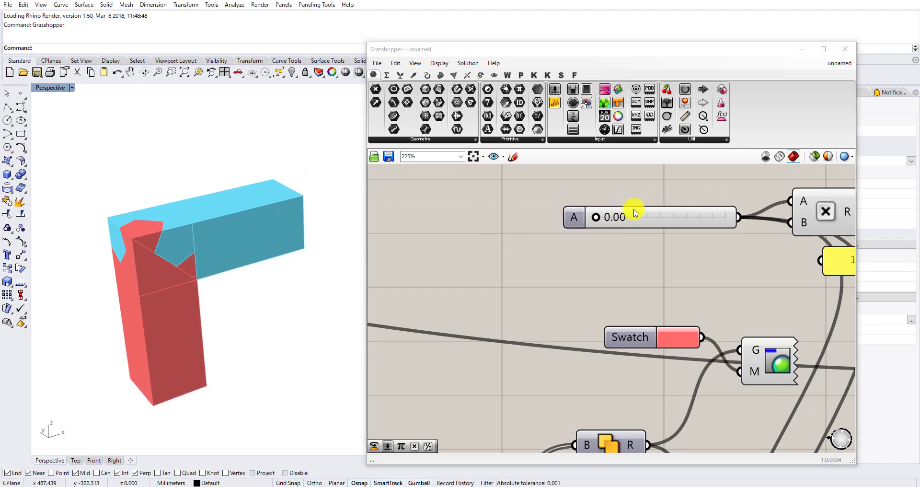
{"action": "left_click_drag", "start_coordinate": [596, 217], "coordinate": [546, 283]}
{"action": "scroll", "coordinate": [546, 285], "scroll_direction": "down", "scroll_amount": 4}
{"action": "scroll", "coordinate": [619, 309], "scroll_direction": "up", "scroll_amount": 2}
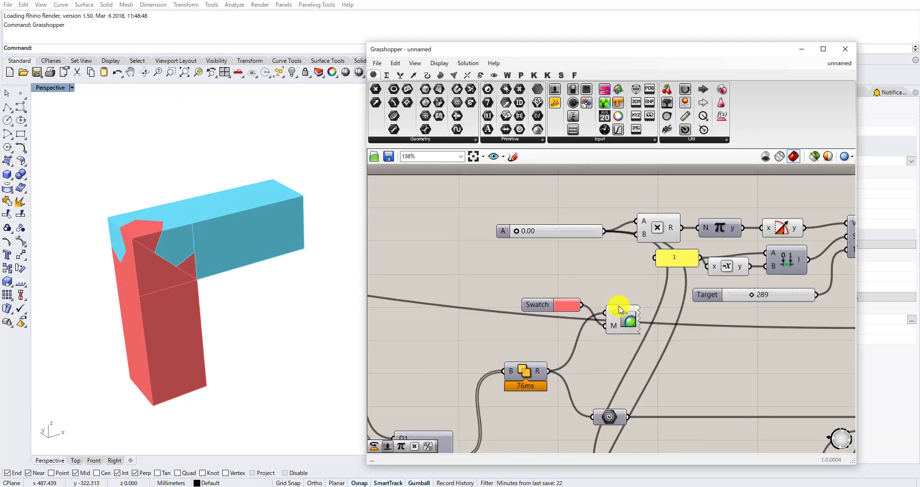
Move the A slider farther from the Multiplication component and insert a relay on its output wire.
{"action": "left_click_drag", "start_coordinate": [568, 331], "coordinate": [568, 331]}
{"action": "scroll", "coordinate": [584, 257], "scroll_direction": "down", "scroll_amount": 3}
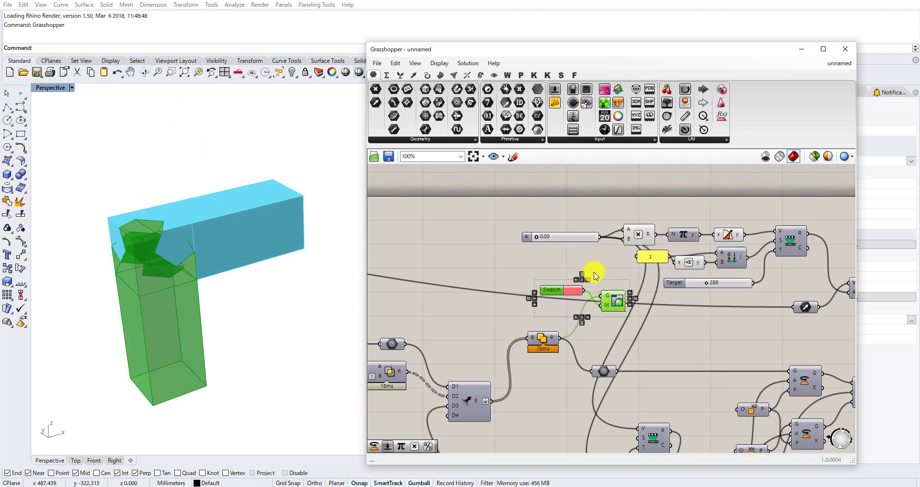
{"action": "scroll", "coordinate": [603, 231], "scroll_direction": "down", "scroll_amount": 2}
{"action": "scroll", "coordinate": [610, 242], "scroll_direction": "up", "scroll_amount": 2}
{"action": "right_click_drag", "start_coordinate": [592, 196], "coordinate": [585, 226]}
{"action": "scroll", "coordinate": [585, 223], "scroll_direction": "up", "scroll_amount": 2}
{"action": "left_click_drag", "start_coordinate": [581, 222], "coordinate": [514, 220]}
{"action": "scroll", "coordinate": [568, 224], "scroll_direction": "up", "scroll_amount": 1}
{"action": "double_click", "coordinate": [567, 220]}
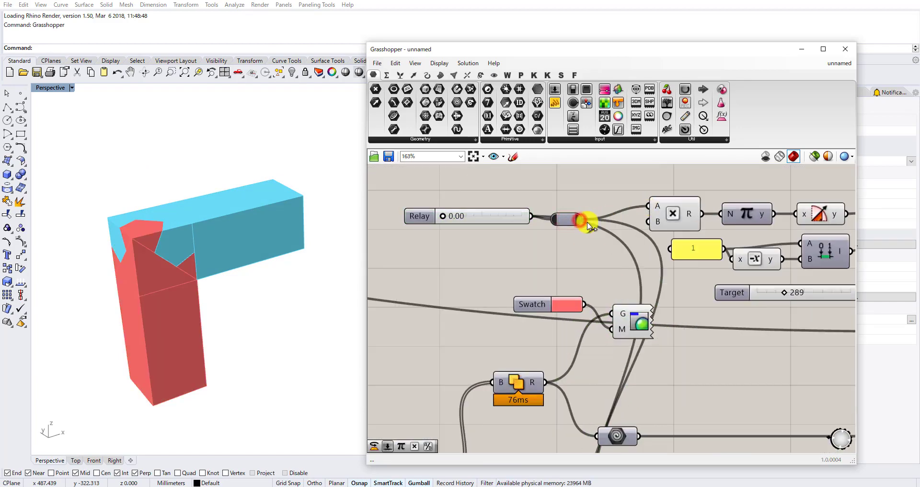
Rewire the V inputs of the two rotation Remap Numbers components to the relay's output.
{"action": "scroll", "coordinate": [584, 219], "scroll_direction": "down", "scroll_amount": 4}
{"action": "left_click_drag", "start_coordinate": [597, 205], "coordinate": [603, 358]}
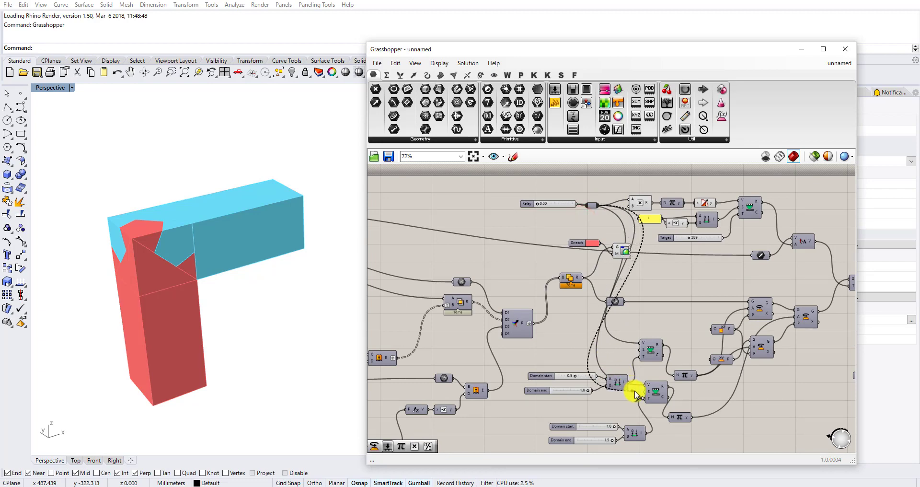
{"action": "scroll", "coordinate": [635, 392], "scroll_direction": "up", "scroll_amount": 3}
{"action": "left_click_drag", "start_coordinate": [634, 394], "coordinate": [649, 379]}
{"action": "scroll", "coordinate": [646, 369], "scroll_direction": "down", "scroll_amount": 5}
{"action": "scroll", "coordinate": [625, 242], "scroll_direction": "up", "scroll_amount": 6}
Align the relay with the Multiplication component and move the 0.00 slider slightly below it.
{"action": "right_click_drag", "start_coordinate": [601, 250], "coordinate": [644, 300]}
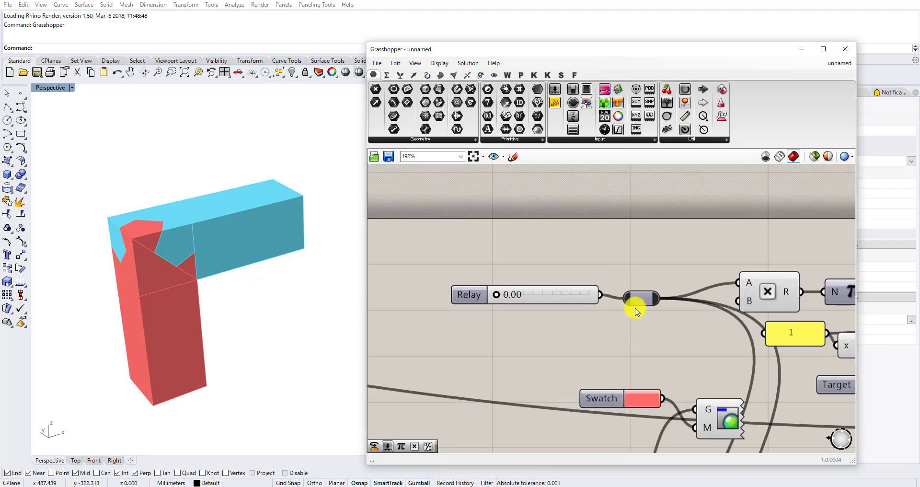
{"action": "left_click_drag", "start_coordinate": [638, 300], "coordinate": [635, 284]}
{"action": "right_click_drag", "start_coordinate": [611, 277], "coordinate": [665, 325]}
{"action": "left_click_drag", "start_coordinate": [593, 346], "coordinate": [582, 370]}
Add a Counter component and place it on the canvas above the 0.00 Relay slider.
{"action": "double_click", "coordinate": [559, 302]}
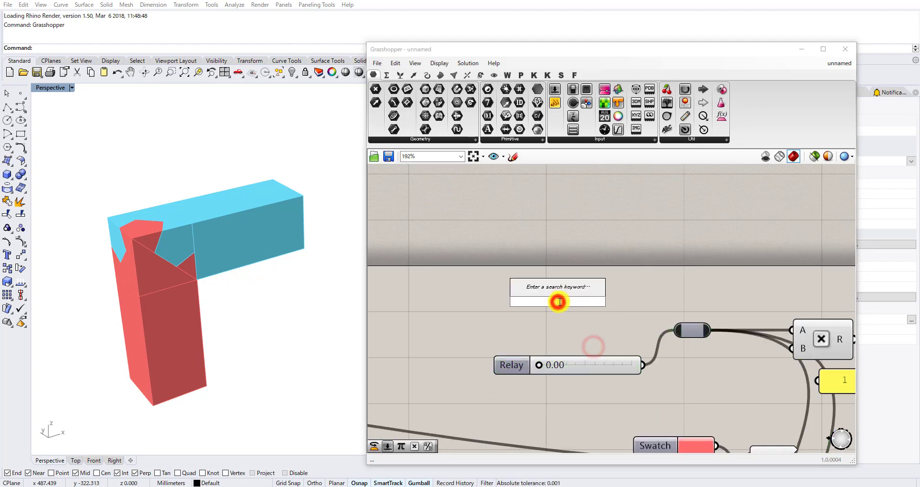
{"action": "type", "text": "counter"}
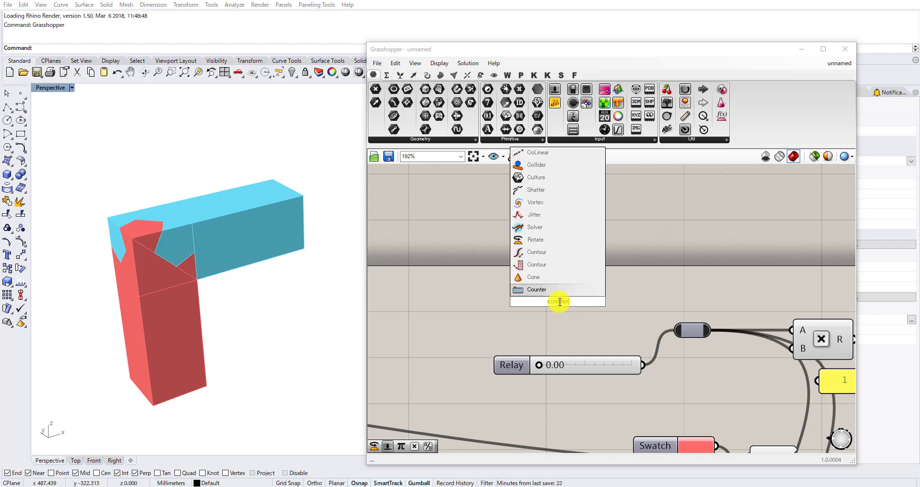
{"action": "key", "text": "Return"}
{"action": "scroll", "coordinate": [584, 307], "scroll_direction": "up", "scroll_amount": 2}
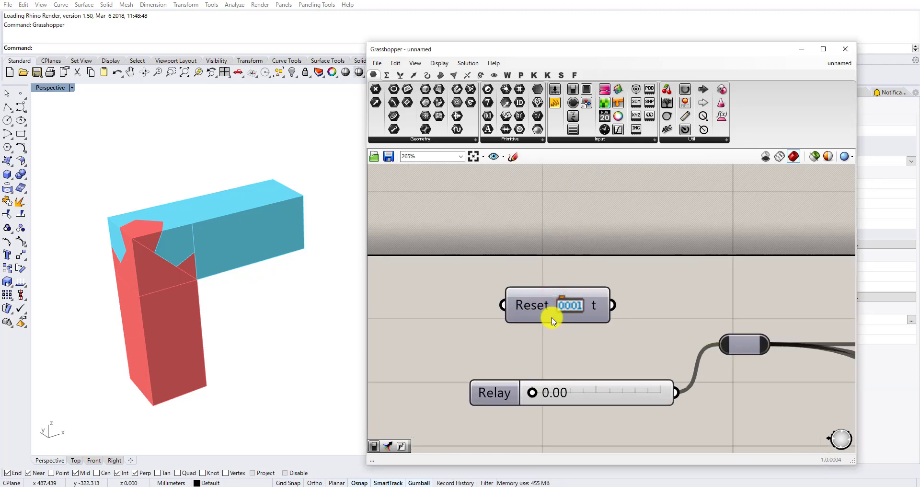
{"action": "left_click_drag", "start_coordinate": [541, 305], "coordinate": [461, 255]}
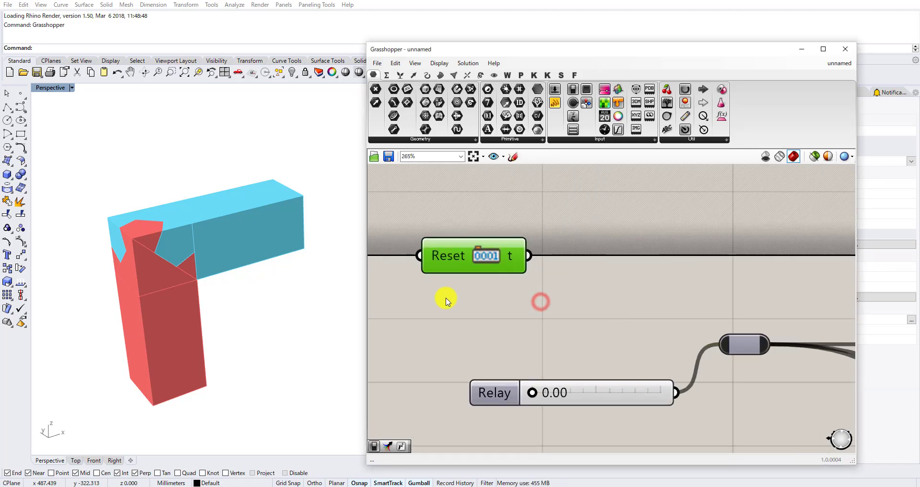
{"action": "scroll", "coordinate": [499, 282], "scroll_direction": "down", "scroll_amount": 2}
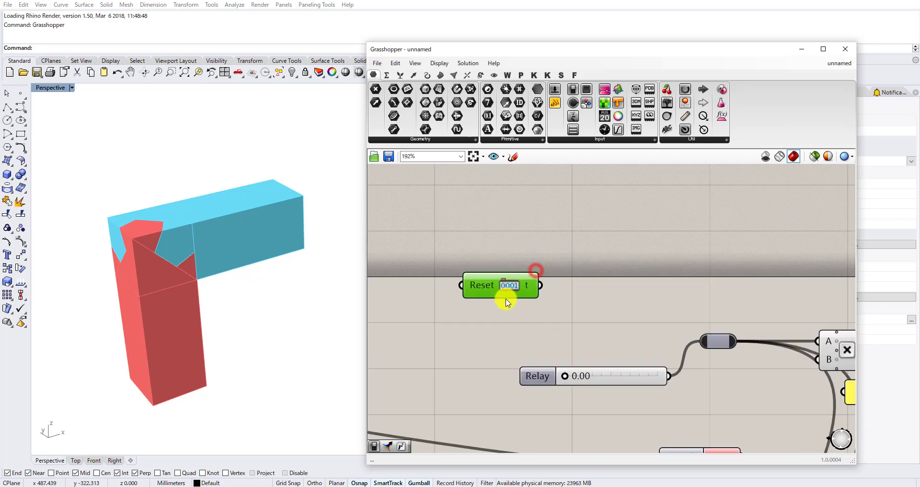
{"action": "left_click", "coordinate": [620, 263]}
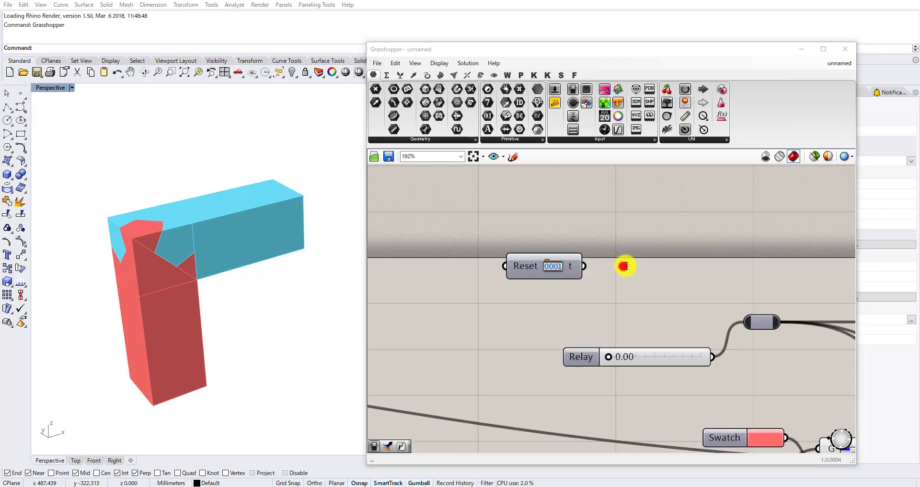
Add a Multiplication component and wire the Counter's t output into its A input.
{"action": "double_click", "coordinate": [622, 264]}
{"action": "type", "text": "mu"}
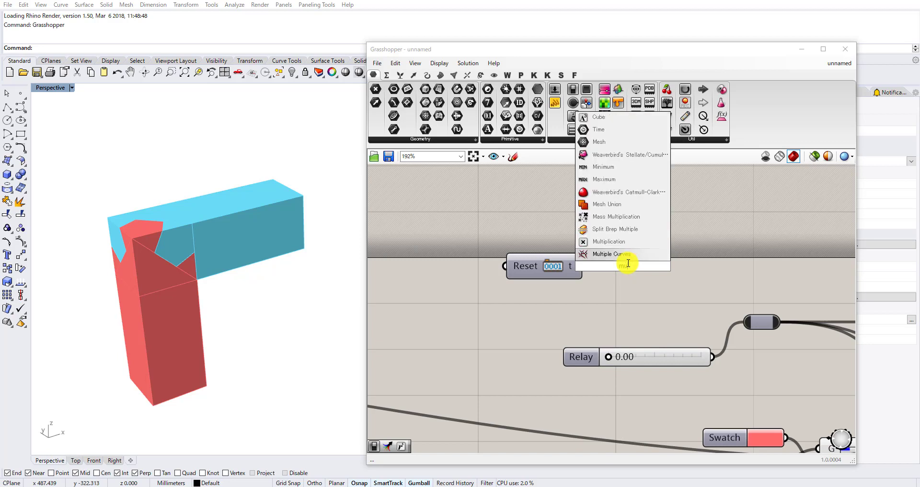
{"action": "left_click", "coordinate": [619, 255]}
{"action": "left_click_drag", "start_coordinate": [582, 265], "coordinate": [528, 239]}
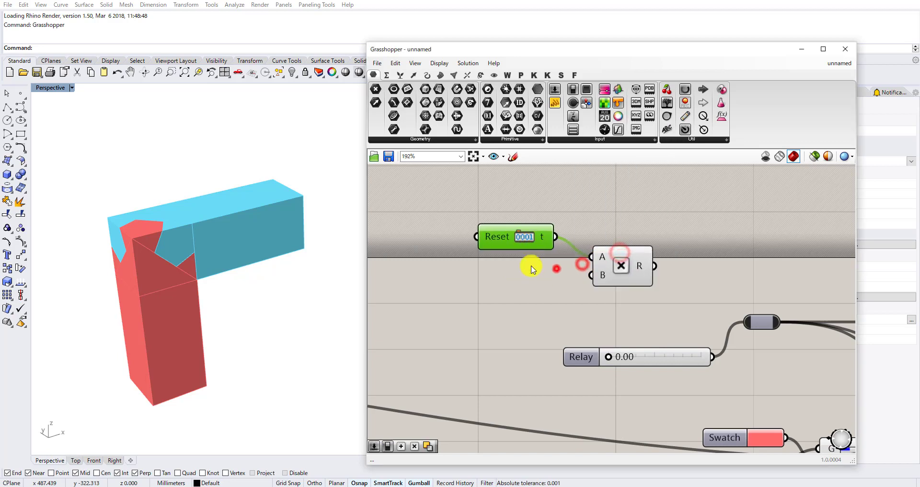
Add a number slider with a value of 10 and wire it into the new Multiplication component's B input.
{"action": "left_click", "coordinate": [529, 289]}
{"action": "double_click", "coordinate": [529, 289]}
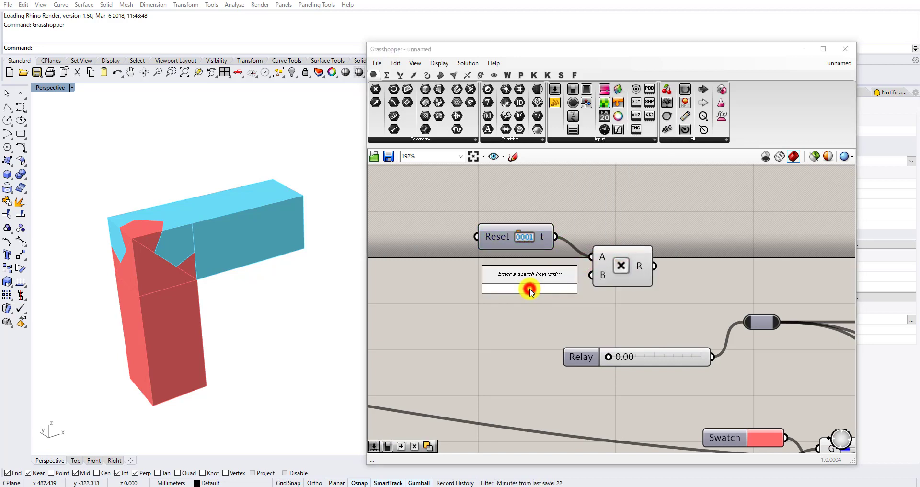
{"action": "key", "text": "Return"}
{"action": "left_click_drag", "start_coordinate": [532, 289], "coordinate": [489, 279]}
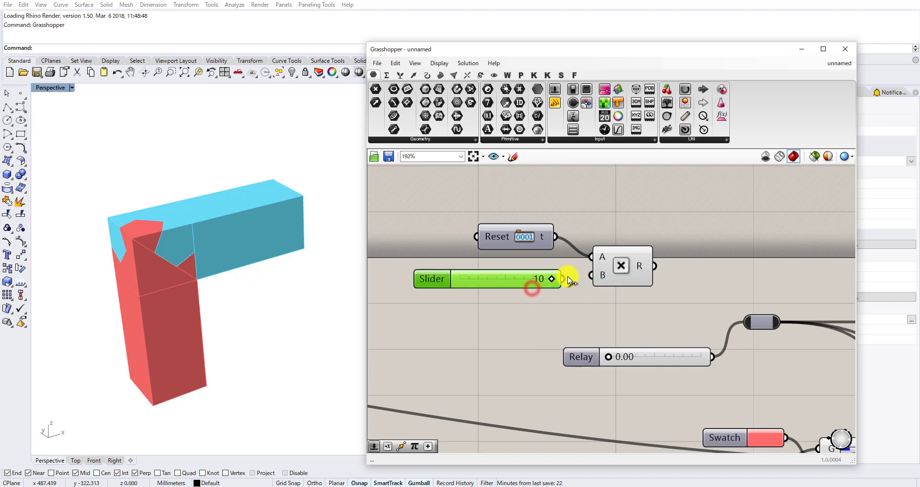
{"action": "left_click_drag", "start_coordinate": [639, 305], "coordinate": [541, 242]}
{"action": "left_click_drag", "start_coordinate": [620, 265], "coordinate": [491, 251]}
Add a Sine component fed by the new Multiplication result and shift the Counter chain away from the relay.
{"action": "double_click", "coordinate": [615, 241]}
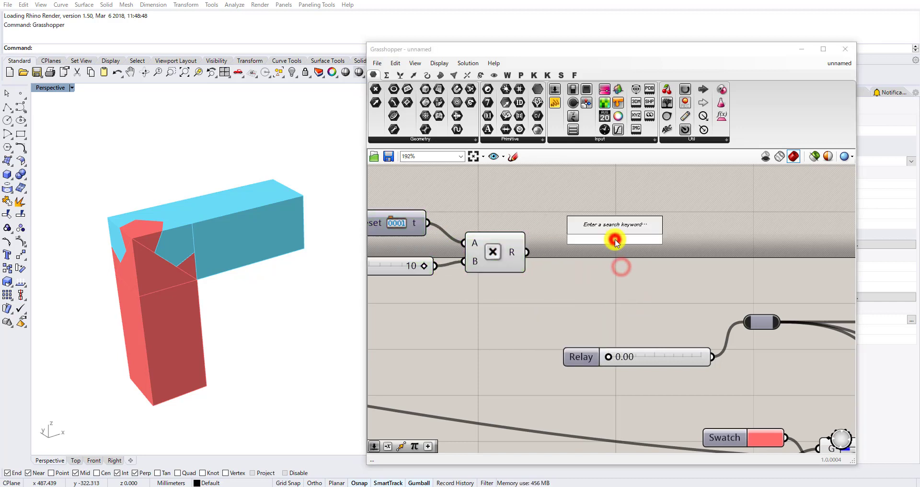
{"action": "type", "text": "sine"}
{"action": "left_click", "coordinate": [615, 231]}
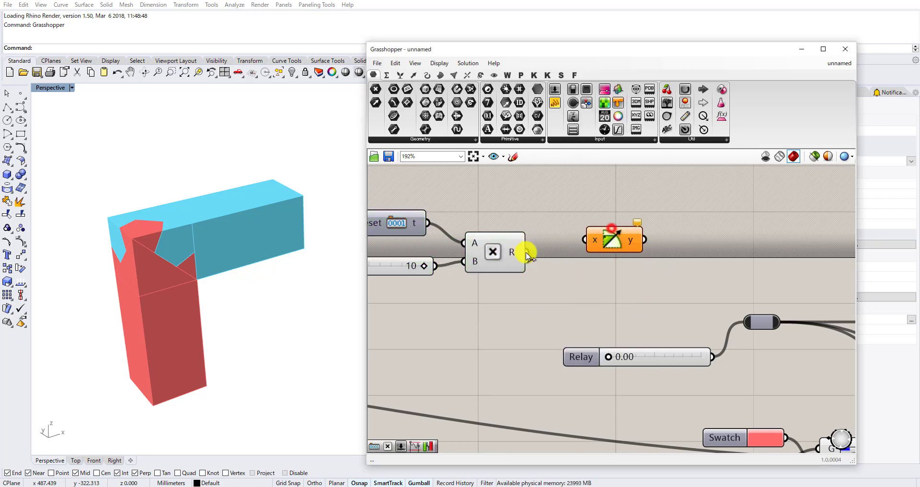
{"action": "left_click_drag", "start_coordinate": [593, 243], "coordinate": [594, 243]}
{"action": "left_click_drag", "start_coordinate": [606, 234], "coordinate": [585, 252]}
{"action": "scroll", "coordinate": [585, 259], "scroll_direction": "down", "scroll_amount": 3}
{"action": "left_click_drag", "start_coordinate": [607, 287], "coordinate": [437, 226]}
{"action": "scroll", "coordinate": [594, 258], "scroll_direction": "up", "scroll_amount": 1}
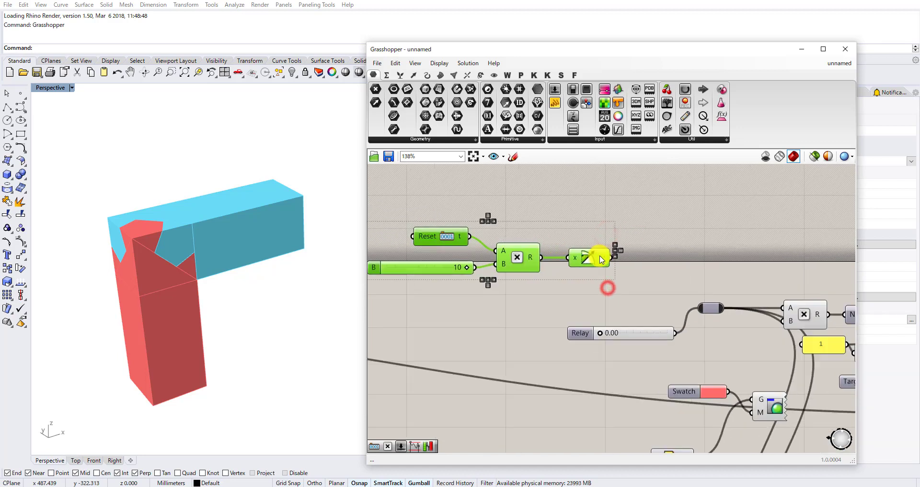
{"action": "left_click_drag", "start_coordinate": [588, 257], "coordinate": [527, 261]}
{"action": "left_click", "coordinate": [585, 263]}
{"action": "scroll", "coordinate": [585, 263], "scroll_direction": "up", "scroll_amount": 1}
Insert a Radians component between the Multiplication result and the Sine input, and line up the chain.
{"action": "double_click", "coordinate": [589, 264]}
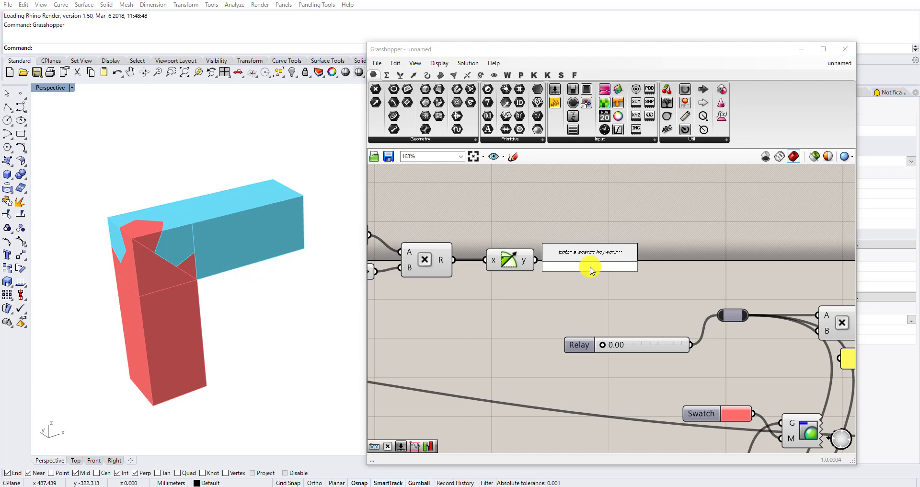
{"action": "left_click", "coordinate": [522, 281]}
{"action": "left_click_drag", "start_coordinate": [511, 263], "coordinate": [576, 263]}
{"action": "double_click", "coordinate": [528, 277]}
{"action": "type", "text": "rad"}
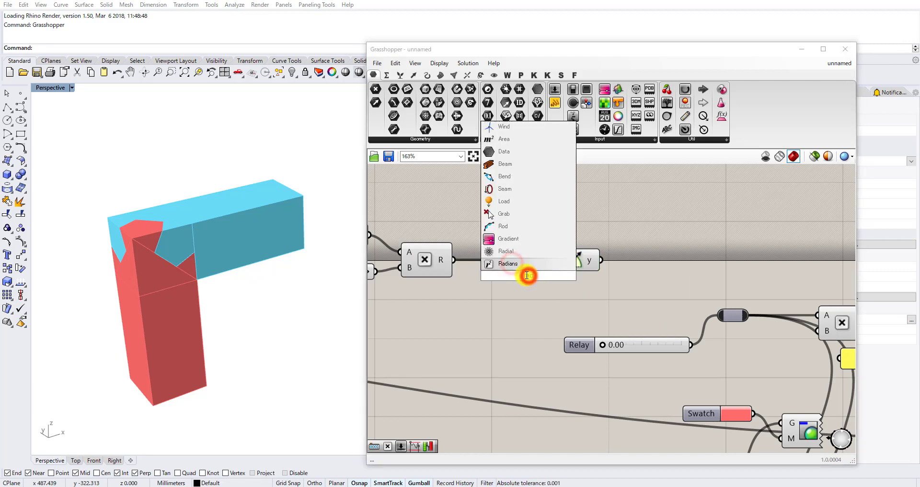
{"action": "left_click", "coordinate": [515, 262]}
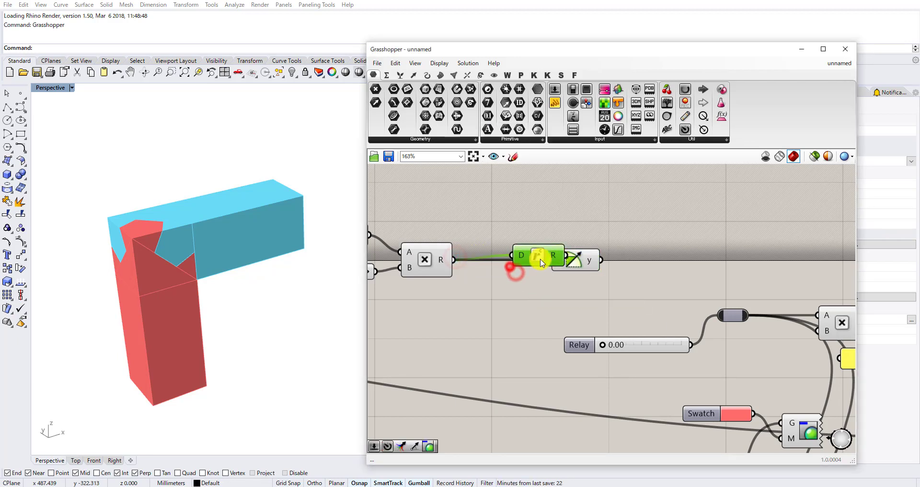
{"action": "left_click_drag", "start_coordinate": [515, 263], "coordinate": [550, 260]}
{"action": "scroll", "coordinate": [557, 259], "scroll_direction": "down", "scroll_amount": 2}
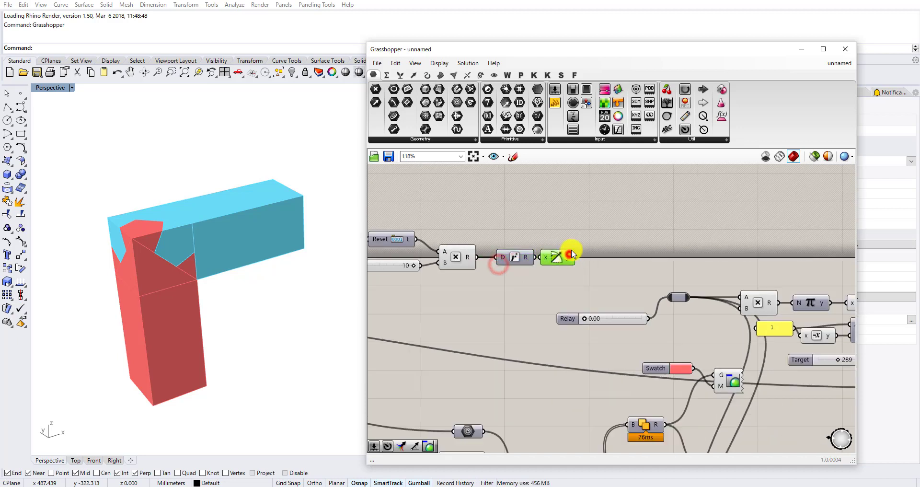
{"action": "scroll", "coordinate": [613, 266], "scroll_direction": "up", "scroll_amount": 3}
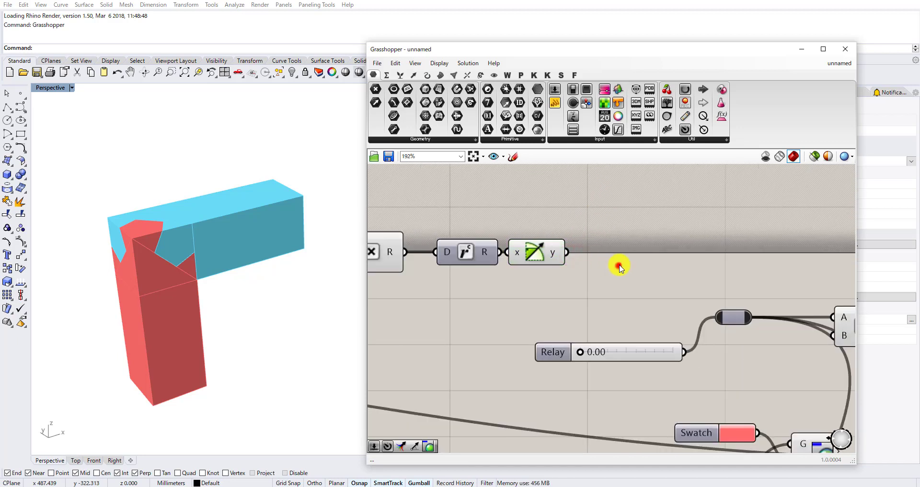
Add a Remap Numbers component and wire the Sine output into its V input.
{"action": "double_click", "coordinate": [619, 267]}
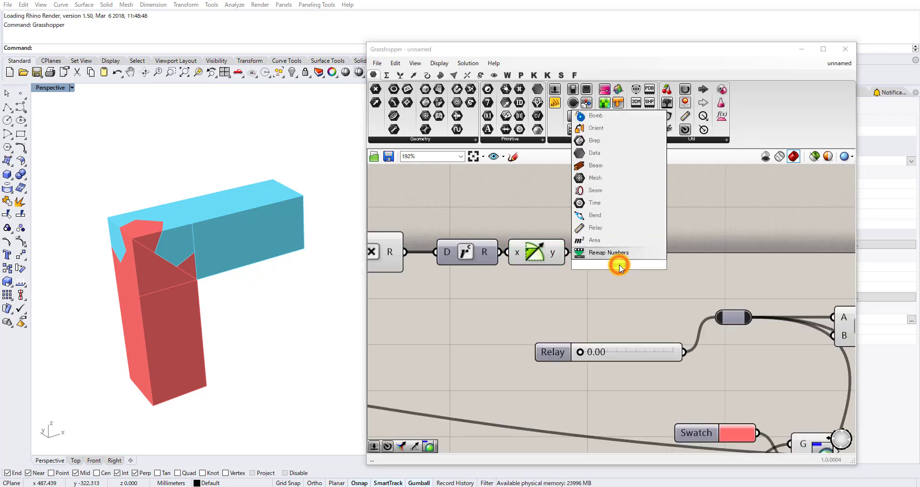
{"action": "left_click", "coordinate": [621, 254]}
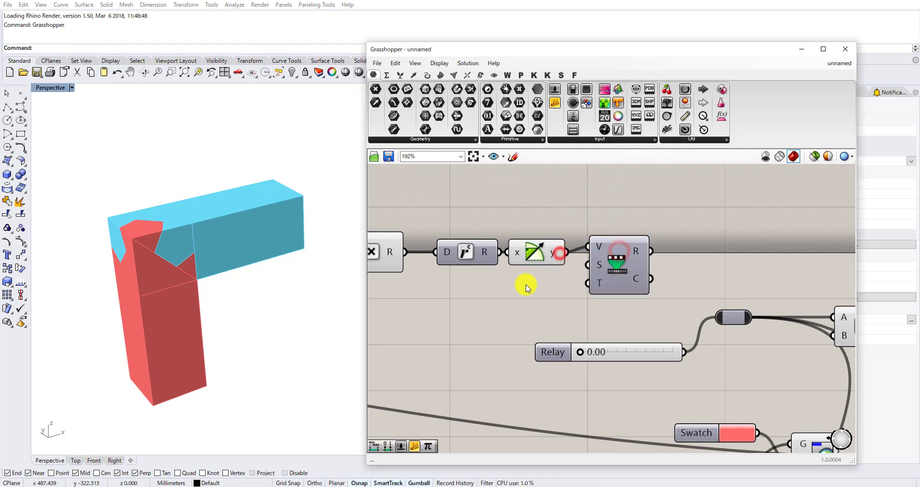
{"action": "right_click", "coordinate": [496, 274]}
Duplicate the 1 panel, Negative and Construct Domain components and place the copies below the Sine component.
{"action": "scroll", "coordinate": [500, 272], "scroll_direction": "down", "scroll_amount": 5}
{"action": "scroll", "coordinate": [714, 341], "scroll_direction": "up", "scroll_amount": 4}
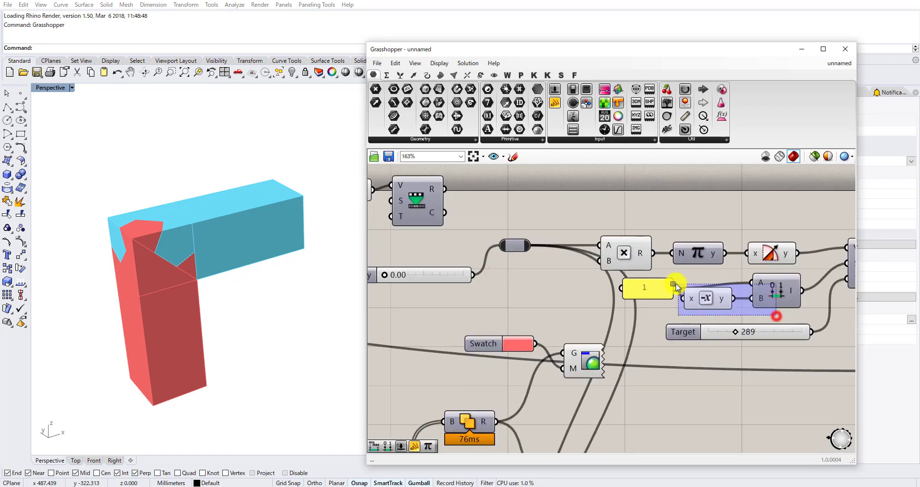
{"action": "left_click_drag", "start_coordinate": [675, 287], "coordinate": [671, 286]}
{"action": "key", "text": "ctrl+c"}
{"action": "key", "text": "ctrl+v"}
{"action": "scroll", "coordinate": [784, 283], "scroll_direction": "down", "scroll_amount": 4}
{"action": "left_click_drag", "start_coordinate": [778, 291], "coordinate": [548, 238]}
{"action": "scroll", "coordinate": [568, 271], "scroll_direction": "up", "scroll_amount": 4}
{"action": "scroll", "coordinate": [555, 238], "scroll_direction": "down", "scroll_amount": 4}
{"action": "right_click_drag", "start_coordinate": [607, 174], "coordinate": [654, 234]}
Move the whole Counter-to-Remap chain higher on the canvas, clear of the existing definition.
{"action": "left_click_drag", "start_coordinate": [648, 219], "coordinate": [459, 319]}
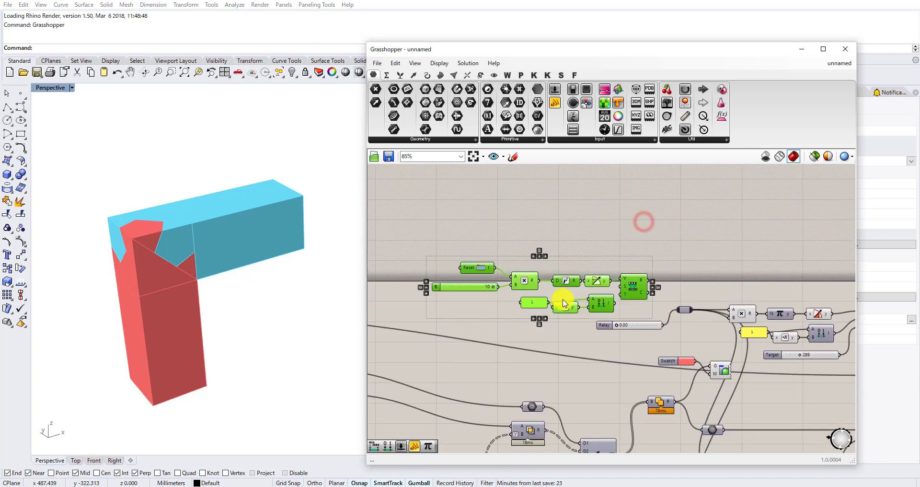
{"action": "left_click_drag", "start_coordinate": [602, 301], "coordinate": [582, 250]}
{"action": "scroll", "coordinate": [588, 263], "scroll_direction": "up", "scroll_amount": 3}
{"action": "left_click", "coordinate": [570, 272]}
Rewire the copied Construct Domain with the Negative output in A and the 1 panel in B, and rearrange the components.
{"action": "scroll", "coordinate": [454, 245], "scroll_direction": "up", "scroll_amount": 1}
{"action": "right_click_drag", "start_coordinate": [454, 245], "coordinate": [480, 274]}
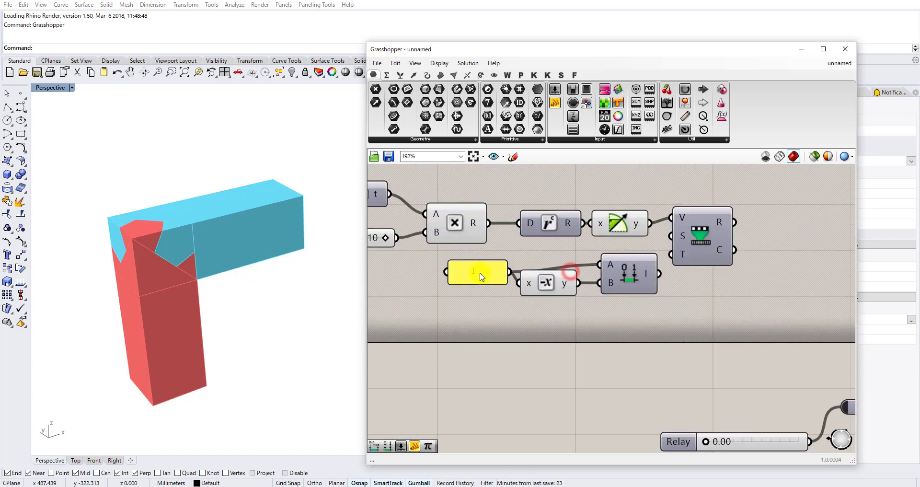
{"action": "left_click_drag", "start_coordinate": [477, 276], "coordinate": [473, 321]}
{"action": "scroll", "coordinate": [566, 265], "scroll_direction": "up", "scroll_amount": 2}
{"action": "left_click_drag", "start_coordinate": [550, 290], "coordinate": [604, 264]}
{"action": "scroll", "coordinate": [569, 268], "scroll_direction": "up", "scroll_amount": 1}
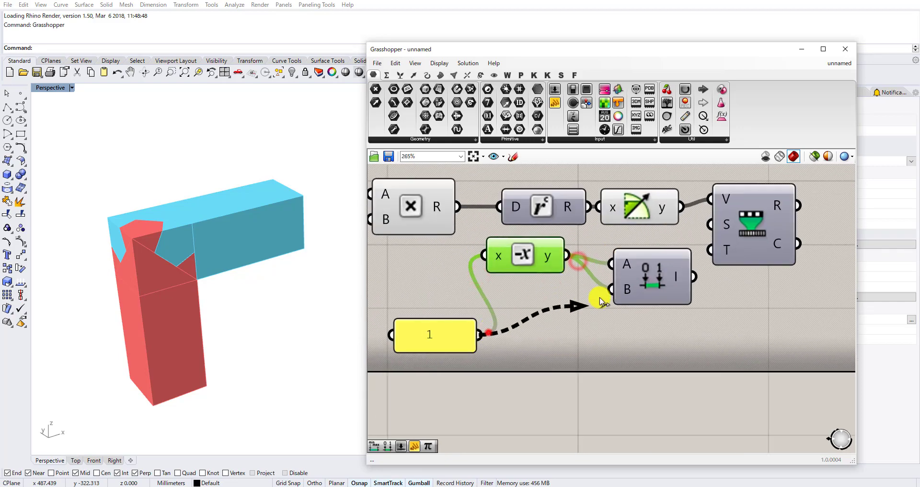
{"action": "left_click_drag", "start_coordinate": [437, 335], "coordinate": [425, 290]}
Wire the copied Construct Domain output into the S input of the new Remap Numbers component and align it.
{"action": "scroll", "coordinate": [427, 289], "scroll_direction": "down", "scroll_amount": 4}
{"action": "scroll", "coordinate": [579, 289], "scroll_direction": "up", "scroll_amount": 3}
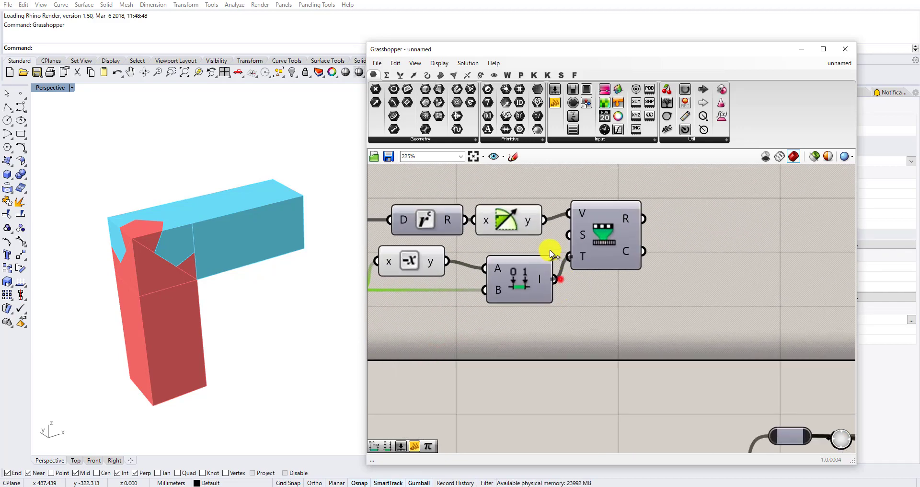
{"action": "left_click_drag", "start_coordinate": [562, 235], "coordinate": [566, 235]}
{"action": "left_click_drag", "start_coordinate": [605, 243], "coordinate": [608, 250]}
{"action": "scroll", "coordinate": [608, 250], "scroll_direction": "down", "scroll_amount": 3}
{"action": "right_click_drag", "start_coordinate": [663, 287], "coordinate": [655, 250]}
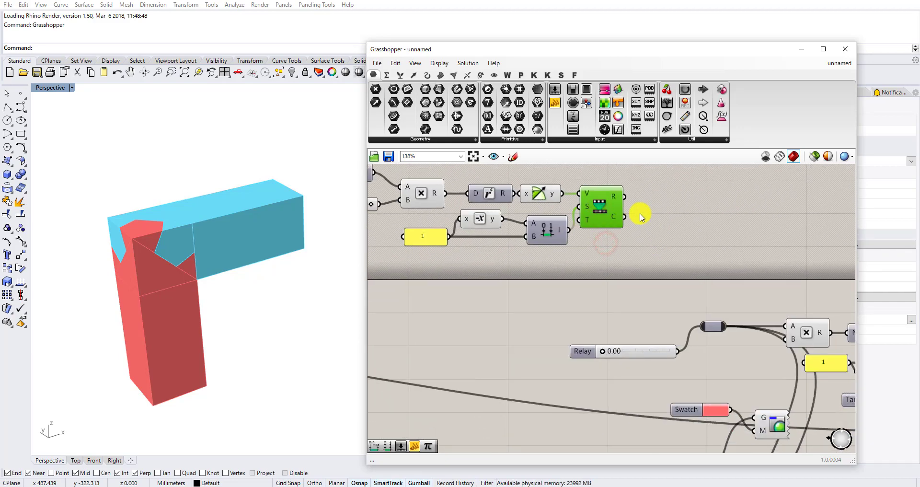
Wire the new Remap Numbers R output into the animation relay in place of the 0.00 slider.
{"action": "scroll", "coordinate": [634, 214], "scroll_direction": "up", "scroll_amount": 1}
{"action": "left_click_drag", "start_coordinate": [622, 195], "coordinate": [709, 340]}
{"action": "scroll", "coordinate": [697, 289], "scroll_direction": "down", "scroll_amount": 3}
{"action": "right_click_drag", "start_coordinate": [567, 282], "coordinate": [616, 291]}
Set the B slider of the Counter's Multiplication component to 5.
{"action": "scroll", "coordinate": [617, 294], "scroll_direction": "up", "scroll_amount": 2}
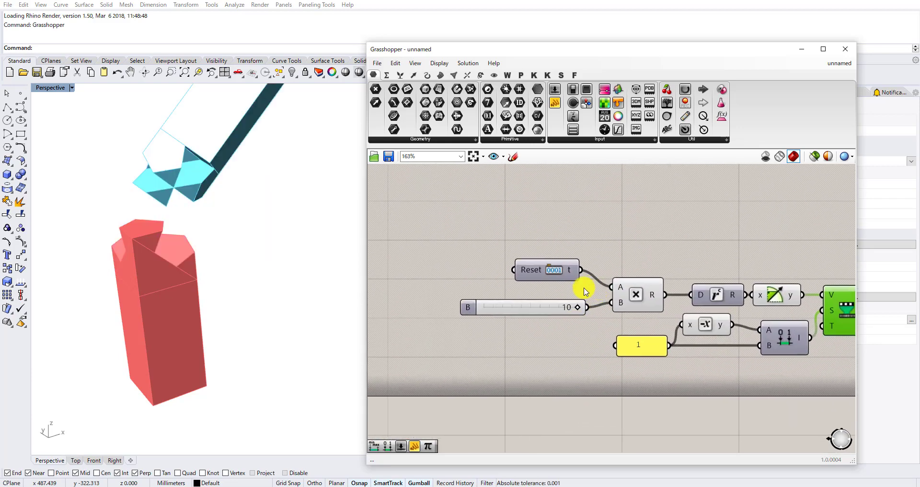
{"action": "double_click", "coordinate": [550, 310]}
{"action": "key", "text": "Return"}
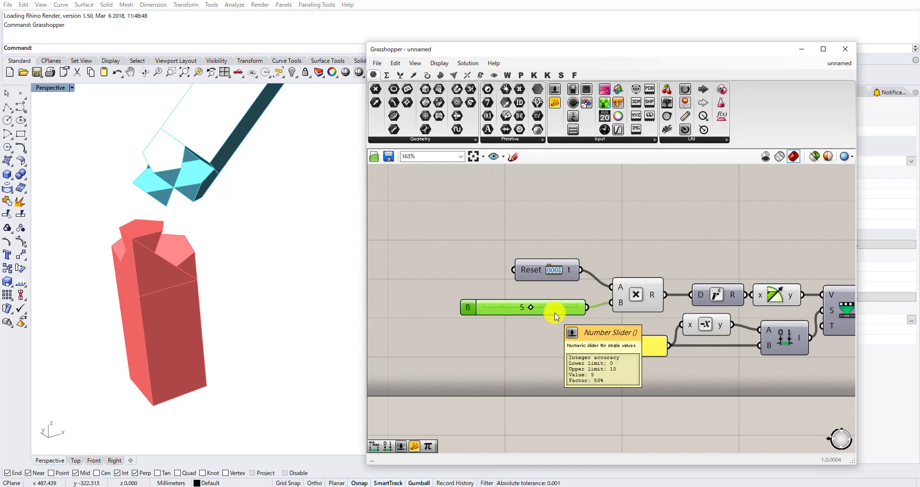
Add a Timer linked to the Counter and a False Boolean Toggle wired into the Counter's Reset input.
{"action": "double_click", "coordinate": [525, 214]}
{"action": "type", "text": "timer"}
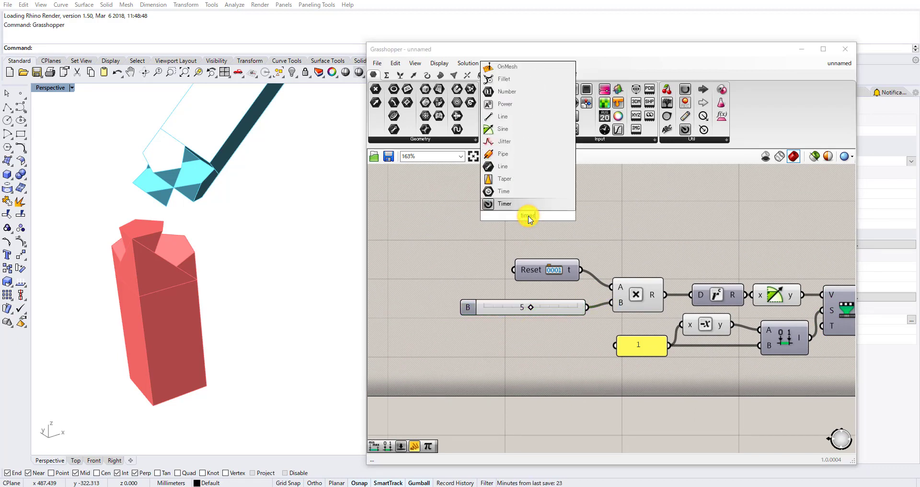
{"action": "left_click", "coordinate": [528, 204]}
{"action": "double_click", "coordinate": [428, 222]}
{"action": "type", "text": "boo"}
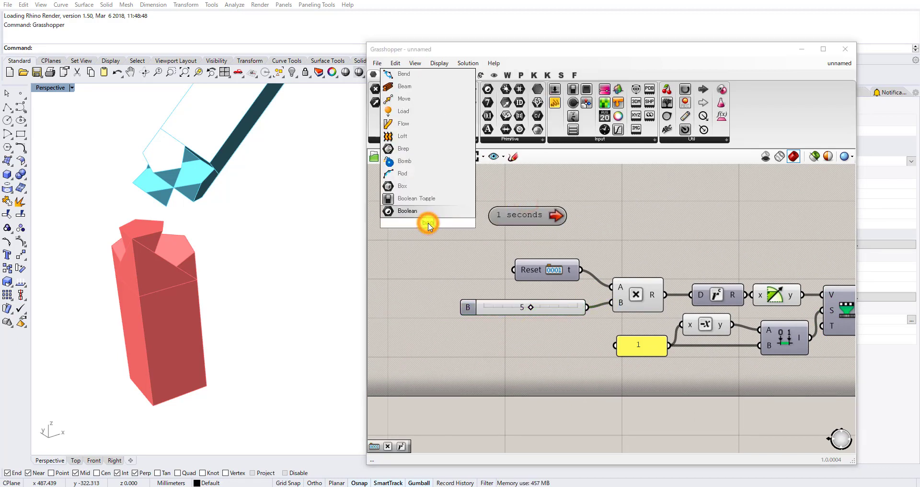
{"action": "left_click", "coordinate": [441, 200]}
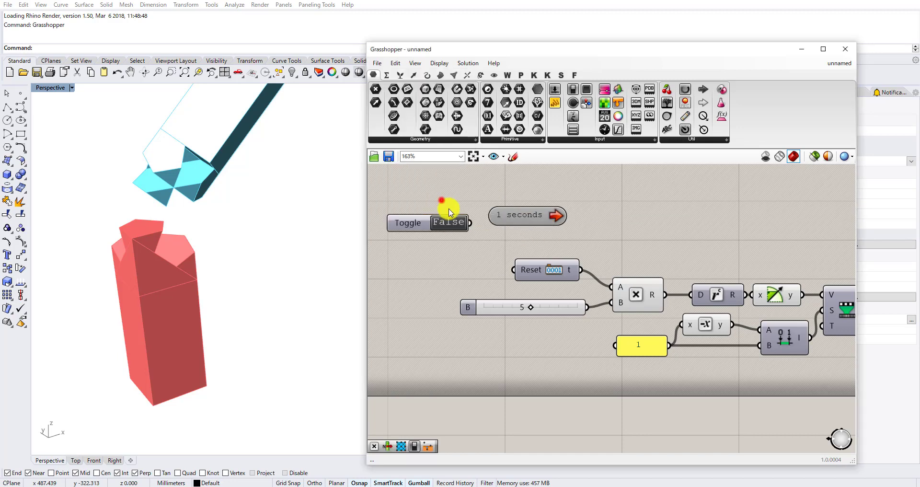
{"action": "left_click_drag", "start_coordinate": [484, 247], "coordinate": [508, 261]}
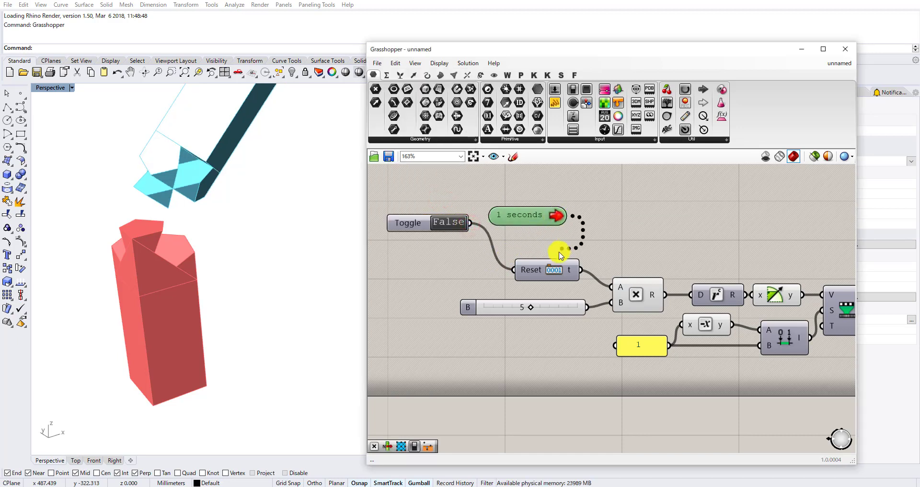
Set the Timer's interval to 20 ms.
{"action": "right_click", "coordinate": [533, 213]}
{"action": "mouse_move", "coordinate": [565, 255]}
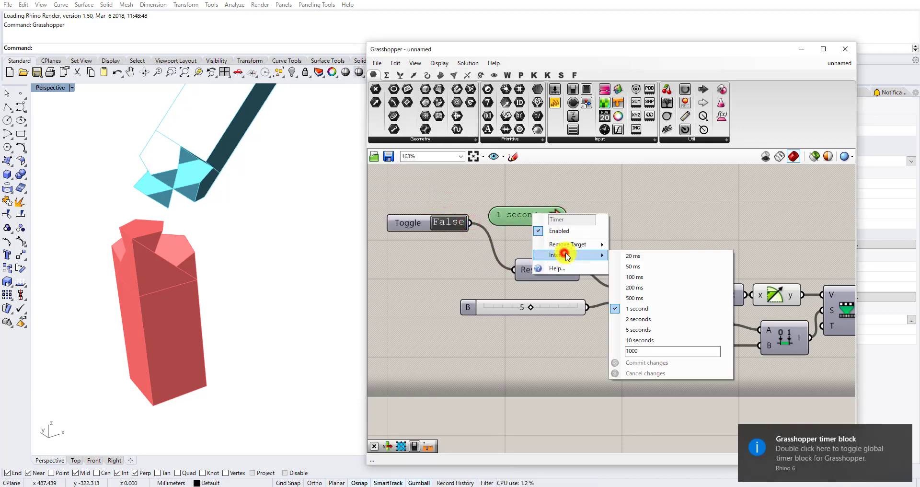
{"action": "left_click", "coordinate": [618, 256]}
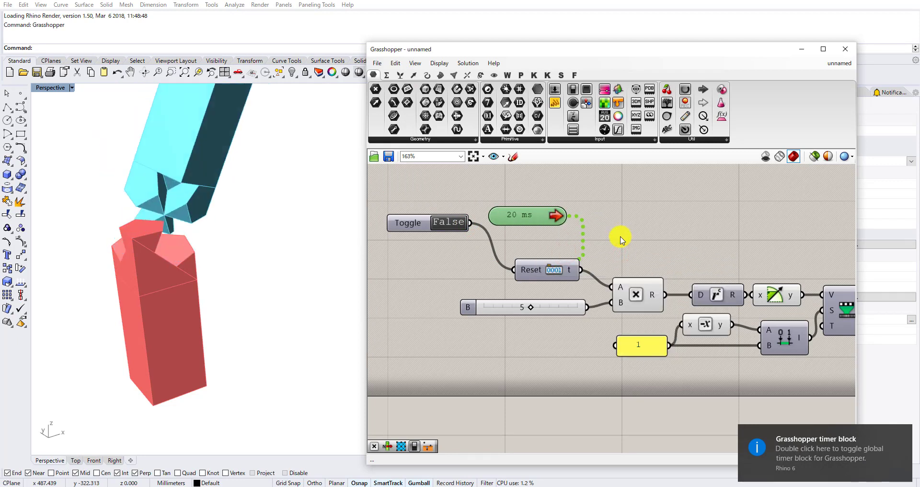
Clear the timer notification and watch the automatic joint animation from a different viewing angle.
{"action": "left_click", "coordinate": [766, 436]}
{"action": "left_click", "coordinate": [699, 396]}
{"action": "right_click_drag", "start_coordinate": [271, 272], "coordinate": [361, 293]}
{"action": "scroll", "coordinate": [466, 248], "scroll_direction": "down", "scroll_amount": 4}
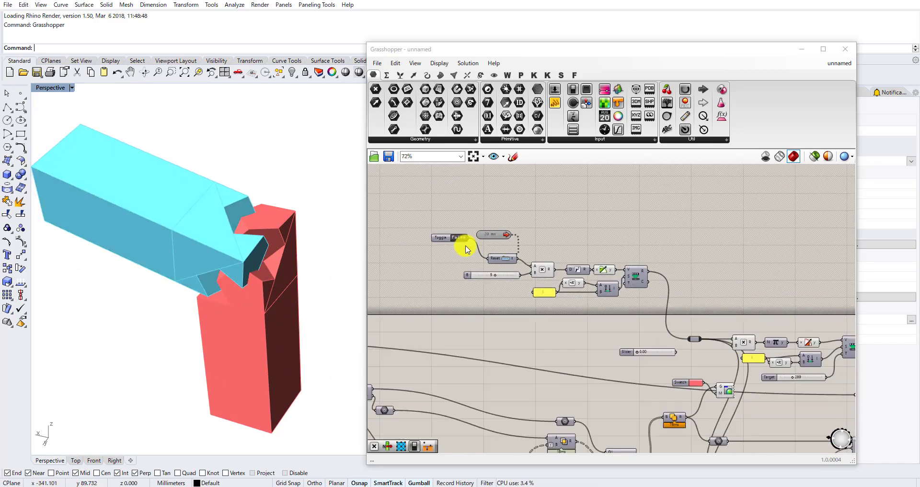
Delete the unconnected 0.00 number slider beside the relay that feeds the rotation and sliding logic.
{"action": "right_click_drag", "start_coordinate": [691, 350], "coordinate": [616, 291]}
{"action": "scroll", "coordinate": [591, 298], "scroll_direction": "up", "scroll_amount": 2}
{"action": "left_click_drag", "start_coordinate": [577, 310], "coordinate": [503, 274]}
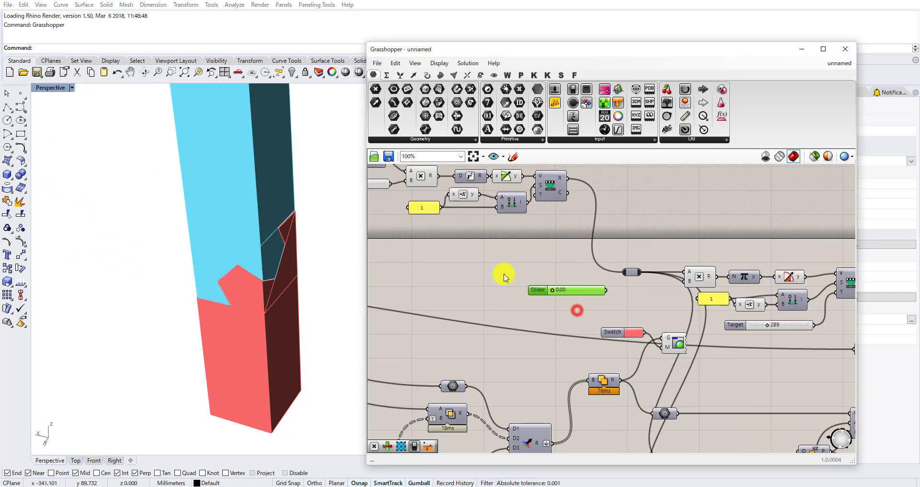
{"action": "key", "text": "Delete"}
Try a longer slide for the second member by setting the Remap's Target slider to 644, and check the animation.
{"action": "scroll", "coordinate": [498, 273], "scroll_direction": "down", "scroll_amount": 2}
{"action": "right_click_drag", "start_coordinate": [691, 318], "coordinate": [612, 335]}
{"action": "scroll", "coordinate": [613, 335], "scroll_direction": "up", "scroll_amount": 4}
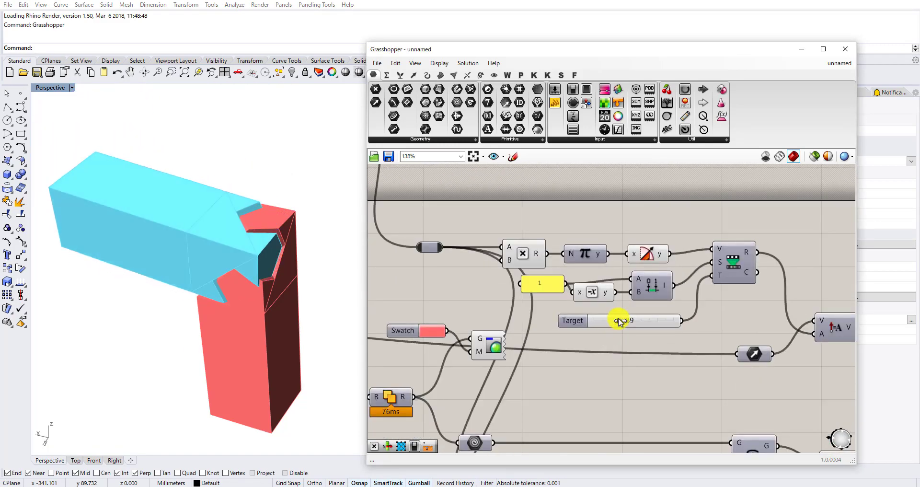
{"action": "left_click_drag", "start_coordinate": [618, 320], "coordinate": [645, 320]}
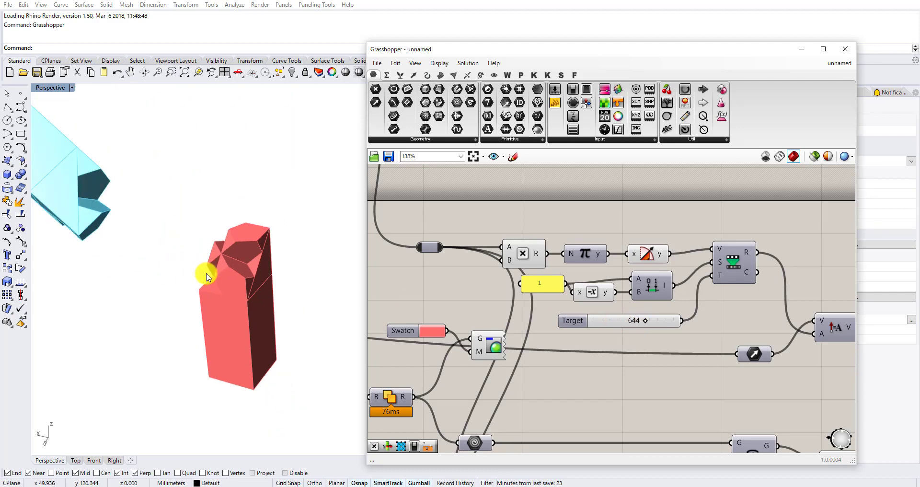
{"action": "scroll", "coordinate": [207, 276], "scroll_direction": "down", "scroll_amount": 3}
{"action": "right_click_drag", "start_coordinate": [211, 275], "coordinate": [227, 287]}
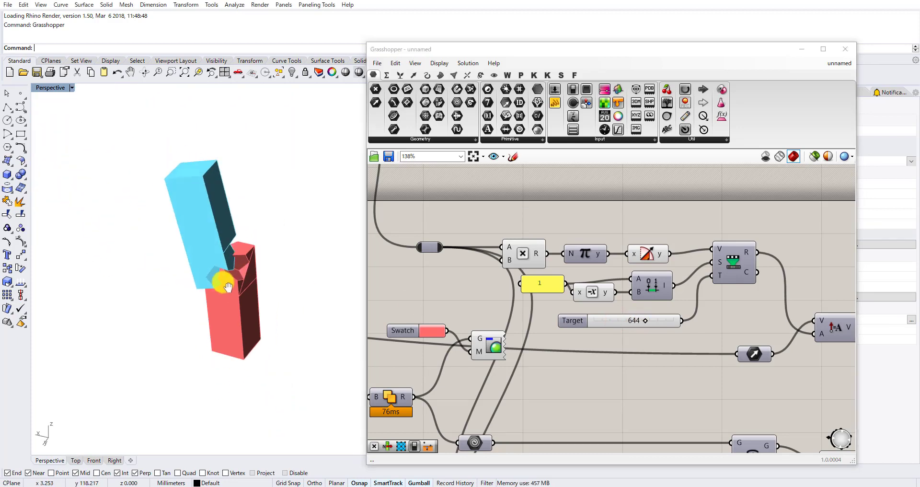
Set the Target slider to 500 and watch the joint animation up close.
{"action": "left_click_drag", "start_coordinate": [645, 320], "coordinate": [625, 322]}
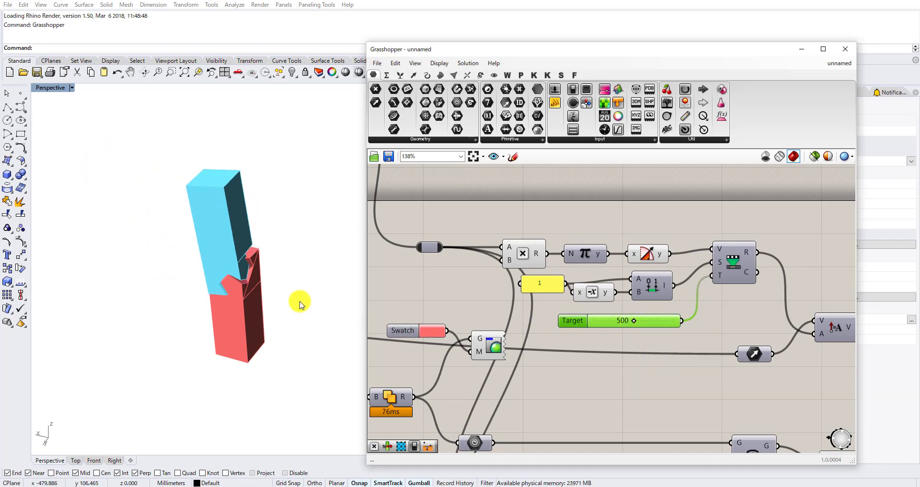
{"action": "scroll", "coordinate": [243, 301], "scroll_direction": "up", "scroll_amount": 3}
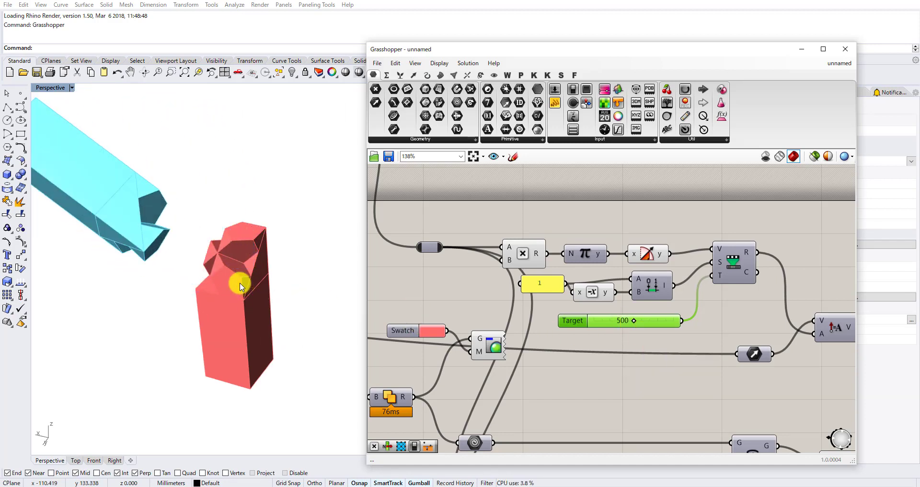
{"action": "right_click_drag", "start_coordinate": [240, 284], "coordinate": [247, 301], "text": "shift"}
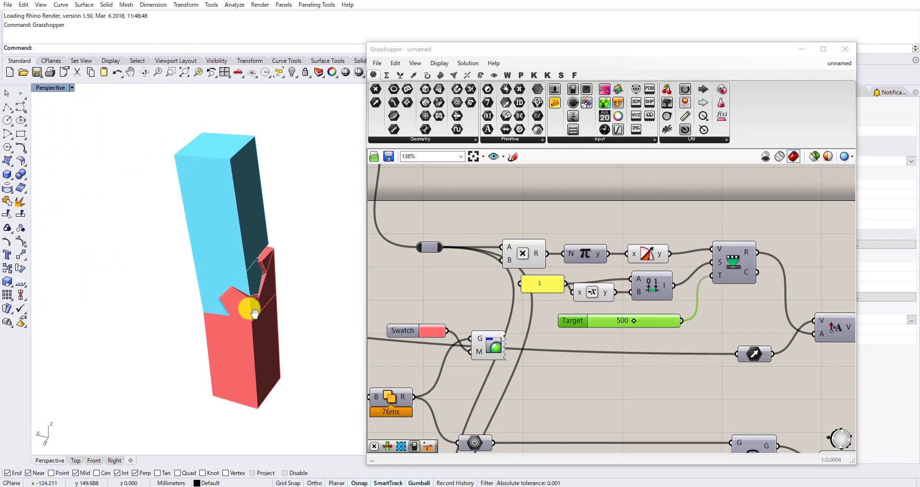